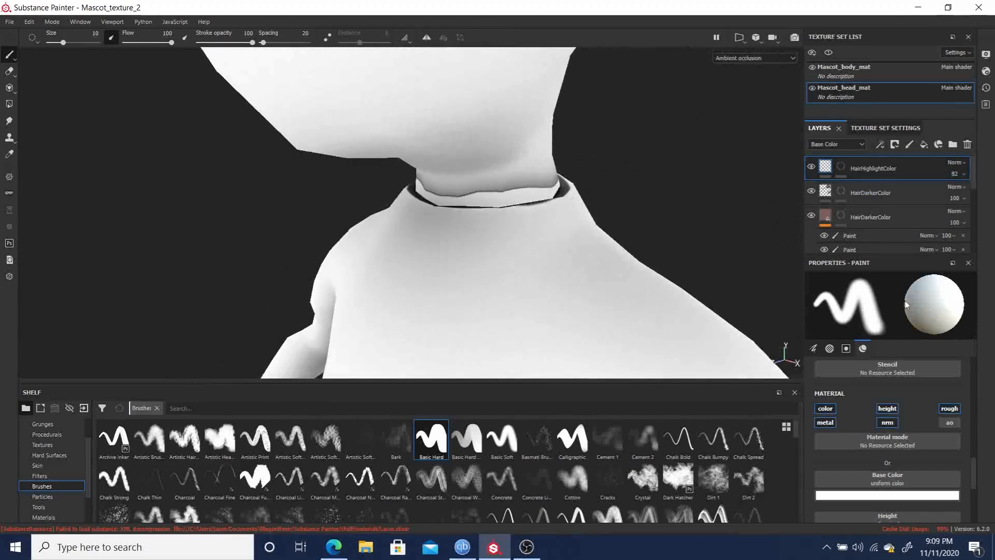
# Display only the ambient occlusion channel on the model in the viewport.
pyautogui.click(885, 128)
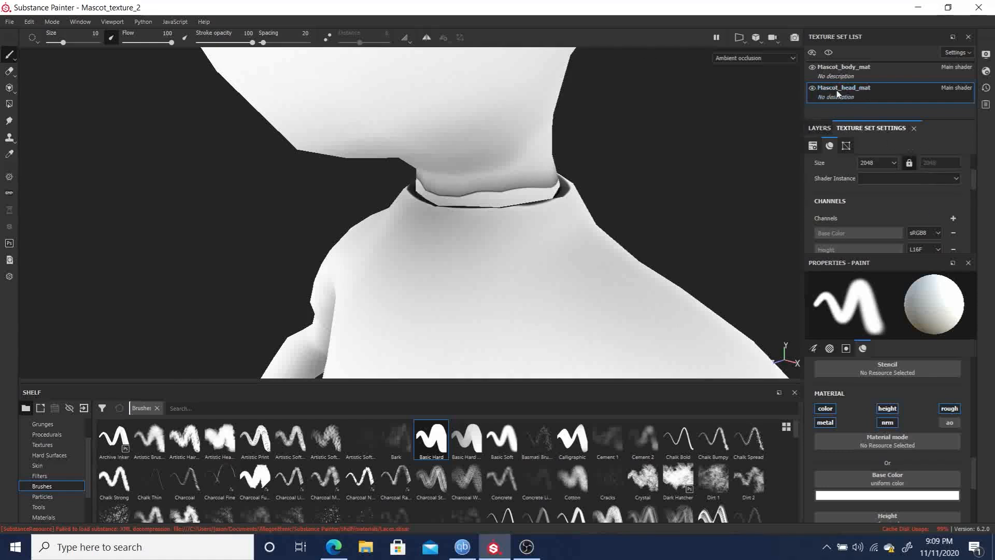
pyautogui.click(755, 58)
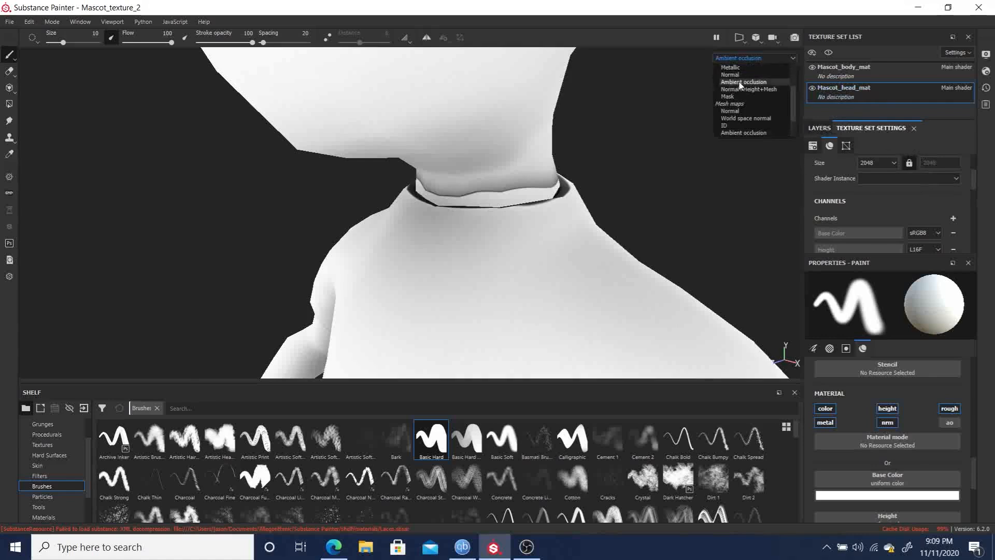
pyautogui.scroll(2, 793, 92)
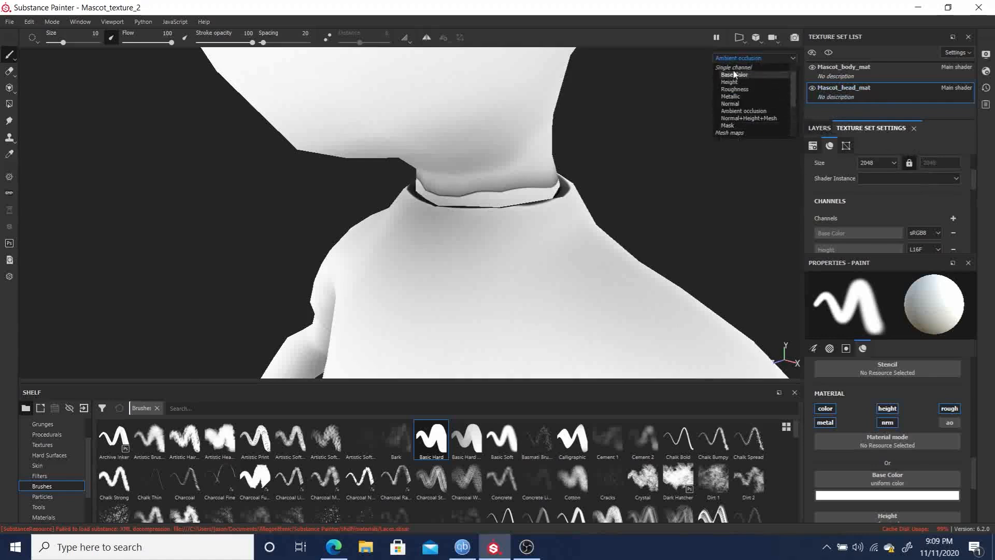
pyautogui.click(748, 119)
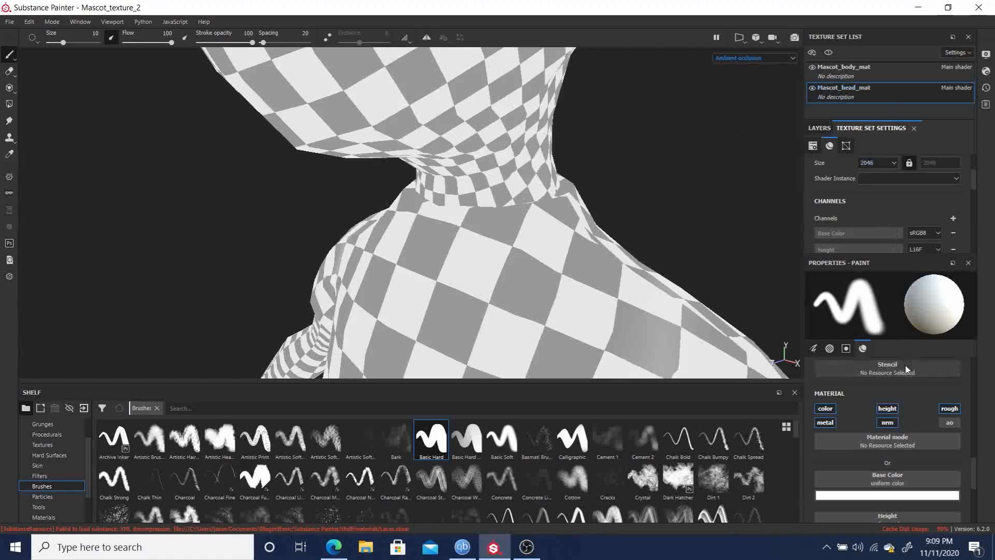
# Set the ambient occlusion mixing of the Mascot_head_mat texture set to Replace.
pyautogui.scroll(-4, 936, 224)
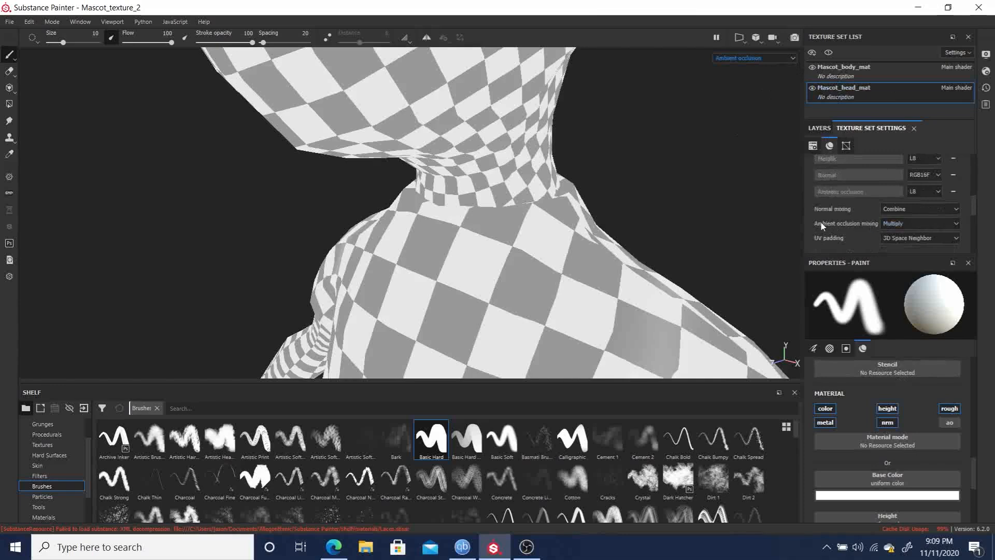
pyautogui.click(910, 222)
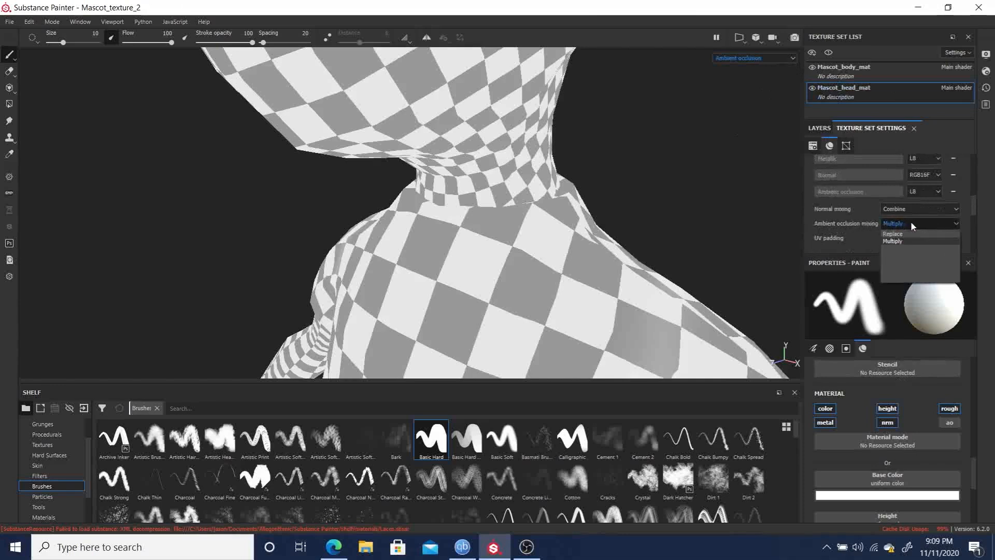
pyautogui.click(904, 233)
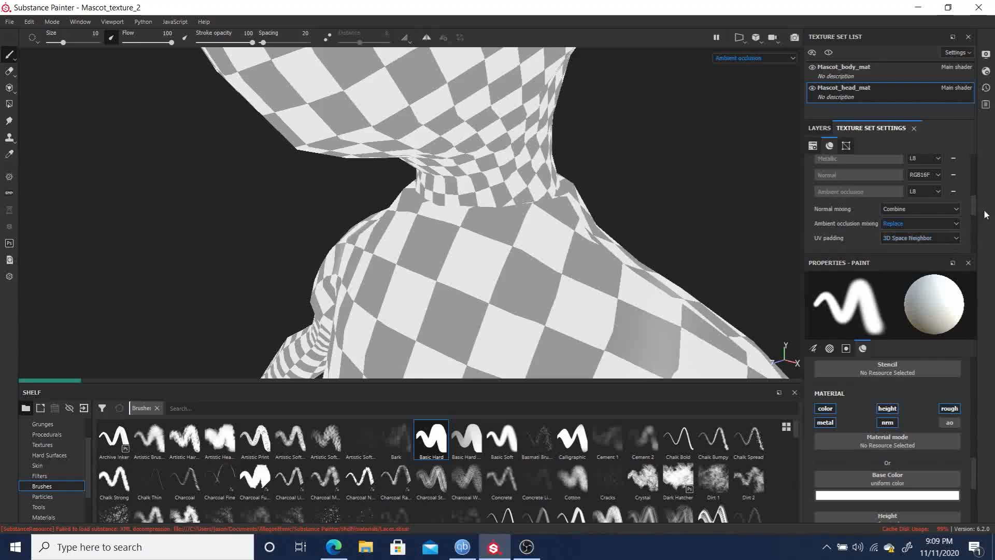
pyautogui.scroll(-2, 976, 208)
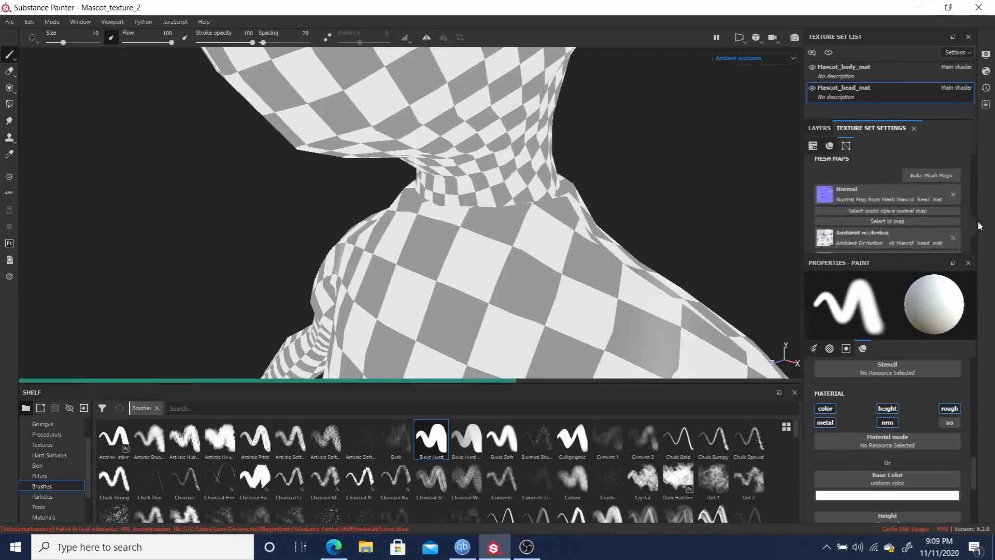
pyautogui.scroll(4, 976, 213)
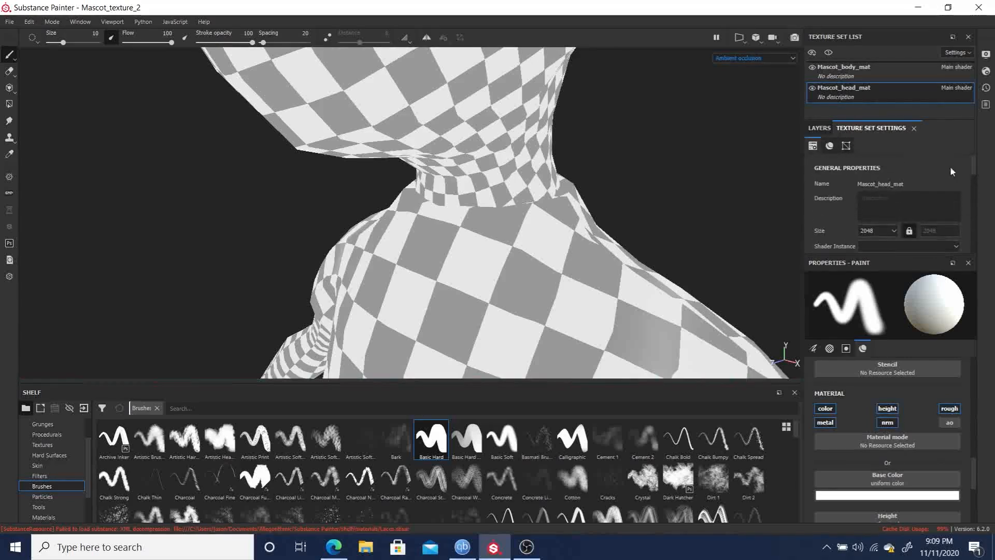
# Add a fill layer on top of the head's stack, show the Ambient occlusion channel blending, and limit the fill to ao.
pyautogui.click(819, 128)
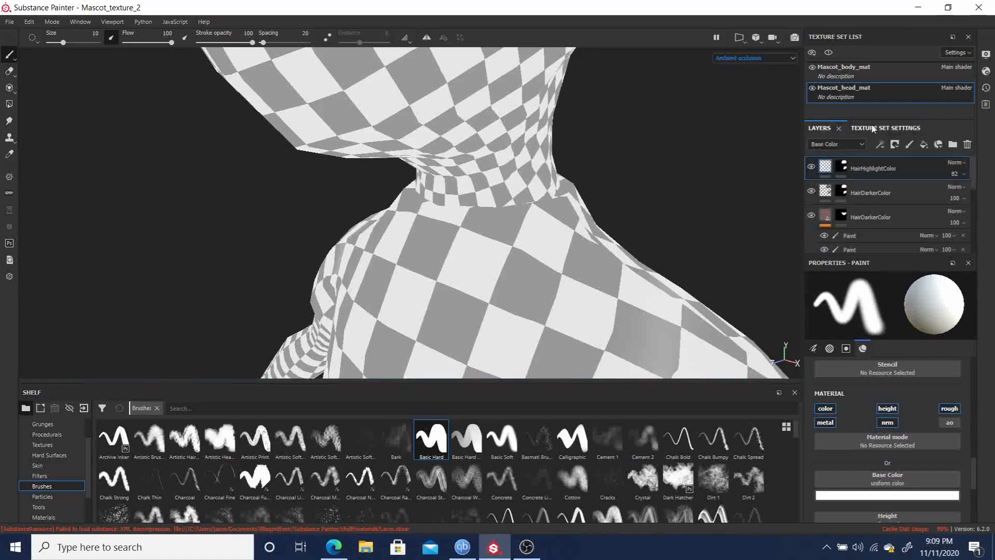
pyautogui.click(924, 144)
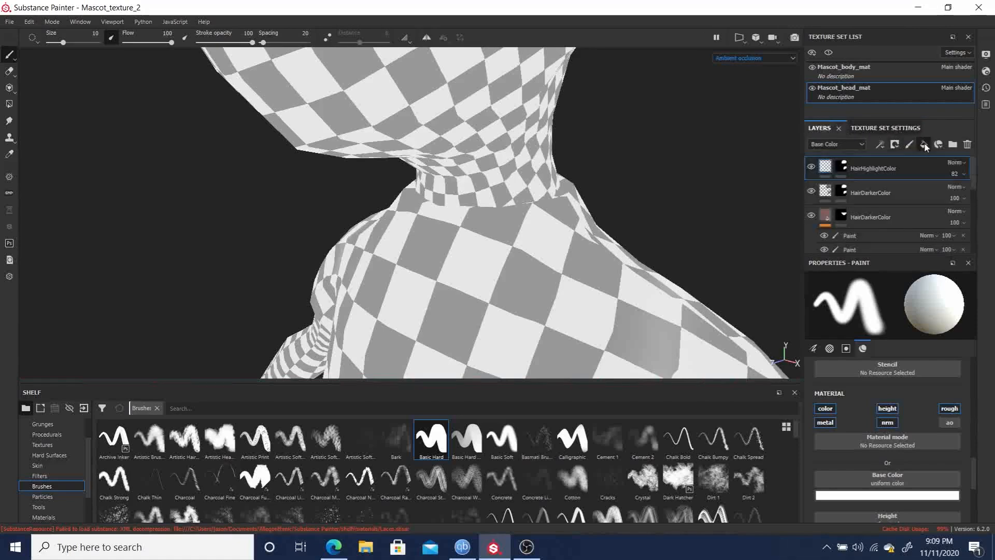
pyautogui.click(834, 143)
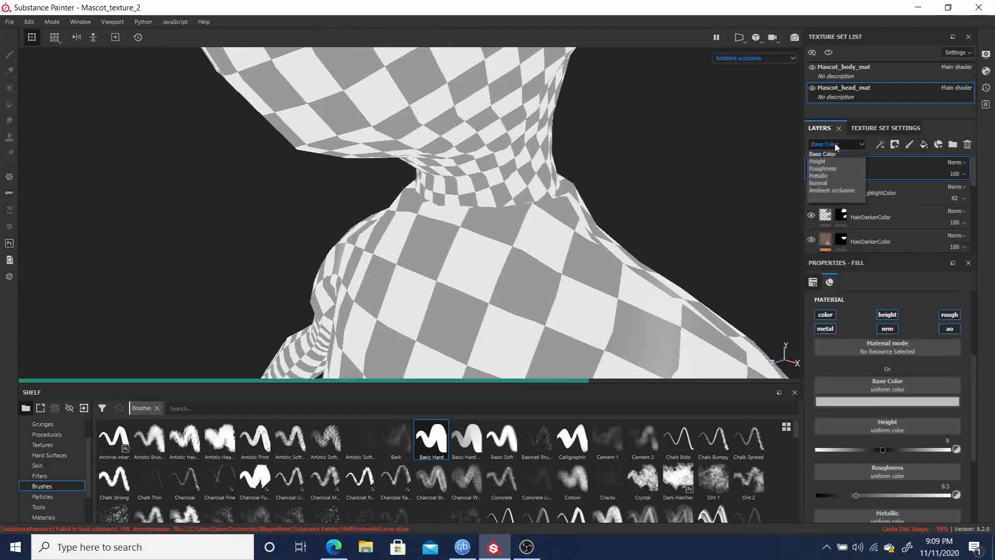
pyautogui.click(832, 190)
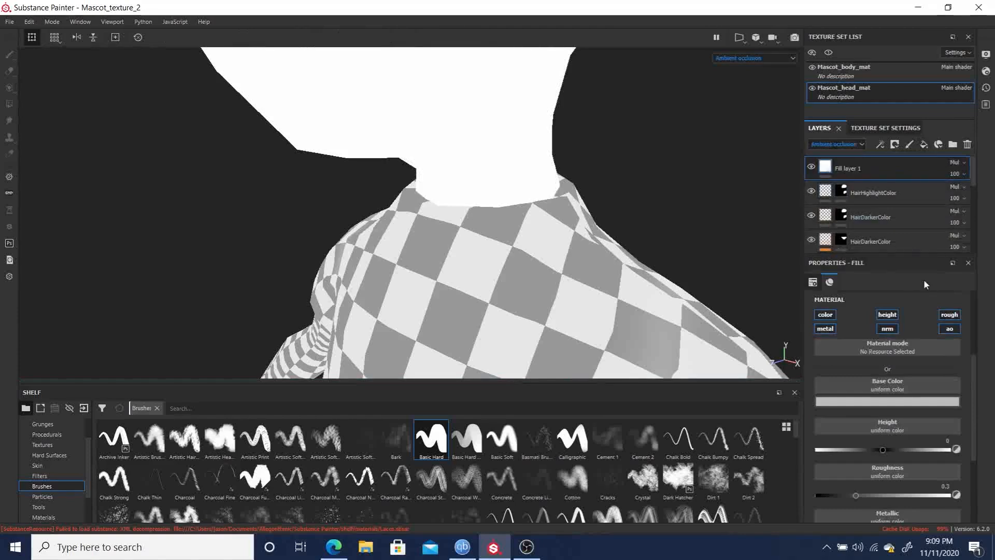
pyautogui.click(950, 330)
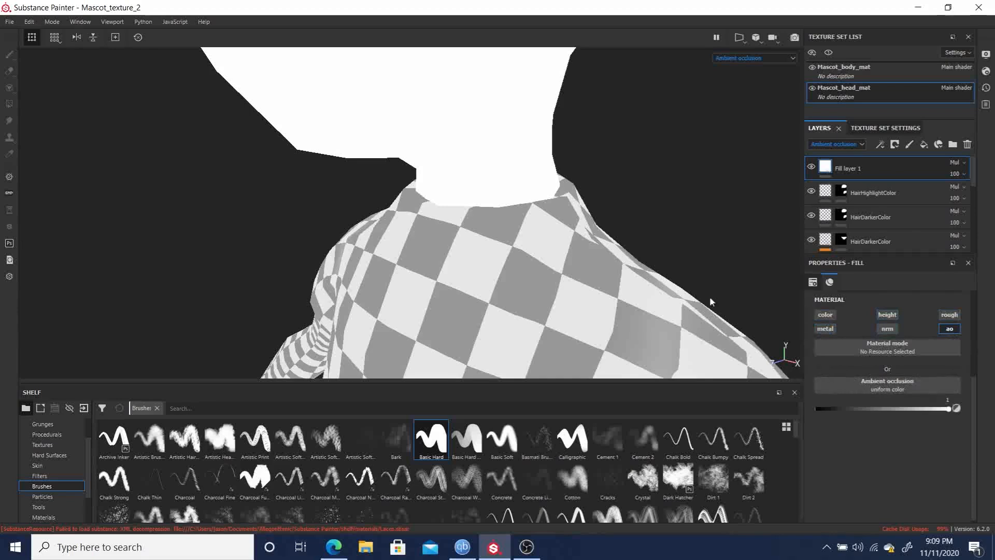
pyautogui.keyDown('alt'); pyautogui.moveTo(673, 204); pyautogui.dragTo(413, 142, button='right'); pyautogui.keyUp('alt')
pyautogui.keyDown('alt'); pyautogui.moveTo(466, 158); pyautogui.dragTo(544, 332, button='middle'); pyautogui.keyUp('alt')
pyautogui.keyDown('alt'); pyautogui.moveTo(651, 250); pyautogui.dragTo(453, 224); pyautogui.keyUp('alt')
pyautogui.keyDown('alt'); pyautogui.moveTo(453, 225); pyautogui.dragTo(487, 184, button='middle'); pyautogui.keyUp('alt')
pyautogui.keyDown('alt'); pyautogui.moveTo(487, 185); pyautogui.dragTo(617, 224); pyautogui.keyUp('alt')
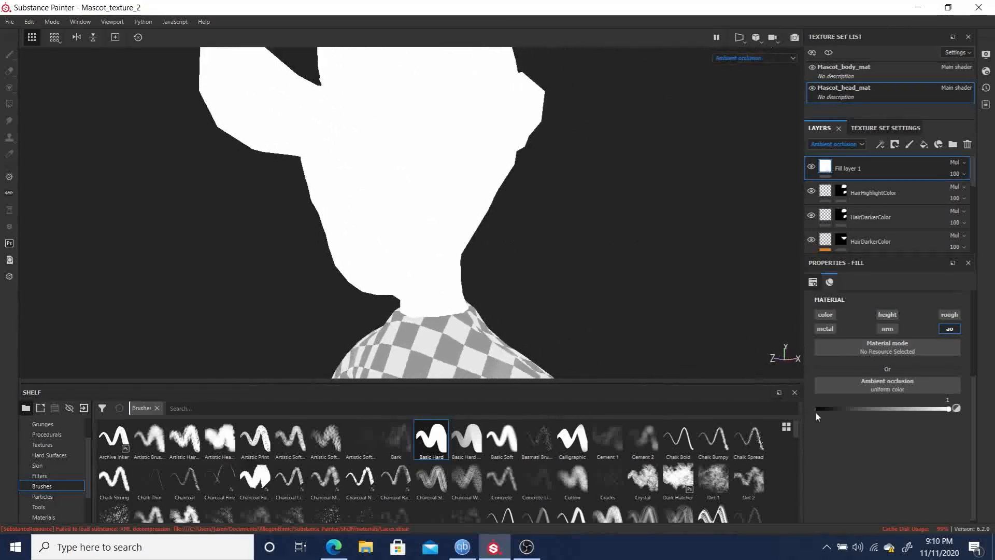
pyautogui.click(900, 387)
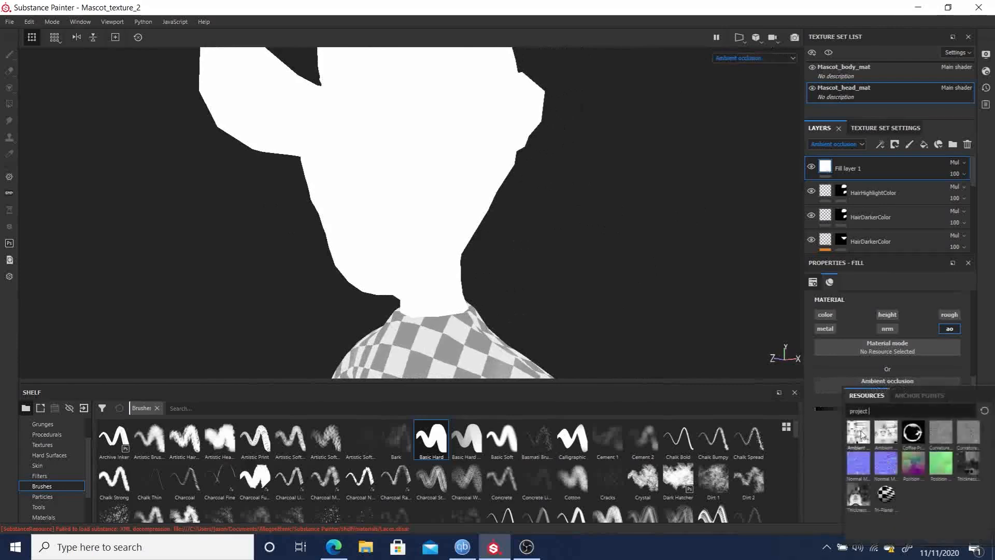
pyautogui.moveTo(881, 413); pyautogui.dragTo(824, 413)
pyautogui.click(841, 450)
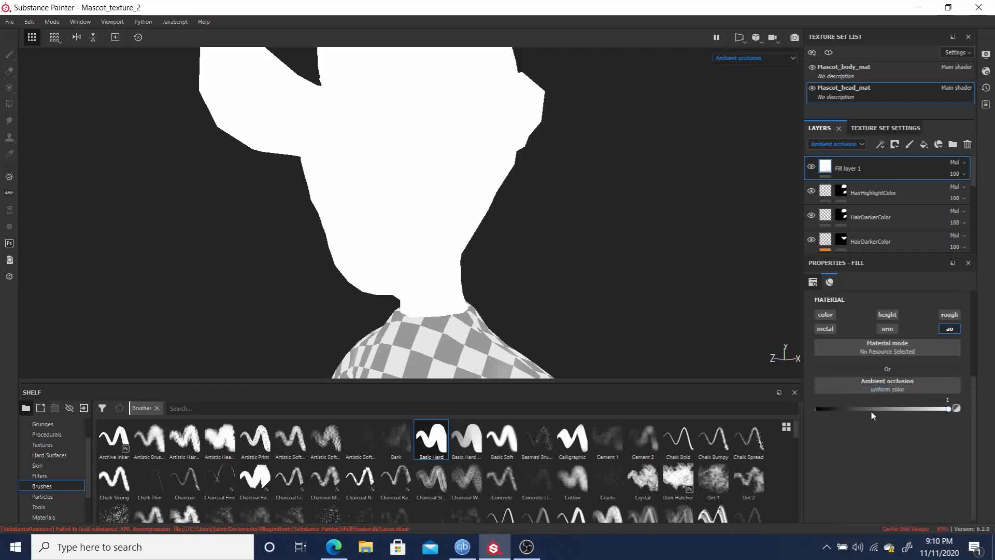
# Search the resources for "project" and assign the baked Mascot_head_mat ambient occlusion map to the fill layer.
pyautogui.click(891, 386)
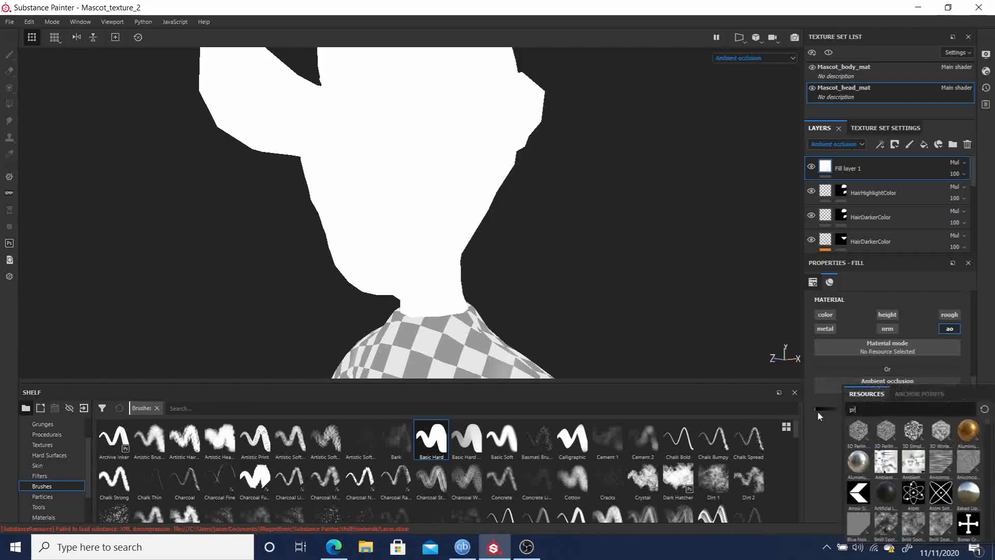
pyautogui.press('BackSpace')
pyautogui.write('t')
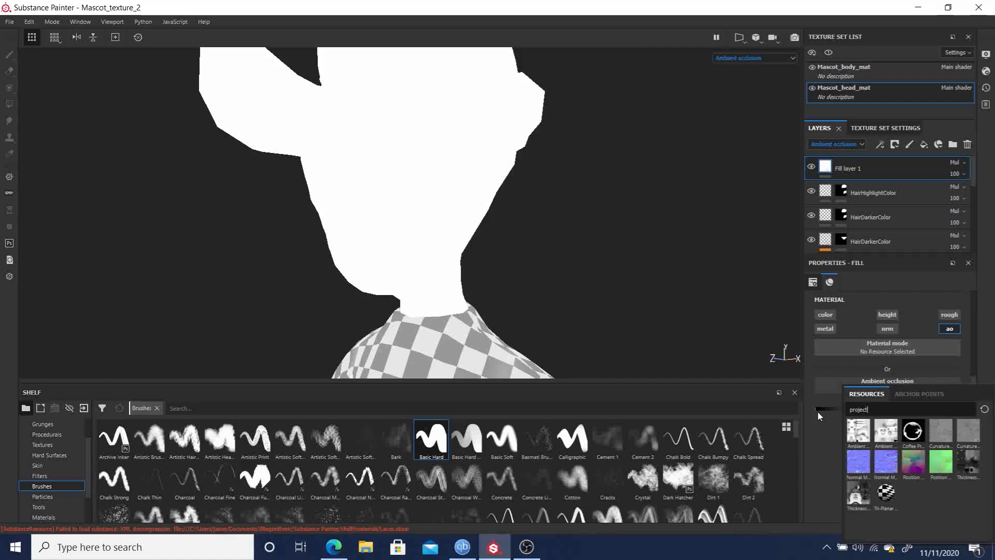
pyautogui.click(886, 433)
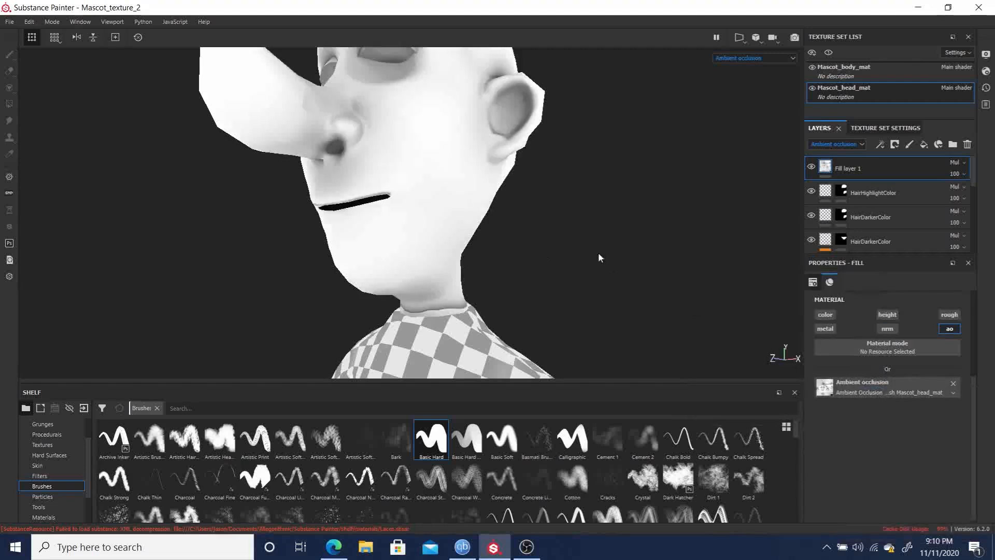
# Examine the ambient occlusion shading on the head, especially around the jaw and the neck seam.
pyautogui.keyDown('alt'); pyautogui.moveTo(656, 274); pyautogui.dragTo(477, 275); pyautogui.keyUp('alt')
pyautogui.scroll(3, 478, 275)
pyautogui.keyDown('alt'); pyautogui.moveTo(478, 274); pyautogui.dragTo(434, 162, button='middle'); pyautogui.keyUp('alt')
pyautogui.keyDown('alt'); pyautogui.moveTo(434, 162); pyautogui.dragTo(660, 240, button='right'); pyautogui.keyUp('alt')
pyautogui.keyDown('alt'); pyautogui.moveTo(539, 202); pyautogui.dragTo(440, 222, button='middle'); pyautogui.keyUp('alt')
pyautogui.keyDown('alt'); pyautogui.moveTo(440, 222); pyautogui.dragTo(513, 221, button='right'); pyautogui.keyUp('alt')
pyautogui.keyDown('alt'); pyautogui.moveTo(513, 220); pyautogui.dragTo(594, 218); pyautogui.keyUp('alt')
pyautogui.keyDown('alt'); pyautogui.moveTo(564, 187); pyautogui.dragTo(562, 115, button='middle'); pyautogui.keyUp('alt')
pyautogui.keyDown('alt'); pyautogui.moveTo(537, 188); pyautogui.dragTo(514, 183); pyautogui.keyUp('alt')
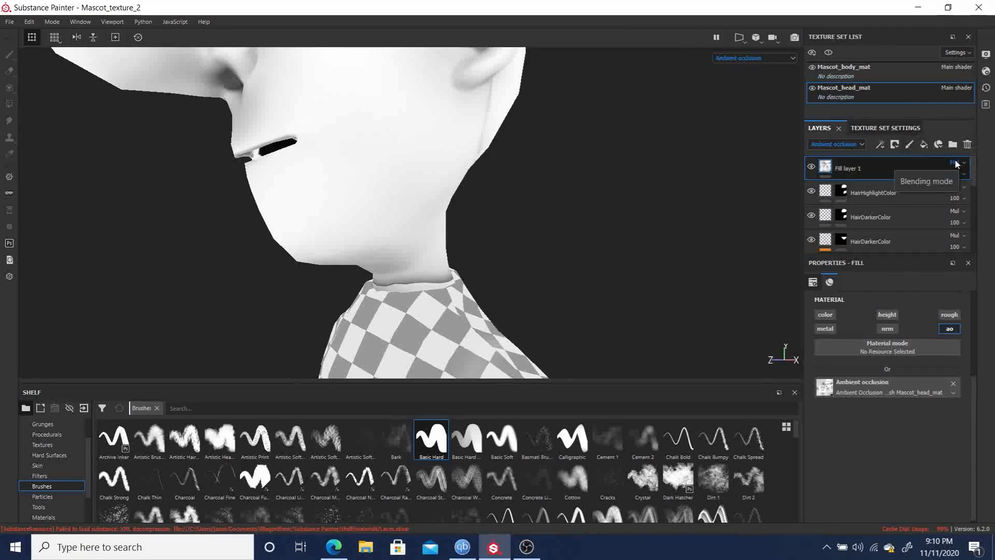
# Set the fill layer's blending mode in the ambient occlusion channel to Normal.
pyautogui.click(959, 163)
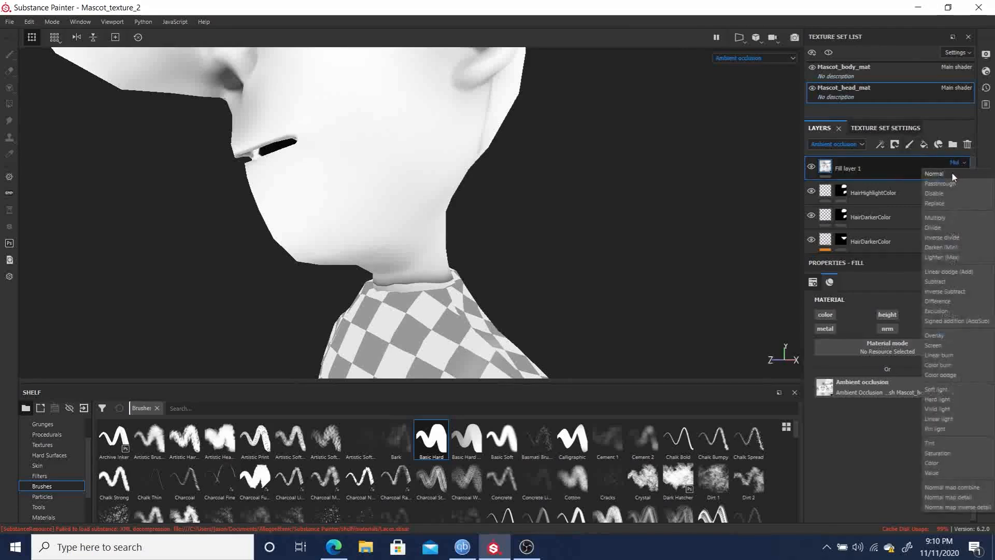
pyautogui.click(951, 172)
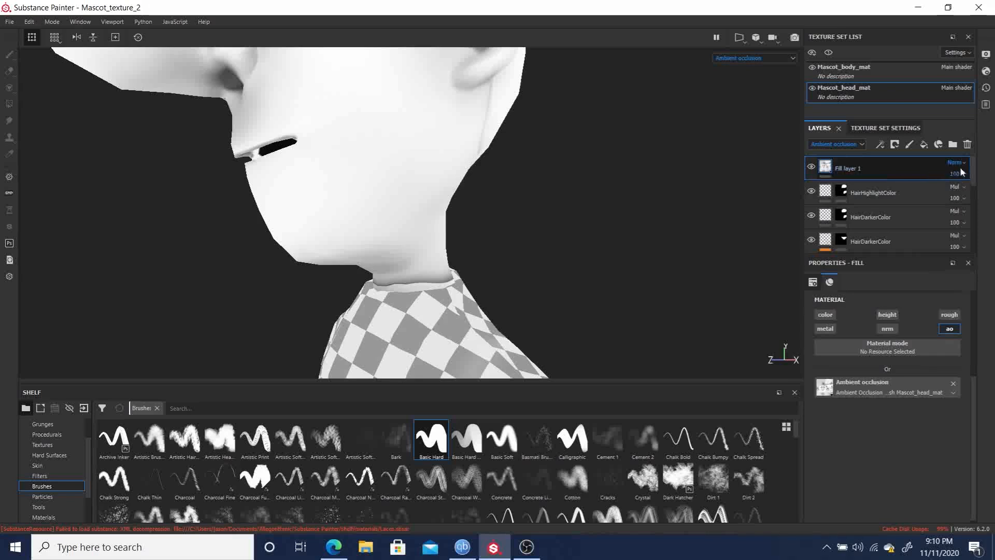
# Add a paint layer above the fill layer and restrict its brush material to ao.
pyautogui.click(910, 145)
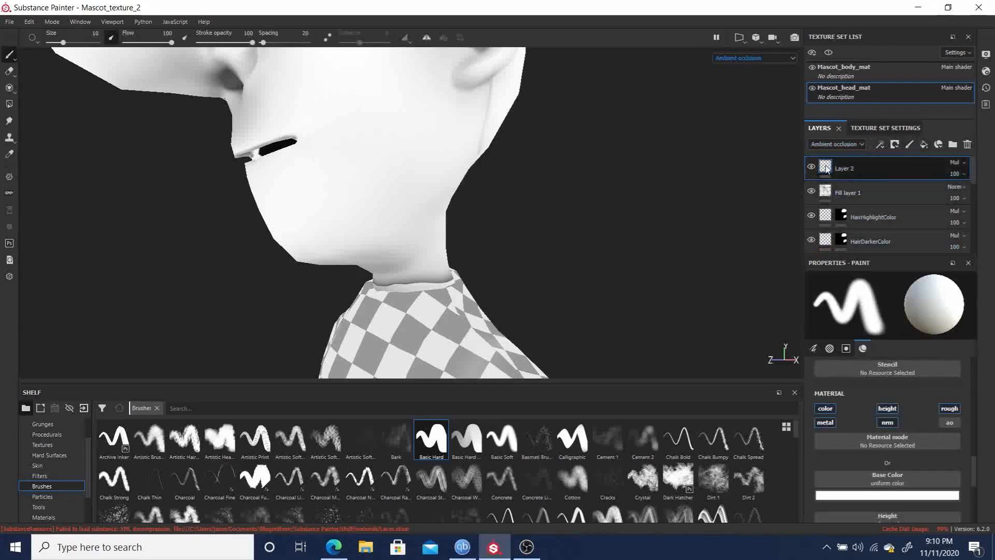
pyautogui.click(953, 421)
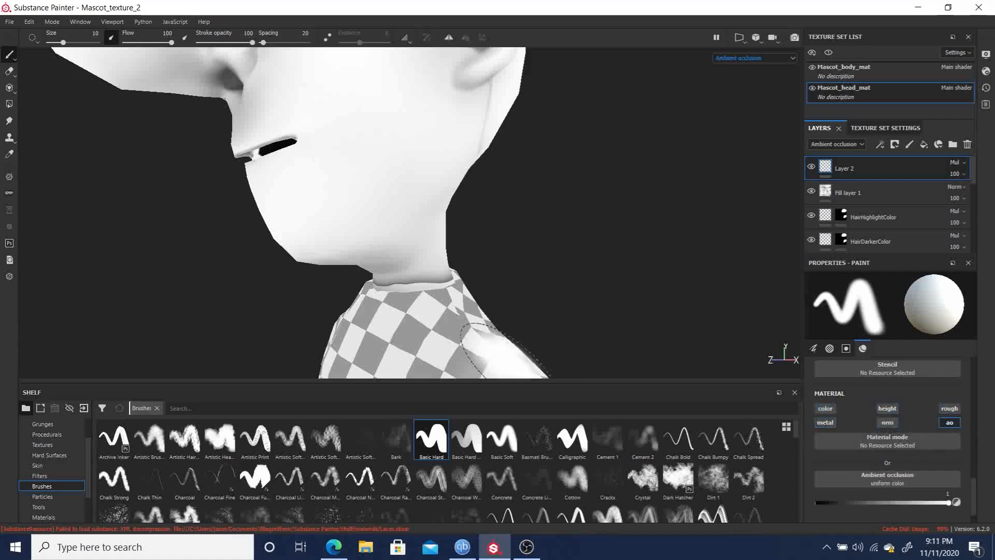
# Choose the Smudge tool and reduce its brush size to 4.68 for working on the neck.
pyautogui.keyDown('alt'); pyautogui.moveTo(531, 247); pyautogui.dragTo(520, 149, button='middle'); pyautogui.keyUp('alt')
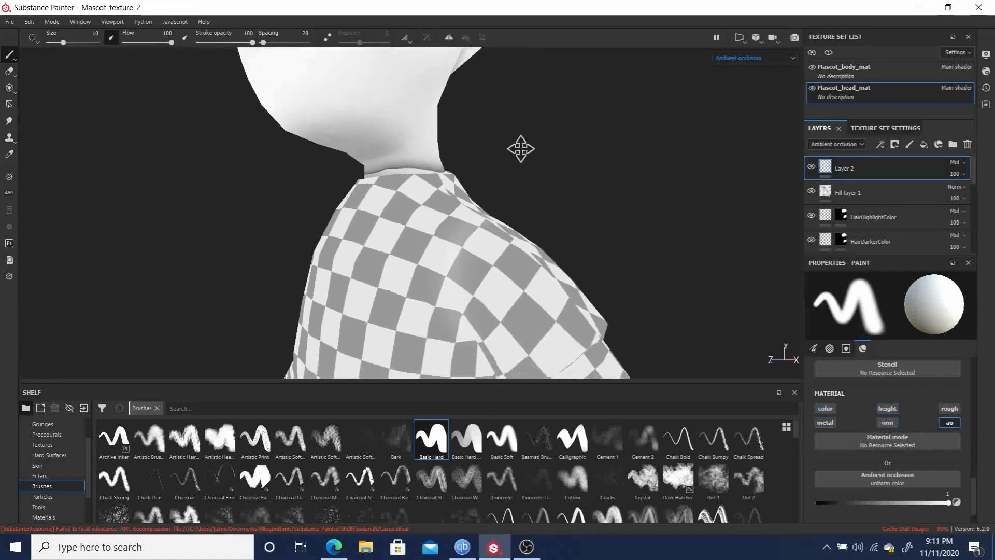
pyautogui.click(10, 121)
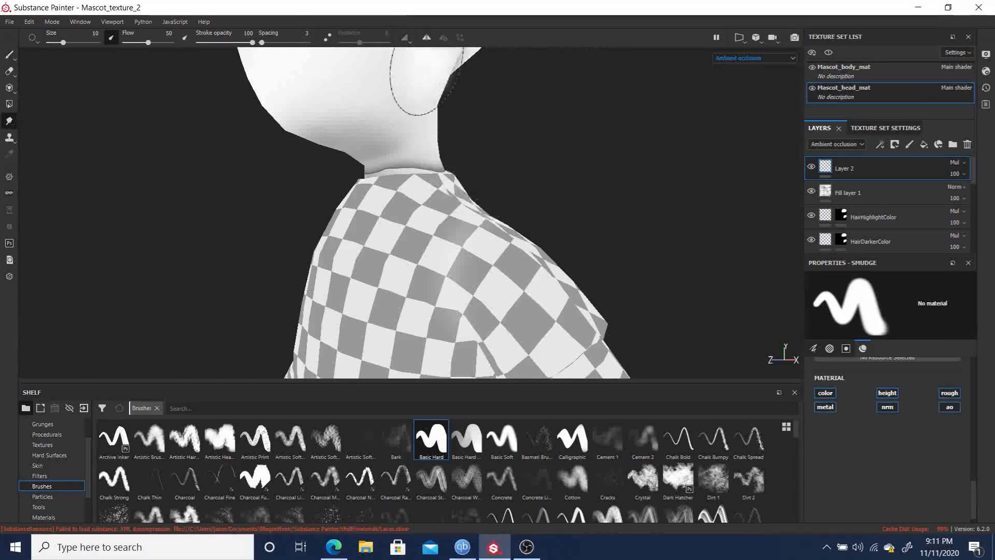
pyautogui.press('[')
pyautogui.press('[')
pyautogui.press('[')
pyautogui.press('[')
pyautogui.press('[')
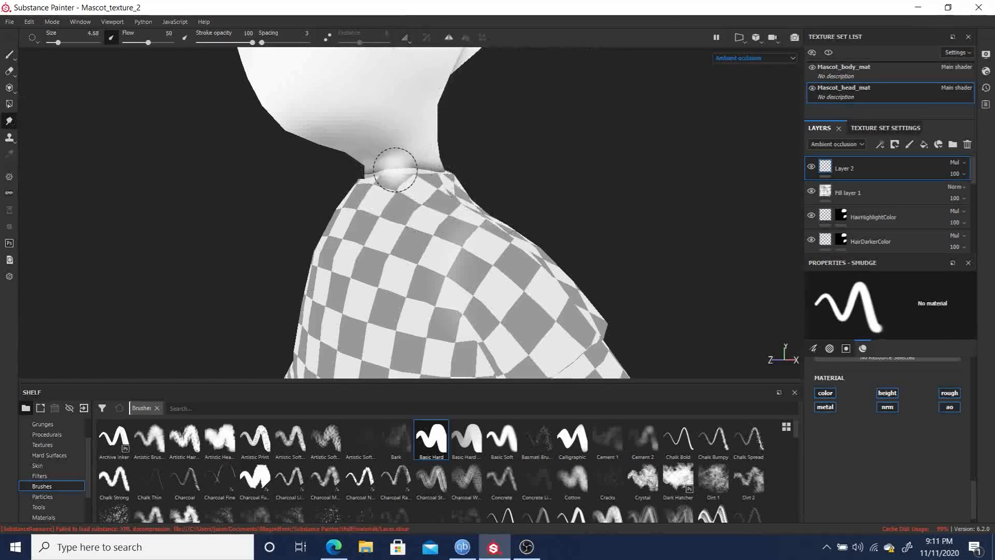
pyautogui.keyDown('alt'); pyautogui.moveTo(555, 166); pyautogui.dragTo(515, 195); pyautogui.keyUp('alt')
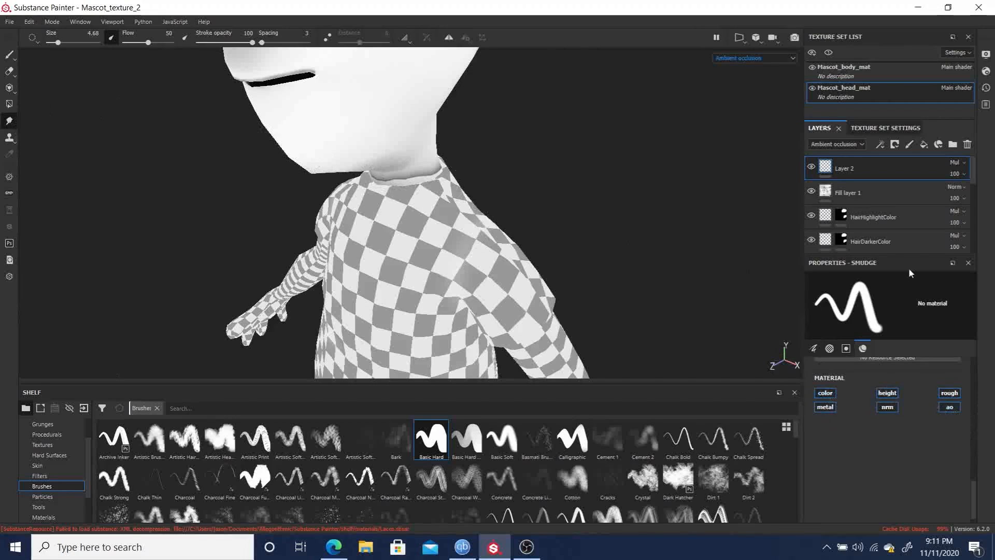
# Undo the paint layer, add a fresh one above the fill layer, and restrict the Smudge tool to the ao channel.
pyautogui.hotkey('ctrl', 'z')
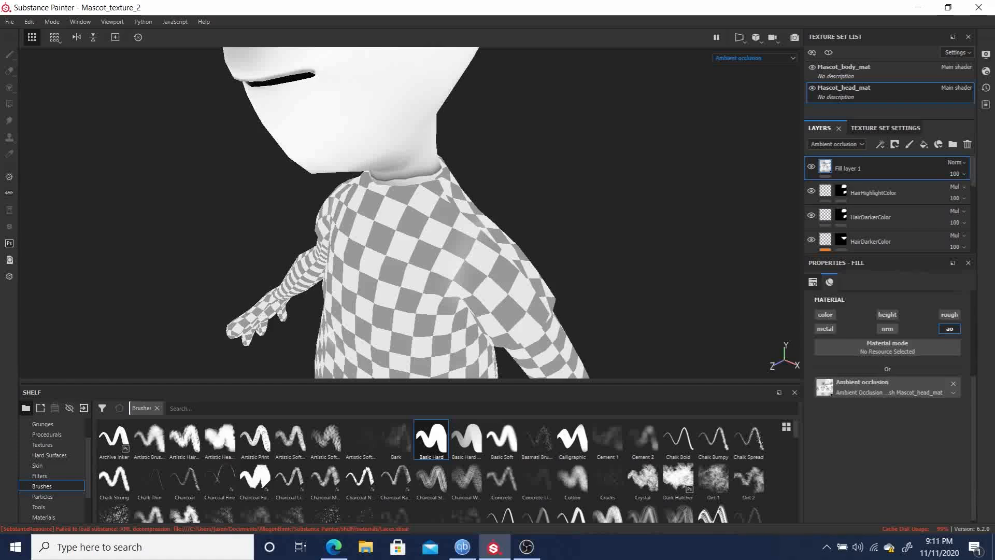
pyautogui.click(910, 144)
pyautogui.click(9, 121)
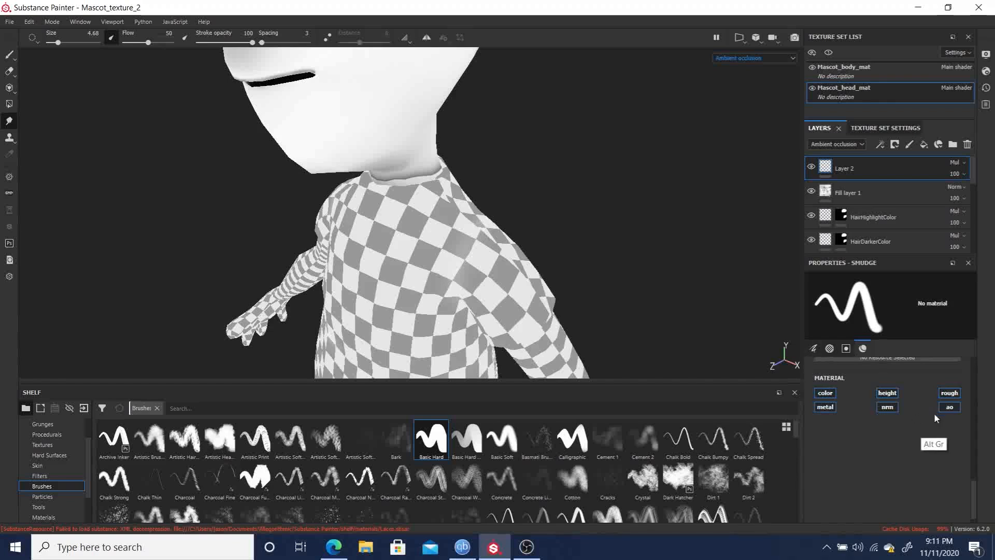
pyautogui.keyDown('ctrl'); pyautogui.click(952, 407); pyautogui.keyUp('ctrl')
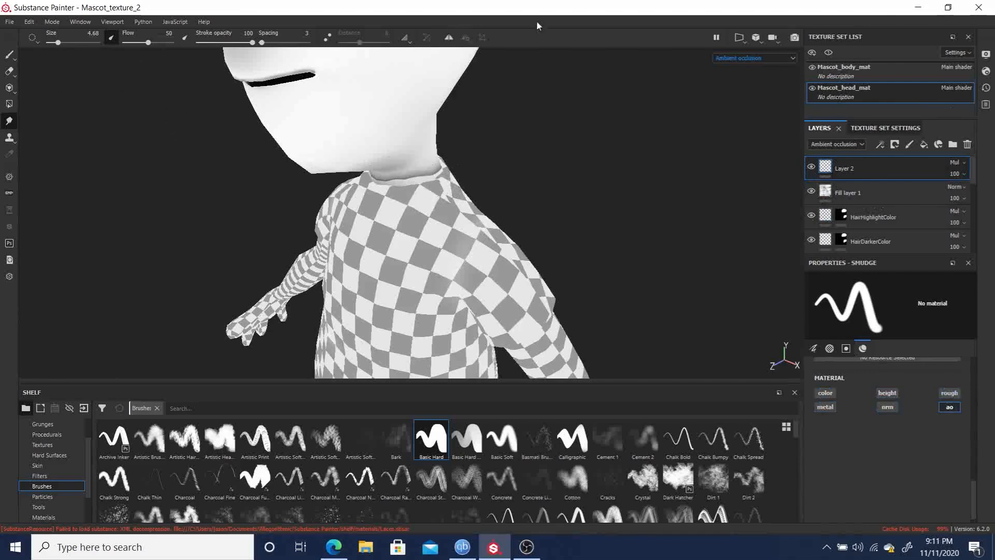
# Set Layer 2's ambient occlusion blending mode to Passthrough and smudge the dark shading at the neck seam, working towards the back.
pyautogui.click(960, 164)
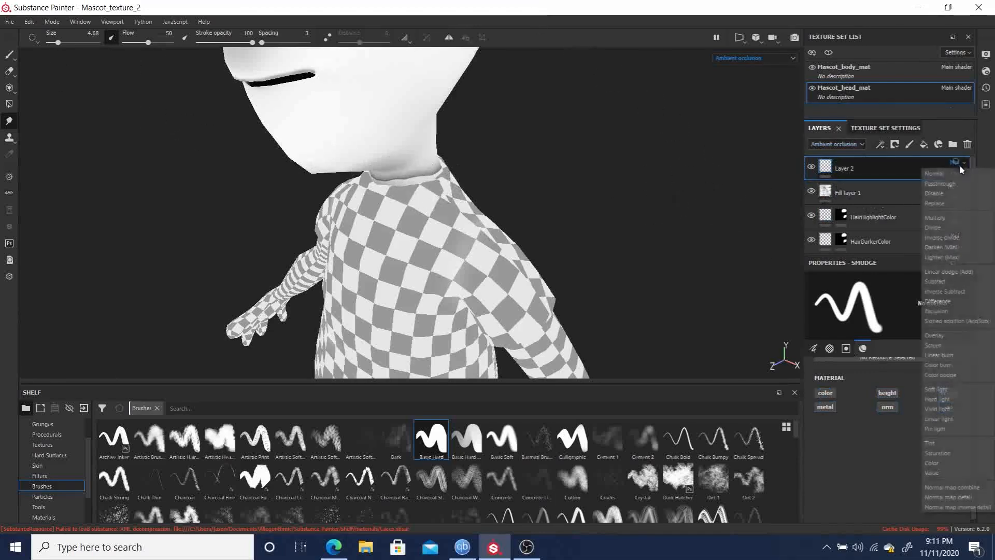
pyautogui.click(940, 184)
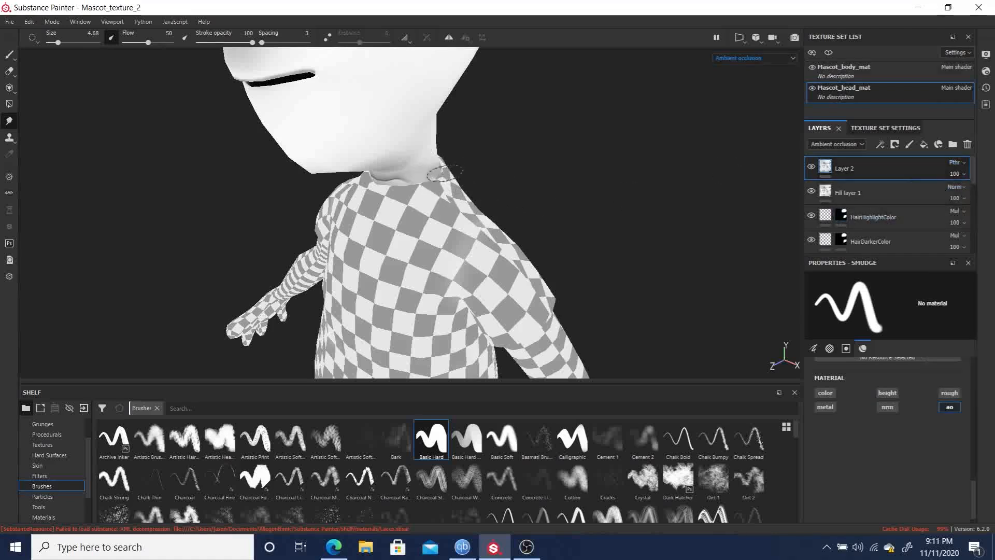
pyautogui.moveTo(580, 158)
pyautogui.keyDown('alt'); pyautogui.mouseDown()
pyautogui.moveTo(436, 184)
pyautogui.moveTo(433, 138)
pyautogui.mouseUp(); pyautogui.keyUp('alt')
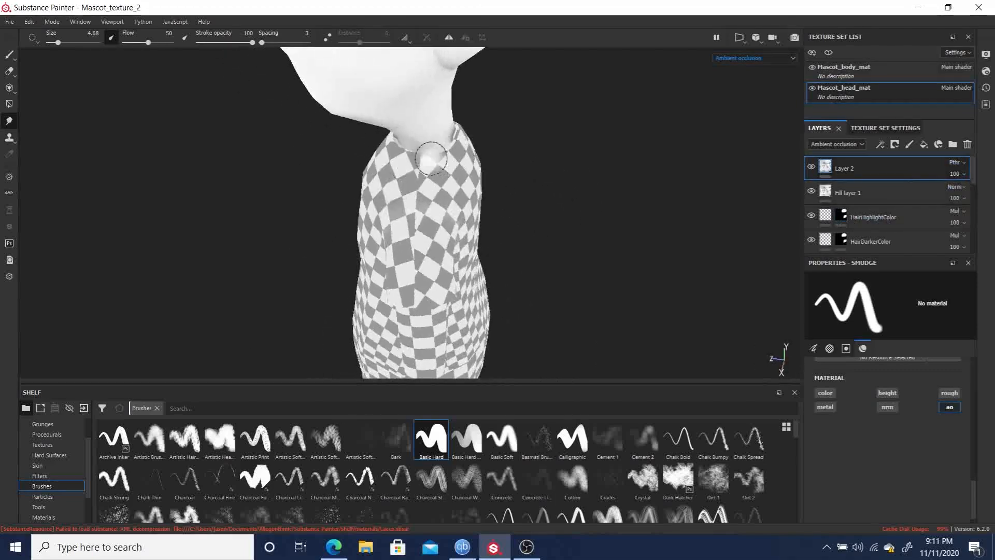
pyautogui.moveTo(574, 194)
pyautogui.keyDown('alt'); pyautogui.mouseDown()
pyautogui.moveTo(732, 177)
pyautogui.moveTo(718, 140)
pyautogui.moveTo(674, 147)
pyautogui.mouseUp(); pyautogui.keyUp('alt')
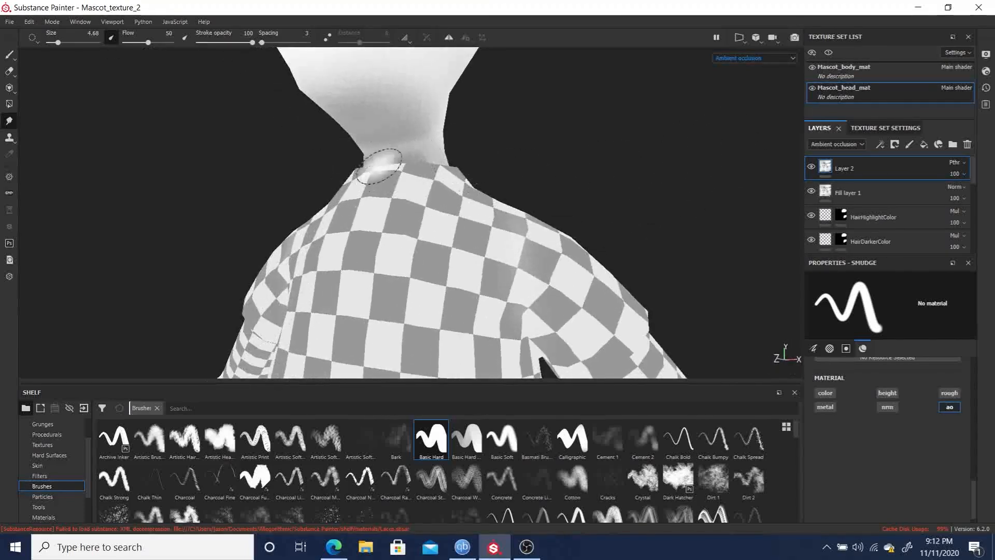
pyautogui.keyDown('alt'); pyautogui.moveTo(421, 173); pyautogui.dragTo(624, 155); pyautogui.keyUp('alt')
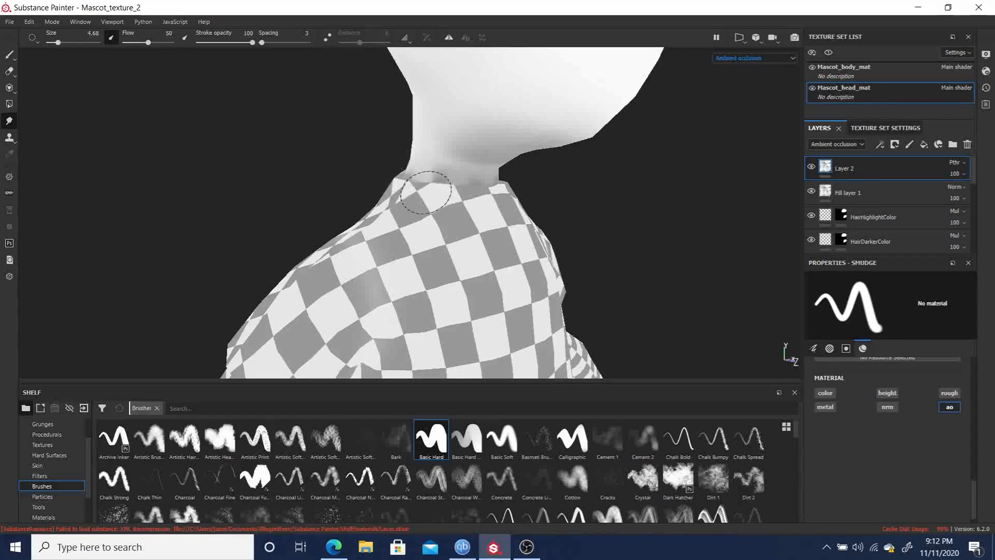
pyautogui.moveTo(420, 184); pyautogui.dragTo(497, 191)
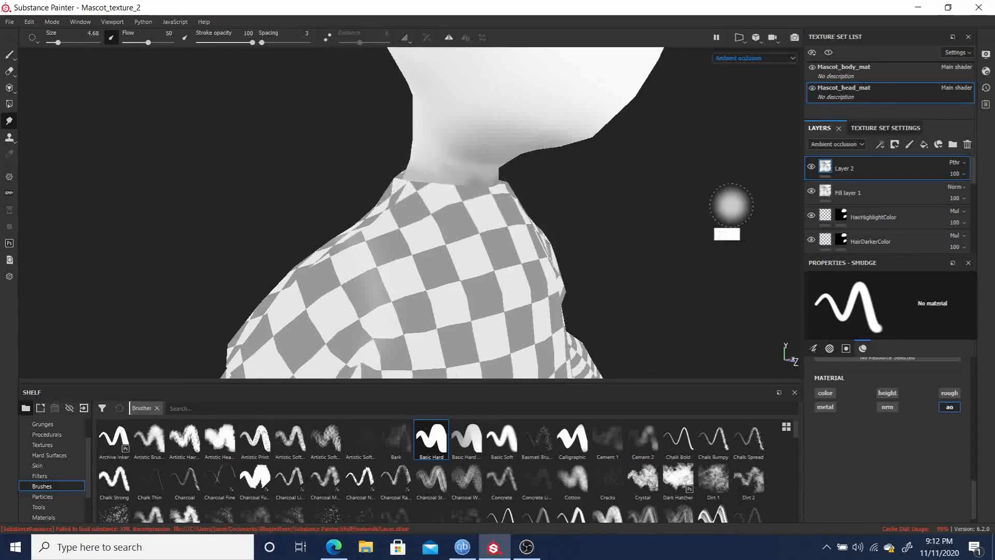
# Smudge out the shading all around the neck just above the collar, covering the back, sides and front.
pyautogui.keyDown('alt'); pyautogui.moveTo(733, 204); pyautogui.dragTo(550, 199); pyautogui.keyUp('alt')
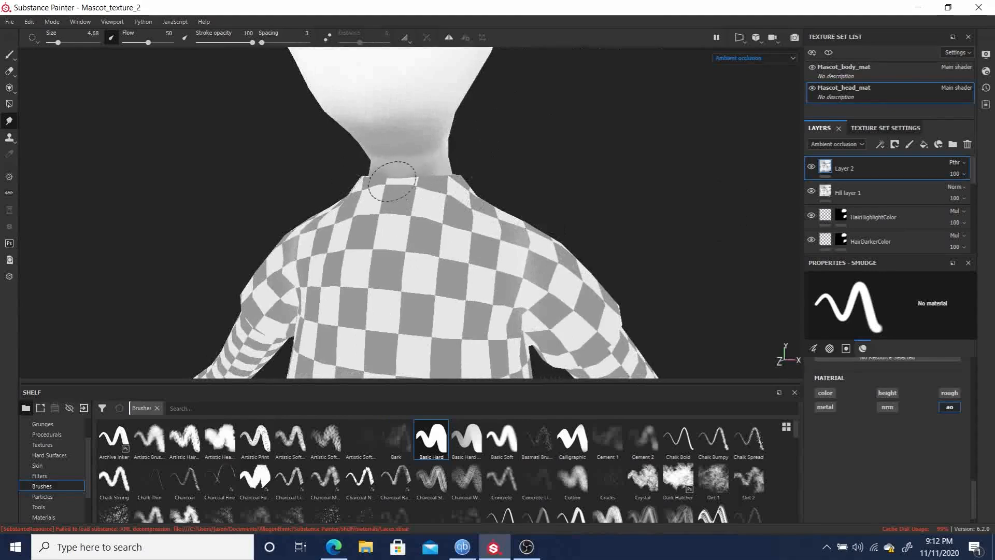
pyautogui.keyDown('alt'); pyautogui.moveTo(691, 149); pyautogui.dragTo(389, 175); pyautogui.keyUp('alt')
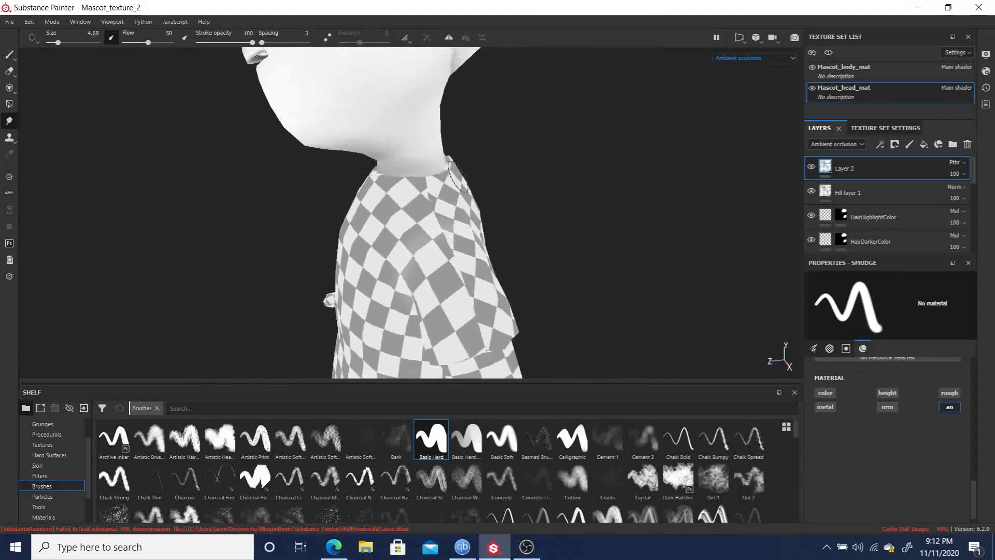
pyautogui.keyDown('alt'); pyautogui.moveTo(604, 145); pyautogui.dragTo(449, 161); pyautogui.keyUp('alt')
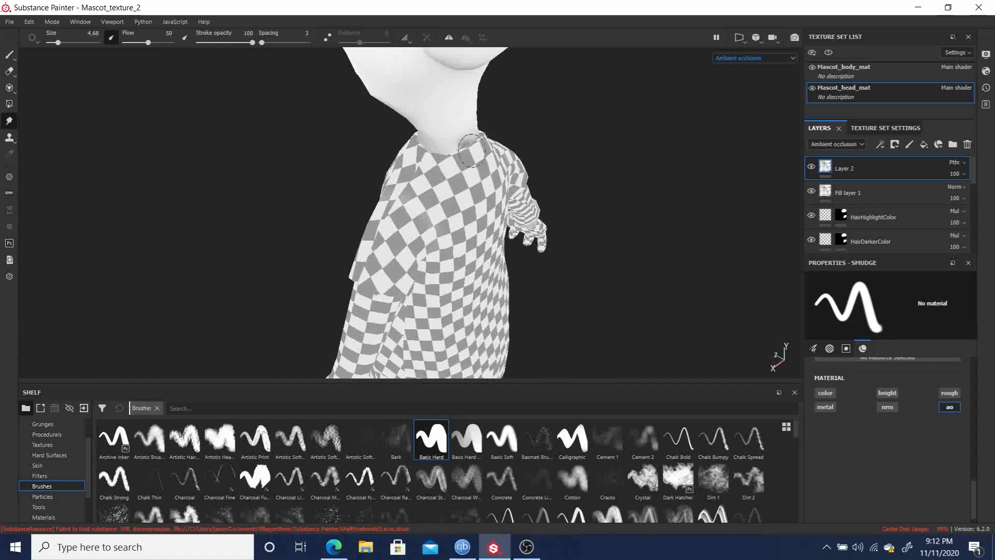
pyautogui.keyDown('alt'); pyautogui.moveTo(662, 160); pyautogui.dragTo(450, 144); pyautogui.keyUp('alt')
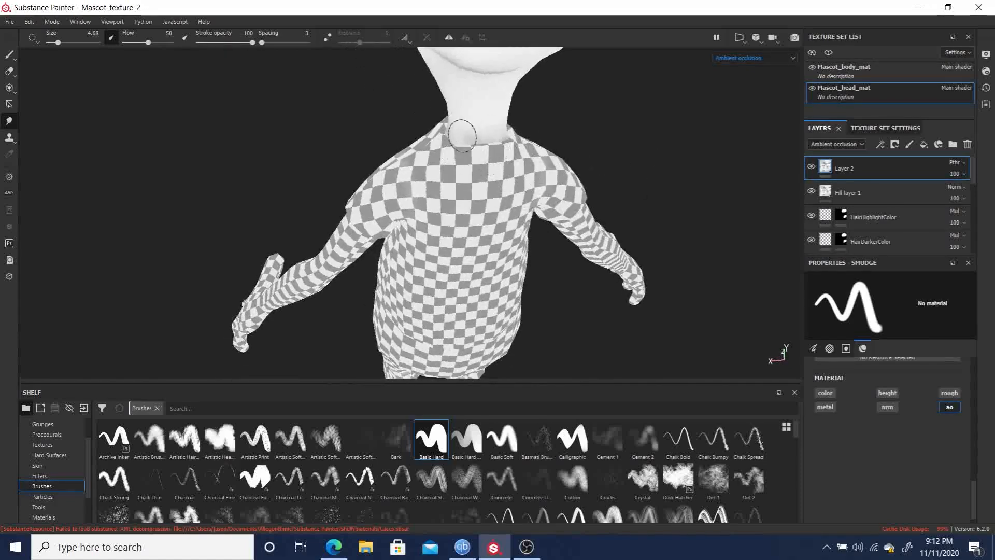
pyautogui.keyDown('alt'); pyautogui.moveTo(646, 197); pyautogui.dragTo(502, 184); pyautogui.keyUp('alt')
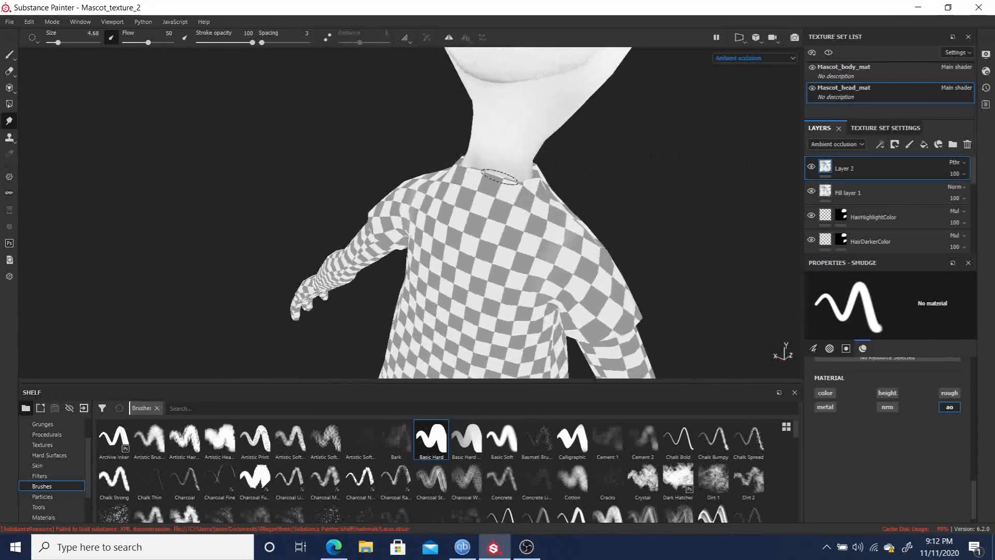
pyautogui.keyDown('alt'); pyautogui.moveTo(684, 216); pyautogui.dragTo(490, 166); pyautogui.keyUp('alt')
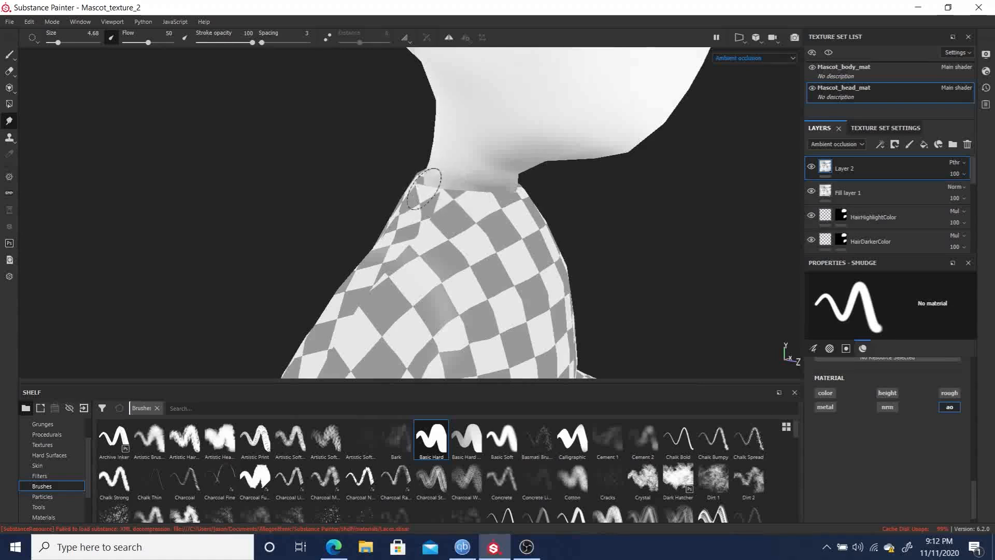
pyautogui.moveTo(404, 179); pyautogui.dragTo(484, 186)
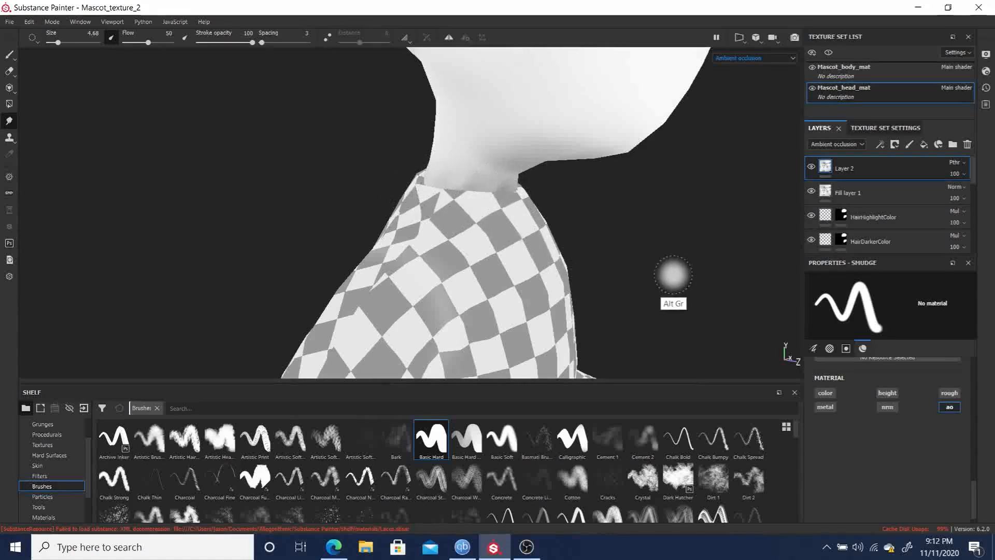
pyautogui.keyDown('alt'); pyautogui.moveTo(667, 280); pyautogui.dragTo(715, 280); pyautogui.keyUp('alt')
pyautogui.keyDown('alt'); pyautogui.moveTo(717, 236); pyautogui.dragTo(583, 198); pyautogui.keyUp('alt')
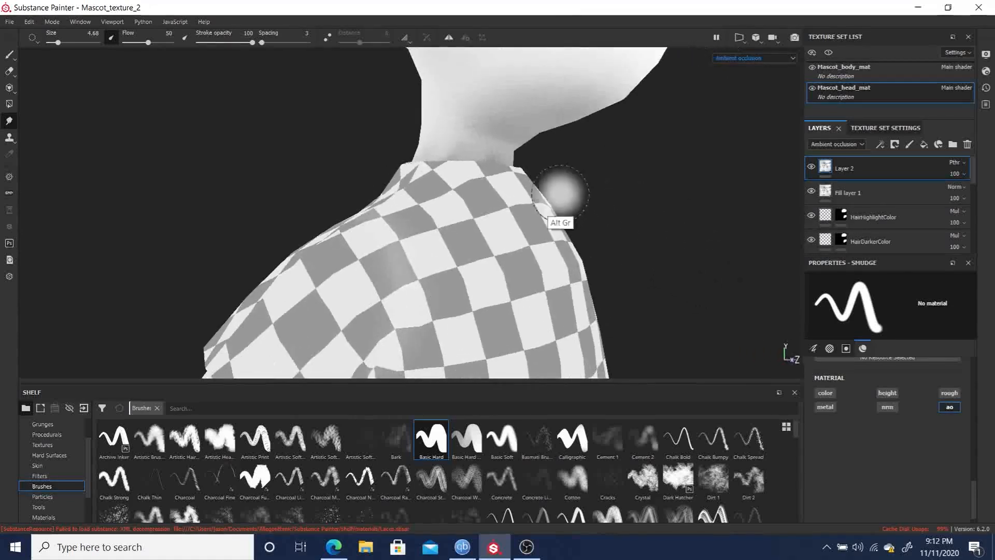
# Lower the Smudge flow to 20 and soften the remaining shading around the base of the neck.
pyautogui.moveTo(148, 42); pyautogui.dragTo(140, 43)
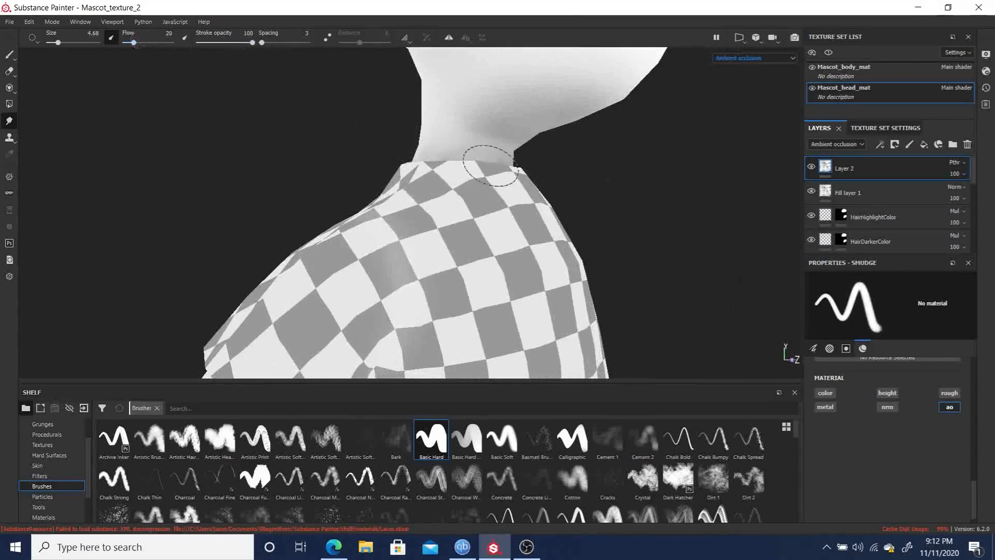
pyautogui.moveTo(582, 238)
pyautogui.keyDown('alt'); pyautogui.mouseDown()
pyautogui.moveTo(387, 162)
pyautogui.moveTo(637, 189)
pyautogui.moveTo(466, 161)
pyautogui.mouseUp(); pyautogui.keyUp('alt')
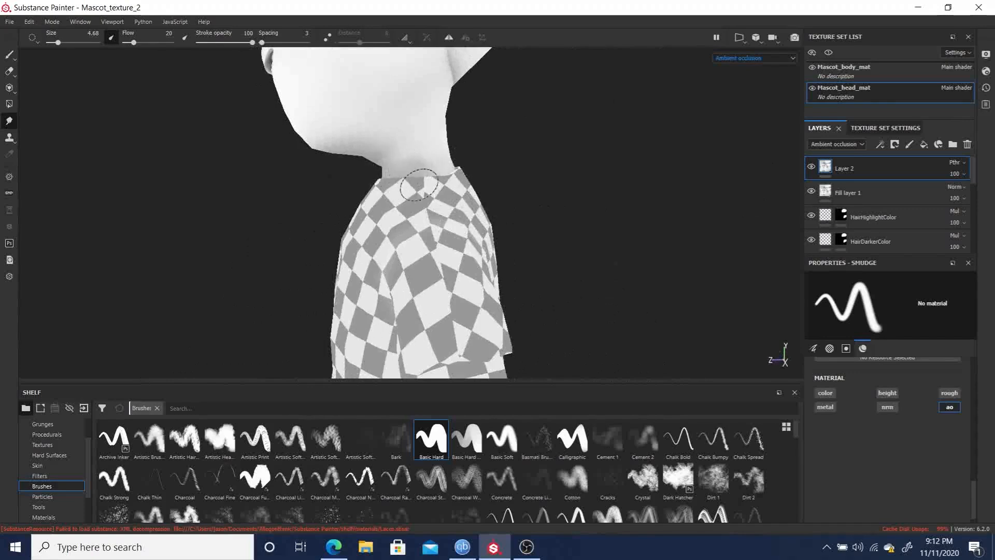
pyautogui.keyDown('alt'); pyautogui.moveTo(669, 233); pyautogui.dragTo(667, 144); pyautogui.keyUp('alt')
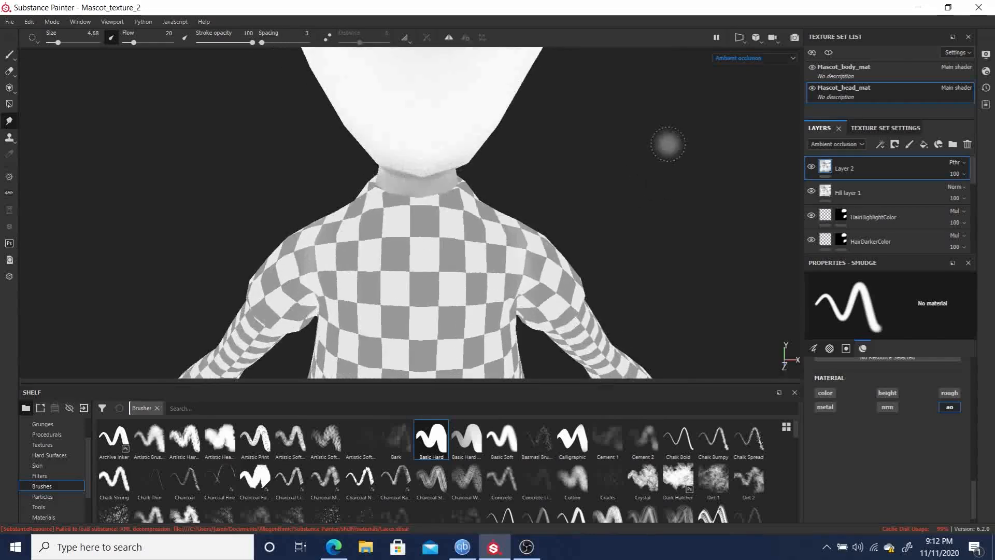
pyautogui.press('f')
pyautogui.keyDown('alt'); pyautogui.moveTo(619, 355); pyautogui.dragTo(441, 306); pyautogui.keyUp('alt')
pyautogui.keyDown('alt'); pyautogui.moveTo(642, 305); pyautogui.dragTo(820, 316, button='right'); pyautogui.keyUp('alt')
pyautogui.keyDown('alt'); pyautogui.moveTo(492, 147); pyautogui.dragTo(591, 161, button='right'); pyautogui.keyUp('alt')
pyautogui.keyDown('alt'); pyautogui.moveTo(468, 83); pyautogui.dragTo(456, 207, button='middle'); pyautogui.keyUp('alt')
pyautogui.keyDown('alt'); pyautogui.moveTo(407, 160); pyautogui.dragTo(498, 178, button='right'); pyautogui.keyUp('alt')
pyautogui.moveTo(611, 215)
pyautogui.keyDown('alt'); pyautogui.mouseDown()
pyautogui.moveTo(362, 215)
pyautogui.moveTo(605, 177)
pyautogui.moveTo(444, 178)
pyautogui.moveTo(617, 183)
pyautogui.moveTo(580, 180)
pyautogui.mouseUp(); pyautogui.keyUp('alt')
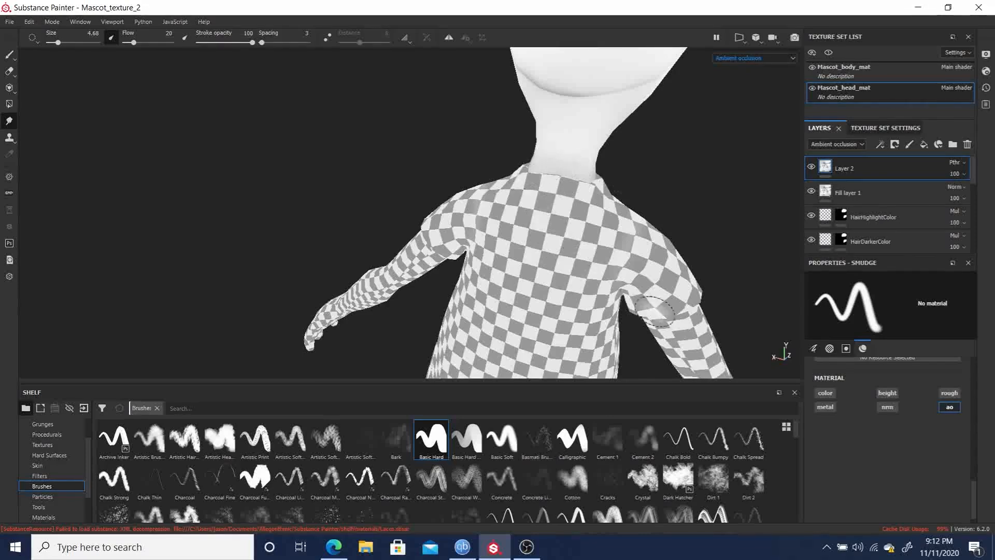
pyautogui.keyDown('alt'); pyautogui.moveTo(629, 161); pyautogui.dragTo(372, 135); pyautogui.keyUp('alt')
# Reduce the Smudge brush size to 1.86 and work on the small dark spot below the eyelid.
pyautogui.keyDown('alt'); pyautogui.moveTo(374, 136); pyautogui.dragTo(828, 335, button='right'); pyautogui.keyUp('alt')
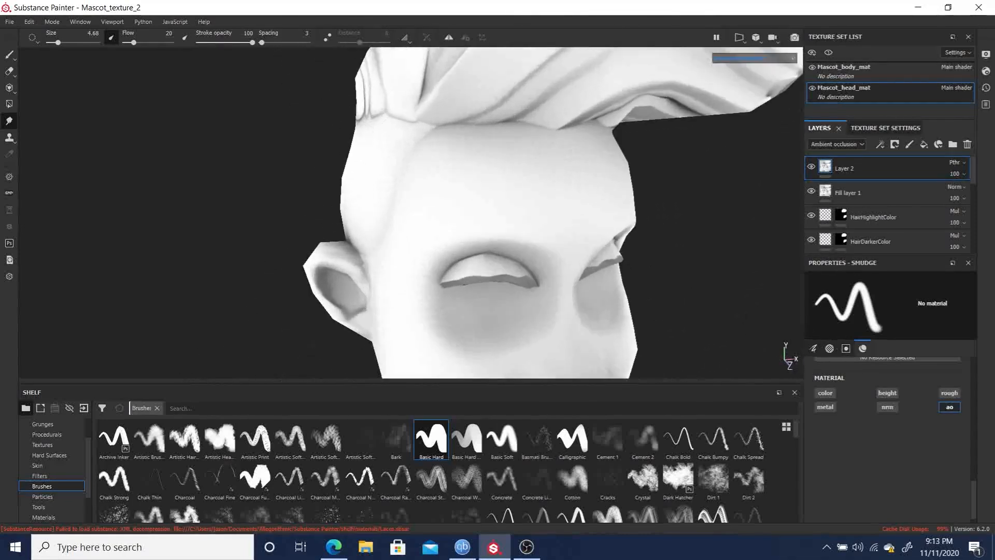
pyautogui.keyDown('alt'); pyautogui.moveTo(595, 241); pyautogui.dragTo(482, 149, button='middle'); pyautogui.keyUp('alt')
pyautogui.moveTo(342, 166)
pyautogui.keyDown('alt'); pyautogui.mouseDown(button='right')
pyautogui.moveTo(644, 360)
pyautogui.moveTo(695, 324)
pyautogui.mouseUp(button='right'); pyautogui.keyUp('alt')
pyautogui.keyDown('alt'); pyautogui.moveTo(449, 247); pyautogui.dragTo(384, 213); pyautogui.keyUp('alt')
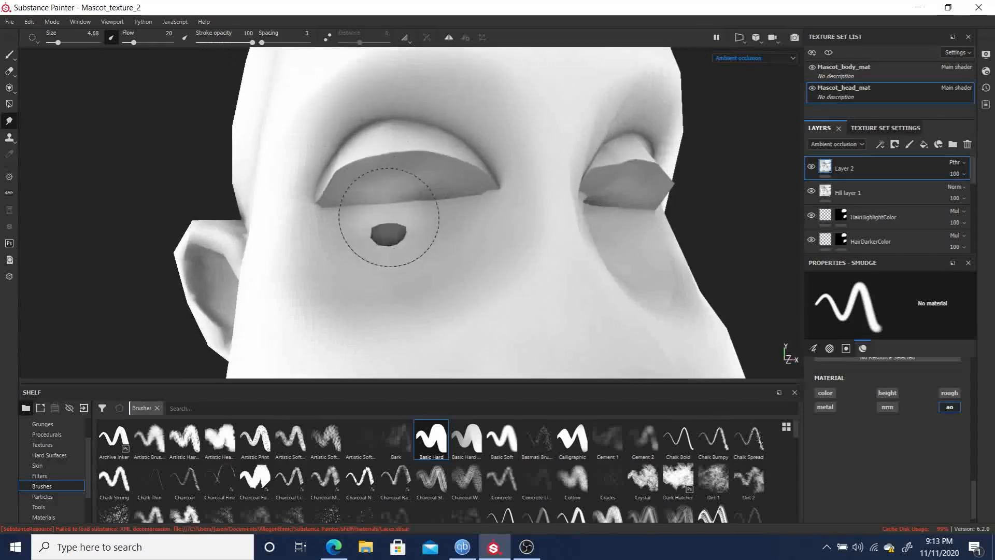
pyautogui.keyDown('alt'); pyautogui.moveTo(384, 213); pyautogui.dragTo(362, 166, button='middle'); pyautogui.keyUp('alt')
pyautogui.keyDown('alt'); pyautogui.moveTo(362, 166); pyautogui.dragTo(462, 259, button='right'); pyautogui.keyUp('alt')
pyautogui.moveTo(463, 260)
pyautogui.keyDown('alt'); pyautogui.mouseDown()
pyautogui.moveTo(424, 240)
pyautogui.moveTo(388, 203)
pyautogui.mouseUp(); pyautogui.keyUp('alt')
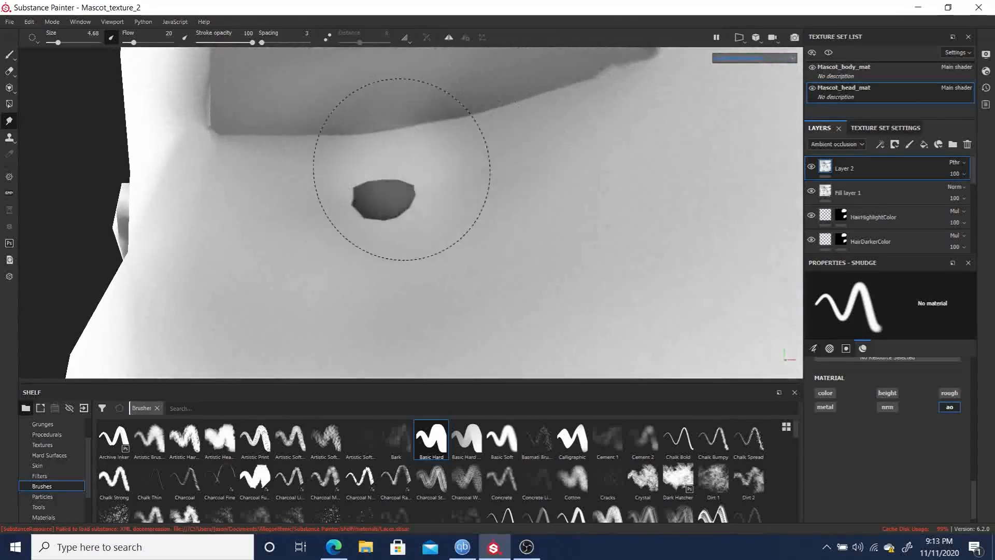
pyautogui.press('[')
pyautogui.press('[')
pyautogui.press('[')
pyautogui.press('[')
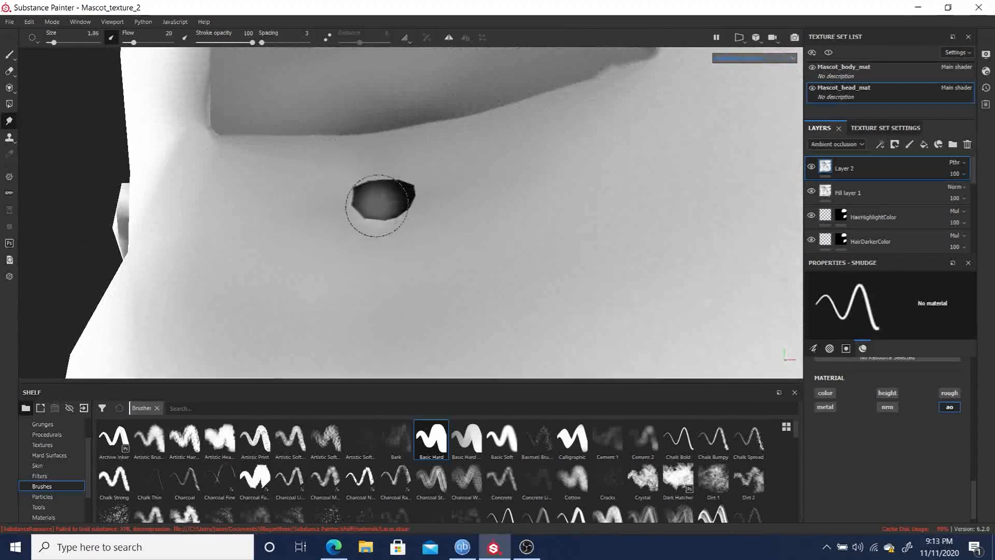
# Switch to the Basic Hard brush, reduce its size to 0.93, and smudge over the dark spot below the eyelid.
pyautogui.click(434, 440)
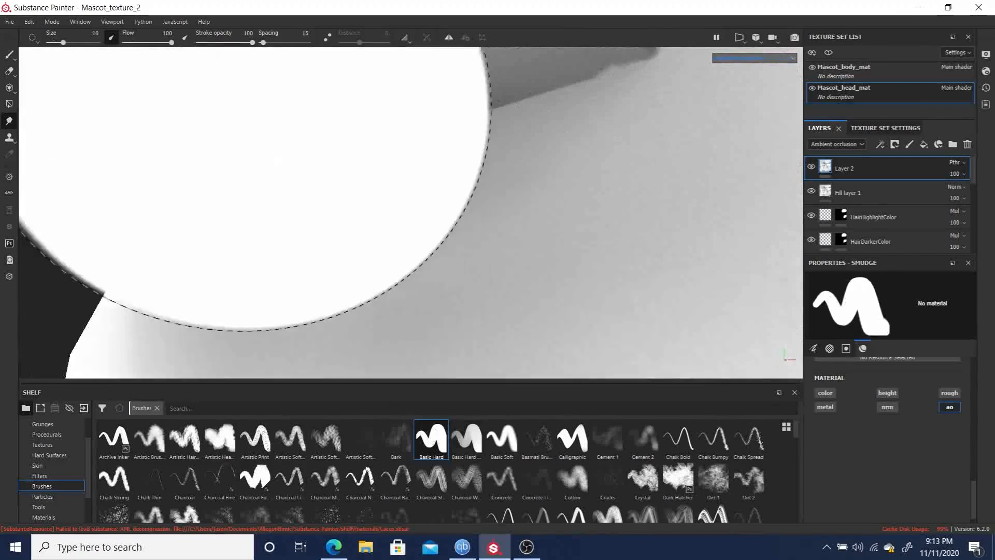
pyautogui.press('[')
pyautogui.press('[')
pyautogui.press('[')
pyautogui.press('[')
pyautogui.press('[')
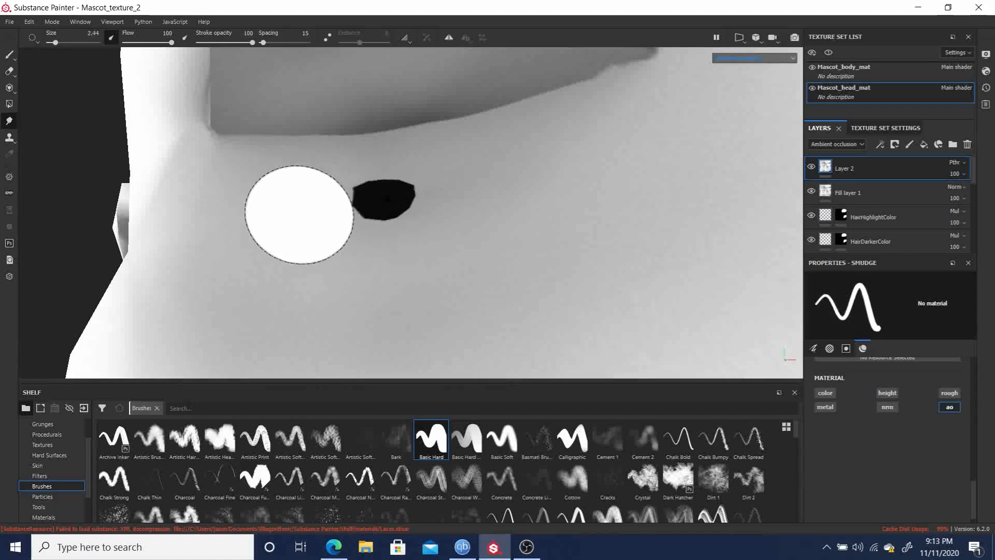
pyautogui.press('[')
pyautogui.press('[')
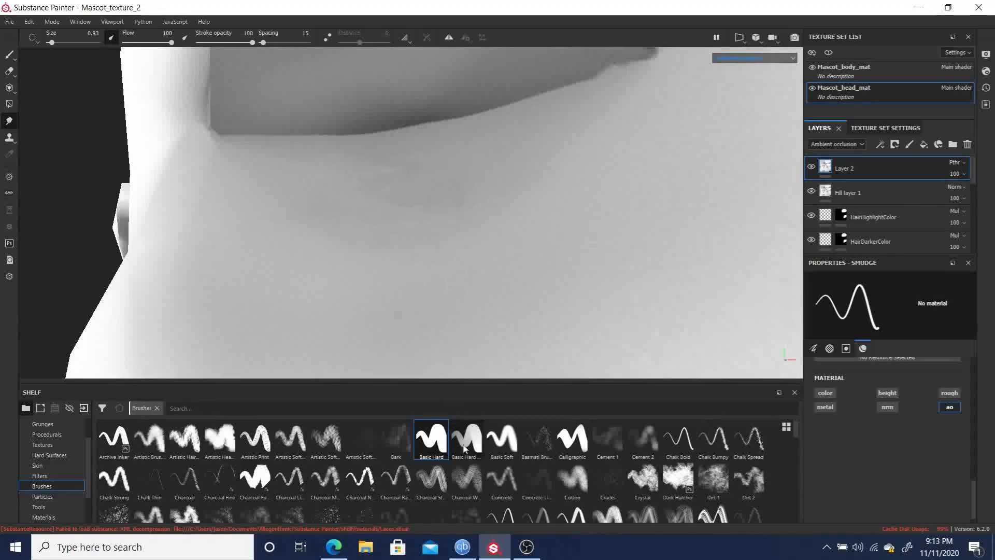
# Blend the patched area below the eyelid using the Basic Soft brush at size 1.86, lowering its flow to 28.
pyautogui.click(502, 438)
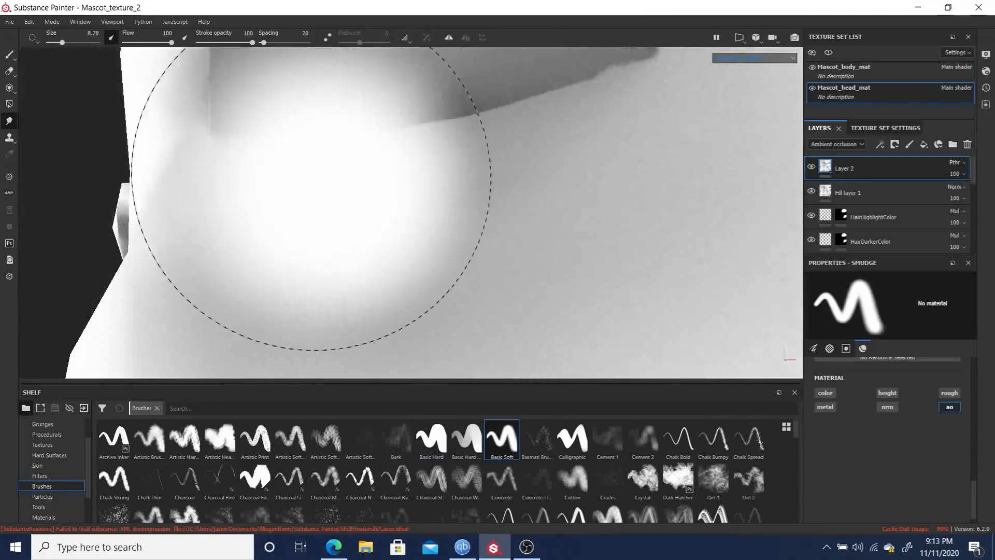
pyautogui.keyDown('ctrl'); pyautogui.moveTo(394, 215); pyautogui.dragTo(384, 201, button='right'); pyautogui.keyUp('ctrl')
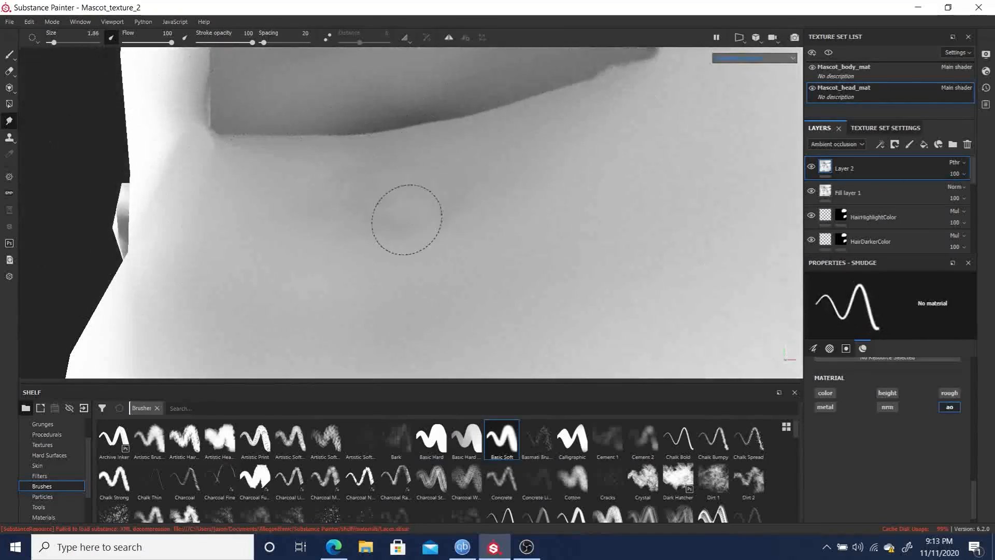
pyautogui.moveTo(385, 216); pyautogui.dragTo(449, 213)
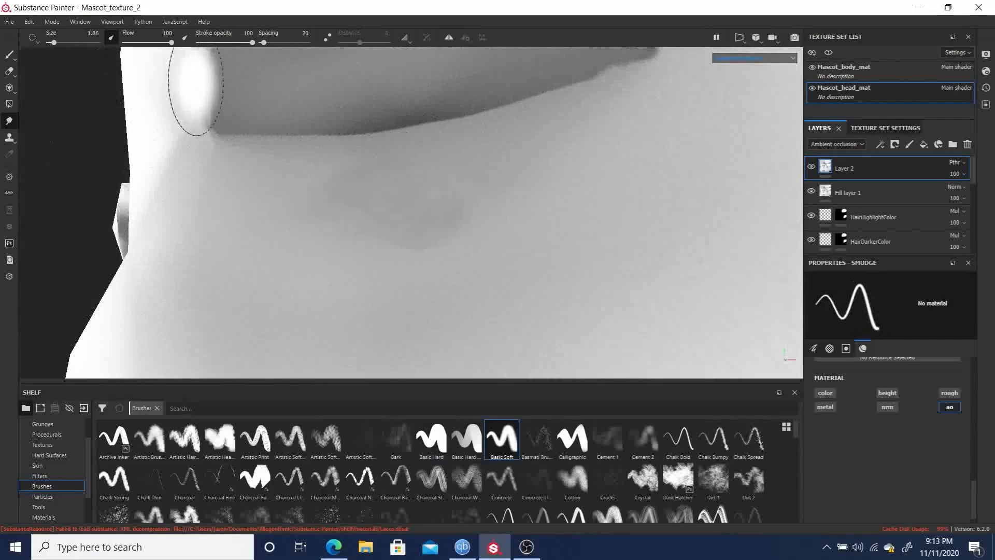
pyautogui.click(147, 42)
pyautogui.moveTo(151, 42); pyautogui.dragTo(138, 42)
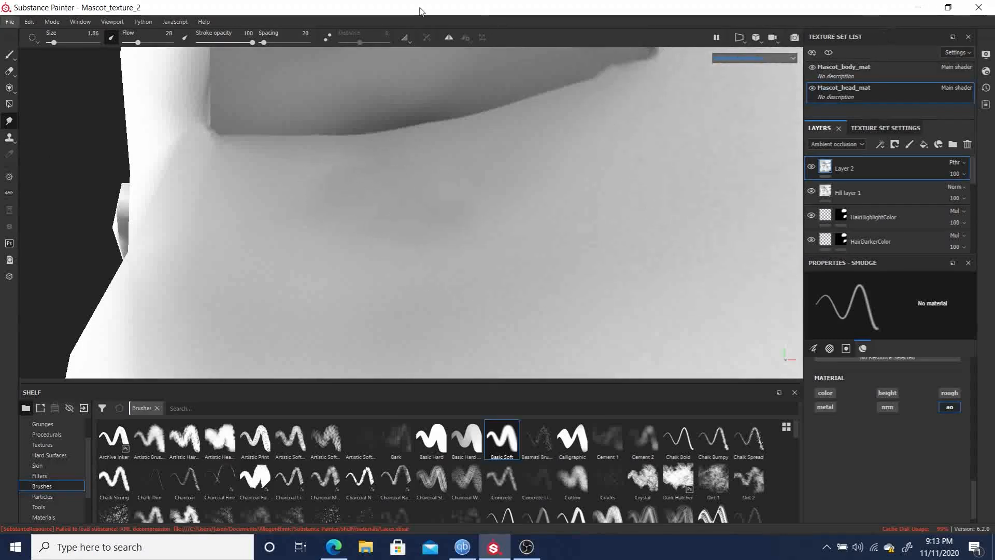
# Show the whole mascot with its full material and switch the layer stack to the Base Color channel.
pyautogui.scroll(3, 658, 184)
pyautogui.scroll(-6, 656, 184)
pyautogui.scroll(-3, 655, 184)
pyautogui.moveTo(715, 228)
pyautogui.keyDown('alt'); pyautogui.mouseDown()
pyautogui.moveTo(419, 218)
pyautogui.moveTo(552, 254)
pyautogui.moveTo(515, 111)
pyautogui.moveTo(319, 162)
pyautogui.moveTo(557, 202)
pyautogui.moveTo(608, 163)
pyautogui.moveTo(677, 178)
pyautogui.moveTo(535, 162)
pyautogui.moveTo(588, 153)
pyautogui.moveTo(473, 223)
pyautogui.moveTo(249, 204)
pyautogui.moveTo(271, 233)
pyautogui.moveTo(629, 228)
pyautogui.moveTo(475, 228)
pyautogui.moveTo(493, 207)
pyautogui.moveTo(544, 220)
pyautogui.moveTo(610, 195)
pyautogui.moveTo(591, 213)
pyautogui.mouseUp(); pyautogui.keyUp('alt')
pyautogui.keyDown('alt'); pyautogui.moveTo(555, 207); pyautogui.dragTo(508, 191, button='middle'); pyautogui.keyUp('alt')
pyautogui.keyDown('alt'); pyautogui.moveTo(508, 191); pyautogui.dragTo(584, 200, button='right'); pyautogui.keyUp('alt')
pyautogui.keyDown('alt'); pyautogui.moveTo(584, 200); pyautogui.dragTo(544, 216); pyautogui.keyUp('alt')
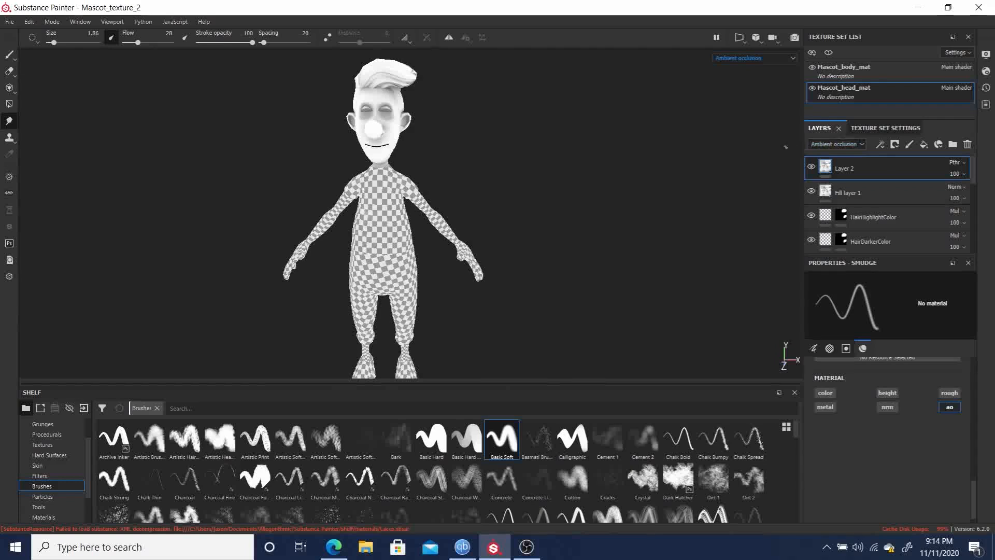
pyautogui.press('m')
pyautogui.click(844, 143)
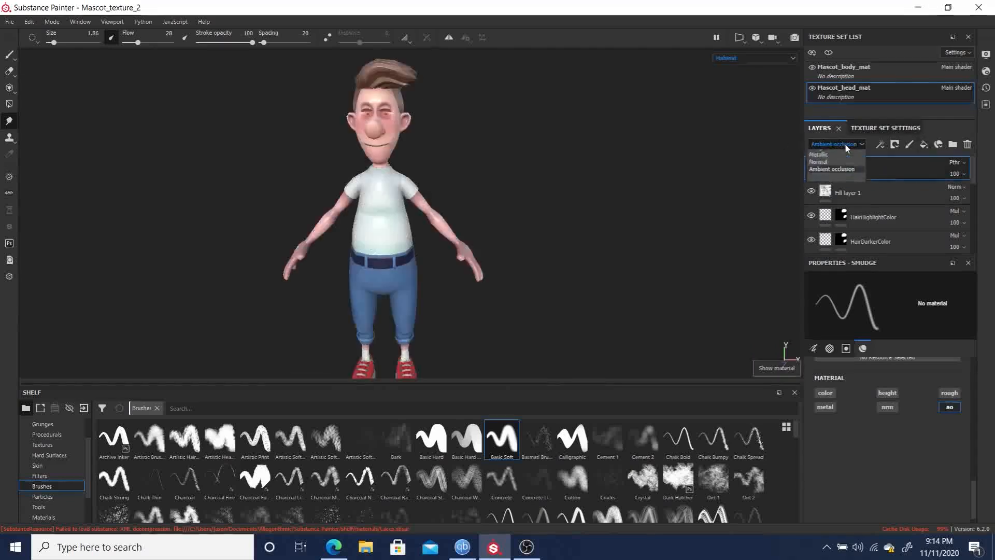
pyautogui.click(834, 154)
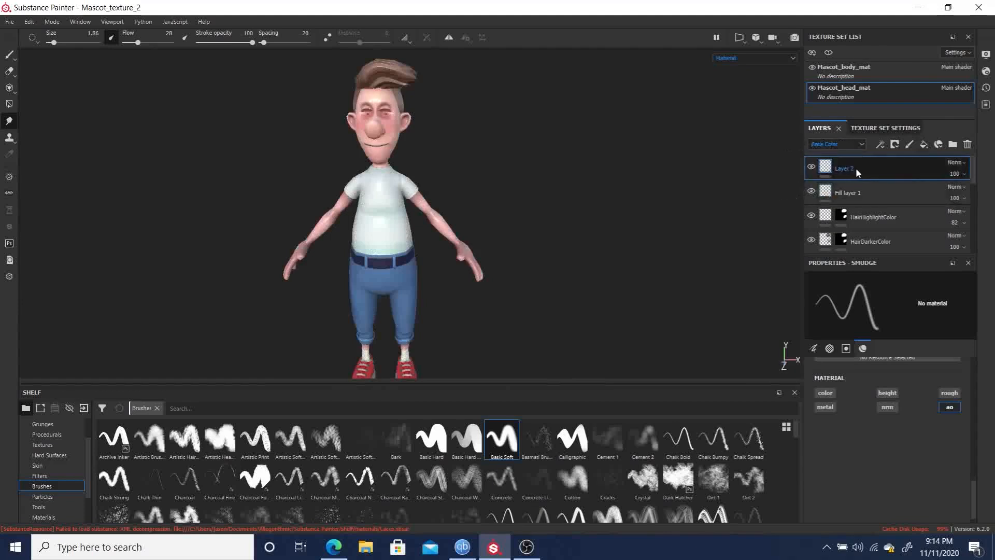
# Group Layer 2 and Fill layer 1 into one folder.
pyautogui.click(856, 191)
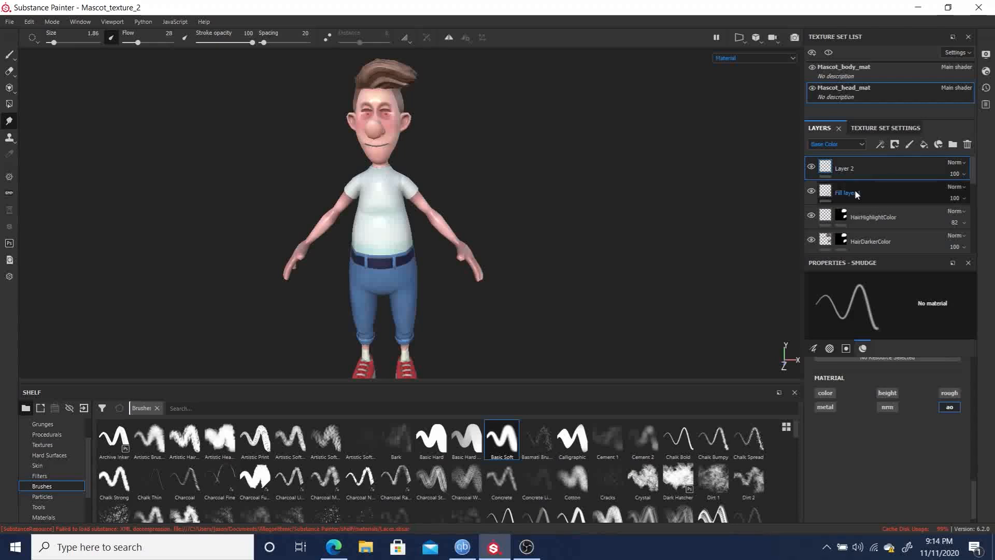
pyautogui.rightClick(864, 191)
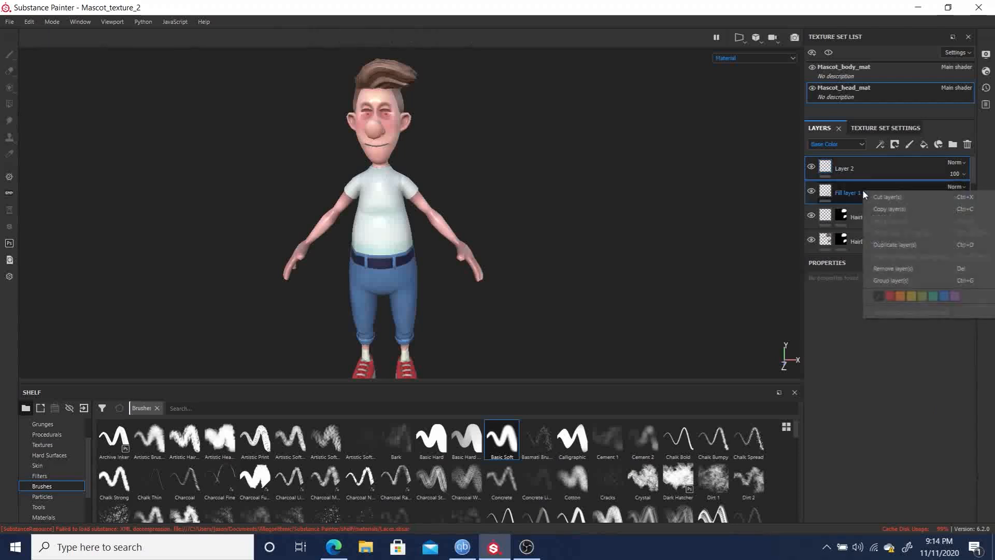
pyautogui.click(894, 280)
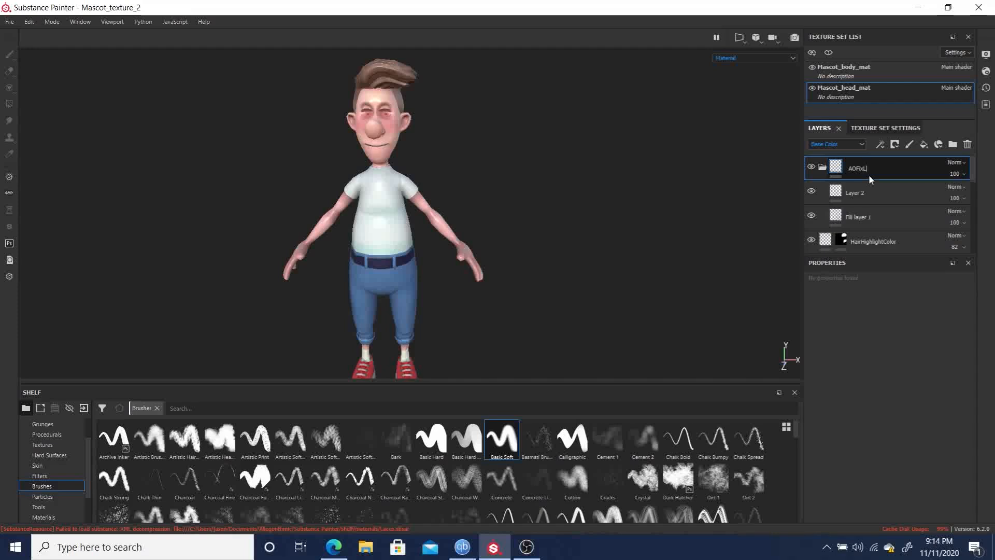
# Name the new layer folder AOFixLayer and collapse it.
pyautogui.write('yer')
pyautogui.press('Return')
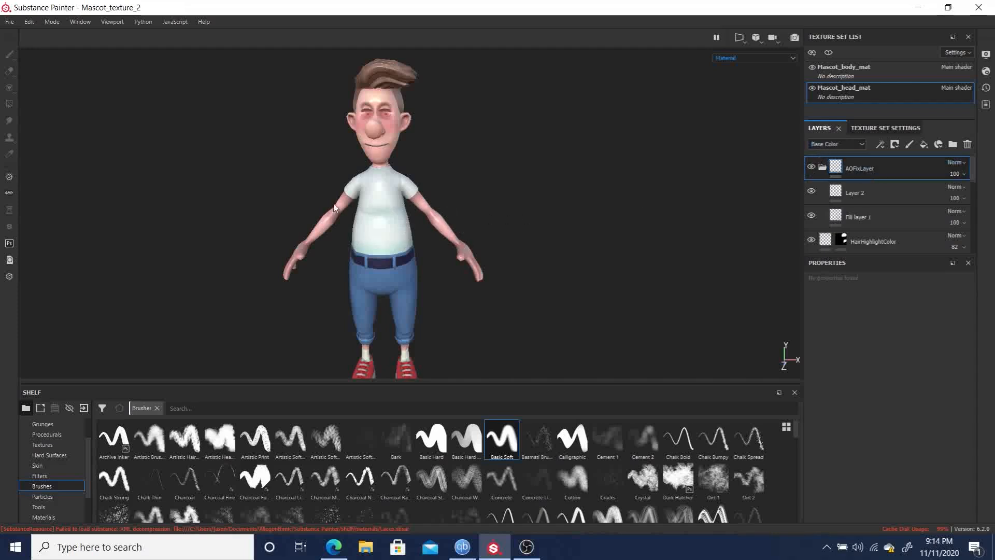
pyautogui.scroll(3, 337, 206)
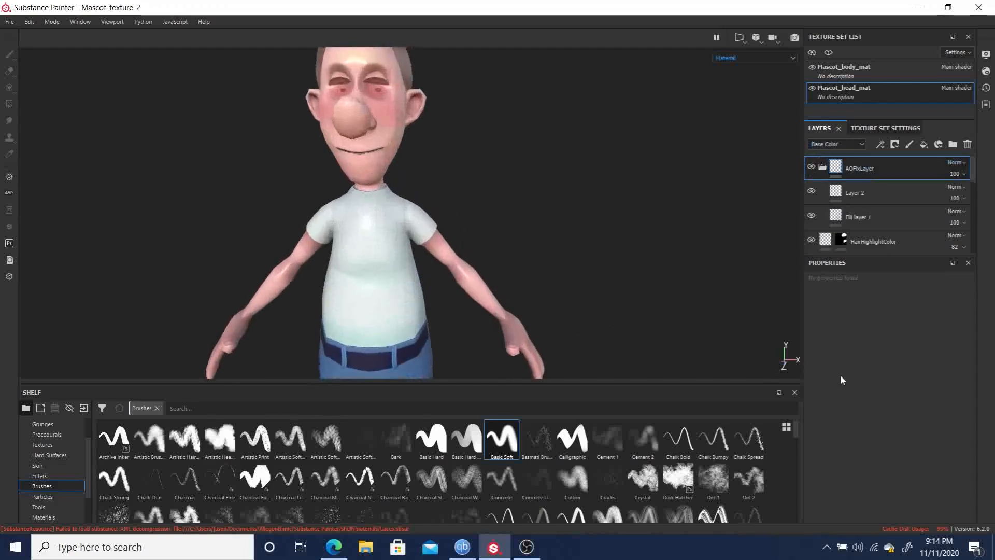
pyautogui.click(822, 168)
pyautogui.doubleClick(861, 169)
pyautogui.keyDown('alt'); pyautogui.moveTo(292, 156); pyautogui.dragTo(977, 371, button='right'); pyautogui.keyUp('alt')
pyautogui.keyDown('alt'); pyautogui.moveTo(438, 214); pyautogui.dragTo(275, 197); pyautogui.keyUp('alt')
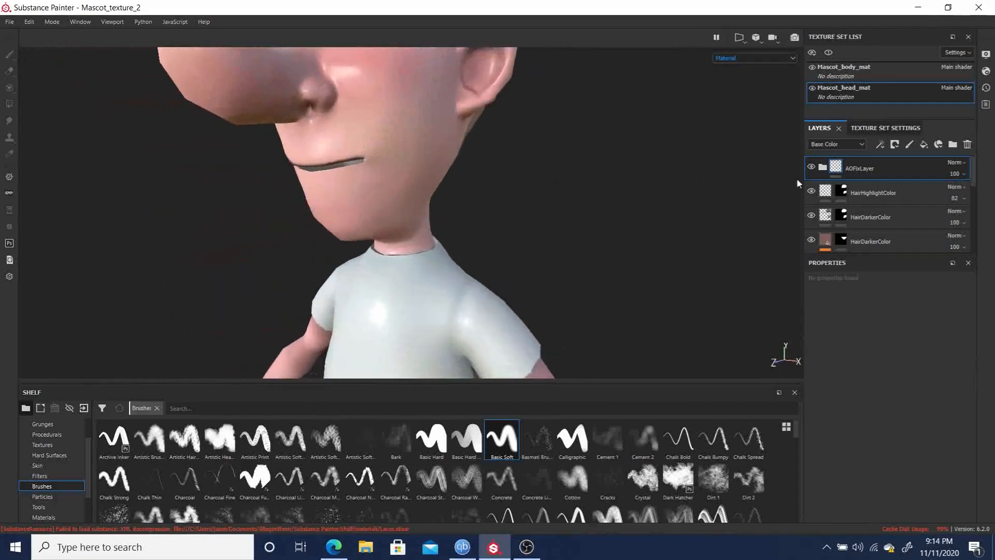
# Select Layer 2 inside the AOFixLayer folder and show the Ambient occlusion channel in both the layer stack and the viewport.
pyautogui.click(822, 168)
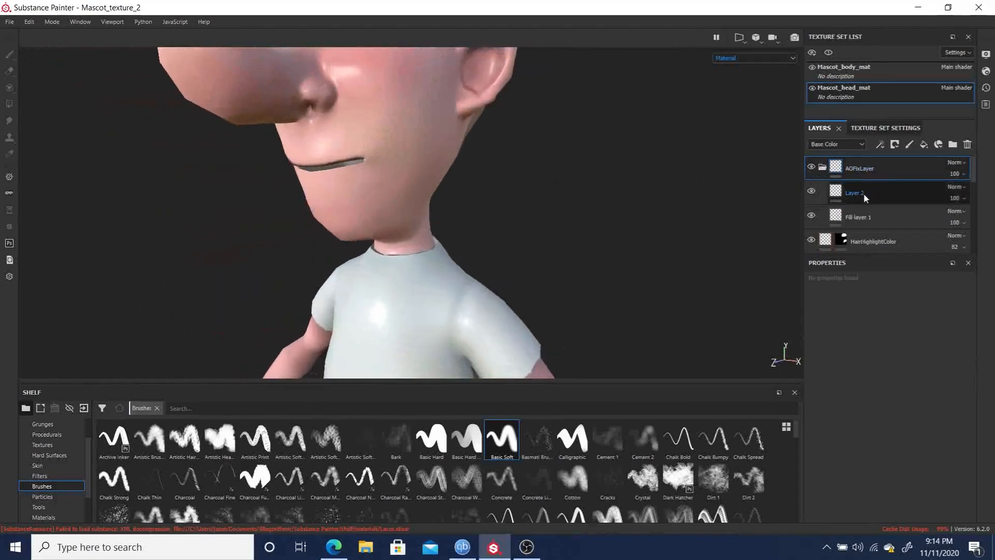
pyautogui.click(864, 191)
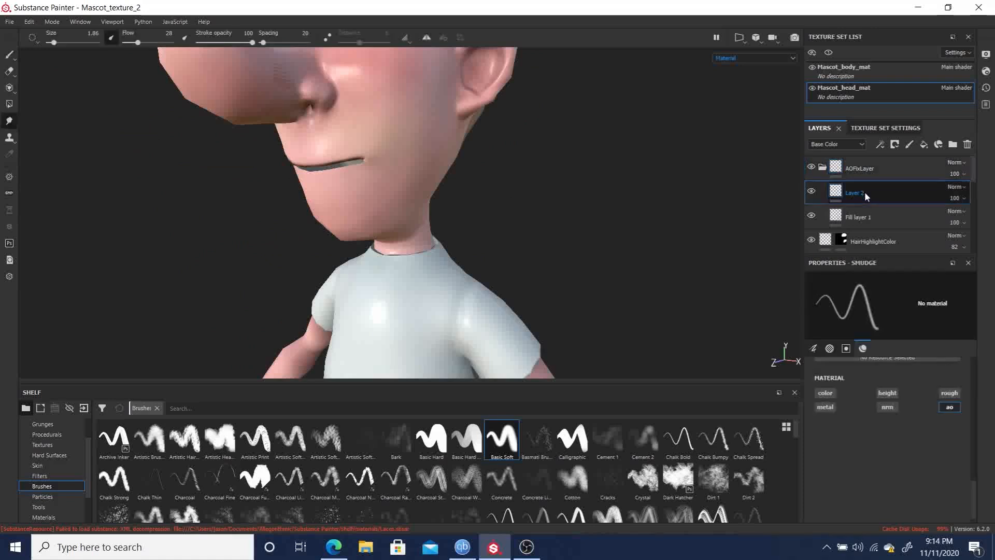
pyautogui.click(838, 145)
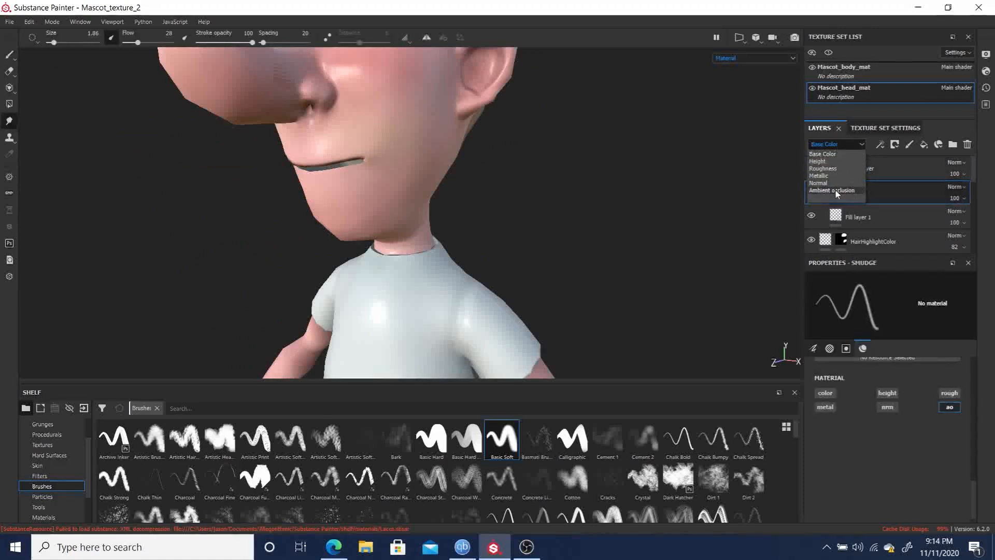
pyautogui.click(834, 188)
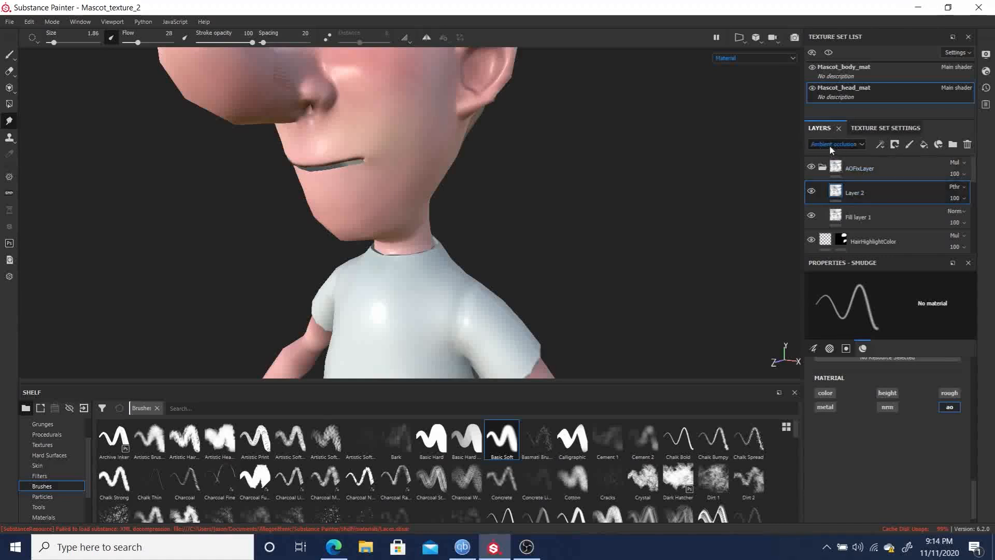
pyautogui.click(746, 56)
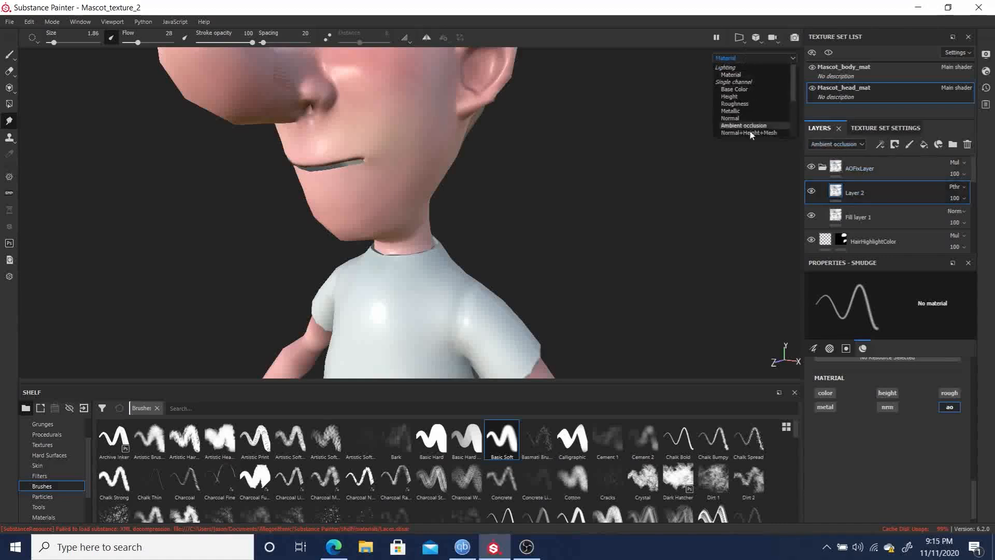
pyautogui.click(746, 126)
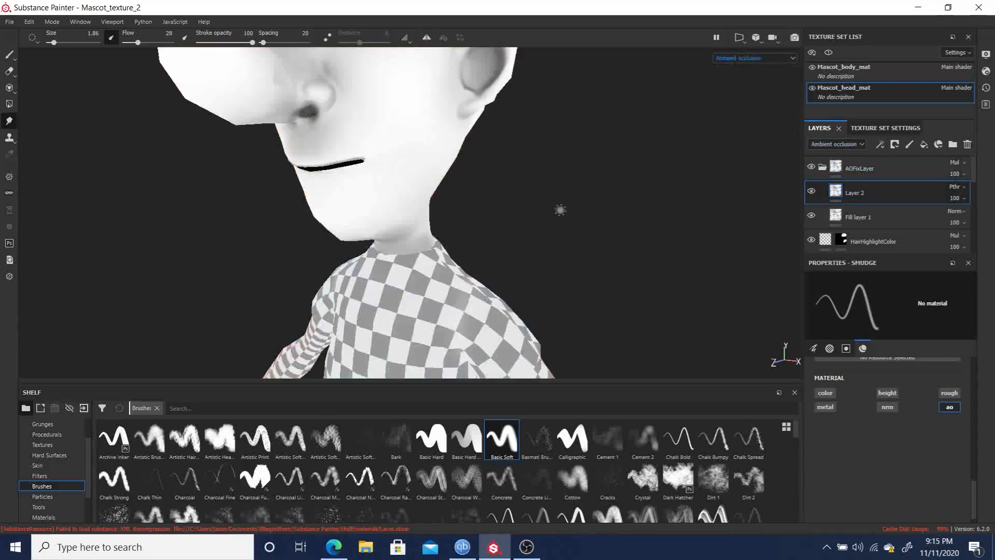
pyautogui.keyDown('alt'); pyautogui.moveTo(503, 220); pyautogui.dragTo(513, 196); pyautogui.keyUp('alt')
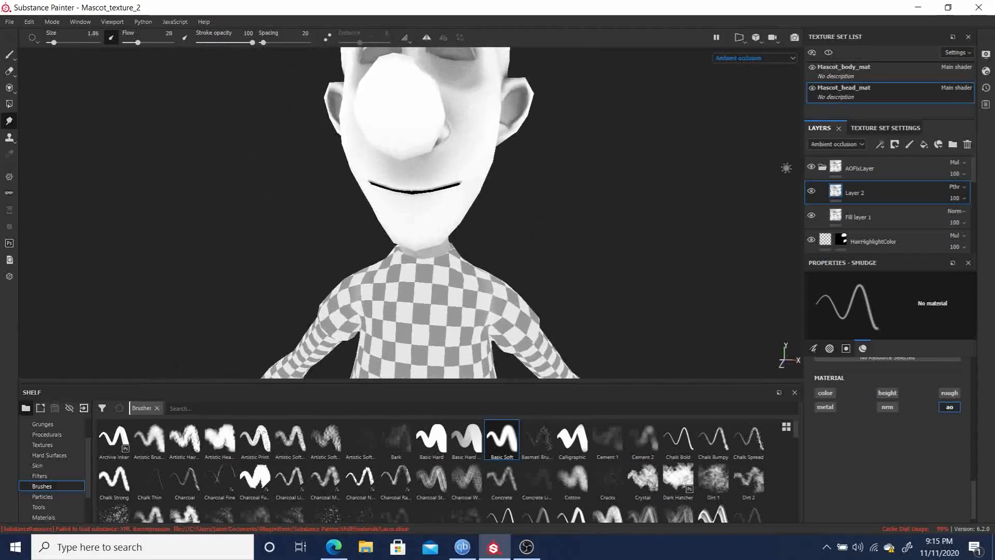
# Return the viewport to the full Material display and the layer stack to Base Color, with the AOFixLayer folder collapsed.
pyautogui.click(742, 58)
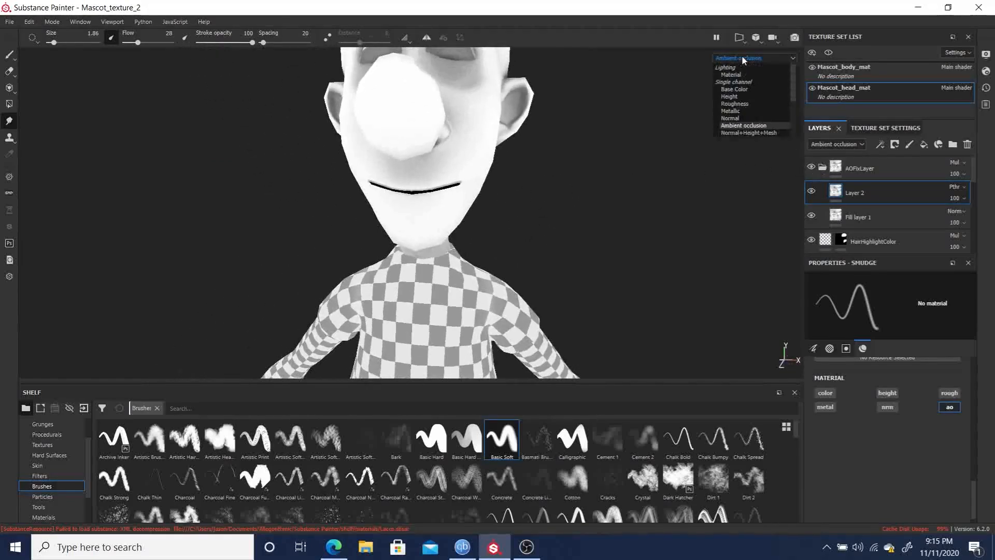
pyautogui.press('m')
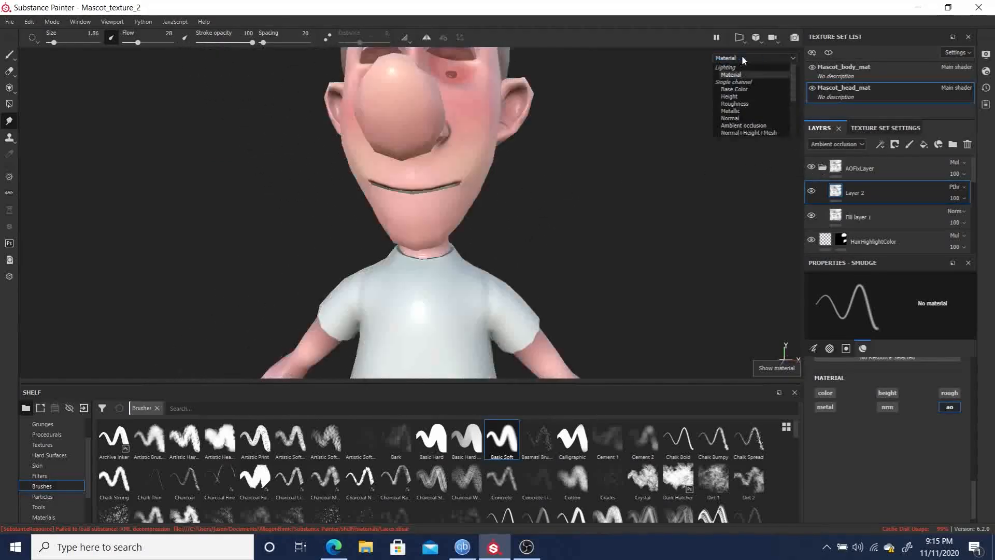
pyautogui.click(836, 145)
pyautogui.click(834, 152)
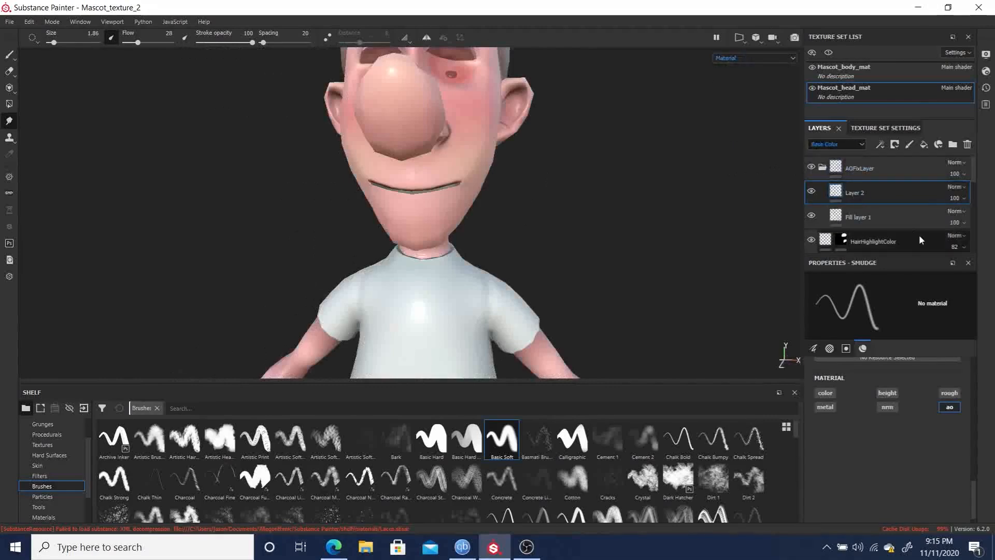
pyautogui.click(823, 168)
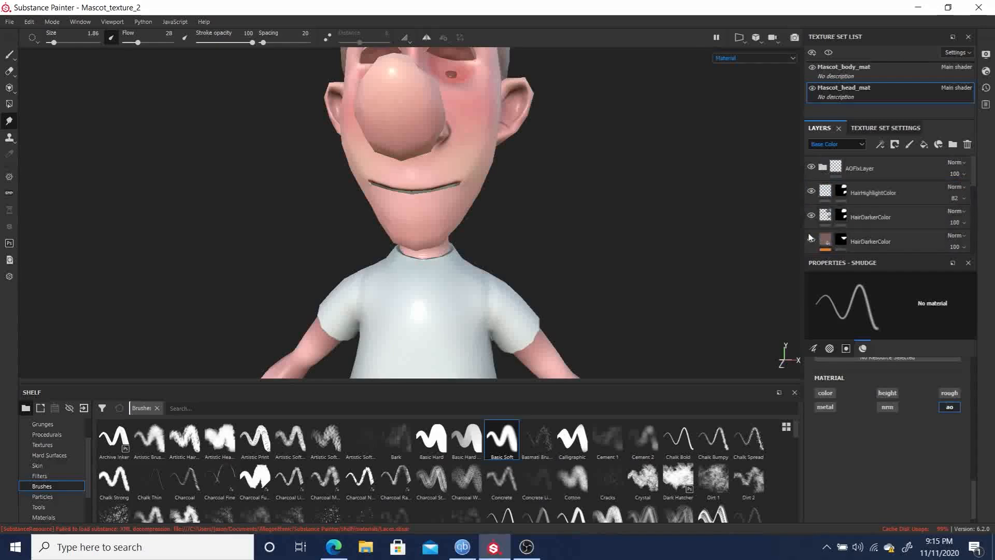
# Examine the shading where the neck meets the shirt collar from several angles.
pyautogui.keyDown('alt'); pyautogui.moveTo(571, 158); pyautogui.dragTo(582, 202); pyautogui.keyUp('alt')
pyautogui.keyDown('alt'); pyautogui.moveTo(582, 202); pyautogui.dragTo(468, 164, button='middle'); pyautogui.keyUp('alt')
pyautogui.keyDown('alt'); pyautogui.moveTo(468, 164); pyautogui.dragTo(517, 218); pyautogui.keyUp('alt')
pyautogui.keyDown('alt'); pyautogui.moveTo(518, 218); pyautogui.dragTo(499, 121, button='middle'); pyautogui.keyUp('alt')
pyautogui.keyDown('alt'); pyautogui.moveTo(499, 120); pyautogui.dragTo(282, 171); pyautogui.keyUp('alt')
pyautogui.keyDown('alt'); pyautogui.moveTo(282, 171); pyautogui.dragTo(466, 130, button='right'); pyautogui.keyUp('alt')
pyautogui.keyDown('alt'); pyautogui.moveTo(466, 130); pyautogui.dragTo(483, 132, button='middle'); pyautogui.keyUp('alt')
pyautogui.moveTo(483, 132)
pyautogui.keyDown('alt'); pyautogui.mouseDown()
pyautogui.moveTo(422, 126)
pyautogui.moveTo(337, 215)
pyautogui.moveTo(426, 138)
pyautogui.mouseUp(); pyautogui.keyUp('alt')
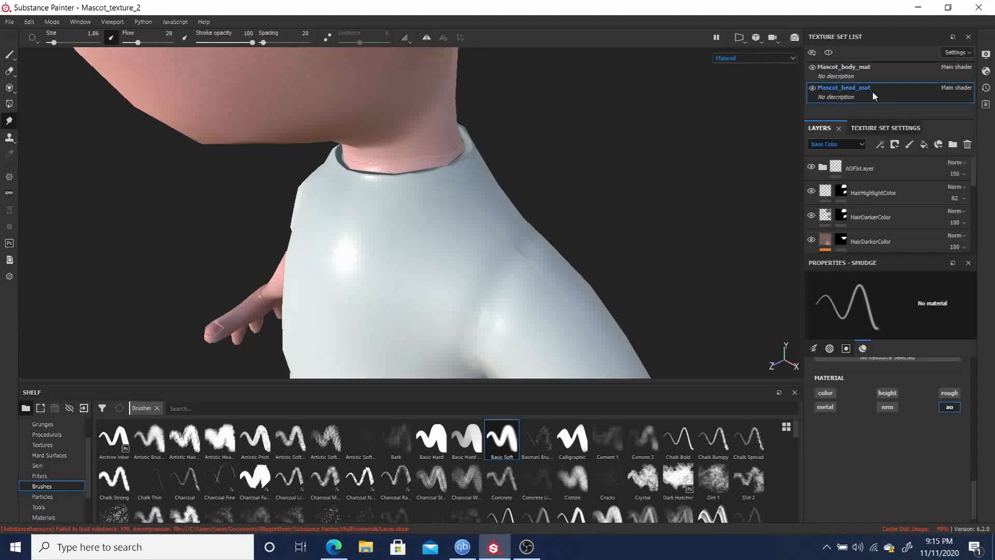
# Set Normal mixing to Replace in the Mascot_head_mat texture set's settings.
pyautogui.click(884, 128)
pyautogui.scroll(-6, 912, 165)
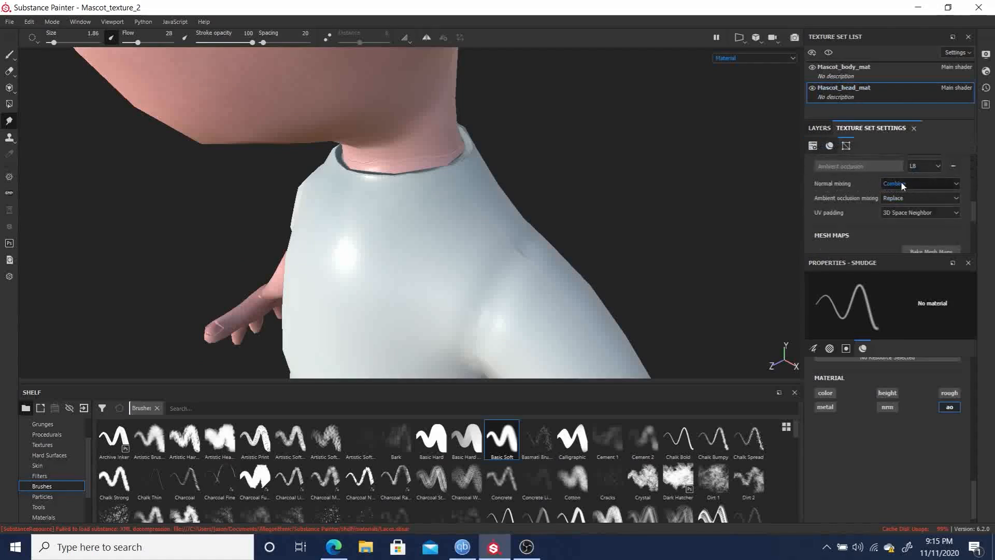
pyautogui.click(901, 184)
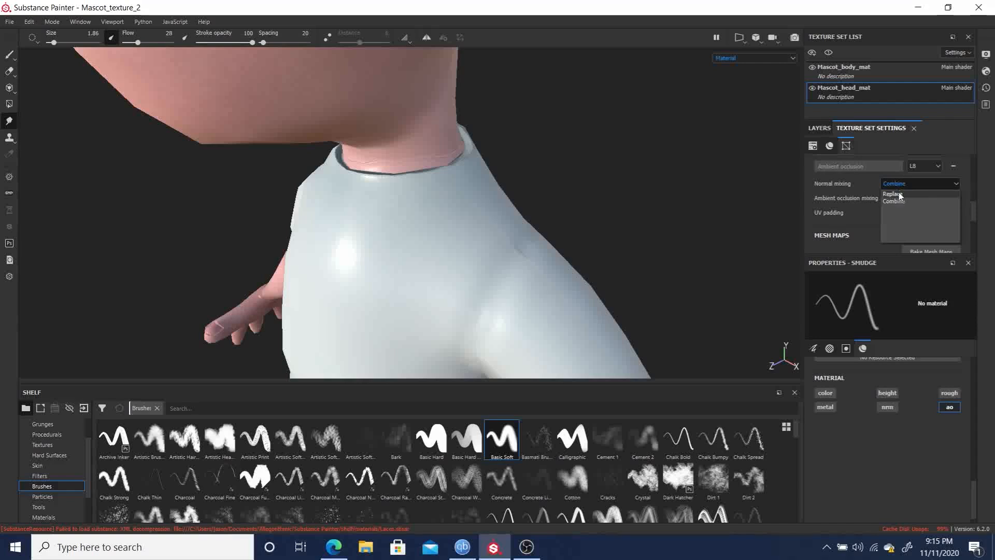
pyautogui.click(900, 194)
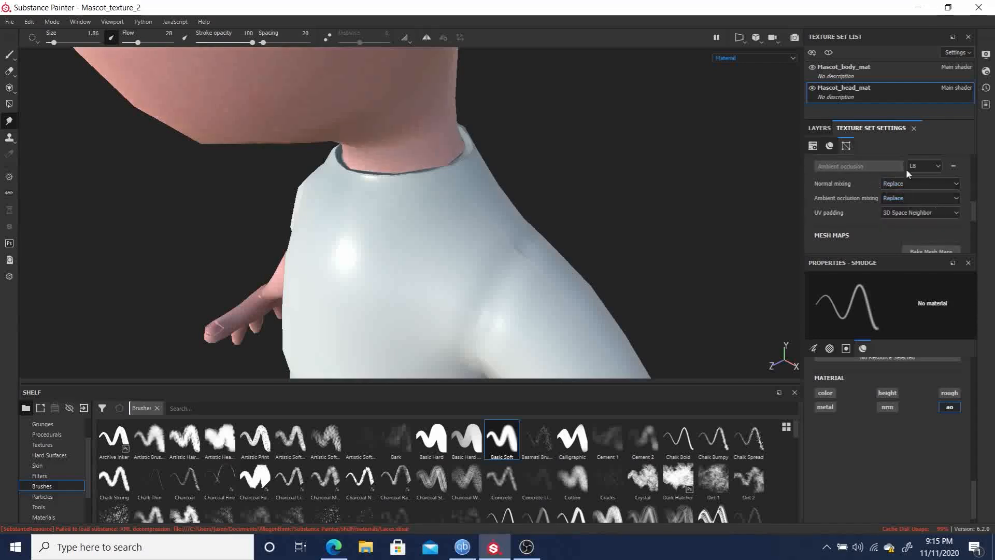
# Add a fill layer above Layer 2 and show the Normal channel in both the viewport and the layer stack.
pyautogui.click(820, 128)
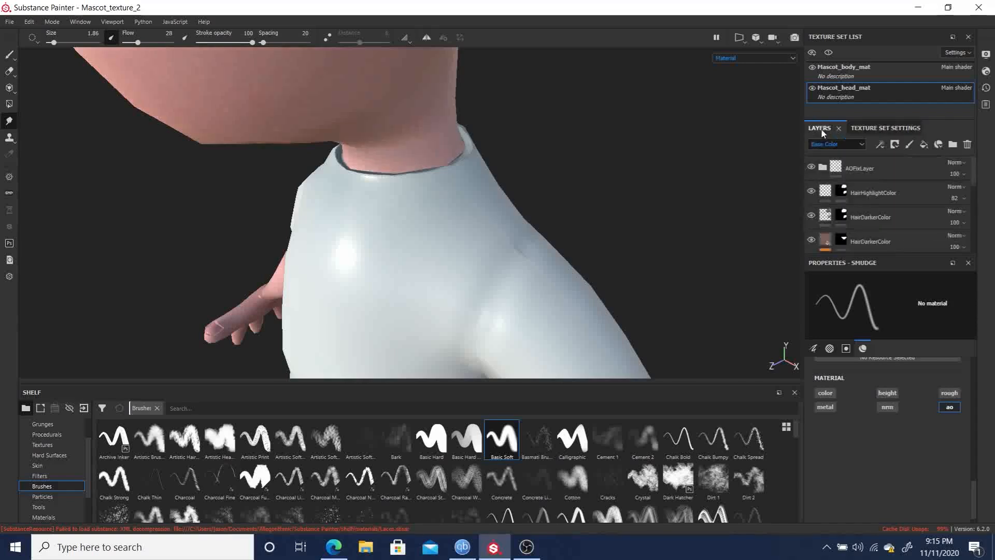
pyautogui.click(924, 144)
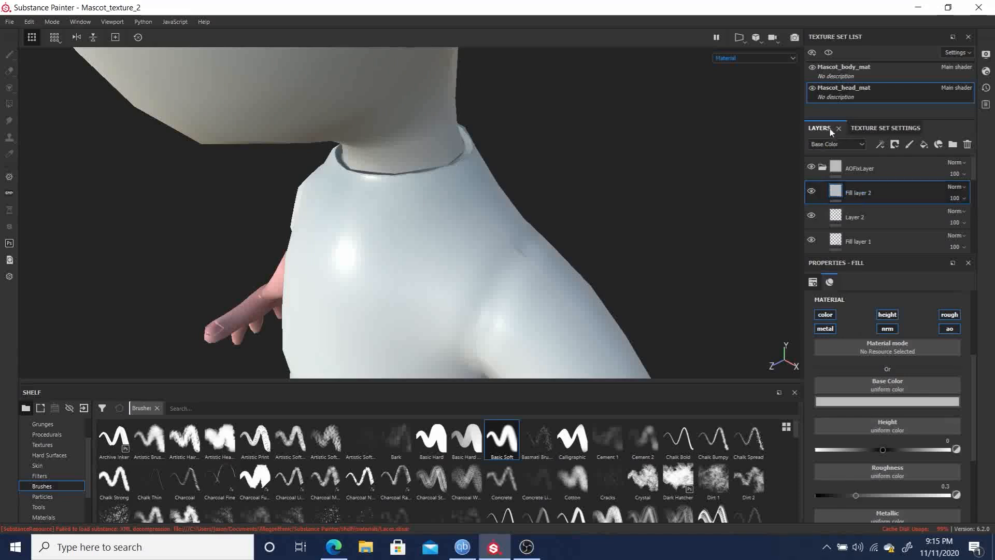
pyautogui.click(748, 58)
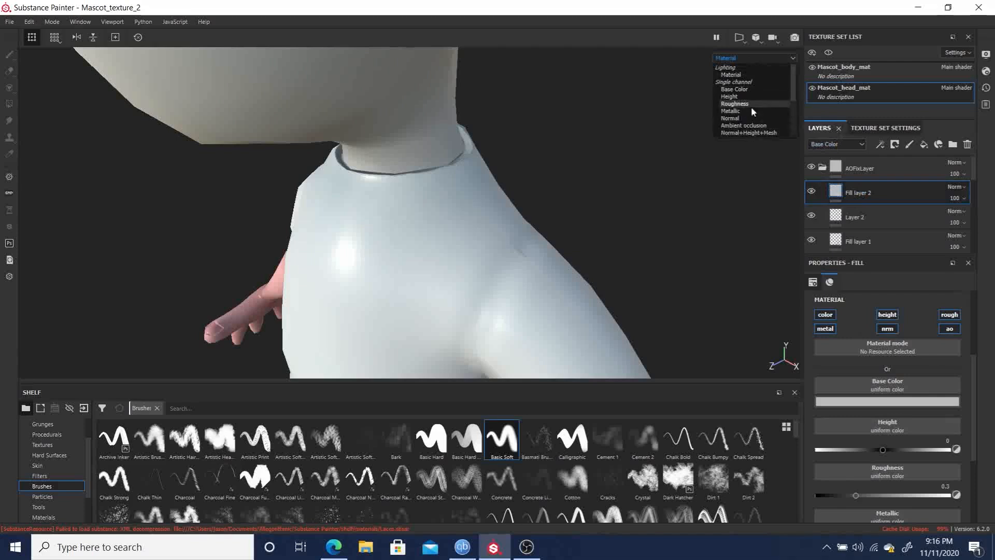
pyautogui.click(736, 119)
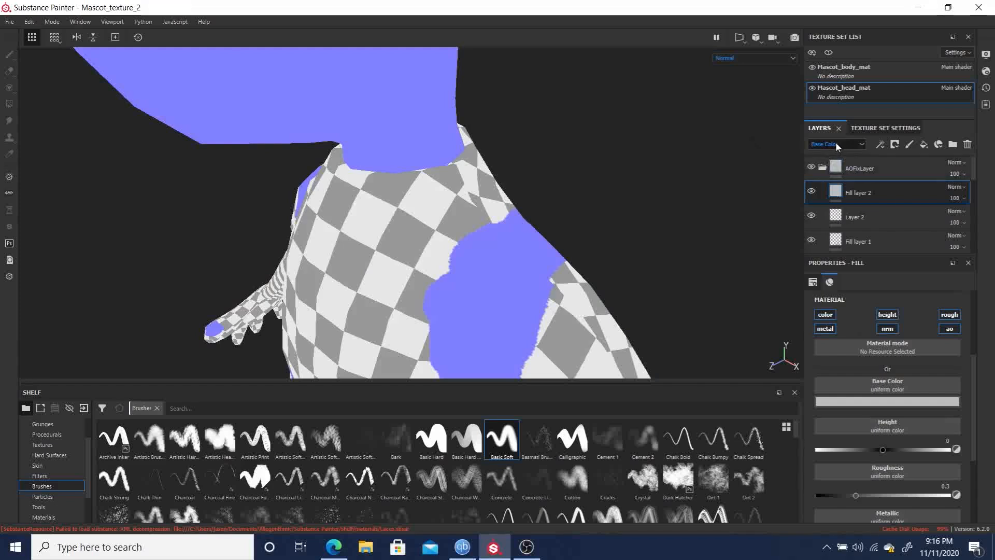
pyautogui.click(836, 145)
pyautogui.click(831, 180)
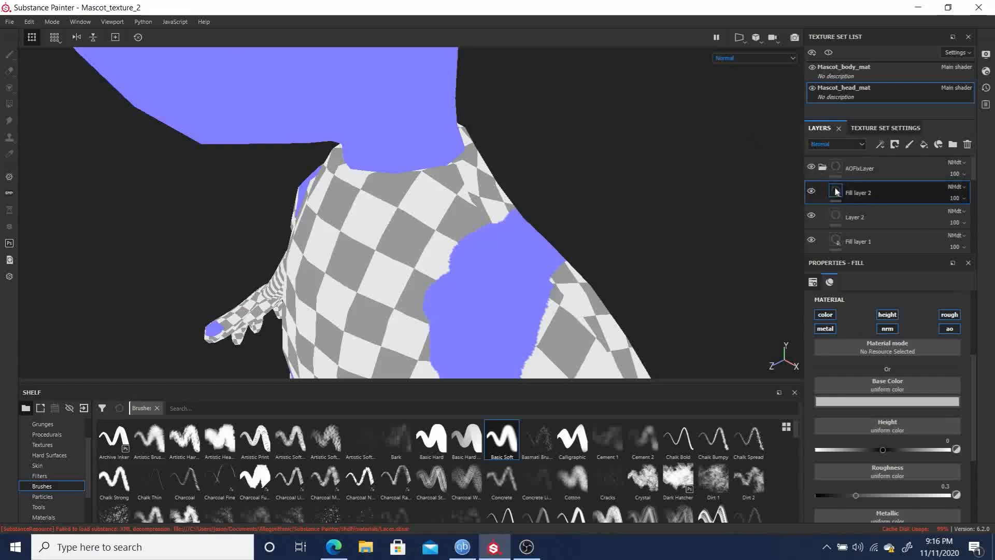
# Restrict Fill layer 2 to the normal channel and assign it the Normal Map from Mesh Mascot_head_mat.
pyautogui.click(887, 329)
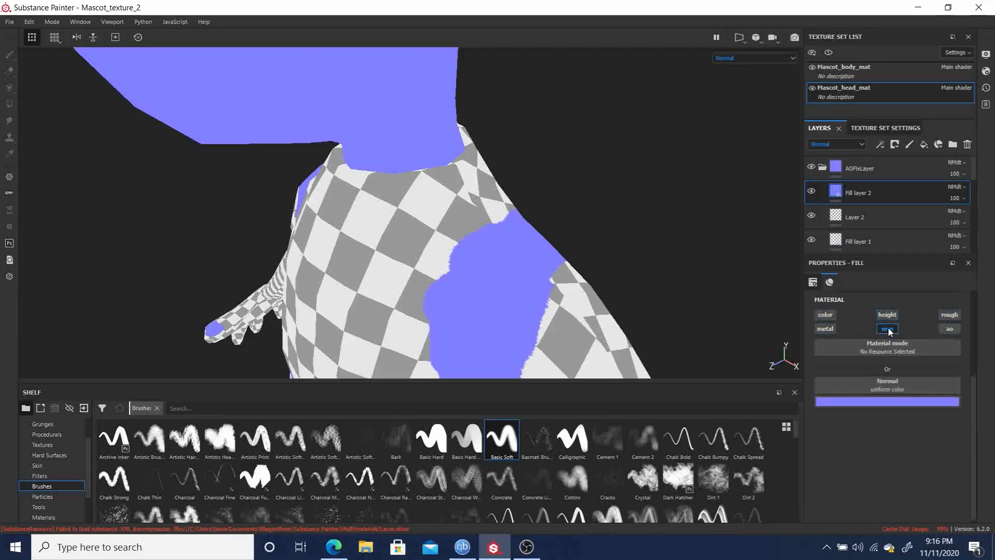
pyautogui.click(886, 387)
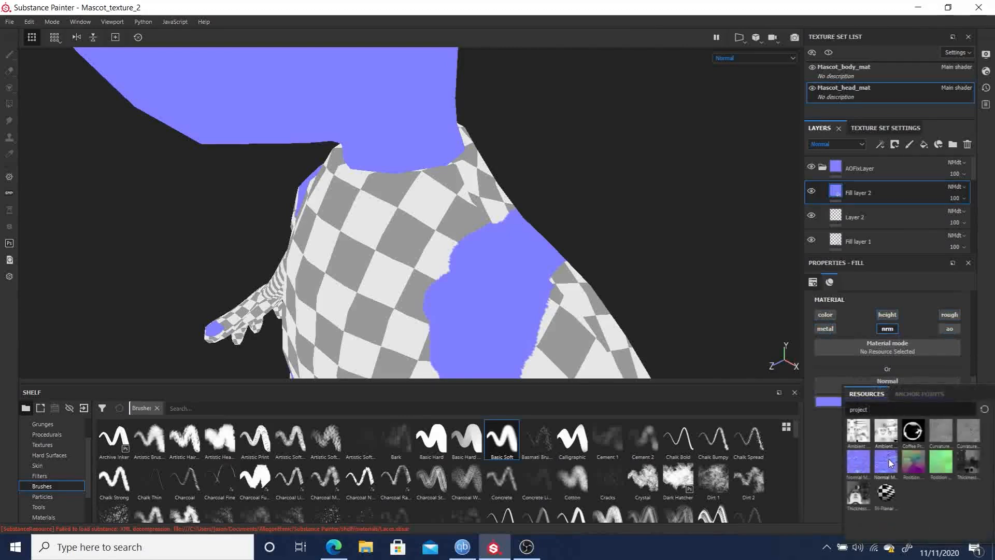
pyautogui.moveTo(889, 460)
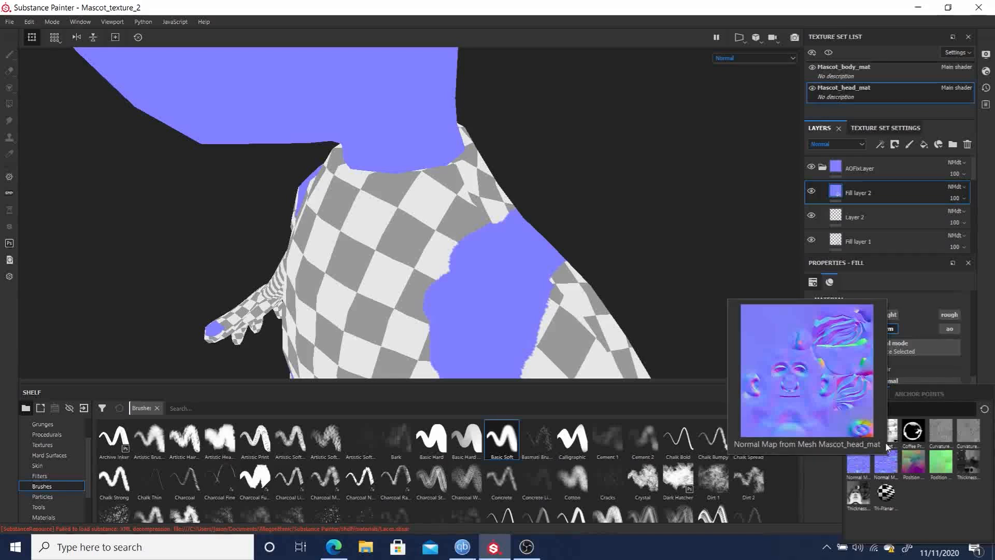
pyautogui.click(888, 462)
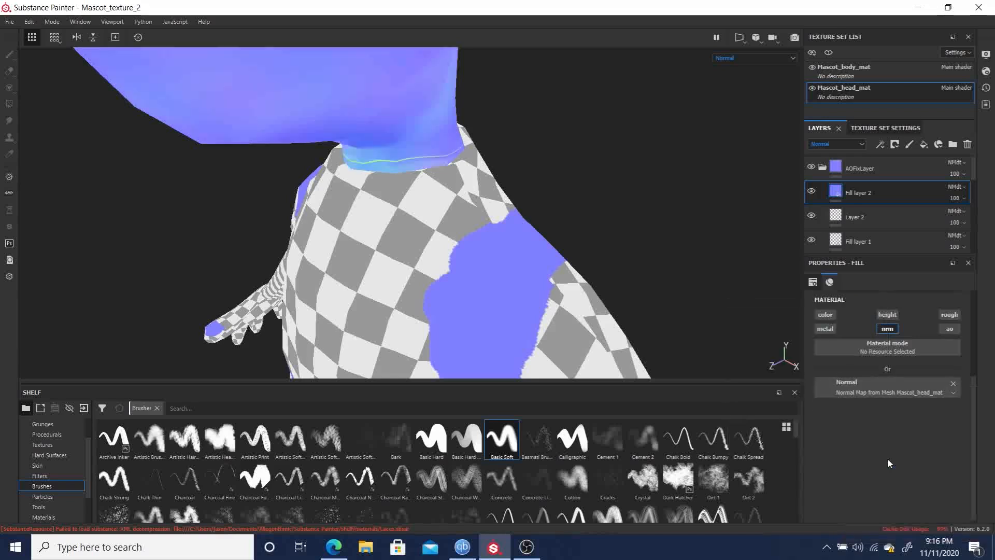
# Examine the baked normal map on the head and along the neck seam.
pyautogui.keyDown('alt'); pyautogui.moveTo(120, 107); pyautogui.dragTo(394, 162, button='right'); pyautogui.keyUp('alt')
pyautogui.press('f')
pyautogui.keyDown('alt'); pyautogui.moveTo(383, 185); pyautogui.dragTo(464, 148); pyautogui.keyUp('alt')
pyautogui.keyDown('alt'); pyautogui.moveTo(464, 148); pyautogui.dragTo(920, 434, button='right'); pyautogui.keyUp('alt')
pyautogui.keyDown('alt'); pyautogui.moveTo(506, 175); pyautogui.dragTo(506, 332, button='middle'); pyautogui.keyUp('alt')
pyautogui.keyDown('alt'); pyautogui.moveTo(452, 290); pyautogui.dragTo(339, 213); pyautogui.keyUp('alt')
pyautogui.keyDown('alt'); pyautogui.moveTo(441, 238); pyautogui.dragTo(342, 135, button='middle'); pyautogui.keyUp('alt')
pyautogui.keyDown('alt'); pyautogui.moveTo(358, 170); pyautogui.dragTo(585, 391, button='right'); pyautogui.keyUp('alt')
pyautogui.keyDown('alt'); pyautogui.moveTo(494, 309); pyautogui.dragTo(425, 207, button='middle'); pyautogui.keyUp('alt')
pyautogui.keyDown('alt'); pyautogui.moveTo(487, 197); pyautogui.dragTo(403, 257); pyautogui.keyUp('alt')
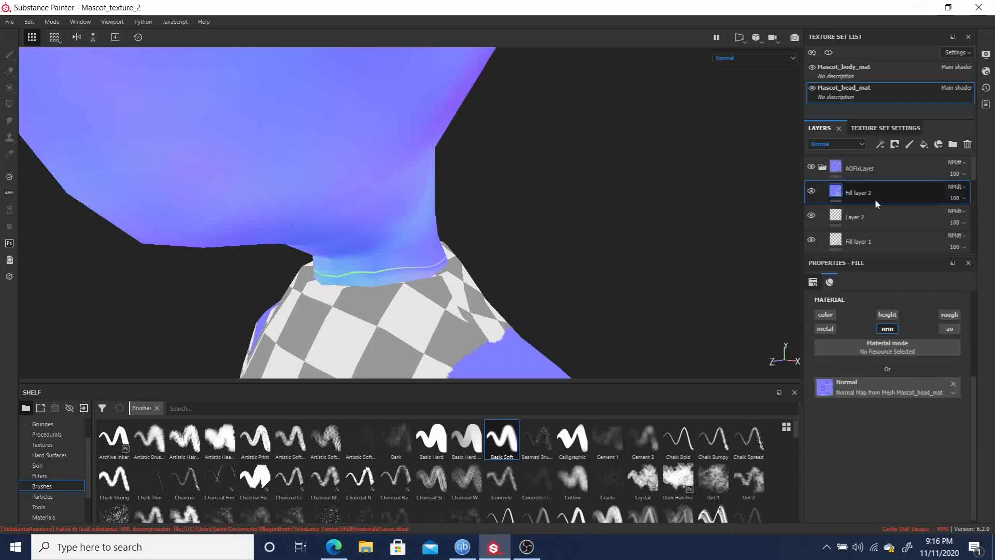
# Set Fill layer 2 to Normal blending and add a paint layer above it with Passthrough blending.
pyautogui.click(958, 192)
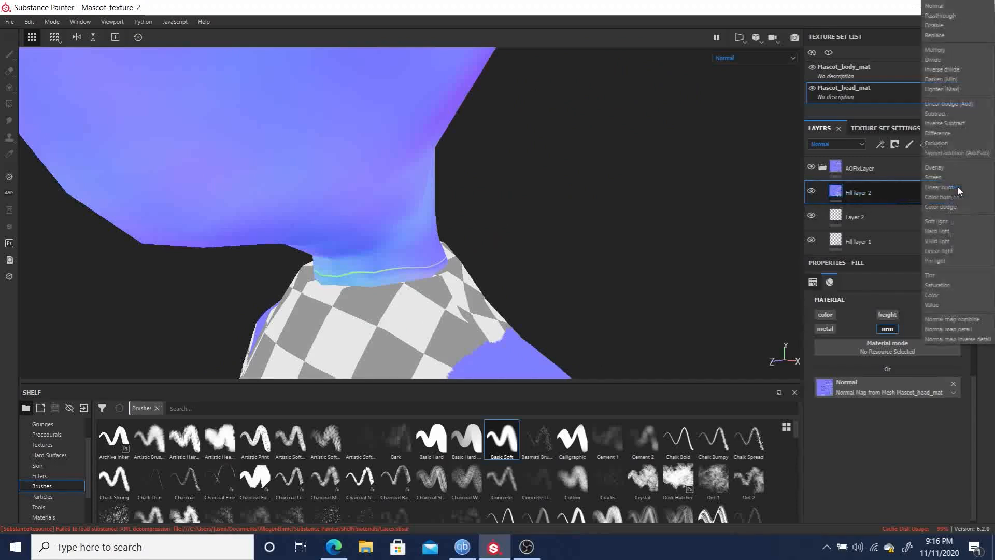
pyautogui.click(941, 7)
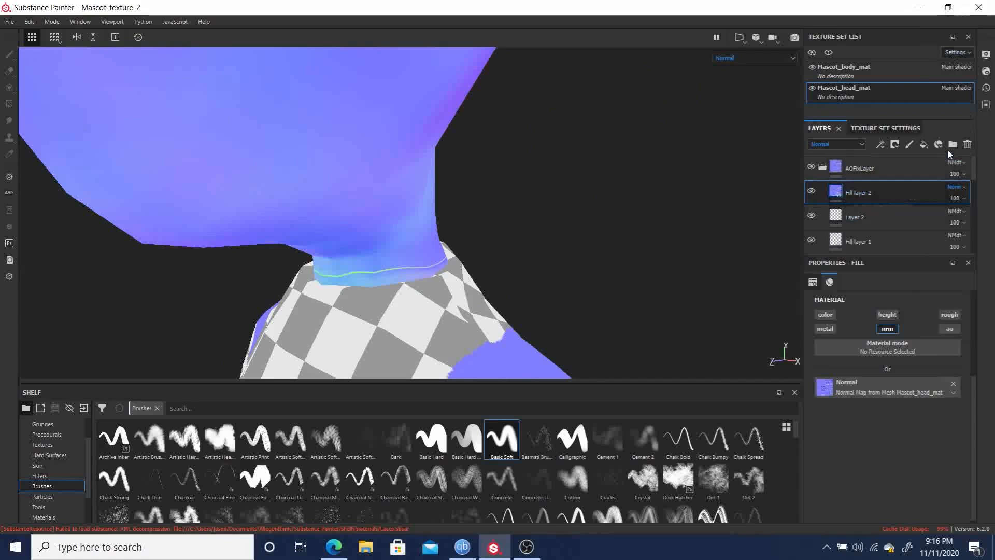
pyautogui.click(910, 145)
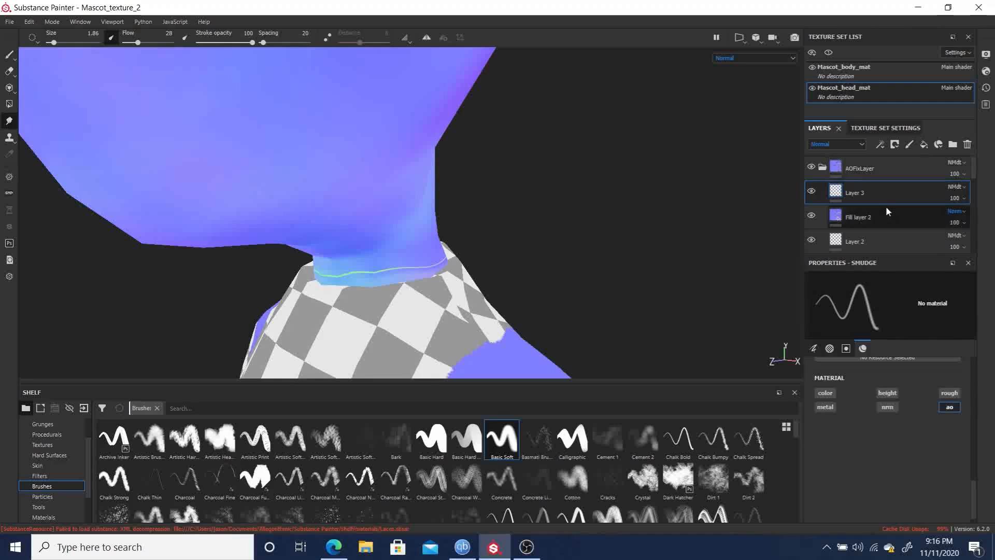
pyautogui.click(959, 187)
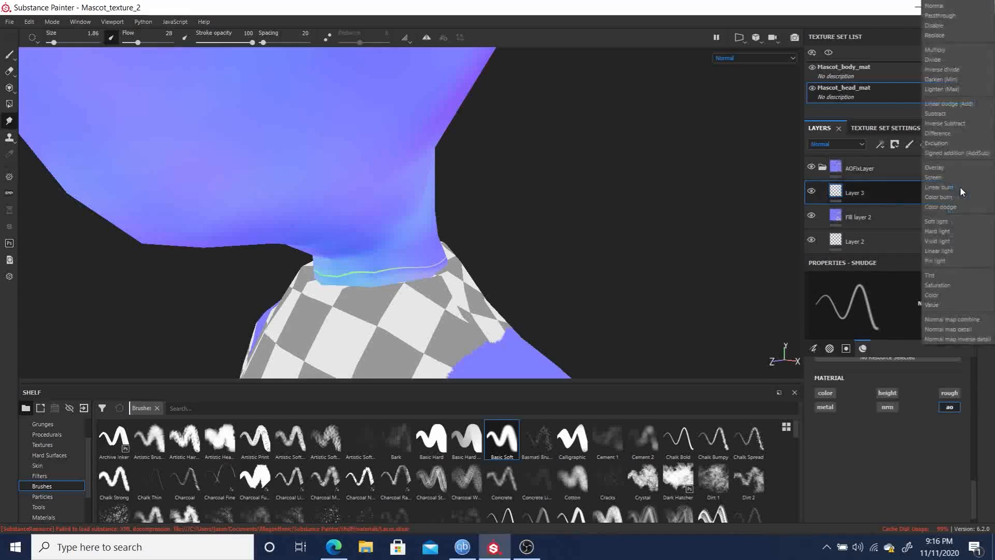
pyautogui.click(946, 15)
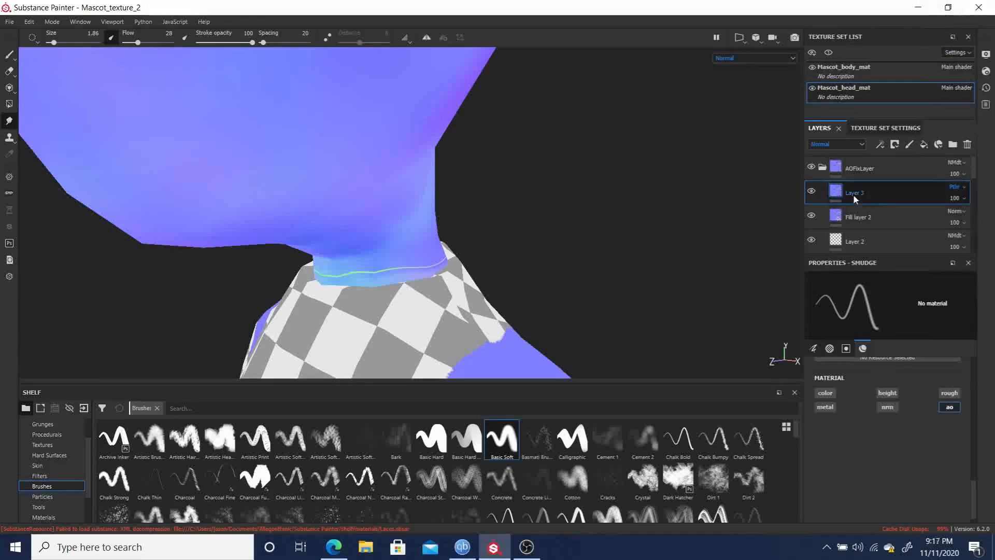
# Restrict smudging on Layer 3 to the normal channel.
pyautogui.click(888, 406)
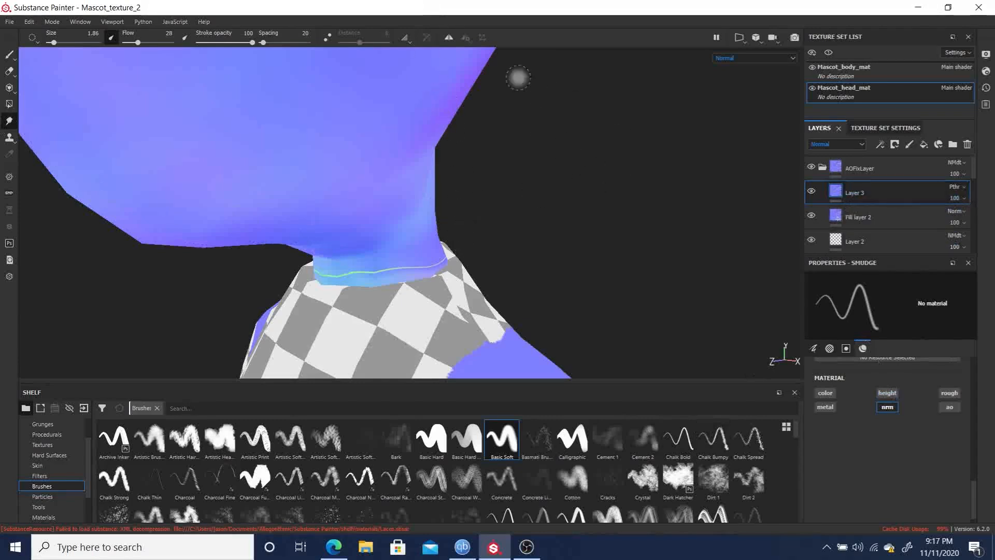
pyautogui.hotkey('ctrl', 'alt')
pyautogui.moveTo(526, 209)
pyautogui.keyDown('ctrl'); pyautogui.keyDown('alt'); pyautogui.mouseDown()
pyautogui.moveTo(581, 138)
pyautogui.moveTo(618, 118)
pyautogui.mouseUp(); pyautogui.keyUp('alt'); pyautogui.keyUp('ctrl')
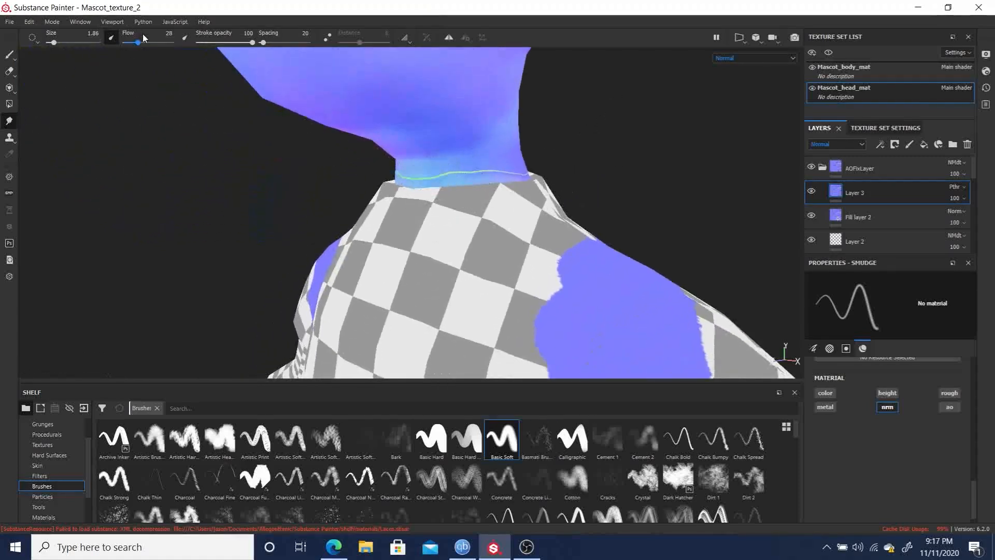
# Smudge away the line along the mascot's neck seam all around with flow 20 and brush size 3.12.
pyautogui.moveTo(138, 42); pyautogui.dragTo(133, 43)
pyautogui.press(']')
pyautogui.press(']')
pyautogui.press(']')
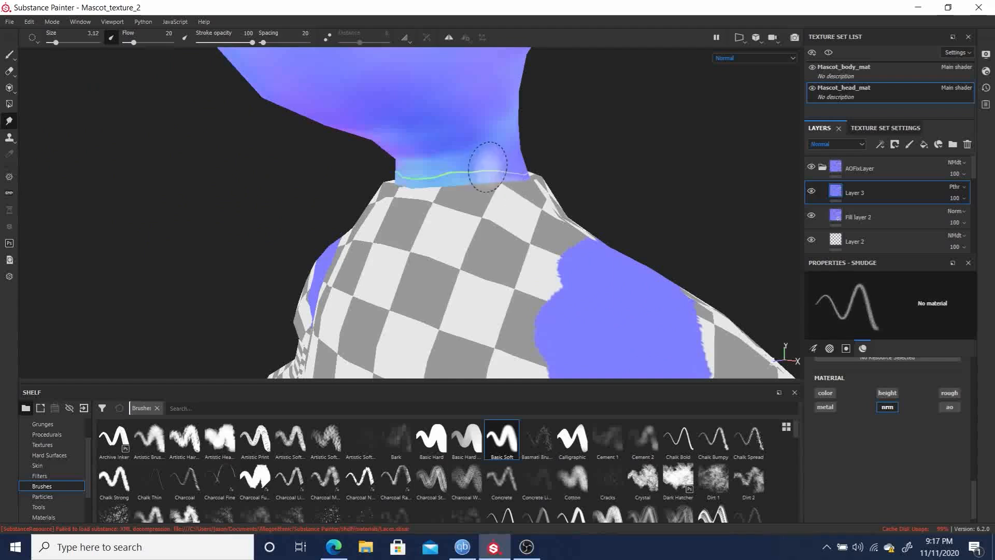
pyautogui.moveTo(494, 170)
pyautogui.mouseDown()
pyautogui.moveTo(446, 185)
pyautogui.moveTo(513, 179)
pyautogui.moveTo(456, 168)
pyautogui.moveTo(422, 195)
pyautogui.moveTo(399, 179)
pyautogui.moveTo(482, 185)
pyautogui.moveTo(437, 178)
pyautogui.moveTo(401, 189)
pyautogui.mouseUp()
pyautogui.keyDown('alt'); pyautogui.moveTo(620, 160); pyautogui.dragTo(755, 151); pyautogui.keyUp('alt')
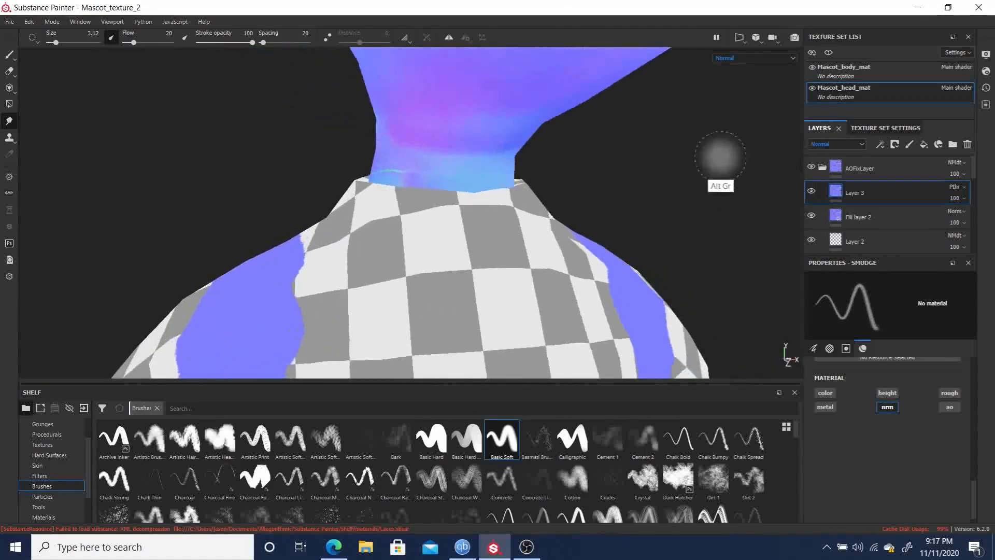
pyautogui.moveTo(418, 182)
pyautogui.mouseDown()
pyautogui.moveTo(383, 178)
pyautogui.moveTo(437, 182)
pyautogui.moveTo(390, 191)
pyautogui.moveTo(404, 182)
pyautogui.moveTo(378, 178)
pyautogui.mouseUp()
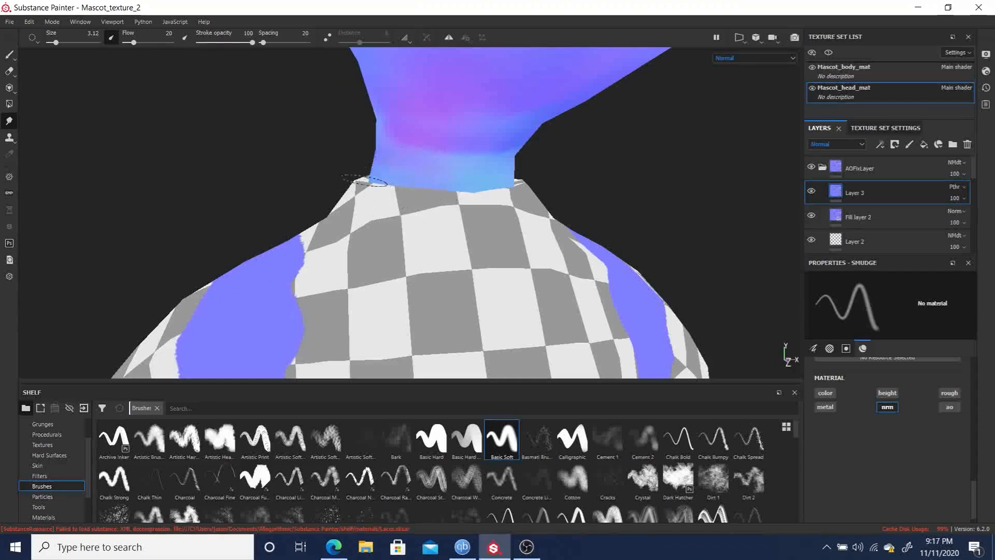
pyautogui.keyDown('alt'); pyautogui.moveTo(649, 200); pyautogui.dragTo(762, 200); pyautogui.keyUp('alt')
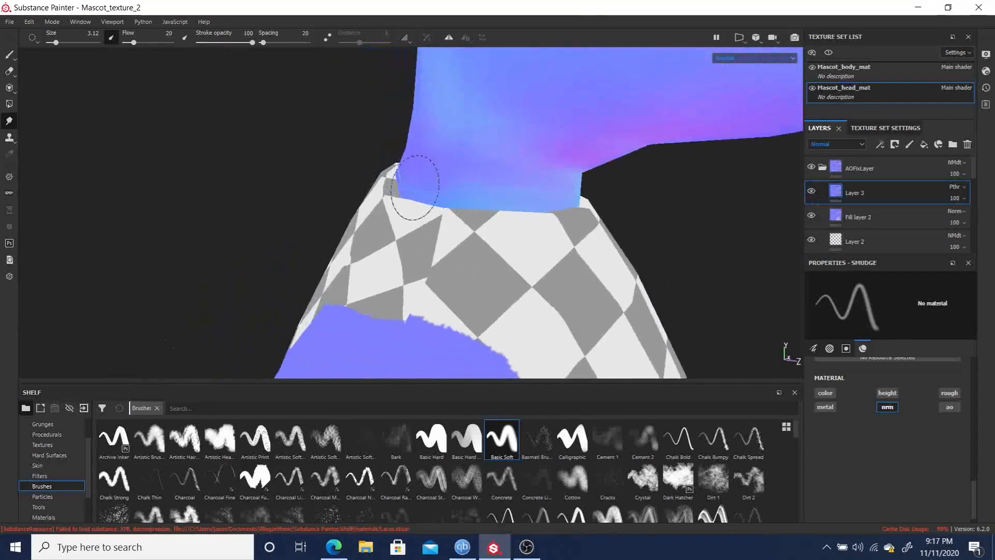
pyautogui.moveTo(422, 178)
pyautogui.keyDown('alt'); pyautogui.mouseDown()
pyautogui.moveTo(397, 182)
pyautogui.moveTo(596, 202)
pyautogui.mouseUp(); pyautogui.keyUp('alt')
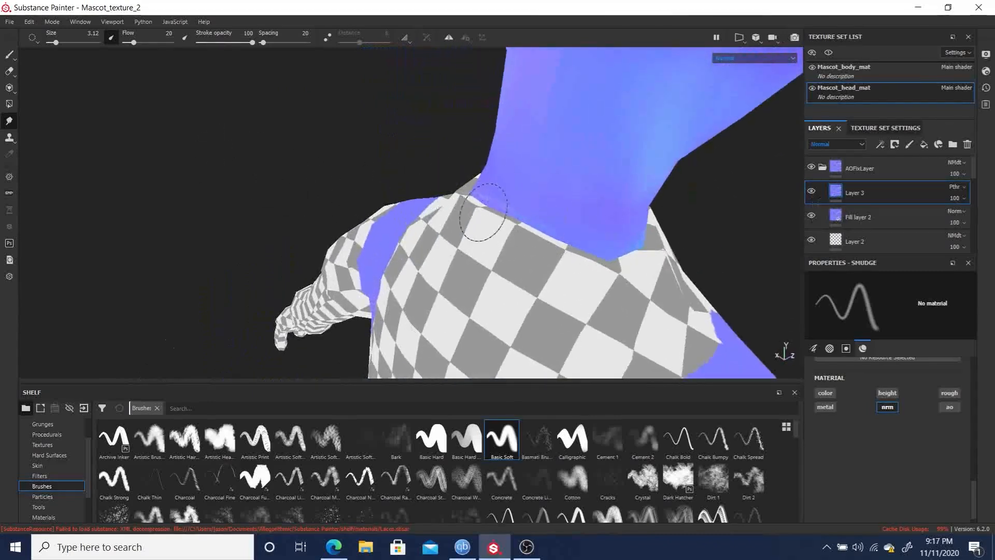
pyautogui.moveTo(389, 182)
pyautogui.keyDown('alt'); pyautogui.mouseDown()
pyautogui.moveTo(394, 167)
pyautogui.moveTo(535, 213)
pyautogui.mouseUp(); pyautogui.keyUp('alt')
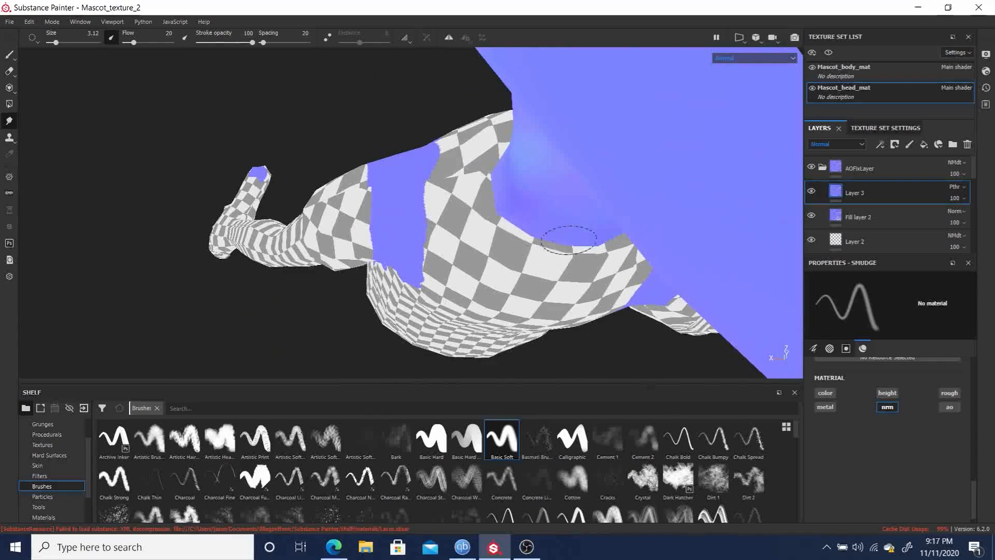
pyautogui.moveTo(402, 99)
pyautogui.keyDown('alt'); pyautogui.mouseDown()
pyautogui.moveTo(289, 88)
pyautogui.moveTo(349, 160)
pyautogui.moveTo(477, 195)
pyautogui.mouseUp(); pyautogui.keyUp('alt')
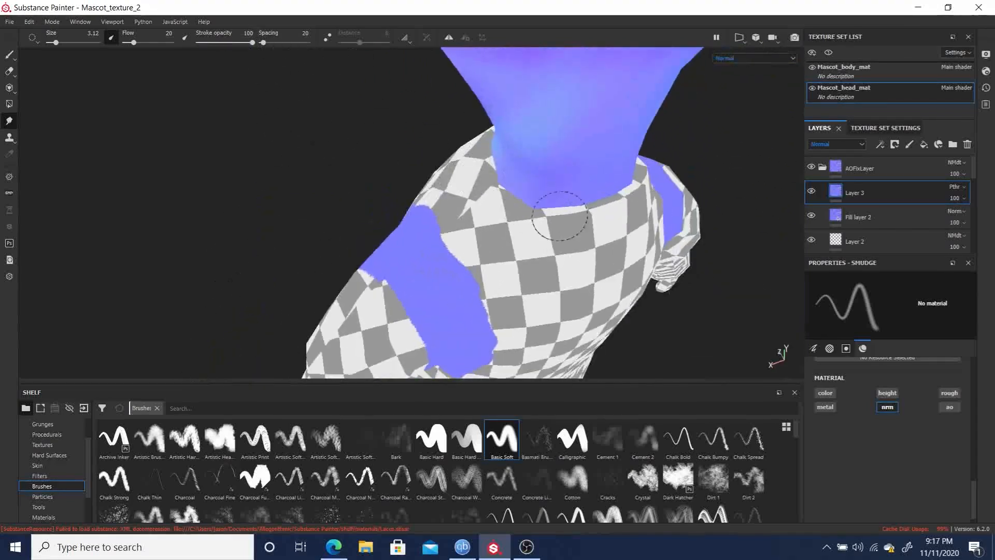
pyautogui.moveTo(542, 210)
pyautogui.keyDown('alt'); pyautogui.mouseDown()
pyautogui.moveTo(534, 149)
pyautogui.moveTo(433, 222)
pyautogui.mouseUp(); pyautogui.keyUp('alt')
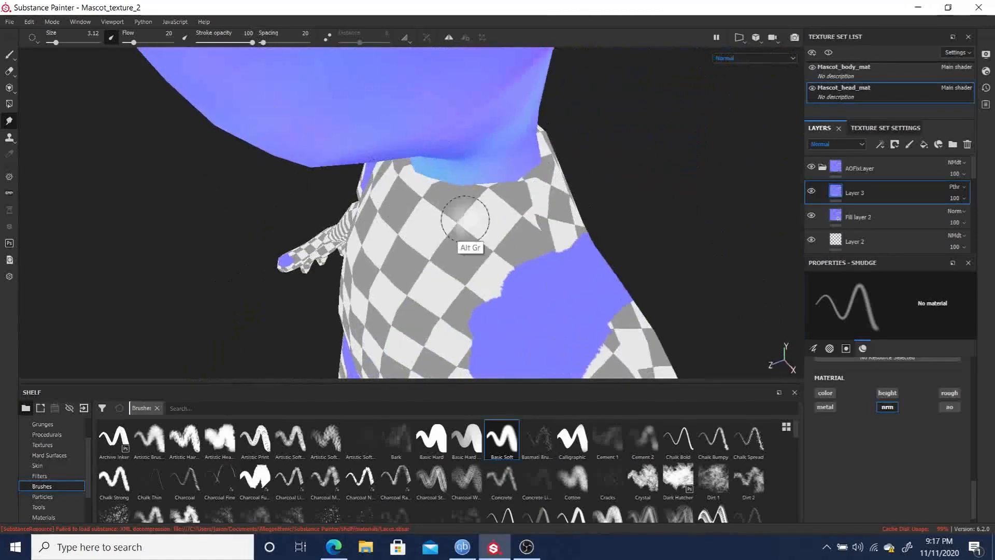
# Examine the whole mascot's normals, and inspect the neck seam from all sides in the Material view.
pyautogui.keyDown('alt'); pyautogui.moveTo(661, 165); pyautogui.dragTo(730, 63); pyautogui.keyUp('alt')
pyautogui.press('f')
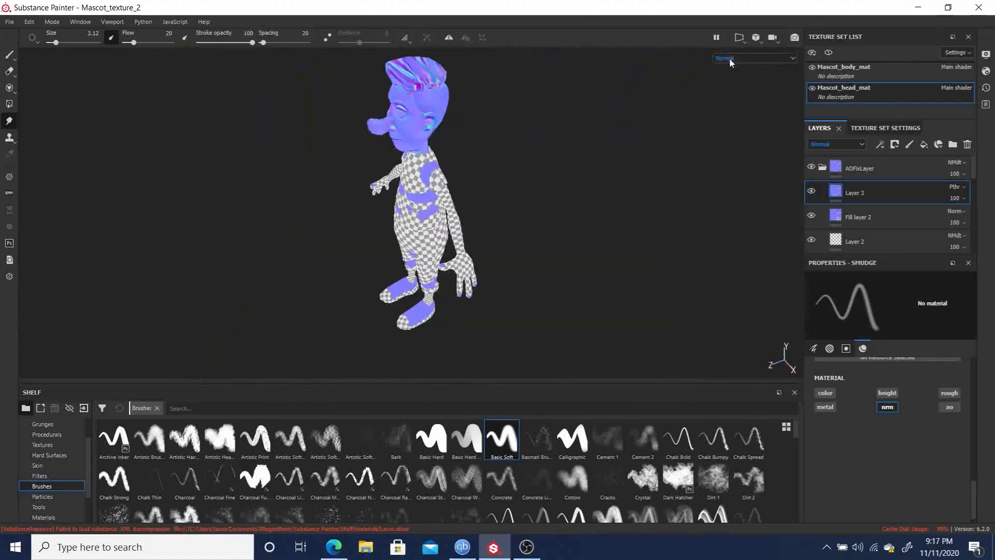
pyautogui.keyDown('alt'); pyautogui.moveTo(580, 116); pyautogui.dragTo(556, 163); pyautogui.keyUp('alt')
pyautogui.keyDown('alt'); pyautogui.moveTo(556, 162); pyautogui.dragTo(574, 192, button='middle'); pyautogui.keyUp('alt')
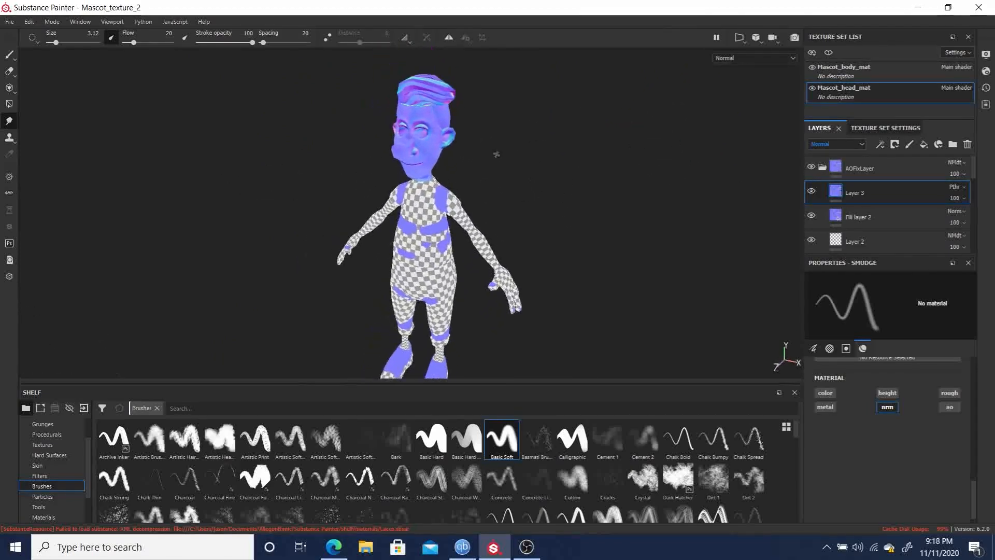
pyautogui.keyDown('alt'); pyautogui.moveTo(536, 171); pyautogui.dragTo(597, 204, button='right'); pyautogui.keyUp('alt')
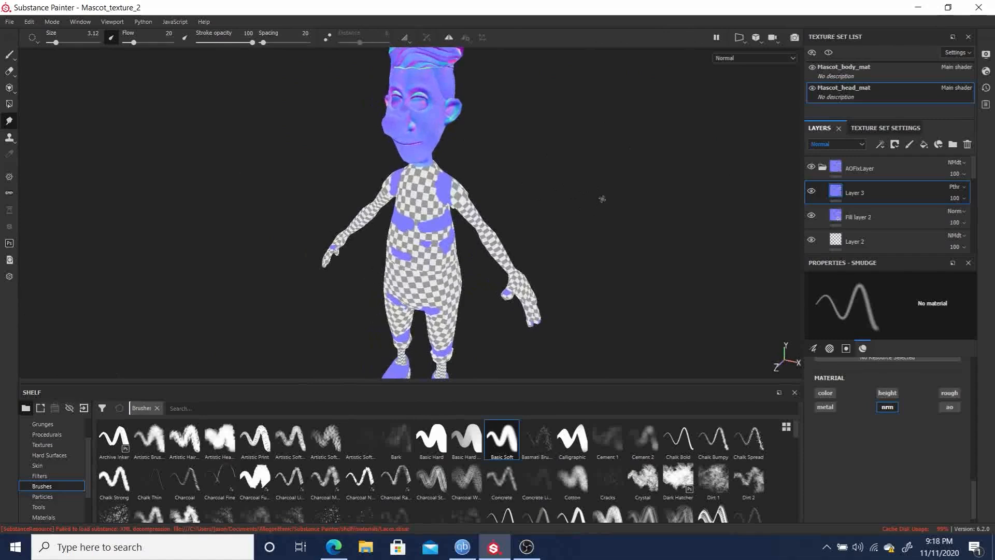
pyautogui.press('m')
pyautogui.keyDown('alt'); pyautogui.moveTo(260, 166); pyautogui.dragTo(855, 306, button='right'); pyautogui.keyUp('alt')
pyautogui.keyDown('alt'); pyautogui.moveTo(384, 131); pyautogui.dragTo(419, 274, button='middle'); pyautogui.keyUp('alt')
pyautogui.keyDown('alt'); pyautogui.moveTo(251, 202); pyautogui.dragTo(778, 387, button='right'); pyautogui.keyUp('alt')
pyautogui.keyDown('alt'); pyautogui.moveTo(777, 387); pyautogui.dragTo(642, 99); pyautogui.keyUp('alt')
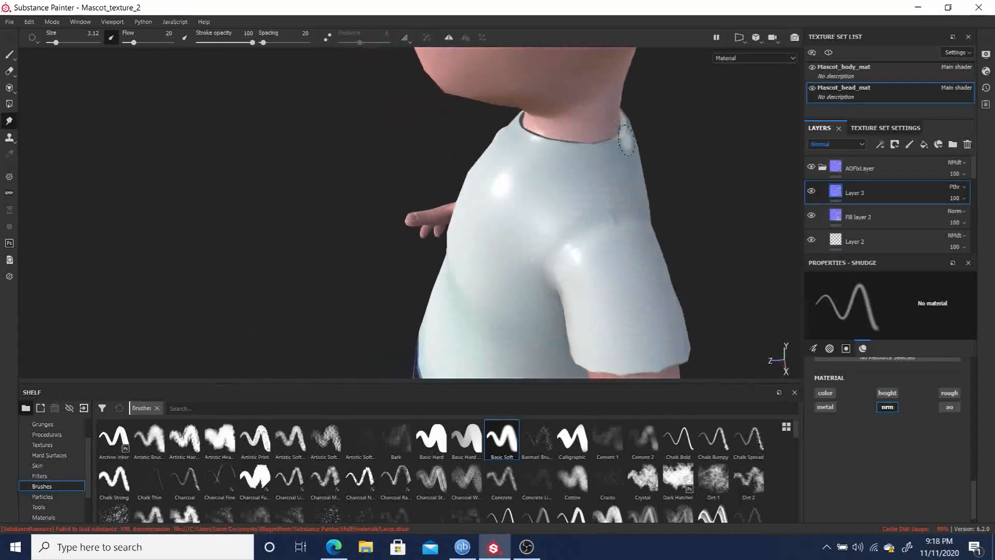
pyautogui.keyDown('alt'); pyautogui.moveTo(579, 143); pyautogui.dragTo(378, 145); pyautogui.keyUp('alt')
pyautogui.keyDown('alt'); pyautogui.moveTo(616, 117); pyautogui.dragTo(544, 160, button='middle'); pyautogui.keyUp('alt')
pyautogui.keyDown('alt'); pyautogui.moveTo(596, 167); pyautogui.dragTo(356, 149); pyautogui.keyUp('alt')
pyautogui.keyDown('alt'); pyautogui.moveTo(676, 150); pyautogui.dragTo(251, 199); pyautogui.keyUp('alt')
pyautogui.keyDown('alt'); pyautogui.moveTo(508, 237); pyautogui.dragTo(322, 230); pyautogui.keyUp('alt')
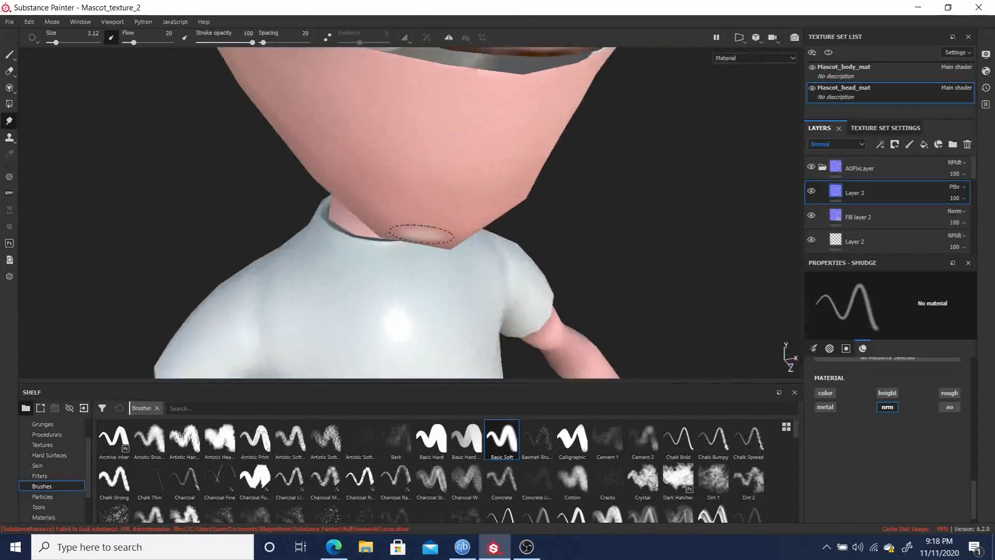
pyautogui.keyDown('alt'); pyautogui.moveTo(445, 235); pyautogui.dragTo(343, 166); pyautogui.keyUp('alt')
pyautogui.keyDown('alt'); pyautogui.moveTo(547, 225); pyautogui.dragTo(556, 225); pyautogui.keyUp('alt')
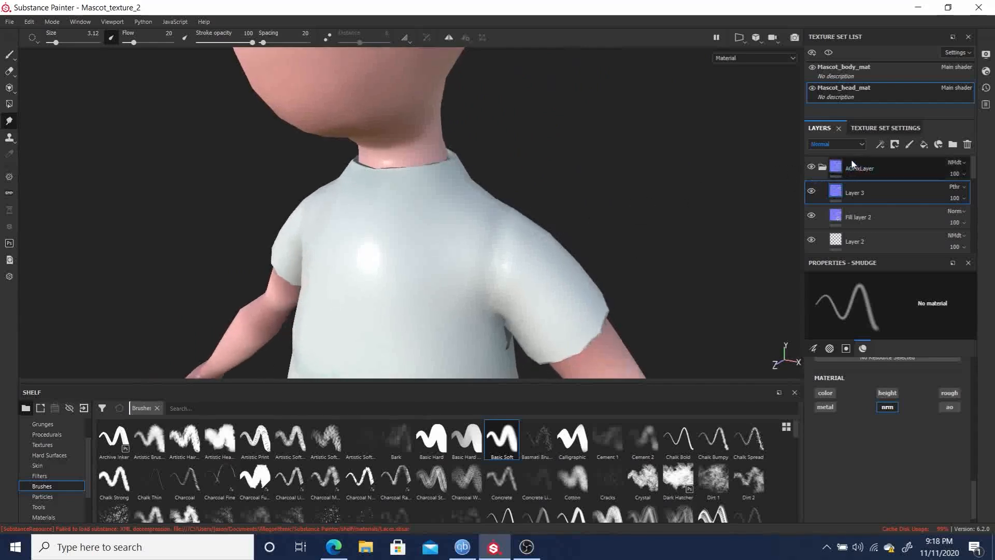
# Group Layer 3 and Fill layer 2 into a folder named NormalFixLayer.
pyautogui.click(835, 143)
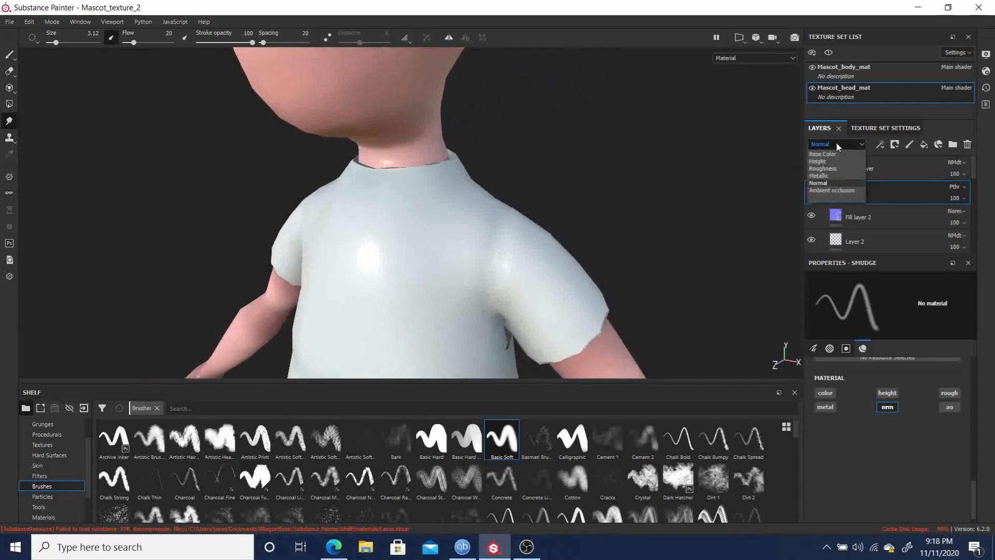
pyautogui.click(829, 153)
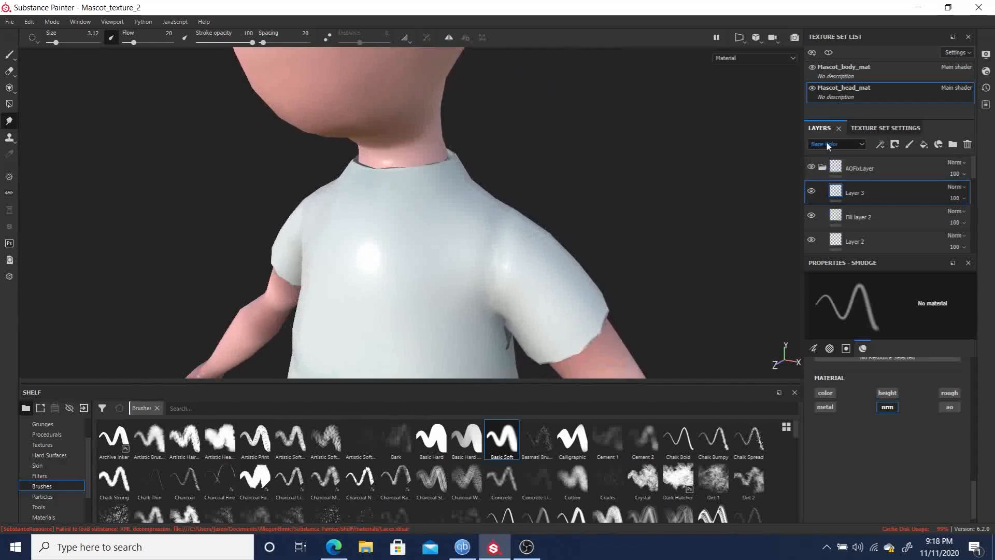
pyautogui.keyDown('ctrl'); pyautogui.click(872, 219); pyautogui.keyUp('ctrl')
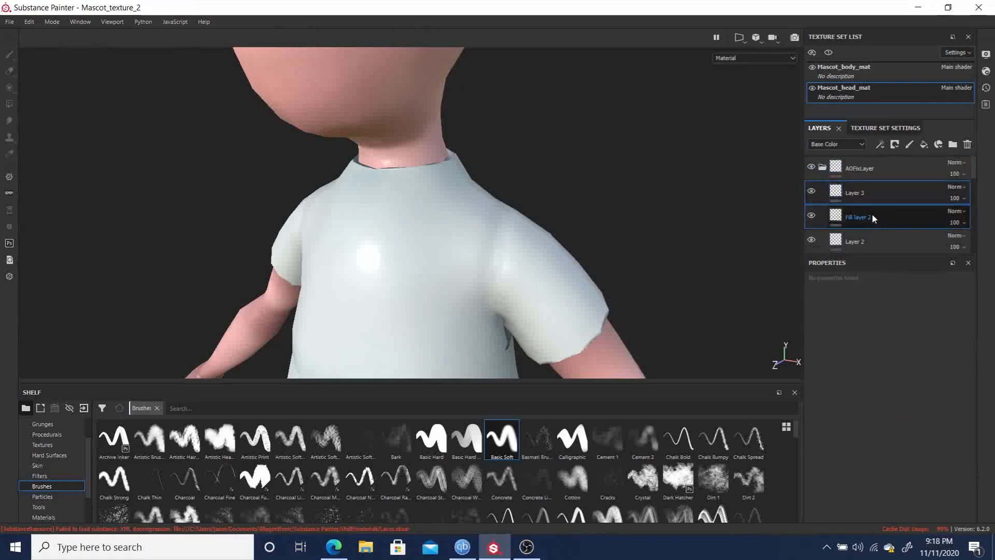
pyautogui.click(836, 145)
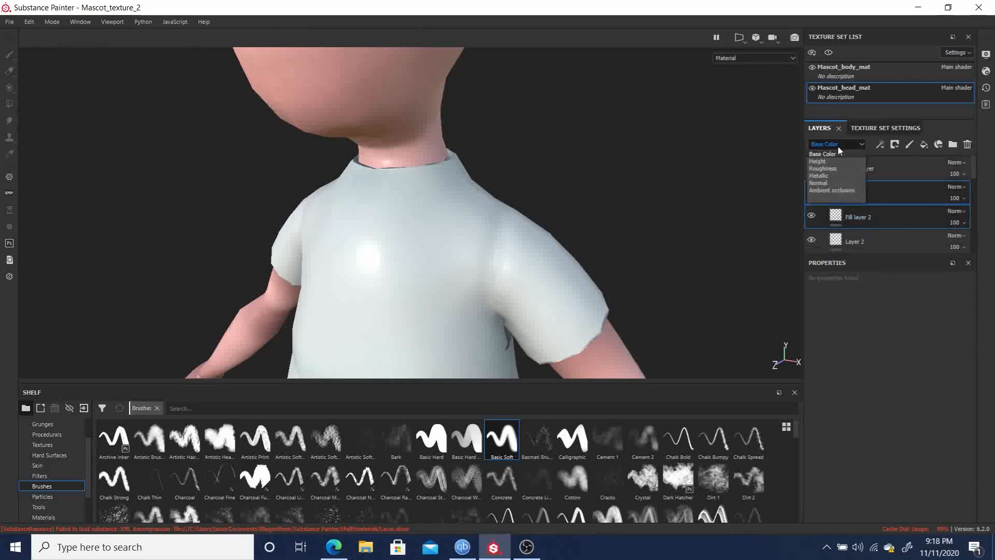
pyautogui.click(828, 184)
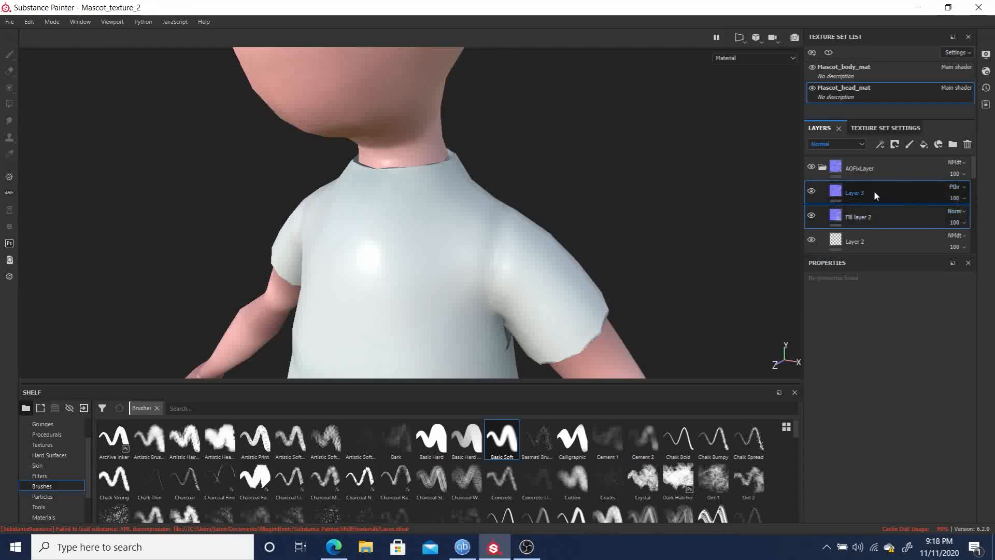
pyautogui.rightClick(877, 212)
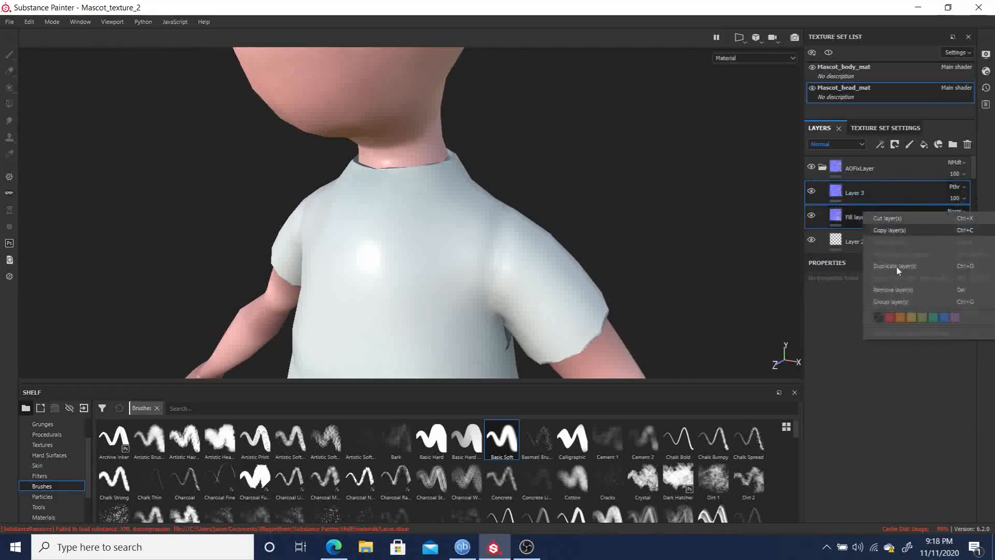
pyautogui.click(903, 301)
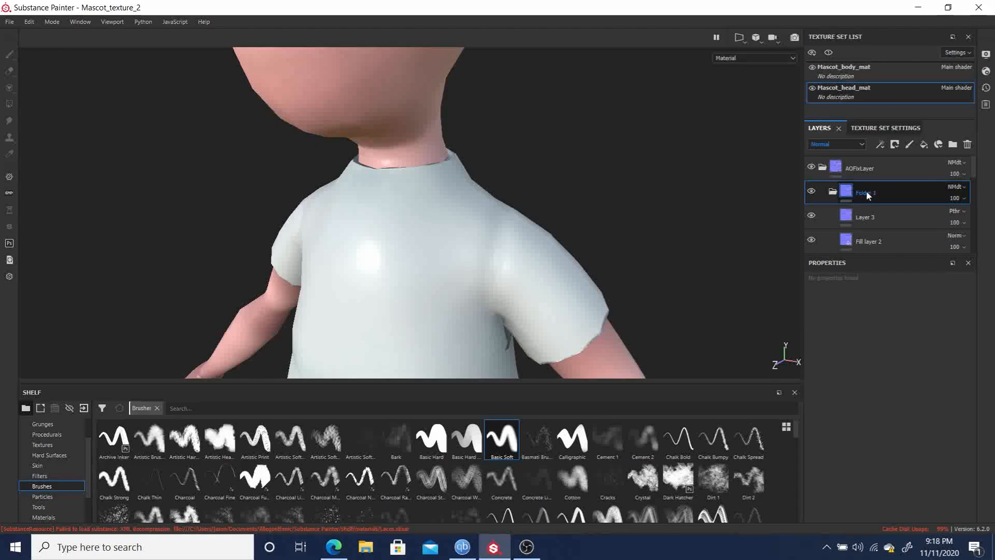
pyautogui.doubleClick(867, 193)
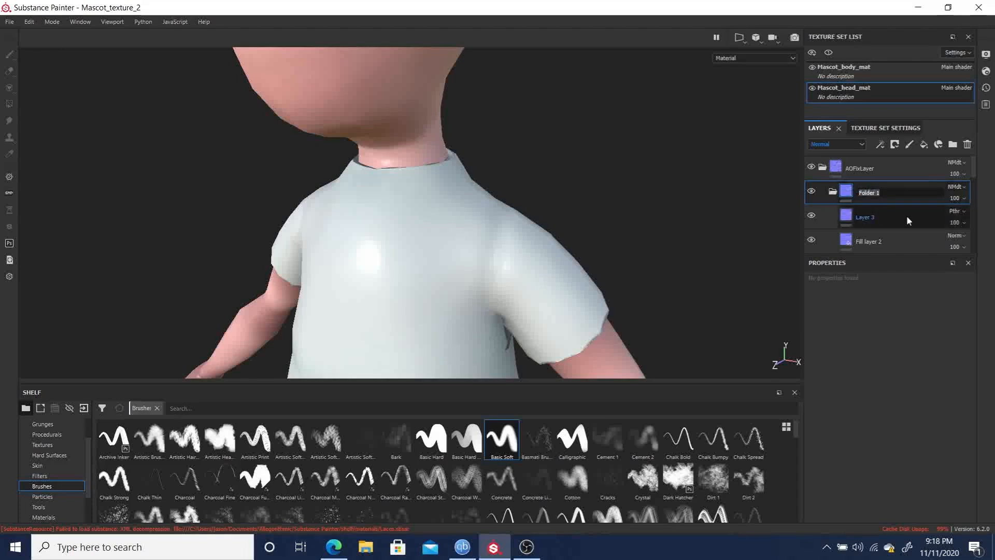
pyautogui.write('NormalFixLayer')
pyautogui.press('Return')
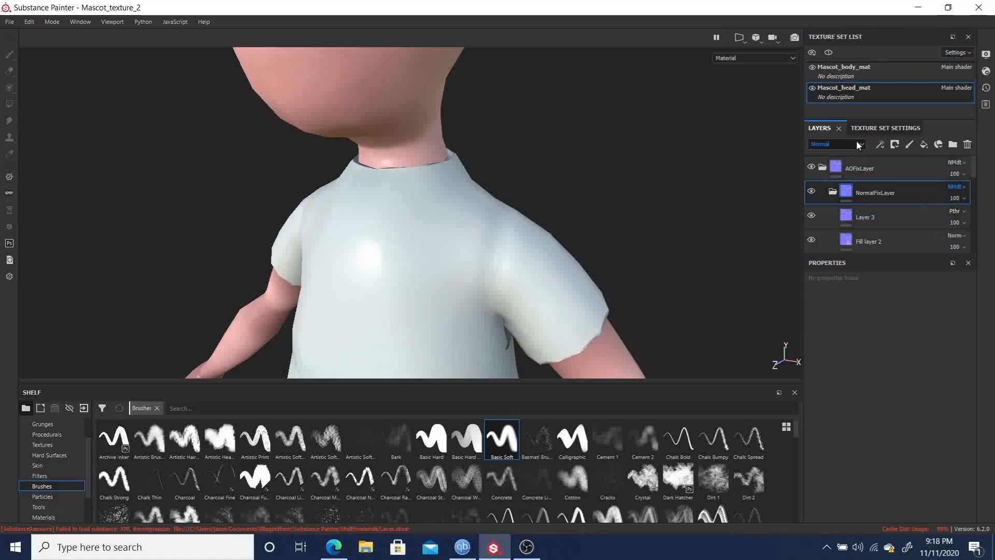
# Move the NormalFixLayer folder out of AOFixLayer to the top of the layer stack and collapse both folders.
pyautogui.click(813, 193)
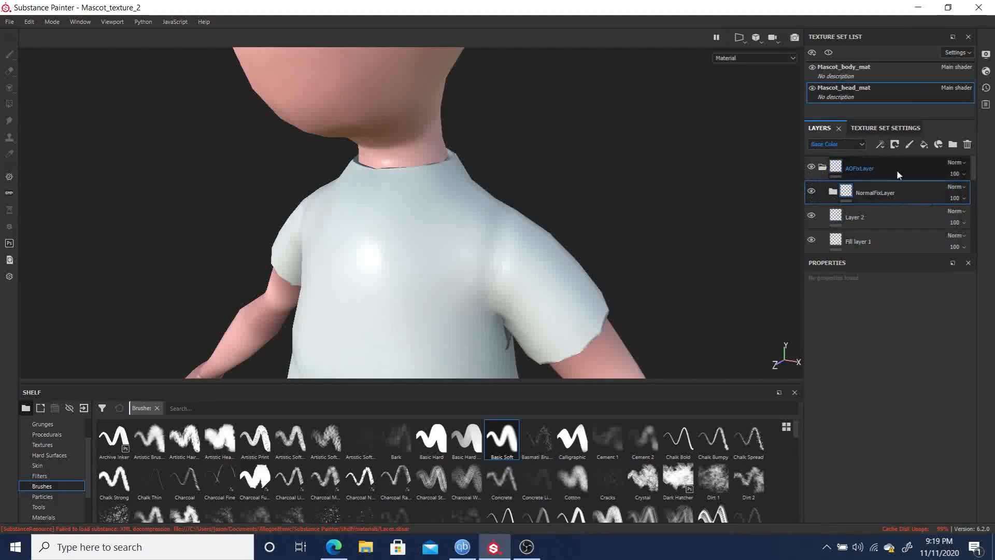
pyautogui.click(822, 168)
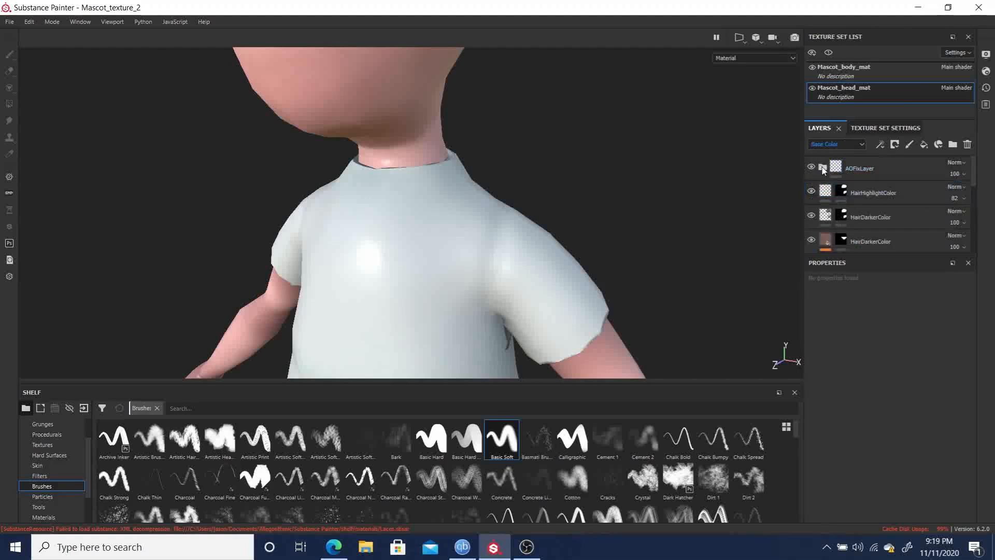
pyautogui.click(822, 169)
pyautogui.click(823, 169)
pyautogui.click(822, 168)
pyautogui.click(862, 188)
pyautogui.moveTo(872, 192); pyautogui.dragTo(856, 161)
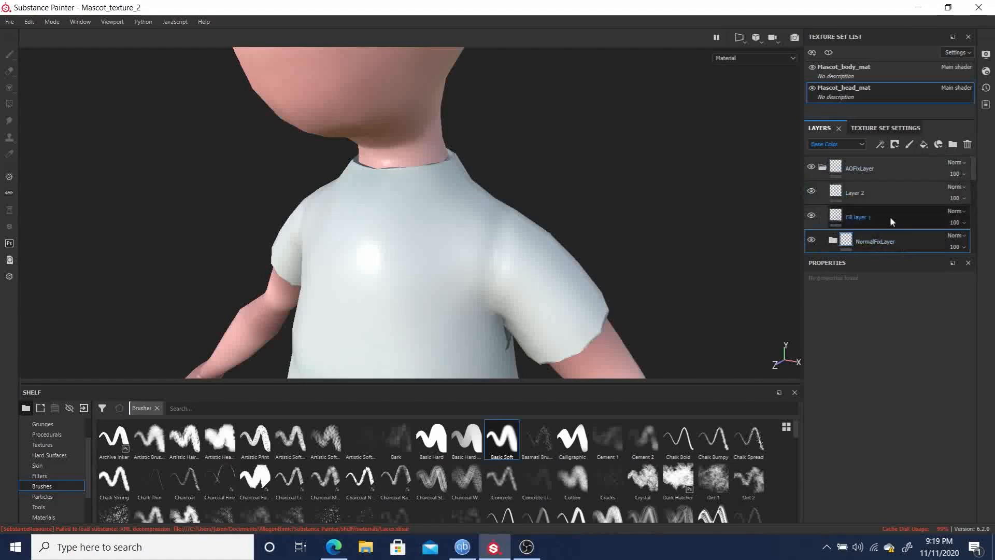
pyautogui.click(823, 168)
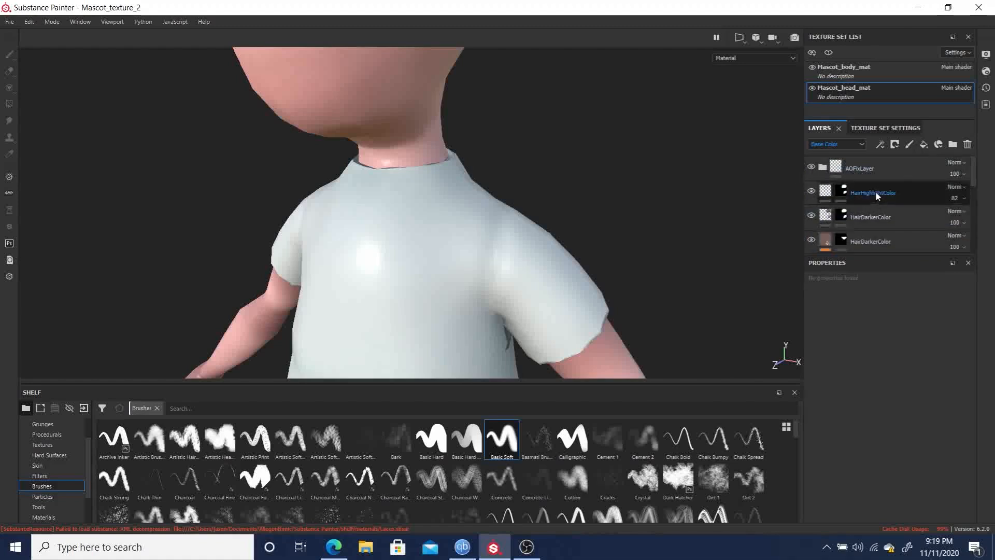
pyautogui.click(823, 168)
pyautogui.moveTo(873, 240); pyautogui.dragTo(861, 159)
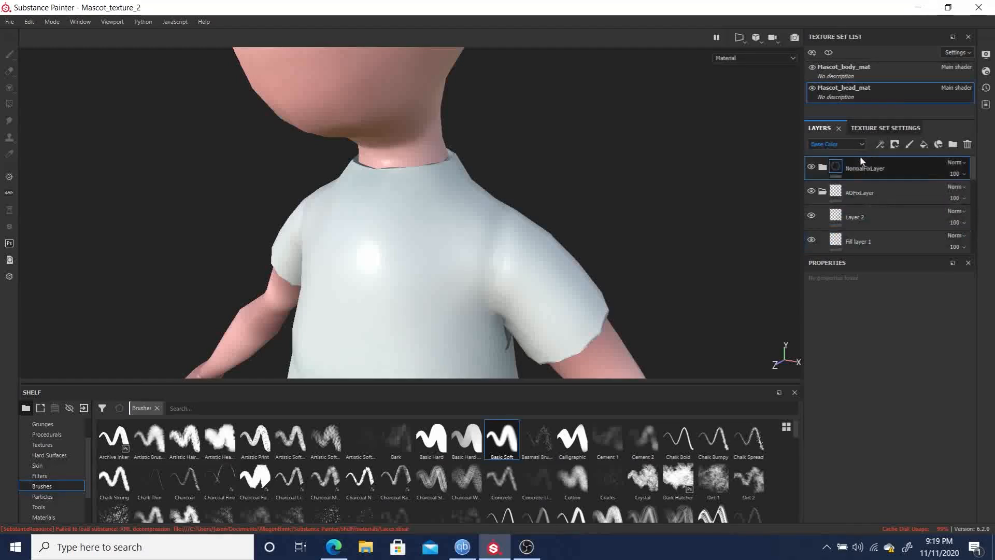
pyautogui.click(822, 192)
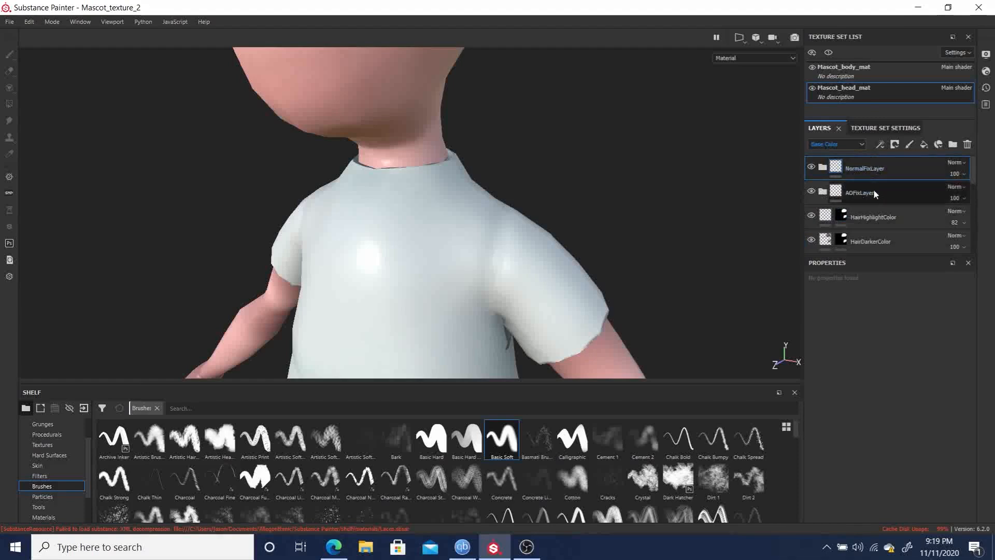
# Examine the shading around the mascot's eyes and nose up close.
pyautogui.keyDown('alt'); pyautogui.moveTo(456, 198); pyautogui.dragTo(360, 202, button='right'); pyautogui.keyUp('alt')
pyautogui.keyDown('alt'); pyautogui.moveTo(473, 206); pyautogui.dragTo(537, 207); pyautogui.keyUp('alt')
pyautogui.keyDown('alt'); pyautogui.moveTo(538, 207); pyautogui.dragTo(362, 200, button='right'); pyautogui.keyUp('alt')
pyautogui.keyDown('alt'); pyautogui.moveTo(362, 204); pyautogui.dragTo(411, 224); pyautogui.keyUp('alt')
pyautogui.keyDown('alt'); pyautogui.moveTo(411, 225); pyautogui.dragTo(578, 267, button='right'); pyautogui.keyUp('alt')
pyautogui.keyDown('alt'); pyautogui.moveTo(538, 195); pyautogui.dragTo(581, 333, button='middle'); pyautogui.keyUp('alt')
pyautogui.keyDown('alt'); pyautogui.moveTo(447, 231); pyautogui.dragTo(776, 379, button='right'); pyautogui.keyUp('alt')
pyautogui.keyDown('alt'); pyautogui.moveTo(508, 264); pyautogui.dragTo(471, 220); pyautogui.keyUp('alt')
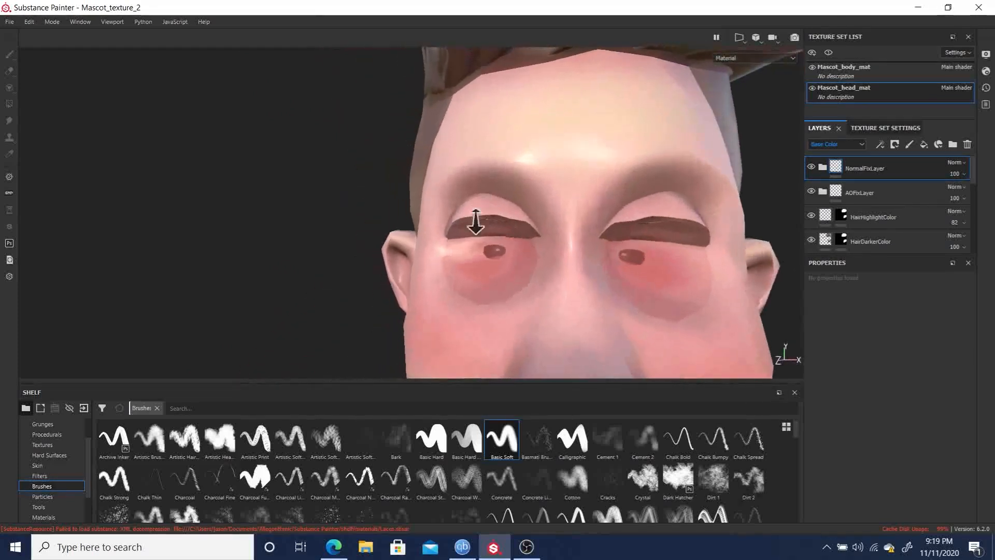
pyautogui.keyDown('alt'); pyautogui.moveTo(471, 220); pyautogui.dragTo(694, 355, button='right'); pyautogui.keyUp('alt')
pyautogui.keyDown('alt'); pyautogui.moveTo(560, 275); pyautogui.dragTo(502, 275); pyautogui.keyUp('alt')
pyautogui.keyDown('alt'); pyautogui.moveTo(503, 275); pyautogui.dragTo(448, 243, button='middle'); pyautogui.keyUp('alt')
pyautogui.keyDown('alt'); pyautogui.moveTo(448, 243); pyautogui.dragTo(473, 258, button='right'); pyautogui.keyUp('alt')
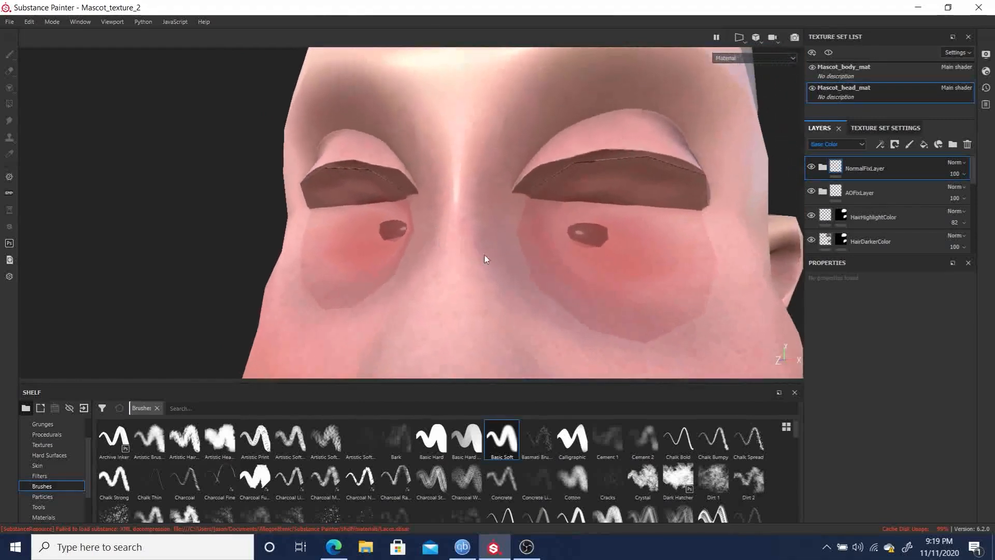
pyautogui.keyDown('alt'); pyautogui.moveTo(560, 228); pyautogui.dragTo(498, 197); pyautogui.keyUp('alt')
pyautogui.keyDown('alt'); pyautogui.moveTo(498, 197); pyautogui.dragTo(719, 267, button='right'); pyautogui.keyUp('alt')
pyautogui.keyDown('alt'); pyautogui.moveTo(719, 267); pyautogui.dragTo(613, 207, button='middle'); pyautogui.keyUp('alt')
pyautogui.keyDown('alt'); pyautogui.moveTo(613, 207); pyautogui.dragTo(548, 203); pyautogui.keyUp('alt')
# Toggle the visibility of NormalFixLayer to compare the face with and without the normal correction.
pyautogui.click(815, 166)
pyautogui.click(816, 166)
pyautogui.click(816, 166)
pyautogui.click(816, 166)
pyautogui.click(815, 166)
pyautogui.click(813, 167)
pyautogui.click(813, 167)
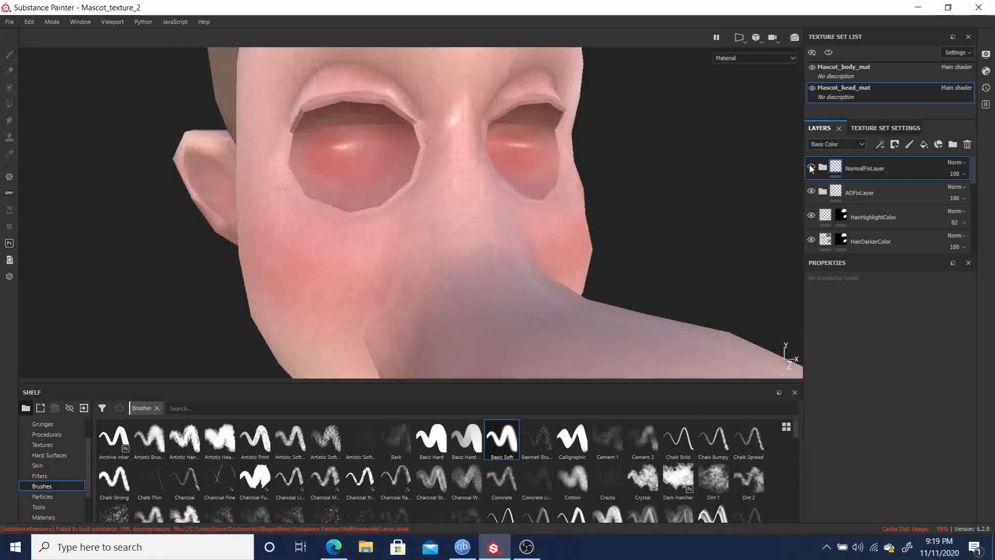
pyautogui.click(811, 167)
# Switch both the layer stack and the viewport to the Normal channel.
pyautogui.keyDown('alt'); pyautogui.moveTo(558, 155); pyautogui.dragTo(457, 177); pyautogui.keyUp('alt')
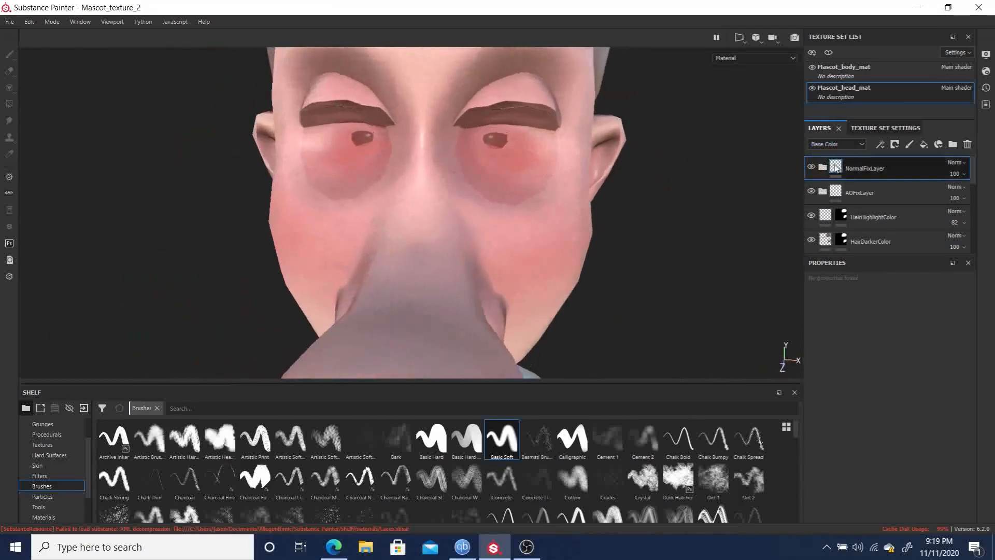
pyautogui.click(836, 143)
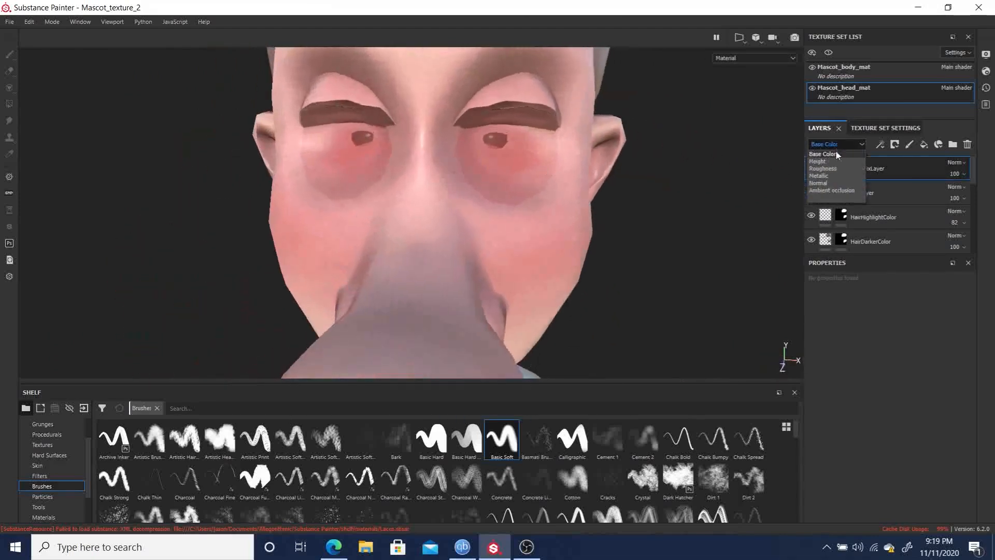
pyautogui.click(827, 183)
pyautogui.click(753, 59)
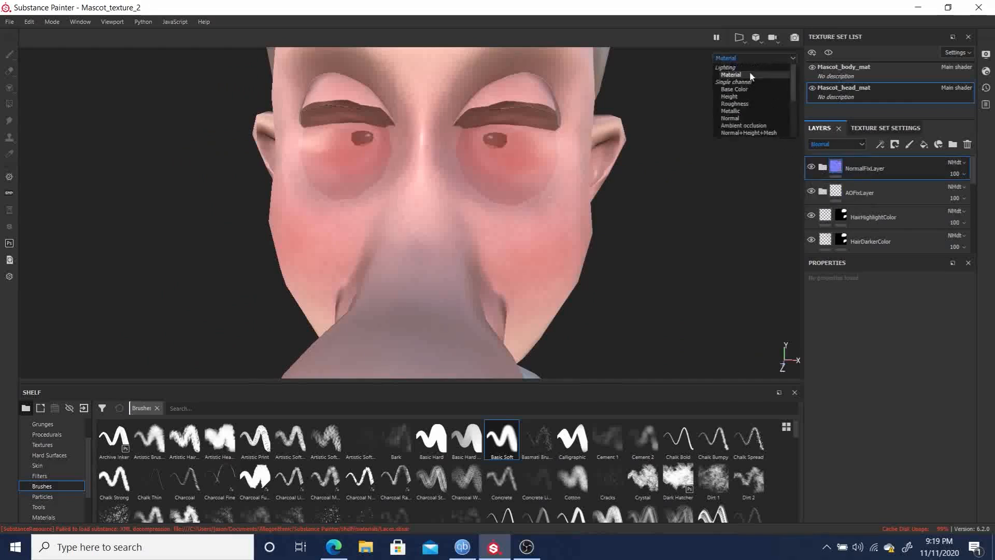
pyautogui.click(744, 118)
# Smudge away the reddish pupil spot on the character's right eyeball on Layer 3 inside NormalFixLayer, with brush size 3.12.
pyautogui.keyDown('alt'); pyautogui.moveTo(579, 210); pyautogui.dragTo(389, 150); pyautogui.keyUp('alt')
pyautogui.keyDown('alt'); pyautogui.moveTo(450, 113); pyautogui.dragTo(762, 285, button='right'); pyautogui.keyUp('alt')
pyautogui.keyDown('alt'); pyautogui.moveTo(575, 196); pyautogui.dragTo(506, 197, button='middle'); pyautogui.keyUp('alt')
pyautogui.keyDown('alt'); pyautogui.moveTo(505, 197); pyautogui.dragTo(573, 204); pyautogui.keyUp('alt')
pyautogui.keyDown('alt'); pyautogui.moveTo(201, 197); pyautogui.dragTo(542, 169); pyautogui.keyUp('alt')
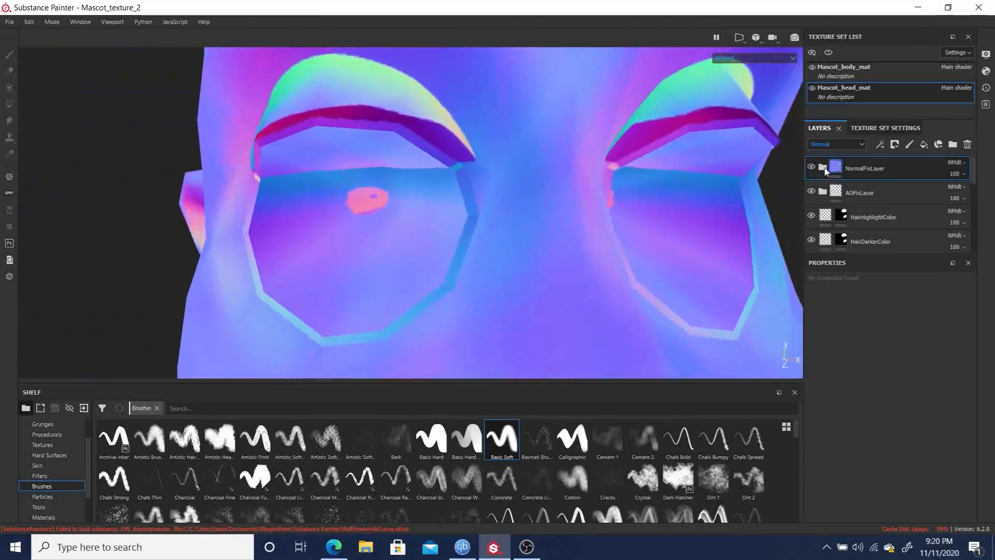
pyautogui.click(822, 169)
pyautogui.click(863, 195)
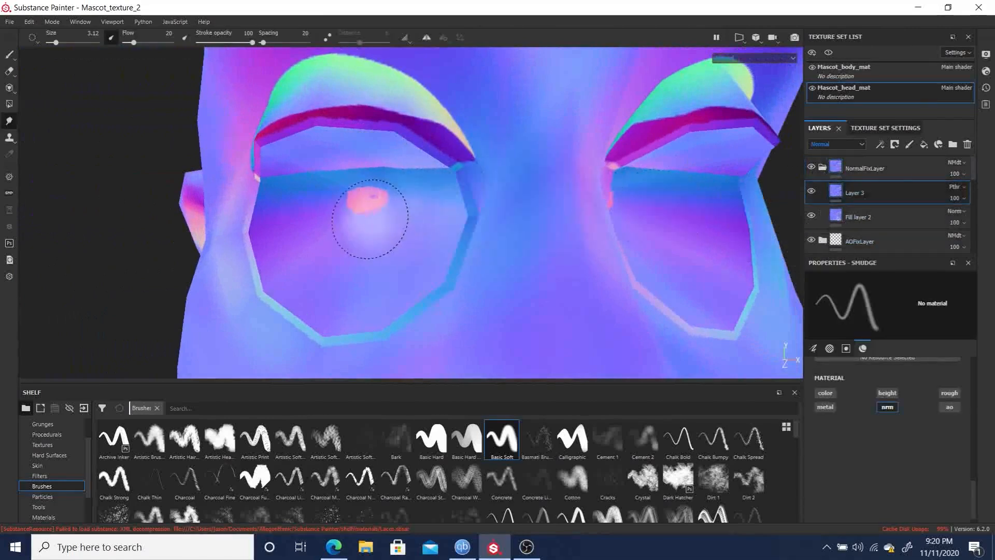
pyautogui.moveTo(351, 205); pyautogui.dragTo(361, 207)
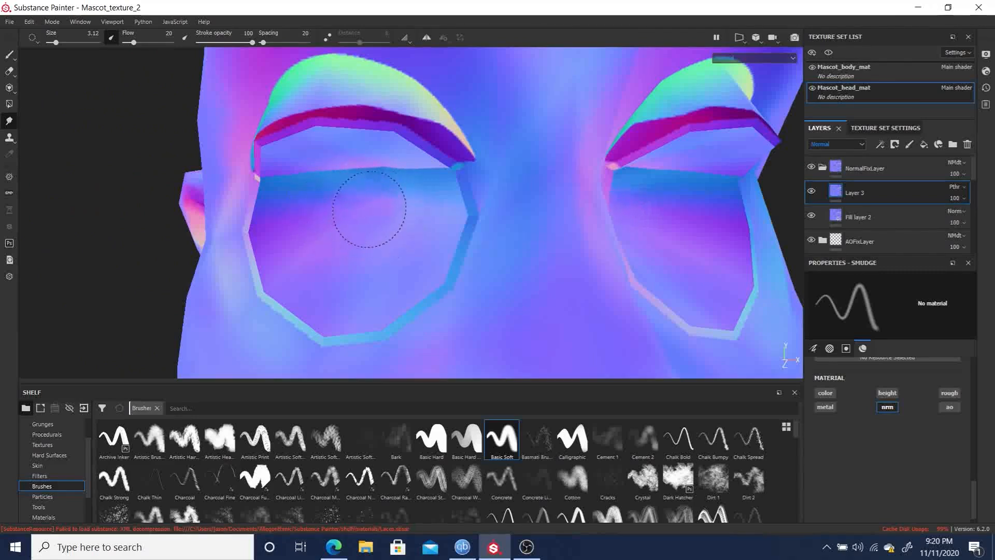
# Smudge the red band and corners under the right eye's upper lid and the crease across its eyeball, using brush sizes between 0.57 and 1.83.
pyautogui.moveTo(356, 236)
pyautogui.keyDown('alt'); pyautogui.mouseDown()
pyautogui.moveTo(346, 235)
pyautogui.moveTo(413, 217)
pyautogui.moveTo(239, 221)
pyautogui.moveTo(395, 215)
pyautogui.moveTo(584, 231)
pyautogui.moveTo(542, 250)
pyautogui.moveTo(435, 167)
pyautogui.mouseUp(); pyautogui.keyUp('alt')
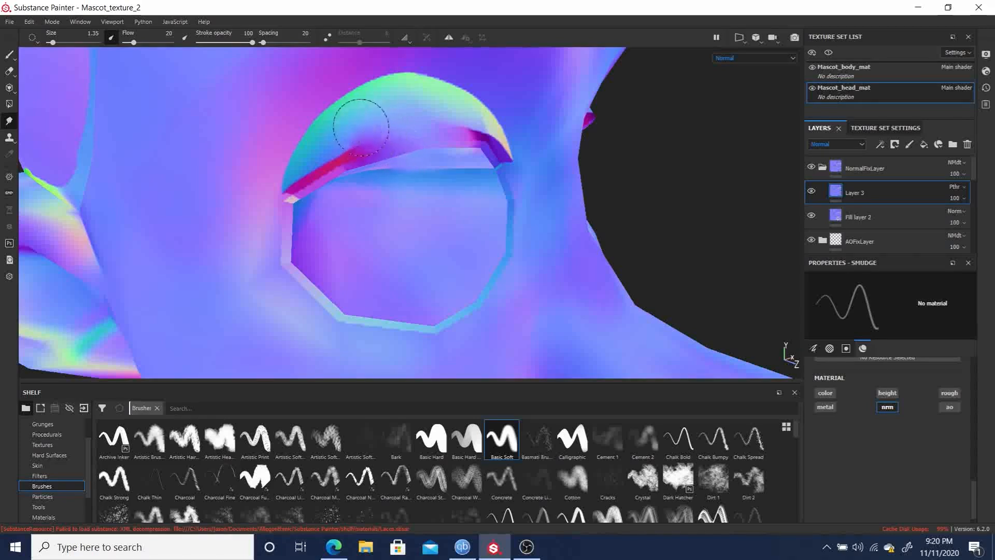
pyautogui.moveTo(361, 137); pyautogui.dragTo(337, 186)
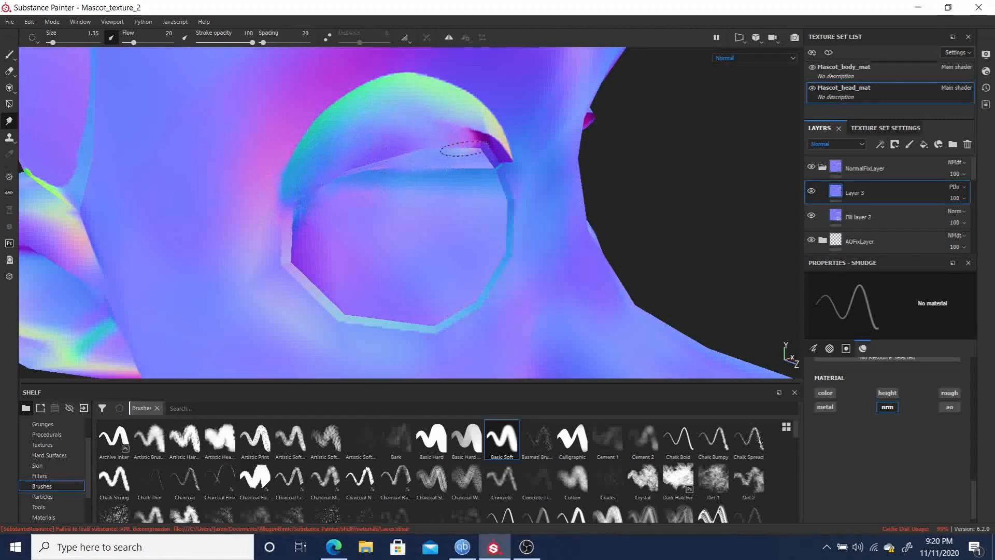
pyautogui.moveTo(362, 162); pyautogui.dragTo(332, 169)
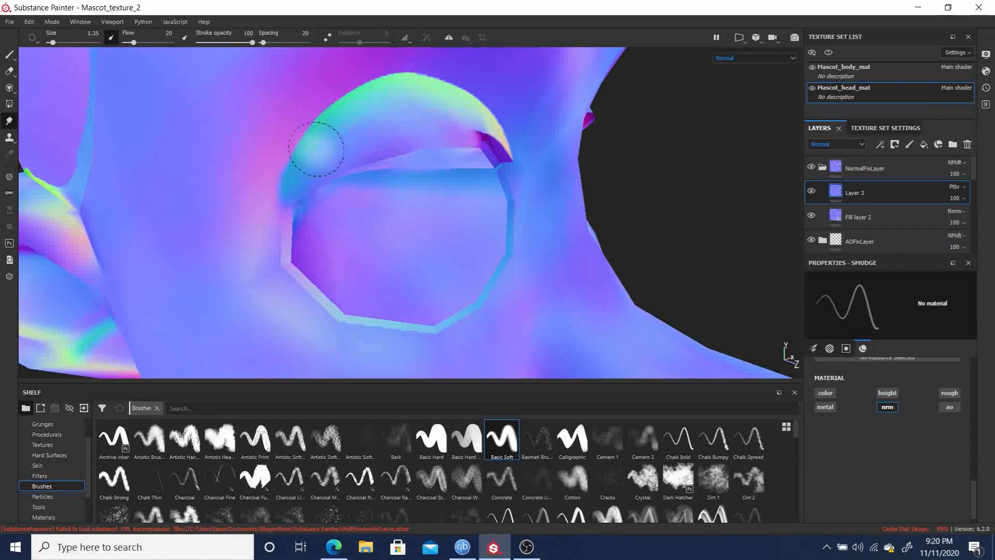
pyautogui.keyDown('alt'); pyautogui.moveTo(717, 170); pyautogui.dragTo(520, 175); pyautogui.keyUp('alt')
pyautogui.moveTo(383, 175)
pyautogui.mouseDown()
pyautogui.moveTo(368, 151)
pyautogui.moveTo(368, 185)
pyautogui.moveTo(386, 192)
pyautogui.moveTo(366, 166)
pyautogui.moveTo(417, 218)
pyautogui.moveTo(388, 178)
pyautogui.mouseUp()
pyautogui.press('[')
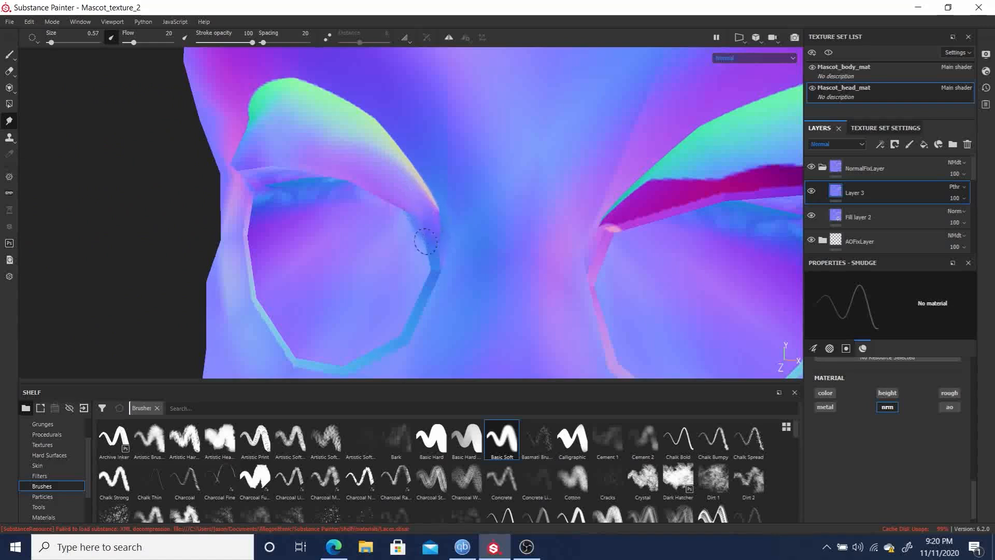
pyautogui.moveTo(130, 110)
pyautogui.keyDown('alt'); pyautogui.mouseDown()
pyautogui.moveTo(100, 156)
pyautogui.moveTo(215, 129)
pyautogui.moveTo(337, 130)
pyautogui.moveTo(104, 147)
pyautogui.moveTo(173, 133)
pyautogui.moveTo(171, 148)
pyautogui.moveTo(331, 149)
pyautogui.moveTo(253, 155)
pyautogui.moveTo(216, 138)
pyautogui.mouseUp(); pyautogui.keyUp('alt')
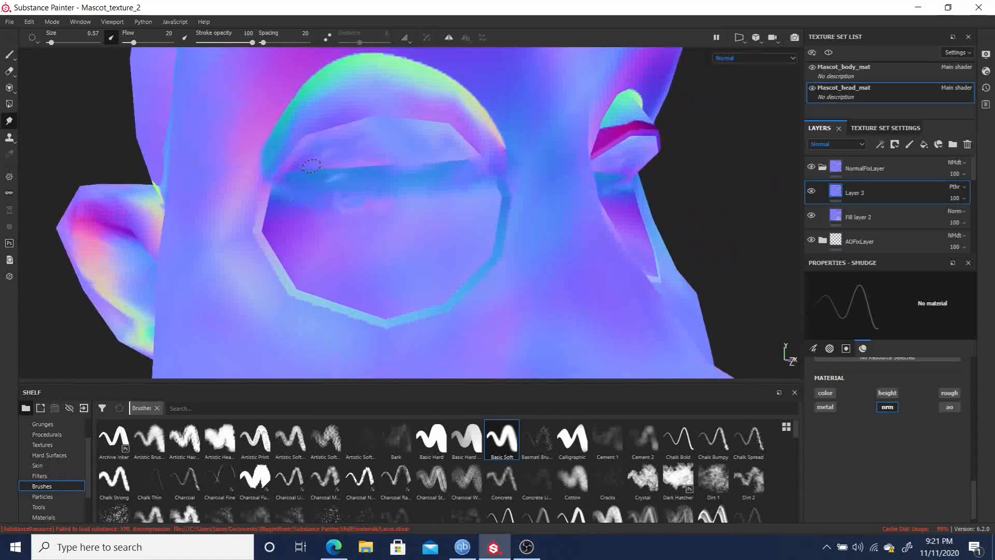
pyautogui.keyDown('ctrl'); pyautogui.moveTo(332, 164); pyautogui.dragTo(351, 164, button='right'); pyautogui.keyUp('ctrl')
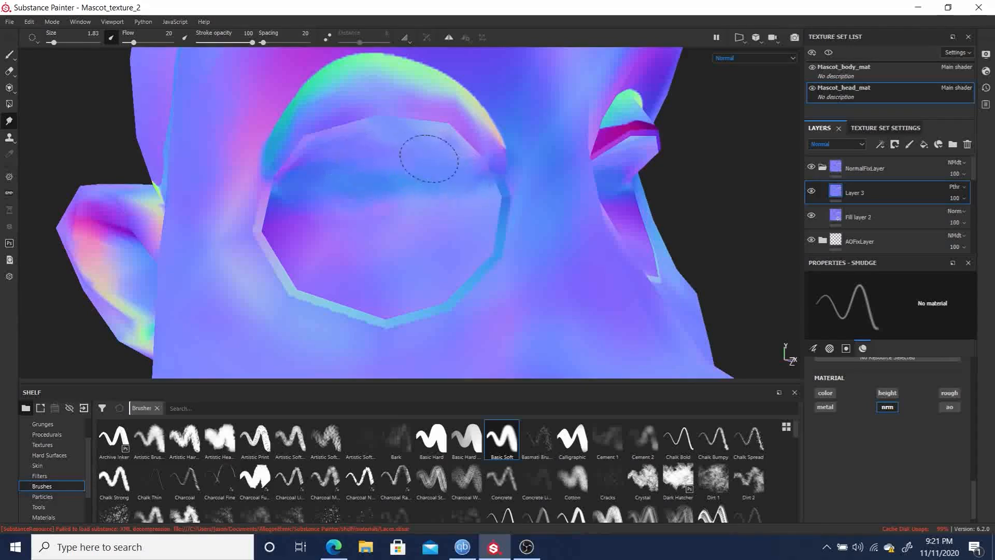
# Smudge out the dark magenta band under the character's left upper eyelid, from the inner corner along the middle, with brush size 1.33.
pyautogui.moveTo(724, 155)
pyautogui.keyDown('alt'); pyautogui.mouseDown()
pyautogui.moveTo(709, 174)
pyautogui.moveTo(651, 171)
pyautogui.mouseUp(); pyautogui.keyUp('alt')
pyautogui.scroll(-1, 852, 217)
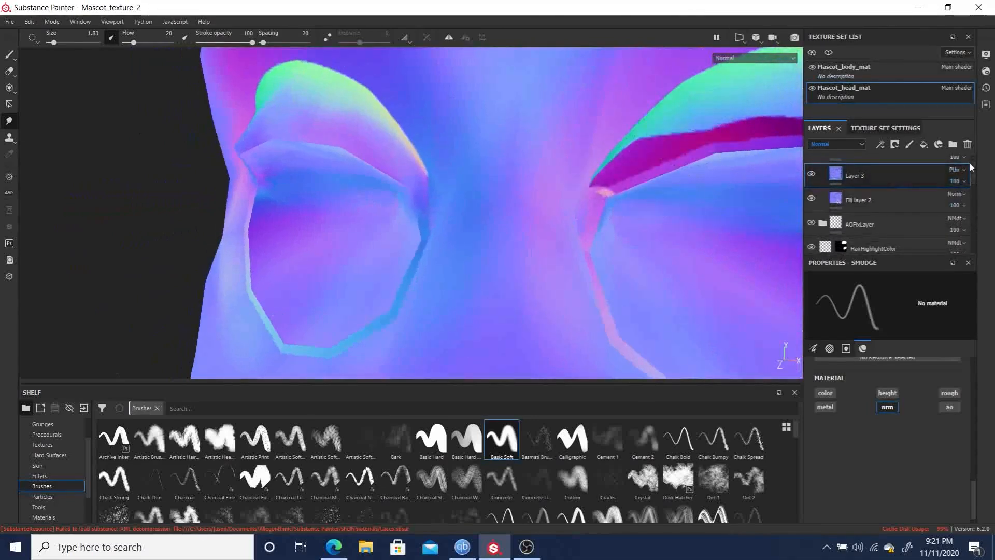
pyautogui.scroll(1, 971, 173)
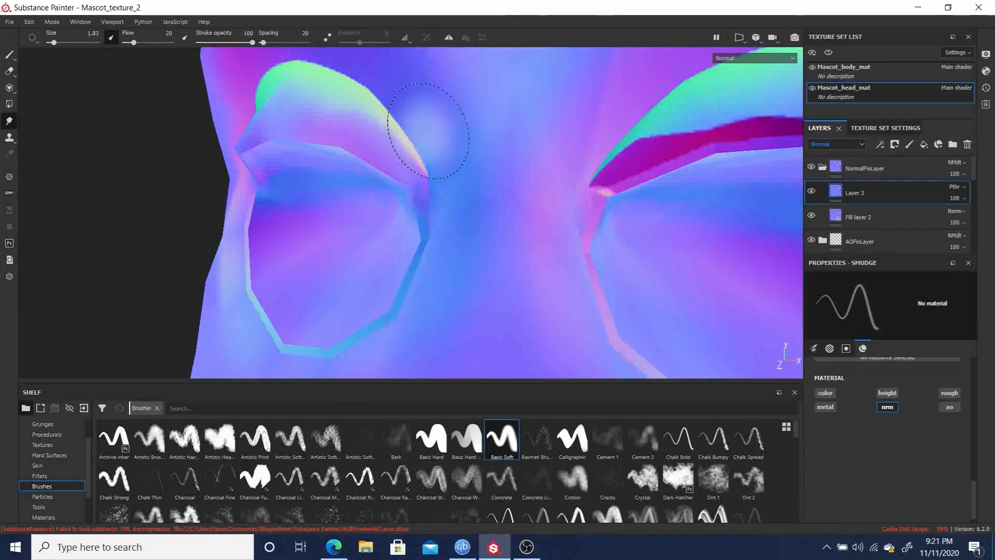
pyautogui.moveTo(152, 187)
pyautogui.keyDown('alt'); pyautogui.mouseDown(button='middle')
pyautogui.moveTo(123, 193)
pyautogui.moveTo(42, 171)
pyautogui.mouseUp(button='middle'); pyautogui.keyUp('alt')
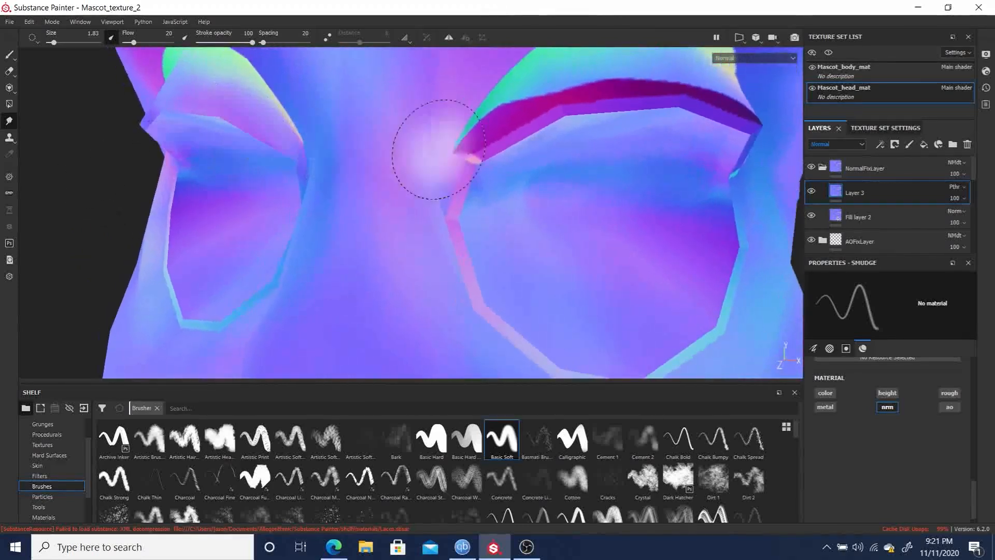
pyautogui.press('[')
pyautogui.press('[')
pyautogui.moveTo(598, 70)
pyautogui.mouseDown()
pyautogui.moveTo(585, 89)
pyautogui.moveTo(550, 85)
pyautogui.moveTo(505, 146)
pyautogui.mouseUp()
pyautogui.moveTo(509, 101)
pyautogui.mouseDown()
pyautogui.moveTo(582, 111)
pyautogui.moveTo(645, 77)
pyautogui.moveTo(606, 90)
pyautogui.moveTo(635, 101)
pyautogui.moveTo(656, 83)
pyautogui.moveTo(688, 113)
pyautogui.mouseUp()
pyautogui.press(']')
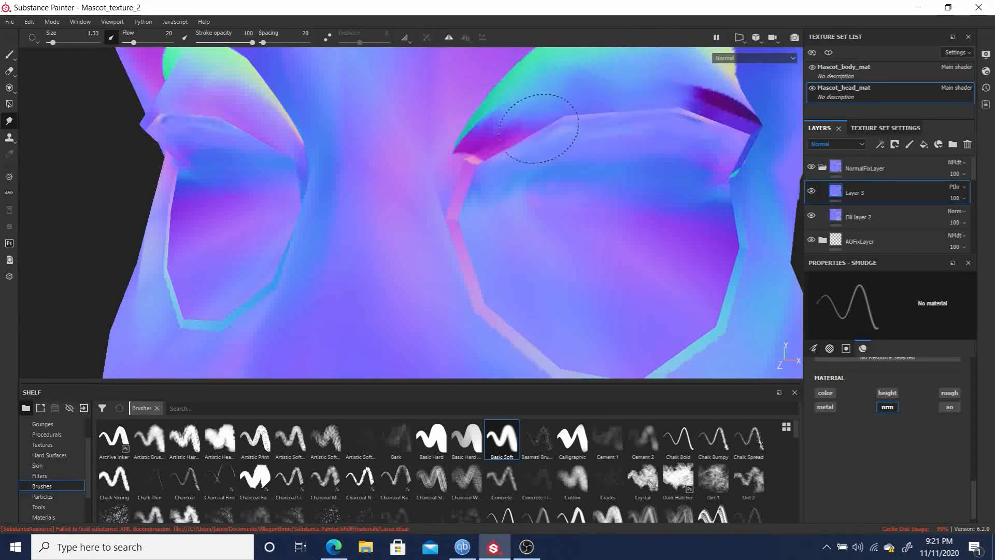
pyautogui.moveTo(527, 102)
pyautogui.mouseDown()
pyautogui.moveTo(484, 145)
pyautogui.moveTo(492, 111)
pyautogui.moveTo(455, 162)
pyautogui.moveTo(515, 104)
pyautogui.mouseUp()
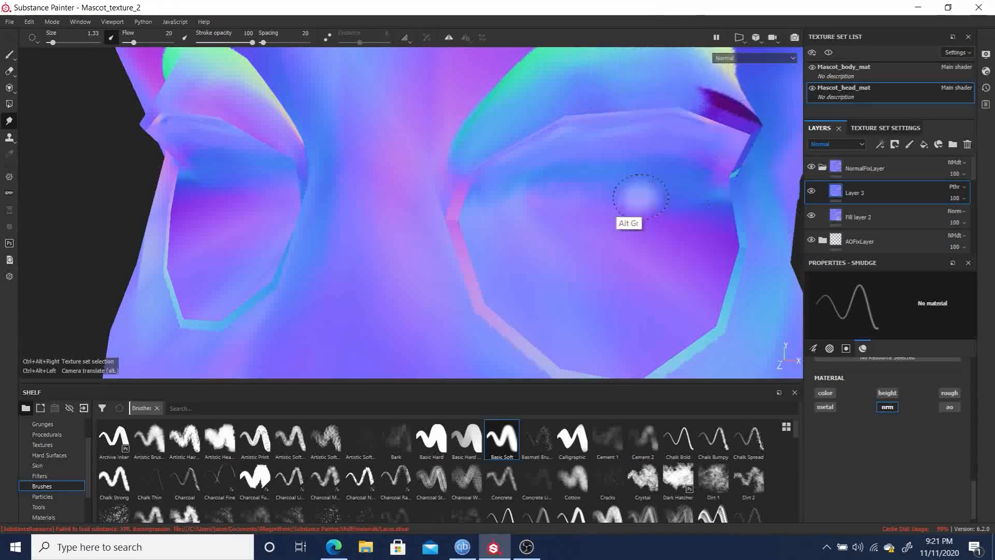
# Smudge the remaining dark patch at the left eyelid's outer corner and blend the lid edge into the eyeball.
pyautogui.keyDown('alt'); pyautogui.moveTo(648, 199); pyautogui.dragTo(510, 208); pyautogui.keyUp('alt')
pyautogui.moveTo(589, 111)
pyautogui.mouseDown()
pyautogui.moveTo(556, 105)
pyautogui.moveTo(558, 95)
pyautogui.moveTo(615, 109)
pyautogui.moveTo(567, 108)
pyautogui.mouseUp()
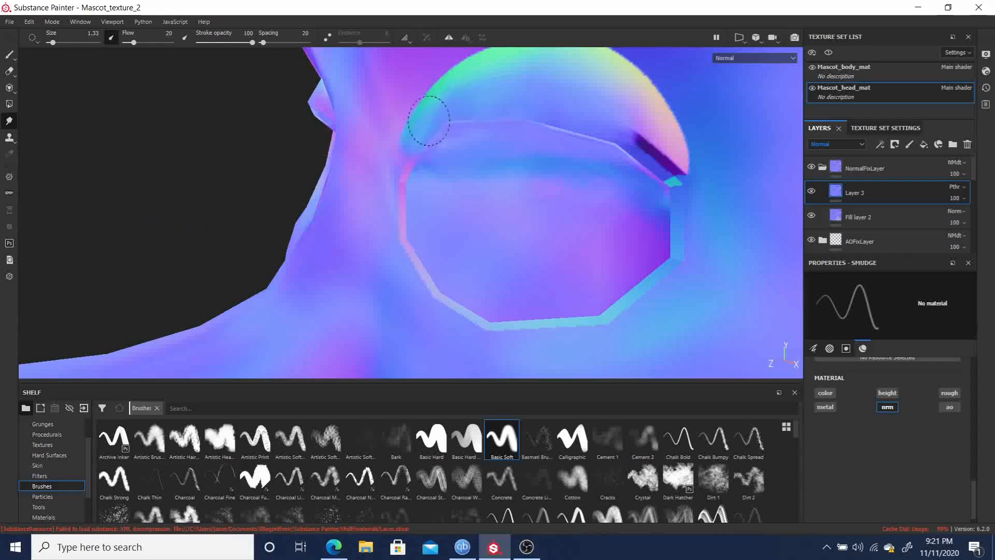
pyautogui.moveTo(608, 111)
pyautogui.mouseDown()
pyautogui.moveTo(644, 138)
pyautogui.moveTo(654, 169)
pyautogui.mouseUp()
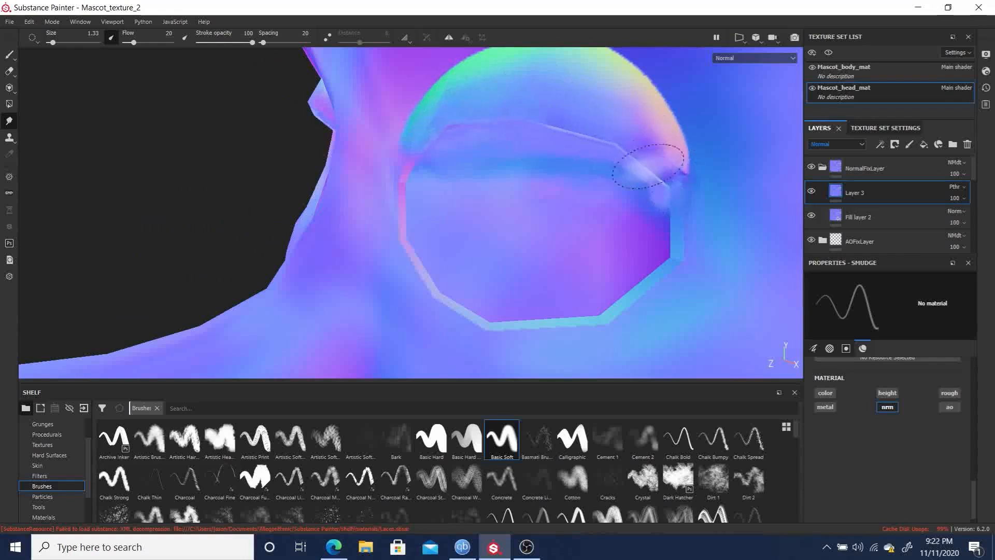
pyautogui.moveTo(633, 126)
pyautogui.mouseDown()
pyautogui.moveTo(660, 149)
pyautogui.moveTo(651, 171)
pyautogui.moveTo(691, 196)
pyautogui.moveTo(575, 112)
pyautogui.moveTo(620, 189)
pyautogui.mouseUp()
pyautogui.moveTo(539, 108)
pyautogui.mouseDown()
pyautogui.moveTo(539, 149)
pyautogui.moveTo(565, 146)
pyautogui.moveTo(589, 57)
pyautogui.moveTo(540, 184)
pyautogui.mouseUp()
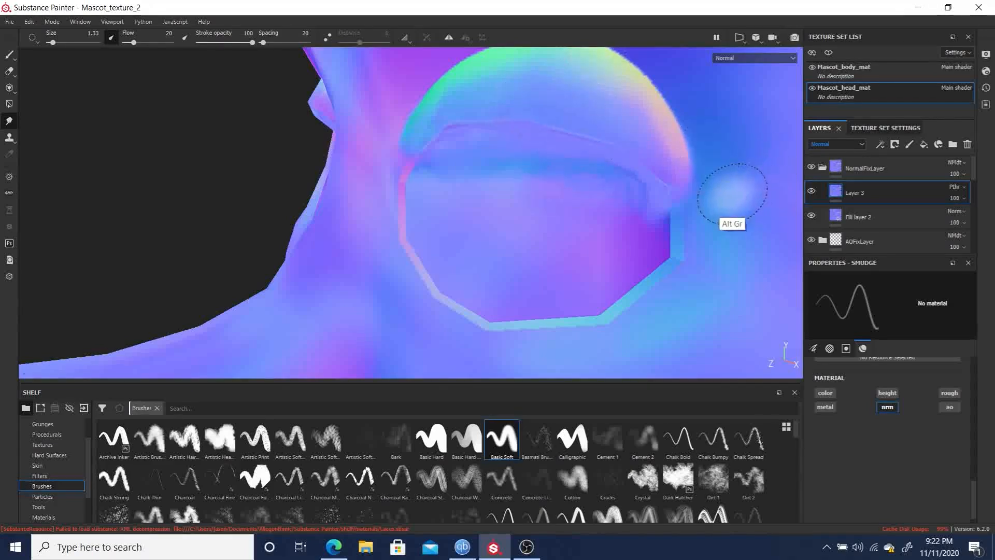
# Smooth the uneven purple shading across the character's left eyeball with Smudge strokes.
pyautogui.keyDown('alt'); pyautogui.moveTo(732, 195); pyautogui.dragTo(755, 162); pyautogui.keyUp('alt')
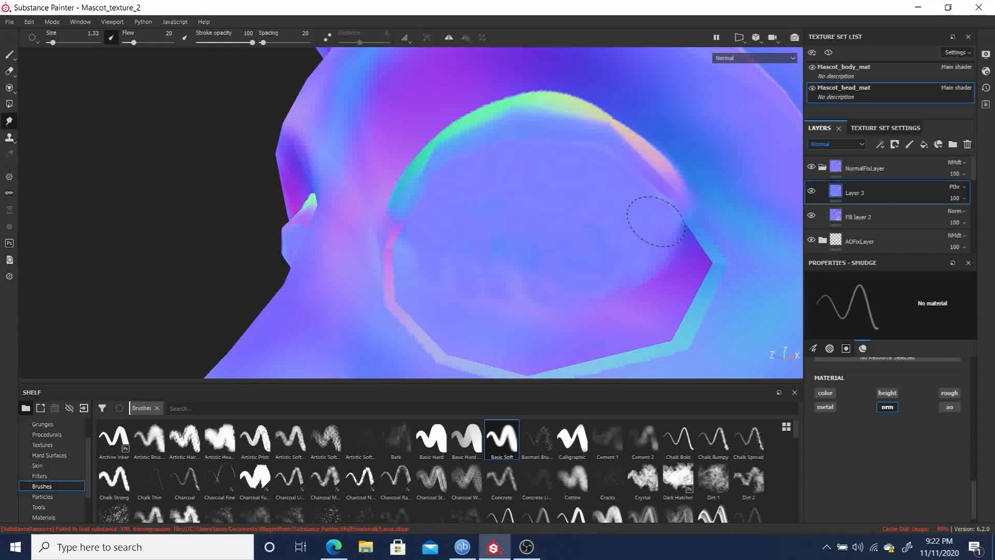
pyautogui.moveTo(583, 267)
pyautogui.mouseDown()
pyautogui.moveTo(669, 272)
pyautogui.moveTo(642, 195)
pyautogui.moveTo(591, 238)
pyautogui.moveTo(636, 253)
pyautogui.mouseUp()
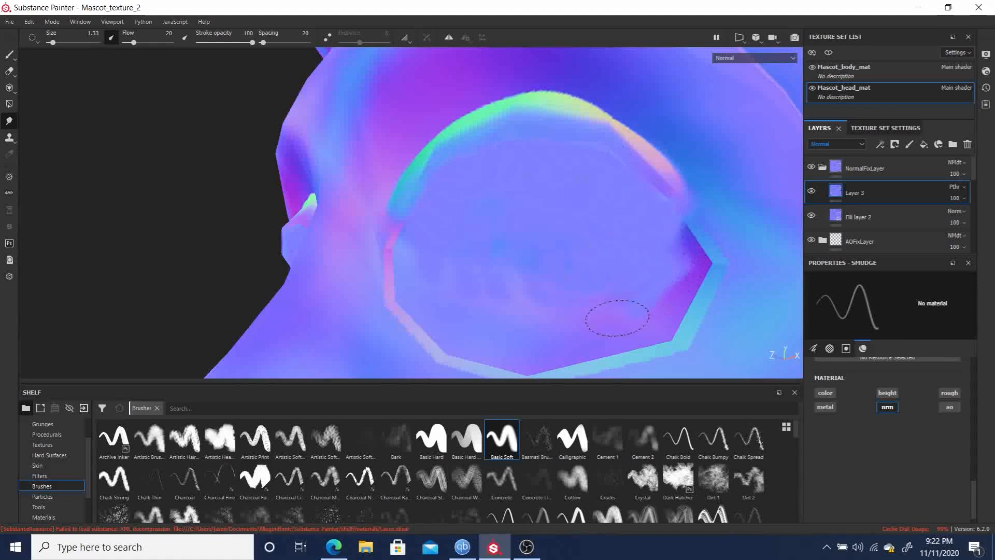
pyautogui.moveTo(549, 284); pyautogui.dragTo(480, 267)
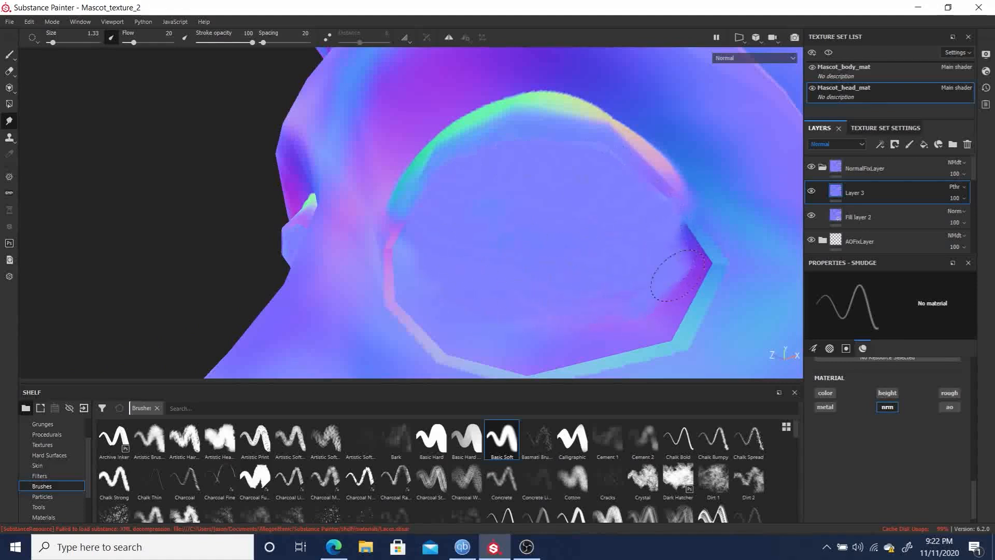
pyautogui.moveTo(668, 253); pyautogui.dragTo(677, 206)
# Frame the mascot and examine the corrected eyes up close with the full material shown.
pyautogui.press('f')
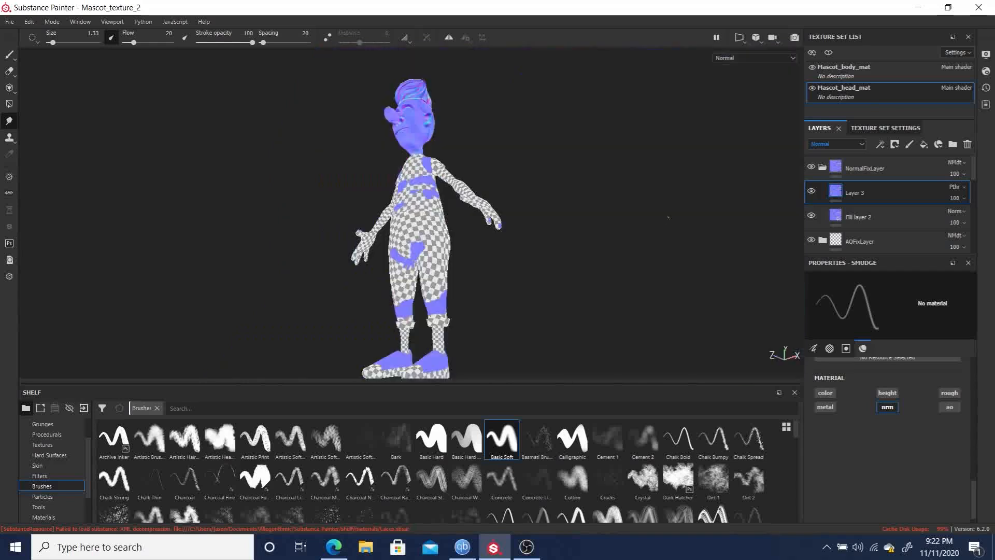
pyautogui.keyDown('alt'); pyautogui.moveTo(379, 177); pyautogui.dragTo(580, 206); pyautogui.keyUp('alt')
pyautogui.keyDown('alt'); pyautogui.moveTo(566, 203); pyautogui.dragTo(653, 298, button='right'); pyautogui.keyUp('alt')
pyautogui.keyDown('alt'); pyautogui.moveTo(442, 130); pyautogui.dragTo(340, 95); pyautogui.keyUp('alt')
pyautogui.keyDown('alt'); pyautogui.moveTo(340, 96); pyautogui.dragTo(506, 195, button='right'); pyautogui.keyUp('alt')
pyautogui.keyDown('alt'); pyautogui.moveTo(506, 195); pyautogui.dragTo(351, 95); pyautogui.keyUp('alt')
pyautogui.keyDown('alt'); pyautogui.moveTo(350, 95); pyautogui.dragTo(425, 155, button='right'); pyautogui.keyUp('alt')
pyautogui.keyDown('alt'); pyautogui.moveTo(425, 156); pyautogui.dragTo(533, 251, button='middle'); pyautogui.keyUp('alt')
pyautogui.keyDown('alt'); pyautogui.moveTo(533, 251); pyautogui.dragTo(497, 207, button='right'); pyautogui.keyUp('alt')
pyautogui.press('m')
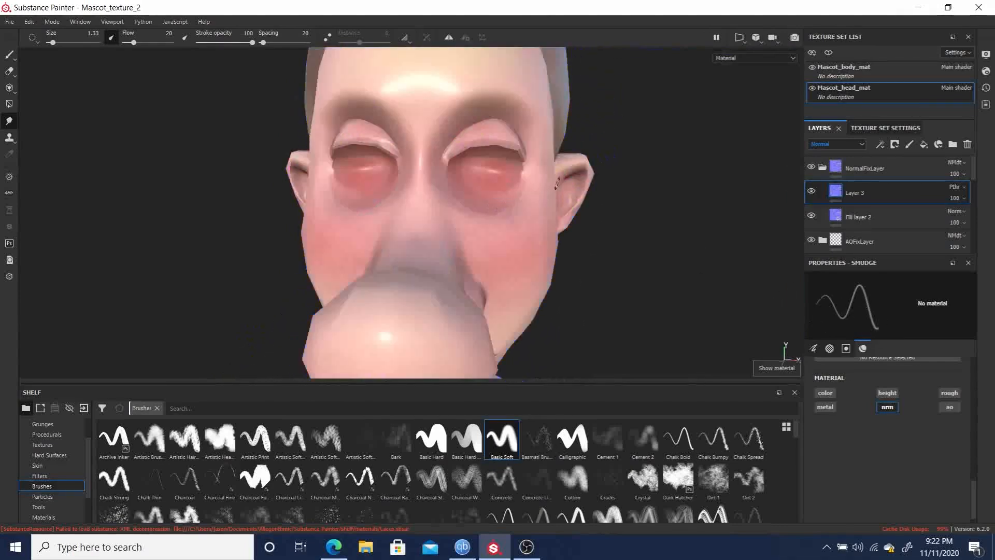
# Inspect the nose and nostril from the side for shading artefacts in the material view.
pyautogui.keyDown('alt'); pyautogui.moveTo(661, 183); pyautogui.dragTo(529, 127, button='right'); pyautogui.keyUp('alt')
pyautogui.keyDown('alt'); pyautogui.moveTo(528, 127); pyautogui.dragTo(191, 228); pyautogui.keyUp('alt')
pyautogui.keyDown('alt'); pyautogui.moveTo(191, 228); pyautogui.dragTo(777, 371, button='right'); pyautogui.keyUp('alt')
pyautogui.keyDown('alt'); pyautogui.moveTo(322, 275); pyautogui.dragTo(393, 135, button='middle'); pyautogui.keyUp('alt')
pyautogui.keyDown('alt'); pyautogui.moveTo(394, 135); pyautogui.dragTo(911, 417, button='right'); pyautogui.keyUp('alt')
pyautogui.keyDown('alt'); pyautogui.moveTo(570, 233); pyautogui.dragTo(648, 145); pyautogui.keyUp('alt')
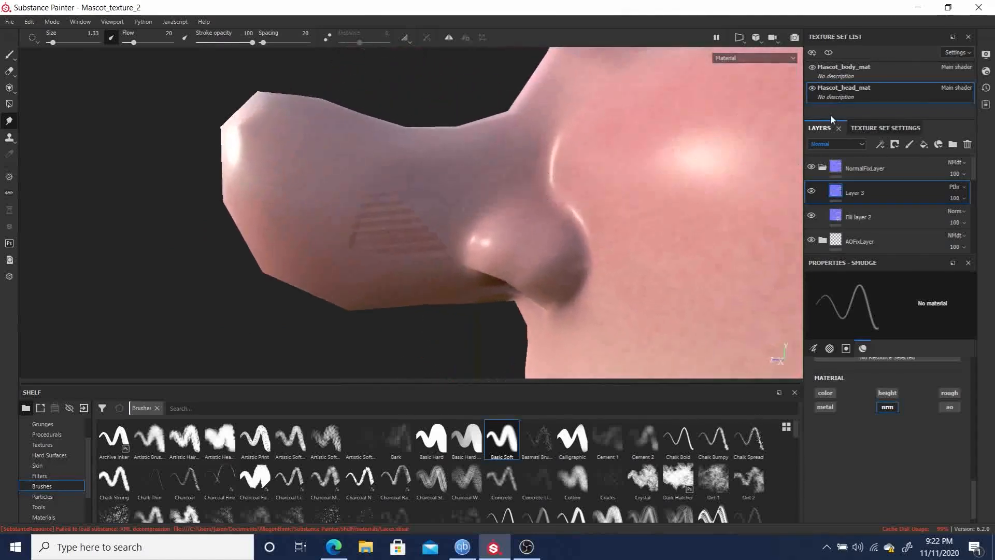
# Cycle through the baked mesh maps to the Normal map, checking the side of the nose for the striped artefact.
pyautogui.press('b')
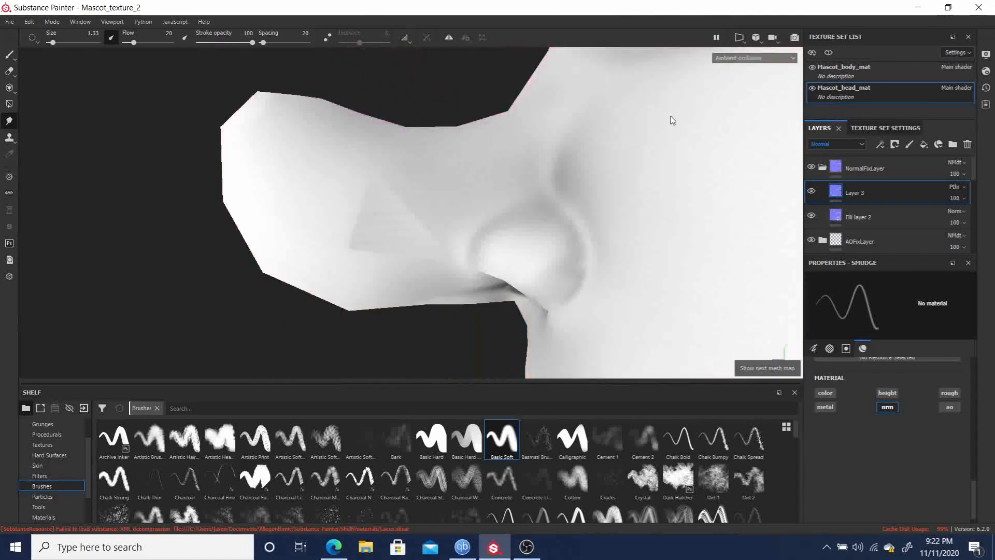
pyautogui.press('b')
pyautogui.press('b')
pyautogui.press('b')
pyautogui.press('b')
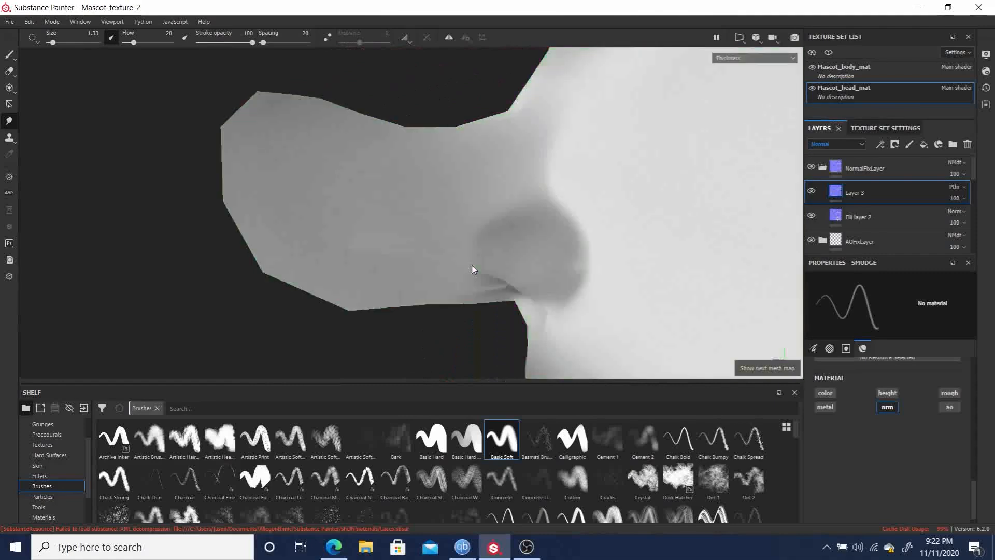
pyautogui.press('b')
pyautogui.press('b')
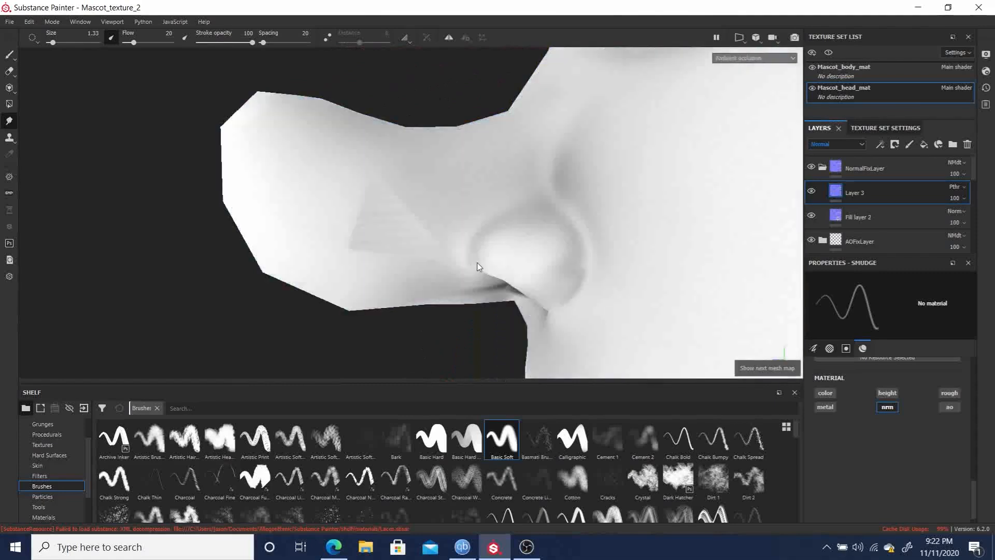
pyautogui.press('b')
pyautogui.press('b')
pyautogui.press('b')
pyautogui.press('b')
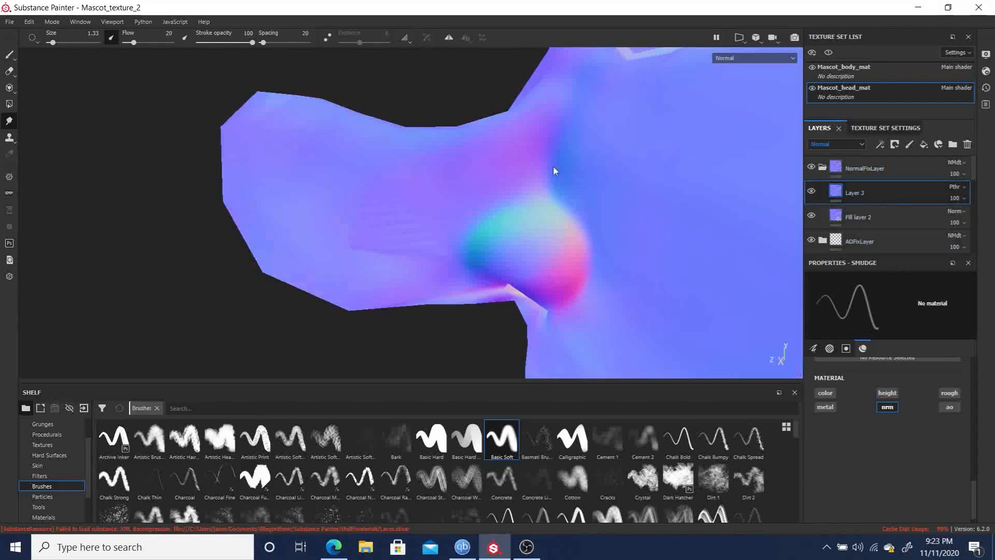
# Turn on symmetry for smudging both sides of the nose.
pyautogui.click(447, 38)
pyautogui.keyDown('alt'); pyautogui.moveTo(373, 82); pyautogui.dragTo(344, 109); pyautogui.keyUp('alt')
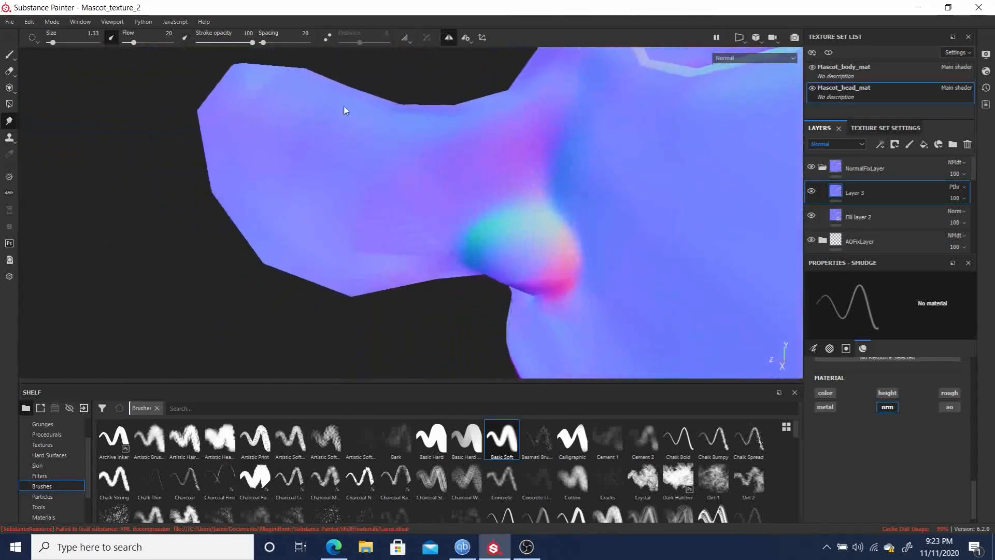
pyautogui.click(449, 38)
# Try to smudge the striped patch on the nose's side in the mesh map view, enlarging the brush to 6.51.
pyautogui.moveTo(366, 198); pyautogui.dragTo(361, 218)
pyautogui.press(']')
pyautogui.press(']')
pyautogui.press(']')
pyautogui.press(']')
pyautogui.press(']')
pyautogui.press(']')
pyautogui.press(']')
pyautogui.press(']')
pyautogui.click(384, 213)
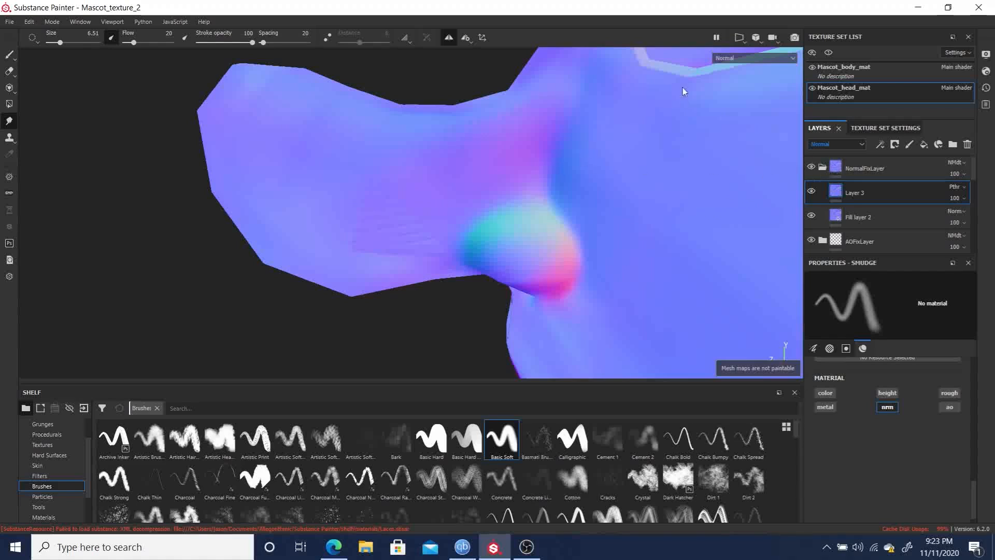
# Display the single Normal channel and smudge the striped patch on the nose's side with a 1.83 brush.
pyautogui.click(730, 58)
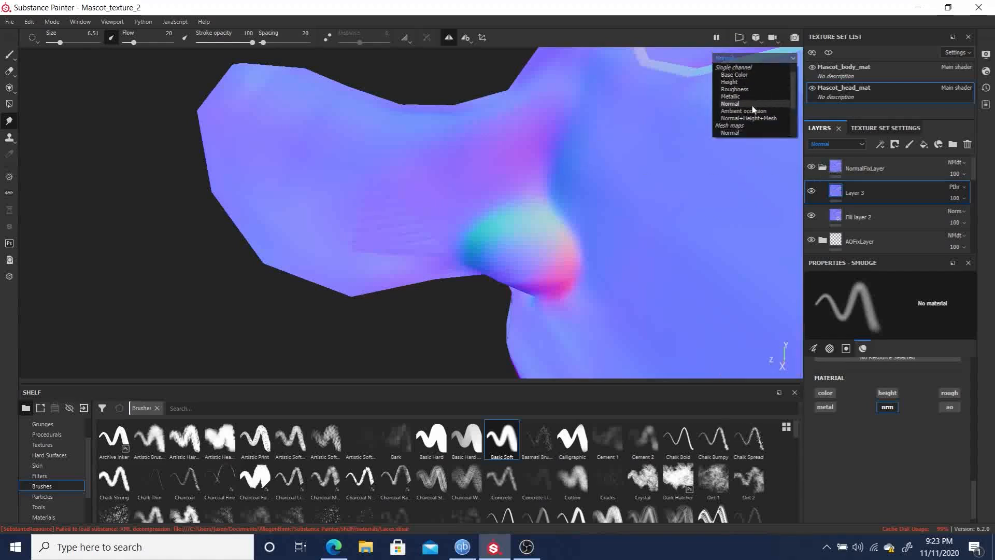
pyautogui.click(732, 106)
pyautogui.press('[')
pyautogui.press('[')
pyautogui.press('[')
pyautogui.press('[')
pyautogui.press('[')
pyautogui.press('[')
pyautogui.press('[')
pyautogui.press('[')
pyautogui.press('[')
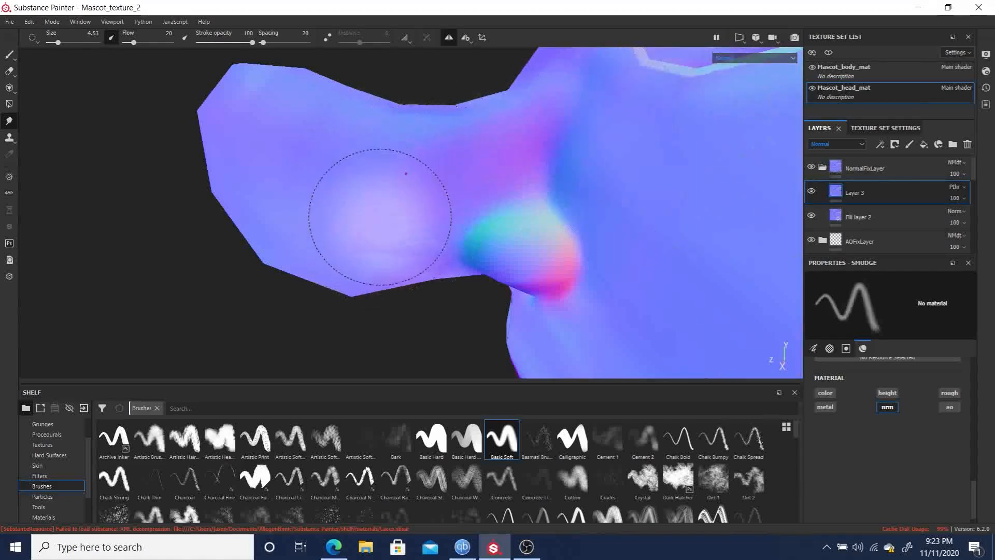
pyautogui.press('[')
pyautogui.press('[')
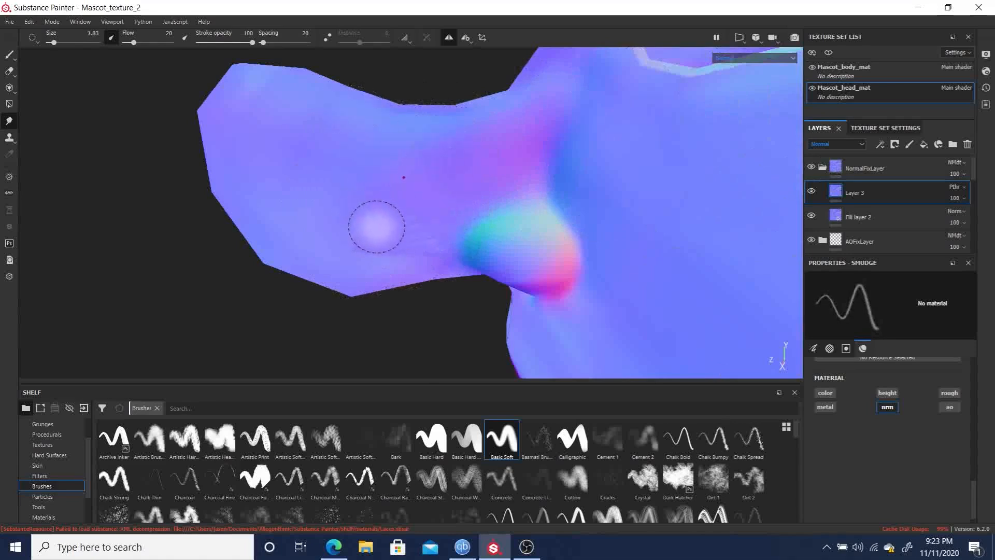
pyautogui.moveTo(373, 221); pyautogui.dragTo(368, 214)
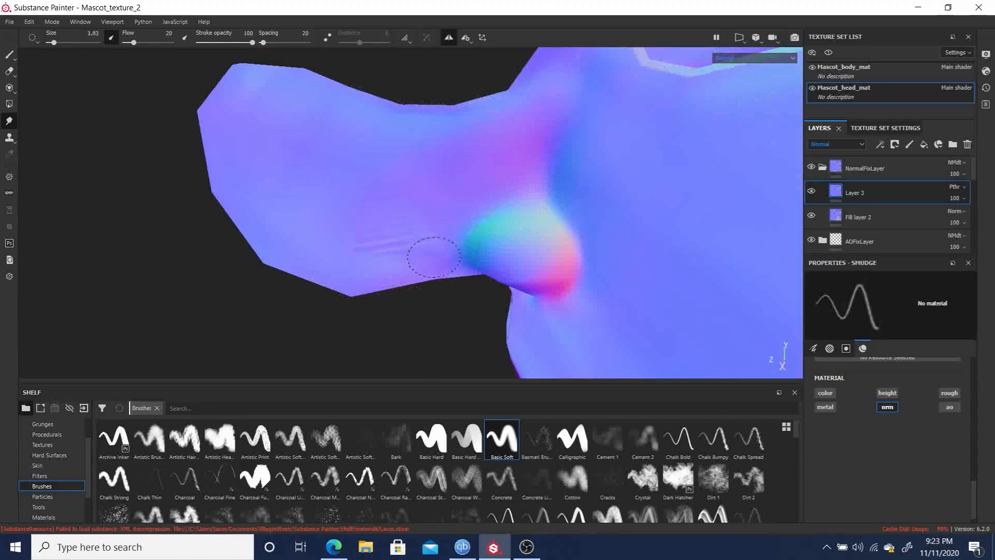
pyautogui.moveTo(419, 243); pyautogui.dragTo(354, 227)
# Smudge the remaining stripes beside the nostril with the brush size set to 1.75.
pyautogui.press('[')
pyautogui.press('[')
pyautogui.press('[')
pyautogui.press('[')
pyautogui.press('[')
pyautogui.press('[')
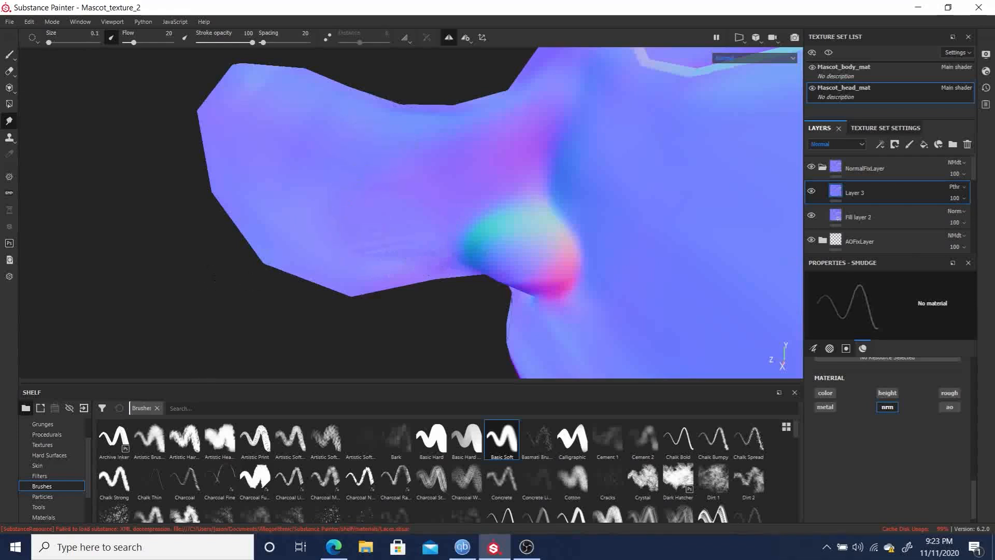
pyautogui.keyDown('alt'); pyautogui.moveTo(221, 301); pyautogui.dragTo(197, 295); pyautogui.keyUp('alt')
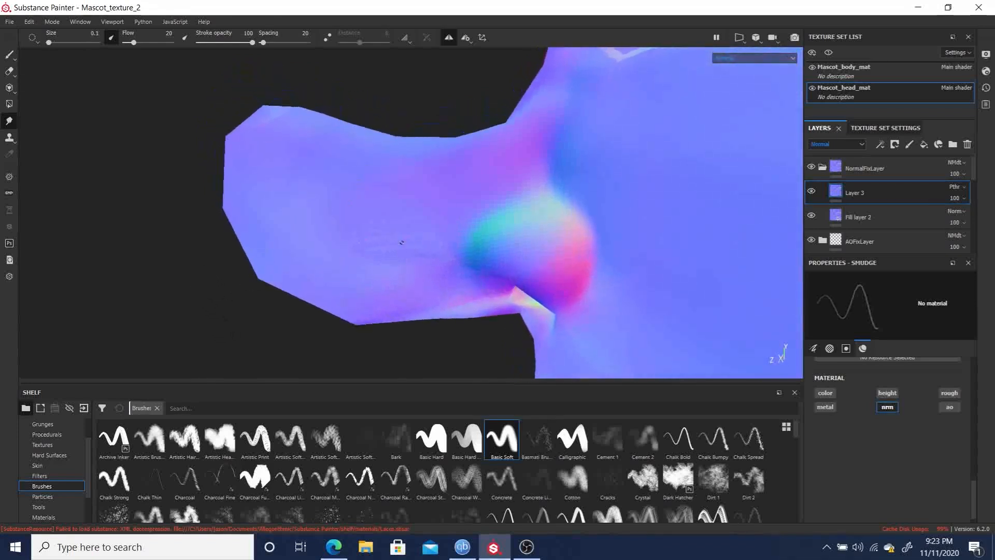
pyautogui.press(']')
pyautogui.press(']')
pyautogui.press(']')
pyautogui.press(']')
pyautogui.press(']')
pyautogui.press(']')
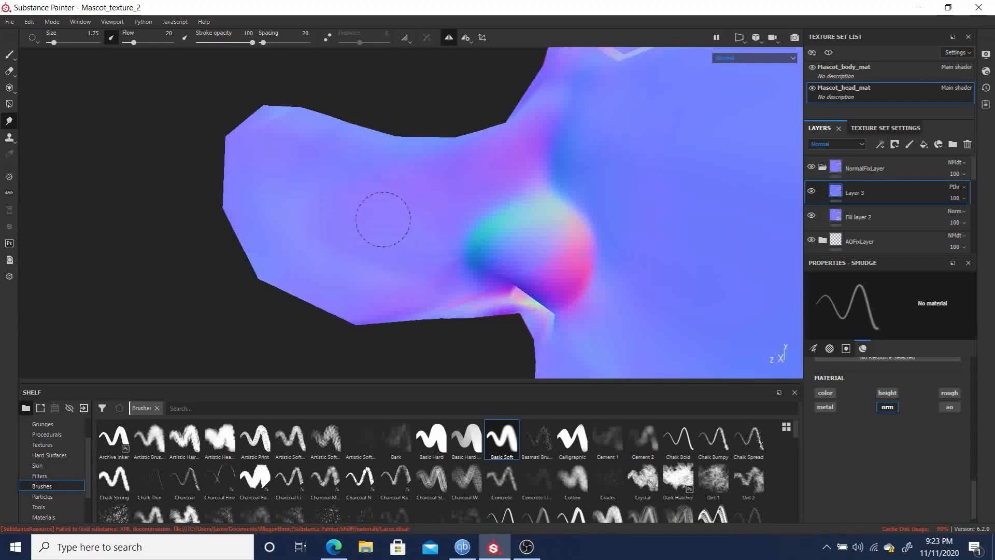
# Turn off symmetry and smudge the streaks in the normals on the other side of the nostril.
pyautogui.moveTo(144, 238)
pyautogui.keyDown('alt'); pyautogui.mouseDown()
pyautogui.moveTo(290, 324)
pyautogui.moveTo(327, 298)
pyautogui.moveTo(513, 262)
pyautogui.moveTo(583, 274)
pyautogui.moveTo(691, 251)
pyautogui.mouseUp(); pyautogui.keyUp('alt')
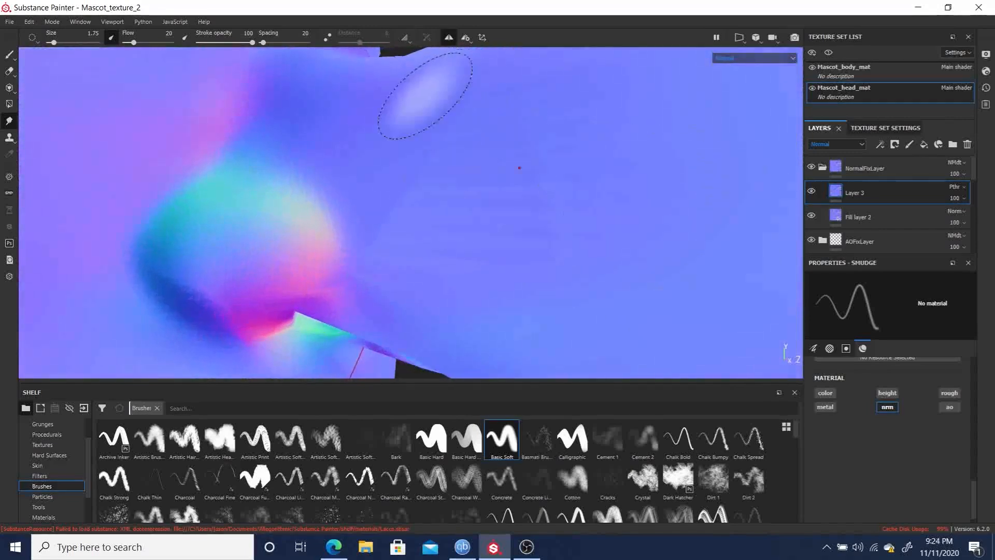
pyautogui.click(448, 37)
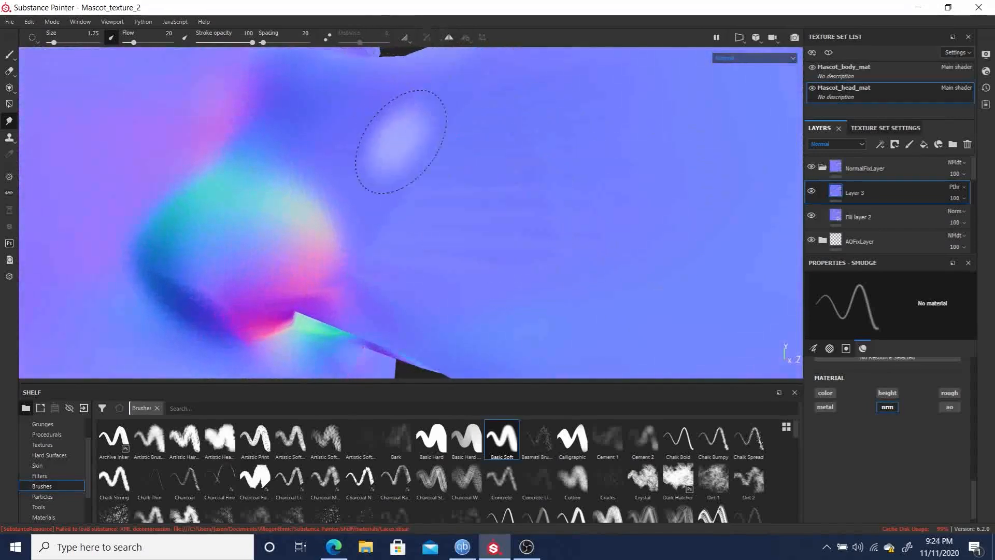
pyautogui.moveTo(454, 249)
pyautogui.mouseDown()
pyautogui.moveTo(460, 231)
pyautogui.moveTo(499, 248)
pyautogui.mouseUp()
pyautogui.moveTo(506, 157); pyautogui.dragTo(517, 269)
pyautogui.moveTo(459, 171)
pyautogui.mouseDown()
pyautogui.moveTo(474, 253)
pyautogui.moveTo(461, 240)
pyautogui.moveTo(534, 223)
pyautogui.mouseUp()
pyautogui.moveTo(464, 154)
pyautogui.mouseDown()
pyautogui.moveTo(433, 181)
pyautogui.moveTo(431, 225)
pyautogui.moveTo(435, 215)
pyautogui.mouseUp()
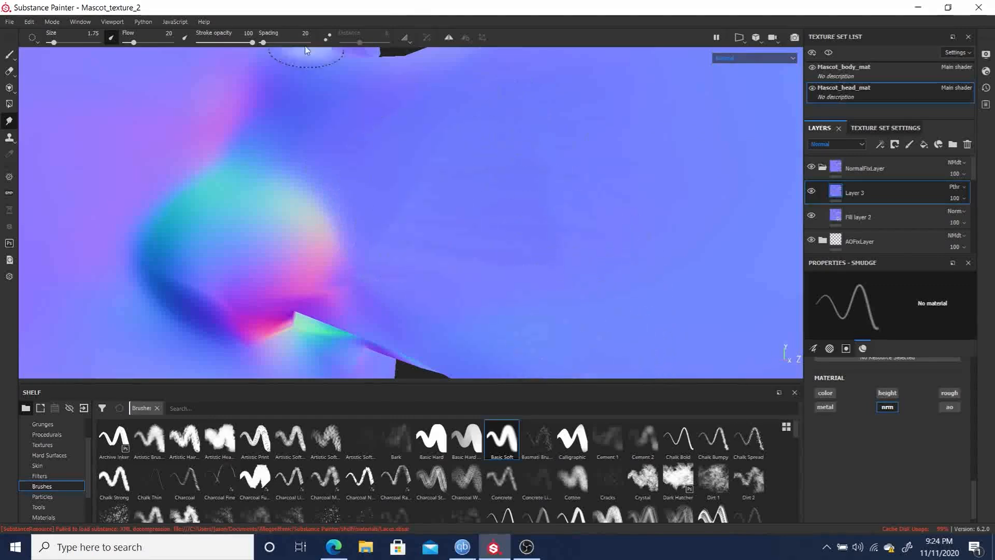
# Frame the whole mascot and check it from the front in the material view.
pyautogui.press('f')
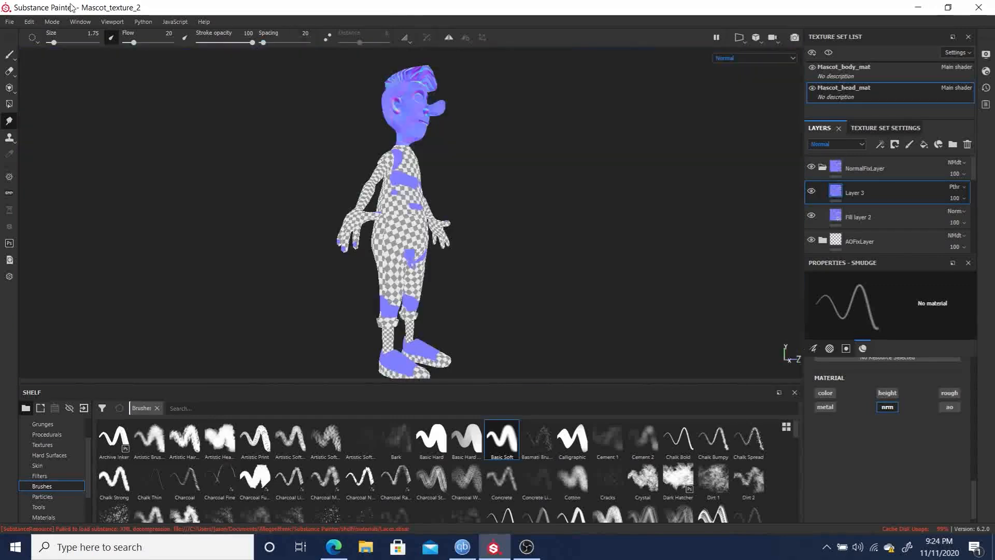
pyautogui.keyDown('alt'); pyautogui.moveTo(482, 193); pyautogui.dragTo(290, 216); pyautogui.keyUp('alt')
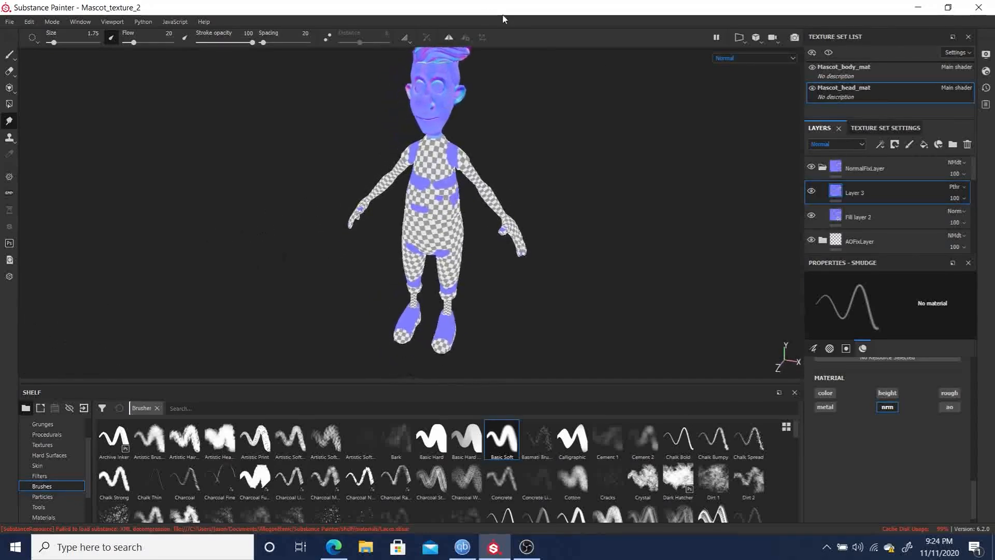
pyautogui.press('m')
pyautogui.keyDown('alt'); pyautogui.moveTo(583, 174); pyautogui.dragTo(591, 130); pyautogui.keyUp('alt')
pyautogui.keyDown('alt'); pyautogui.moveTo(591, 130); pyautogui.dragTo(587, 159, button='middle'); pyautogui.keyUp('alt')
pyautogui.keyDown('alt'); pyautogui.moveTo(587, 158); pyautogui.dragTo(612, 179); pyautogui.keyUp('alt')
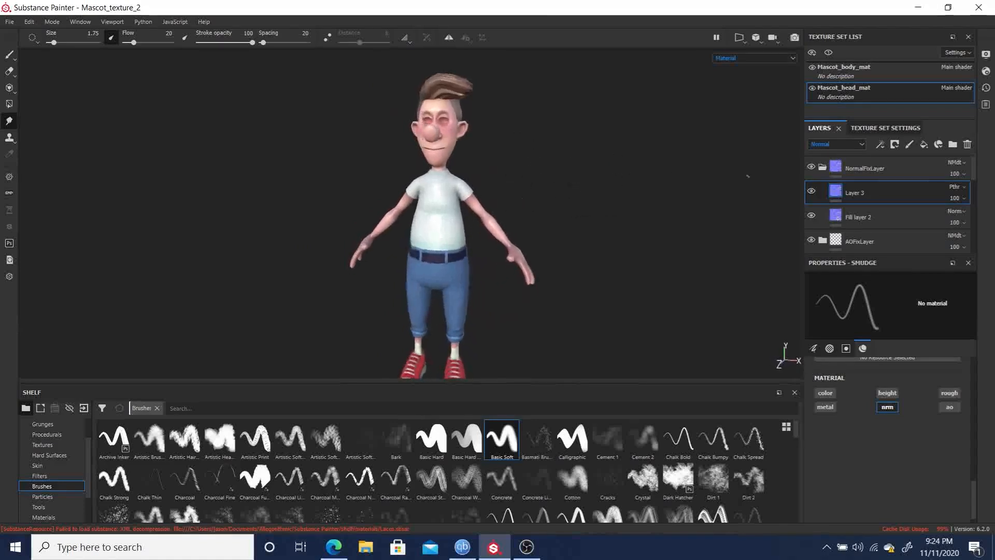
# Set the layer stack to the Base Color channel and collapse the NormalFixLayer folder.
pyautogui.click(830, 143)
pyautogui.click(828, 152)
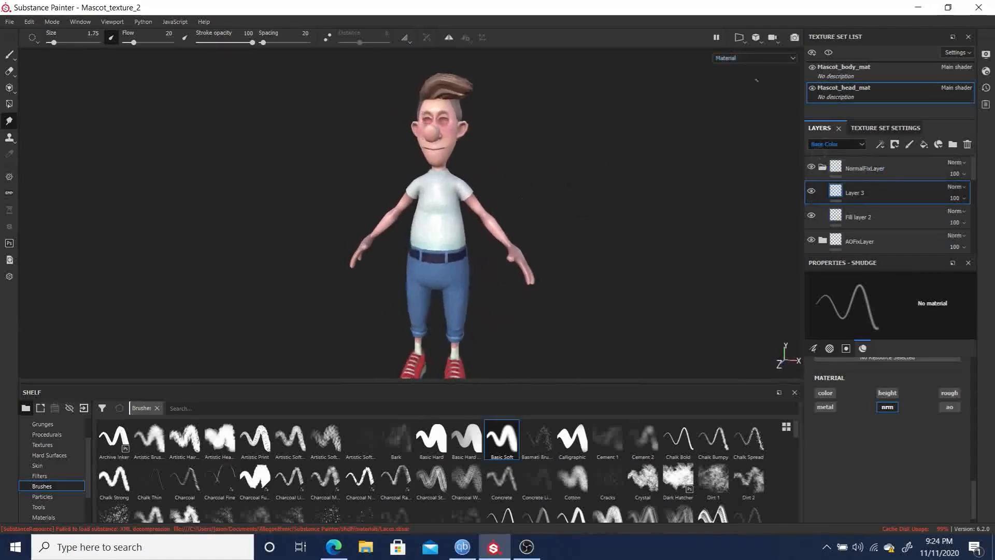
pyautogui.click(822, 169)
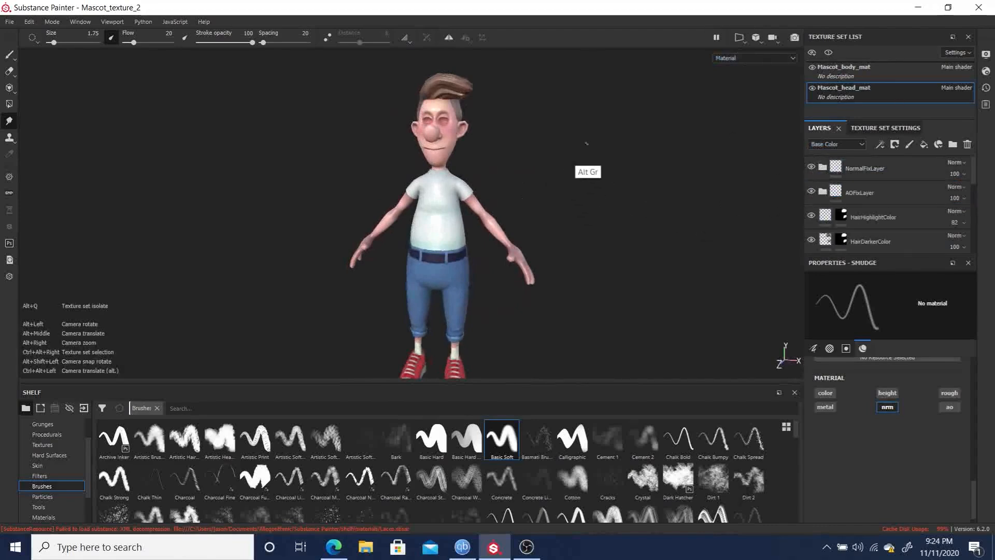
# Examine the mascot's trouser legs, ankles and shoe openings for baked shading artefacts.
pyautogui.keyDown('alt'); pyautogui.moveTo(591, 147); pyautogui.dragTo(574, 158); pyautogui.keyUp('alt')
pyautogui.keyDown('alt'); pyautogui.moveTo(635, 186); pyautogui.dragTo(621, 118, button='middle'); pyautogui.keyUp('alt')
pyautogui.keyDown('alt'); pyautogui.moveTo(651, 229); pyautogui.dragTo(644, 161, button='middle'); pyautogui.keyUp('alt')
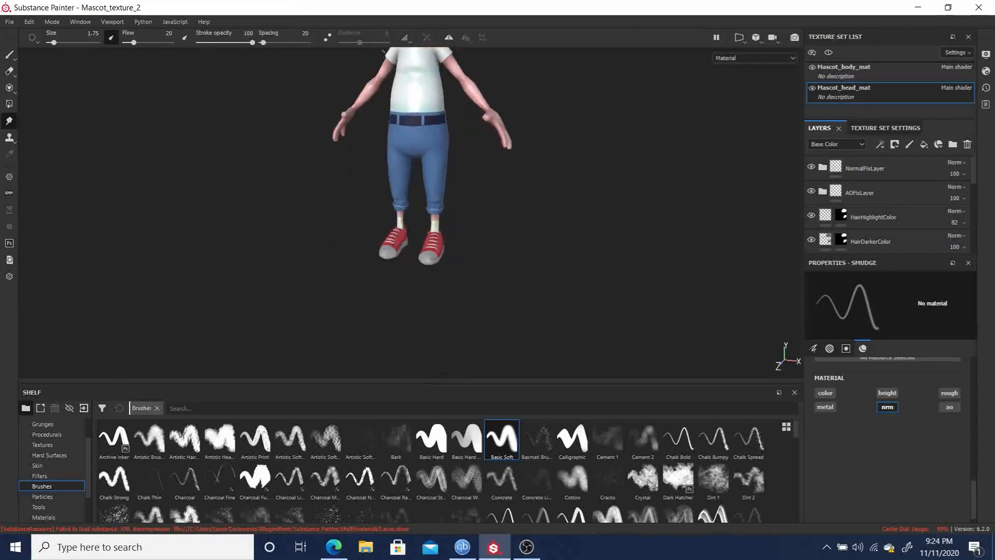
pyautogui.press('alt')
pyautogui.keyDown('alt'); pyautogui.moveTo(455, 214); pyautogui.dragTo(535, 283, button='right'); pyautogui.keyUp('alt')
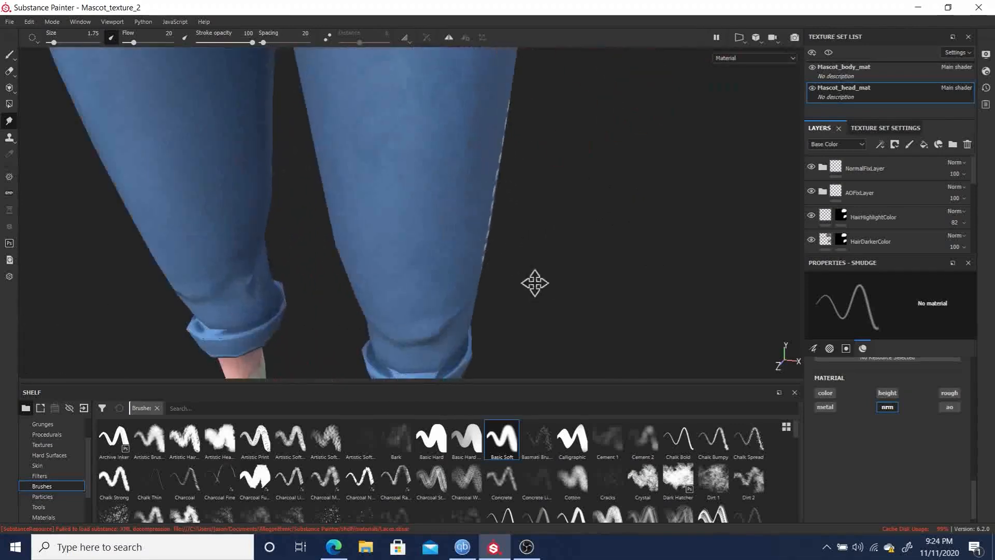
pyautogui.keyDown('alt'); pyautogui.moveTo(535, 282); pyautogui.dragTo(513, 135, button='middle'); pyautogui.keyUp('alt')
pyautogui.keyDown('alt'); pyautogui.moveTo(505, 270); pyautogui.dragTo(497, 255, button='middle'); pyautogui.keyUp('alt')
pyautogui.keyDown('alt'); pyautogui.moveTo(465, 329); pyautogui.dragTo(468, 291, button='middle'); pyautogui.keyUp('alt')
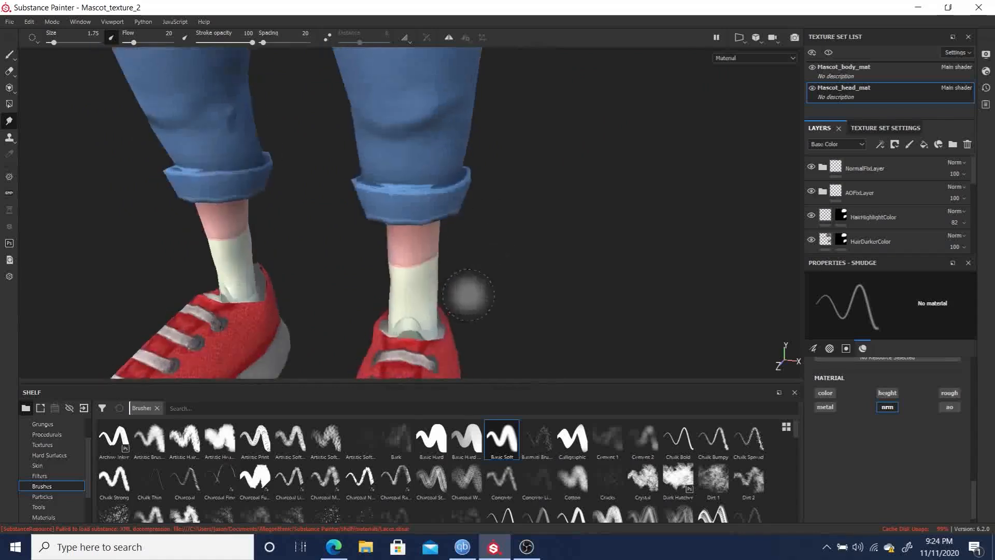
pyautogui.keyDown('alt'); pyautogui.moveTo(468, 291); pyautogui.dragTo(513, 331, button='right'); pyautogui.keyUp('alt')
pyautogui.keyDown('alt'); pyautogui.moveTo(472, 283); pyautogui.dragTo(494, 150, button='middle'); pyautogui.keyUp('alt')
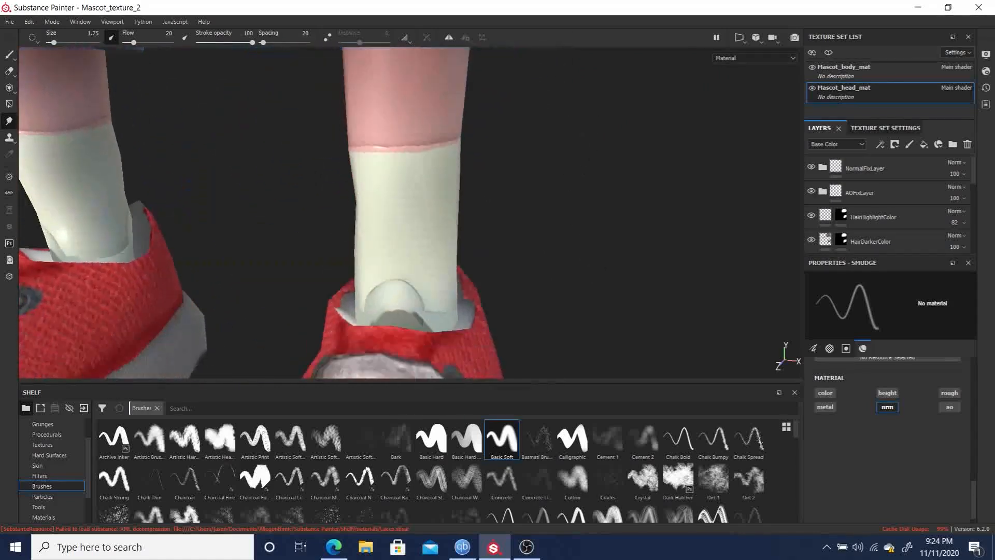
pyautogui.keyDown('alt'); pyautogui.moveTo(534, 290); pyautogui.dragTo(529, 228, button='middle'); pyautogui.keyUp('alt')
pyautogui.keyDown('alt'); pyautogui.moveTo(551, 233); pyautogui.dragTo(720, 243); pyautogui.keyUp('alt')
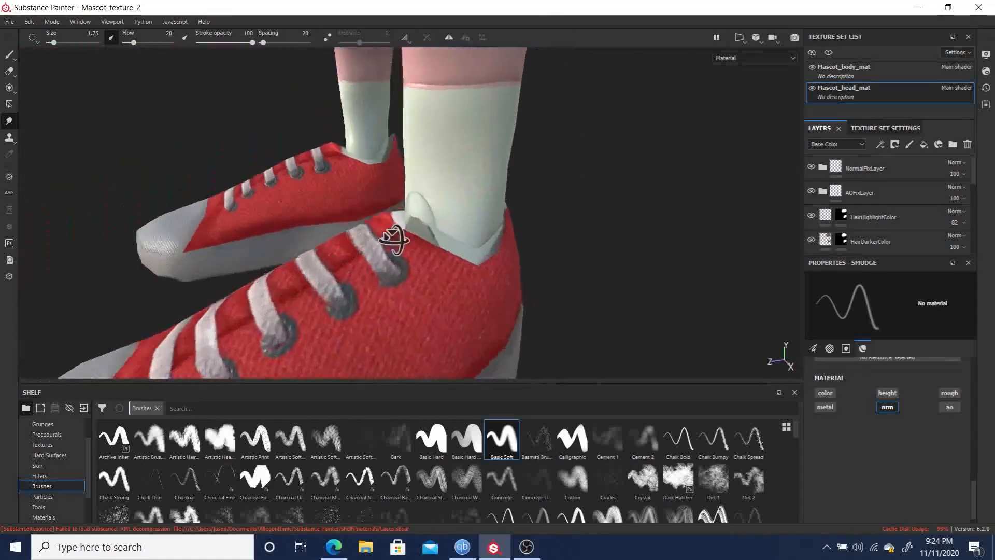
pyautogui.moveTo(490, 226)
pyautogui.keyDown('alt'); pyautogui.mouseDown()
pyautogui.moveTo(618, 225)
pyautogui.moveTo(479, 225)
pyautogui.mouseUp(); pyautogui.keyUp('alt')
pyautogui.keyDown('alt'); pyautogui.moveTo(479, 226); pyautogui.dragTo(503, 193, button='middle'); pyautogui.keyUp('alt')
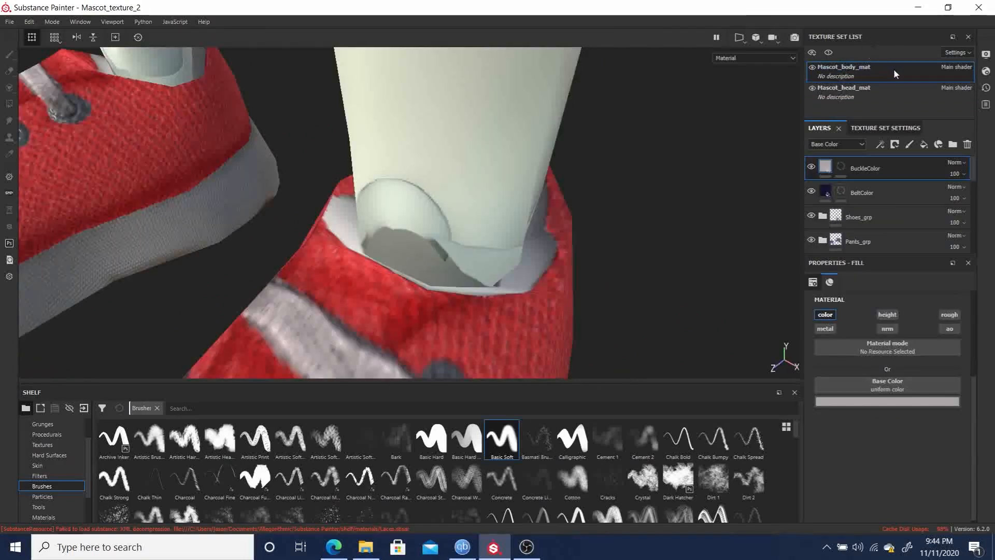
# Make Mascot_body_mat the active texture set and examine the sock and shoe tongue up close from several angles.
pyautogui.keyDown('alt'); pyautogui.moveTo(573, 245); pyautogui.dragTo(279, 197); pyautogui.keyUp('alt')
pyautogui.keyDown('alt'); pyautogui.moveTo(279, 197); pyautogui.dragTo(644, 284, button='right'); pyautogui.keyUp('alt')
pyautogui.keyDown('alt'); pyautogui.moveTo(644, 284); pyautogui.dragTo(398, 206, button='middle'); pyautogui.keyUp('alt')
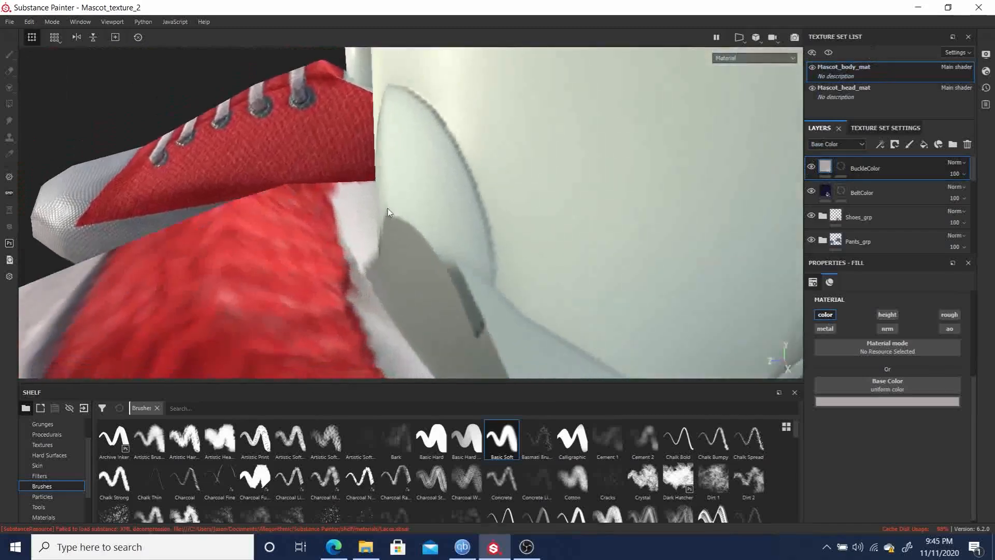
pyautogui.keyDown('alt'); pyautogui.moveTo(397, 207); pyautogui.dragTo(375, 204, button='right'); pyautogui.keyUp('alt')
pyautogui.keyDown('alt'); pyautogui.moveTo(375, 204); pyautogui.dragTo(725, 156); pyautogui.keyUp('alt')
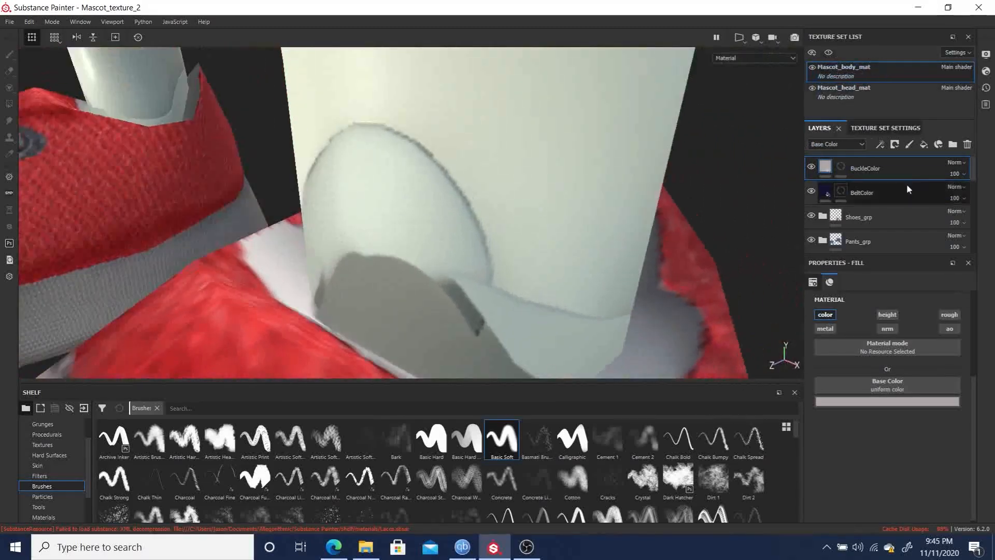
# Add a fill layer with only the normal channel enabled and set the body texture set's normal mixing to Replace.
pyautogui.click(924, 145)
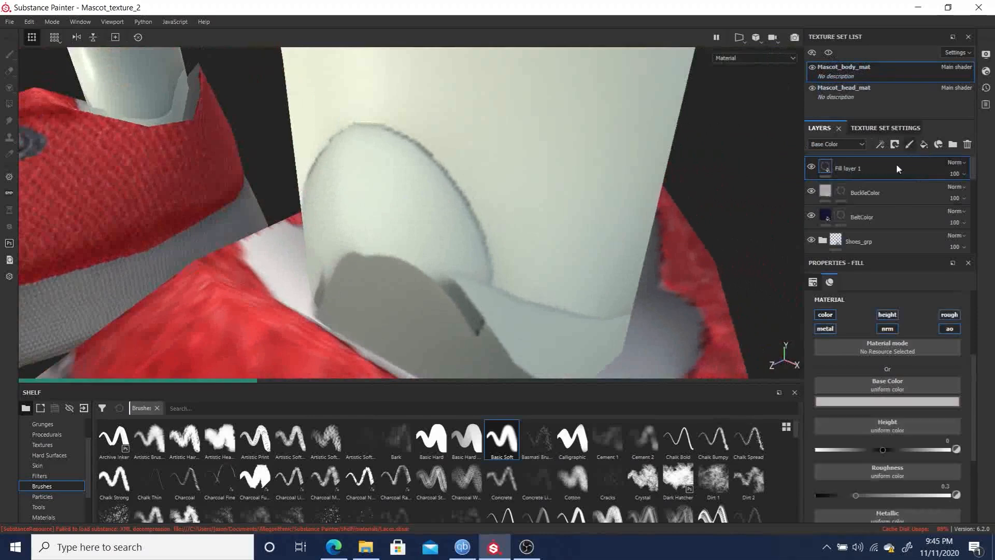
pyautogui.click(888, 329)
pyautogui.click(887, 129)
pyautogui.scroll(3, 905, 228)
pyautogui.scroll(-3, 906, 227)
pyautogui.scroll(2, 906, 219)
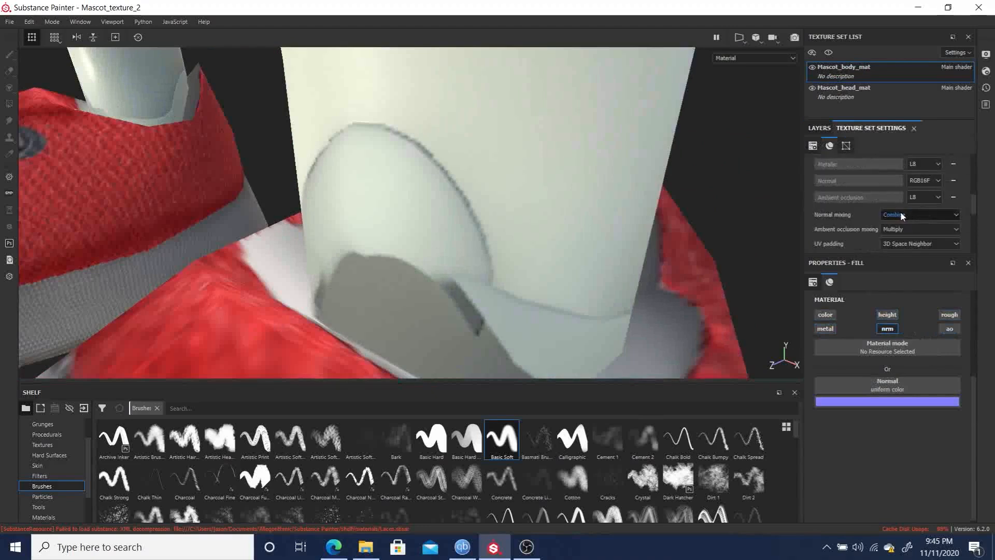
pyautogui.click(910, 214)
pyautogui.click(927, 227)
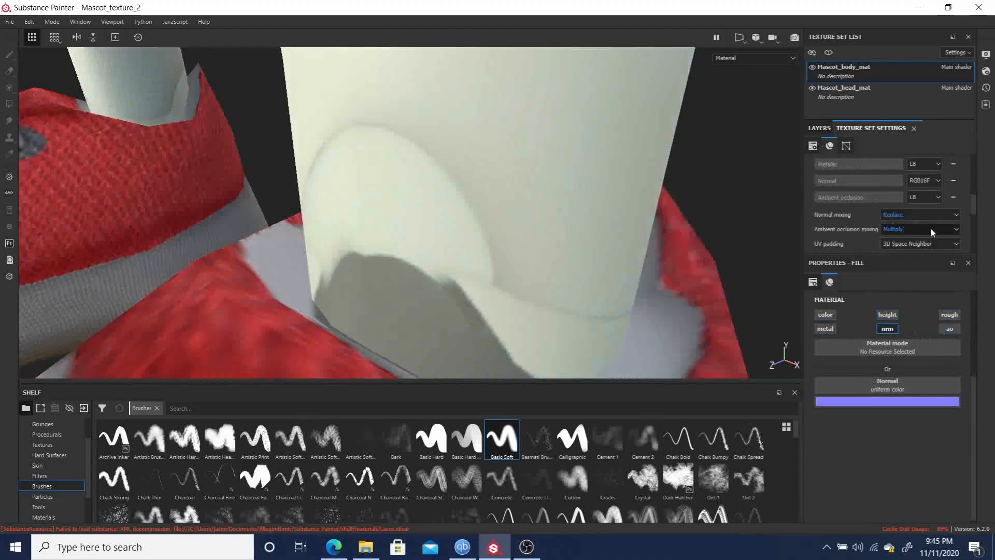
pyautogui.click(820, 129)
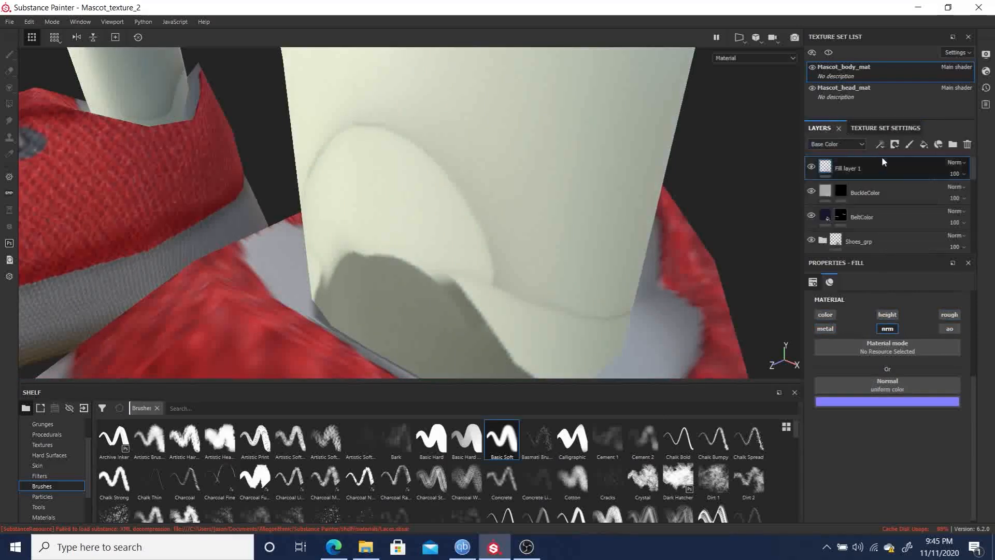
# Show the Normal channel in both the viewport and the layer stack.
pyautogui.click(760, 57)
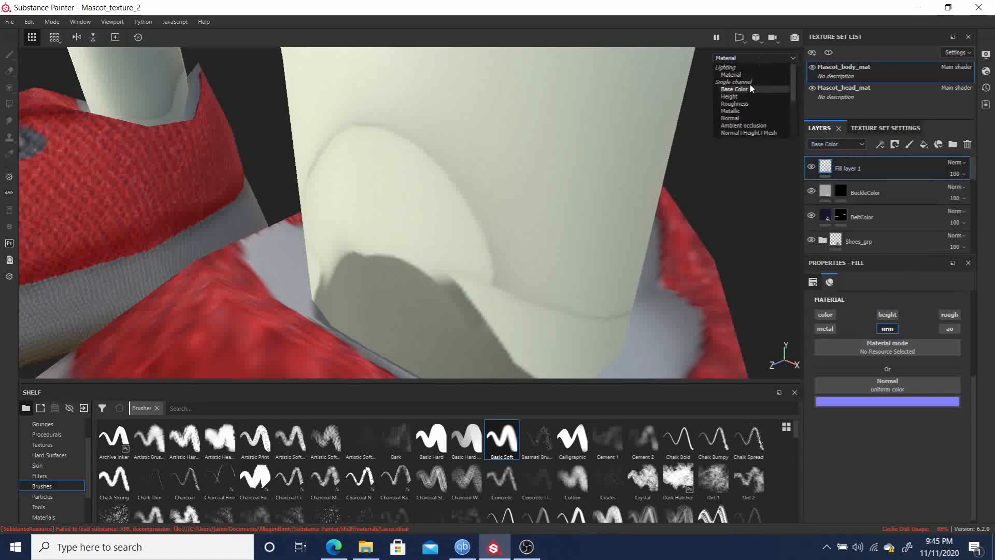
pyautogui.click(731, 118)
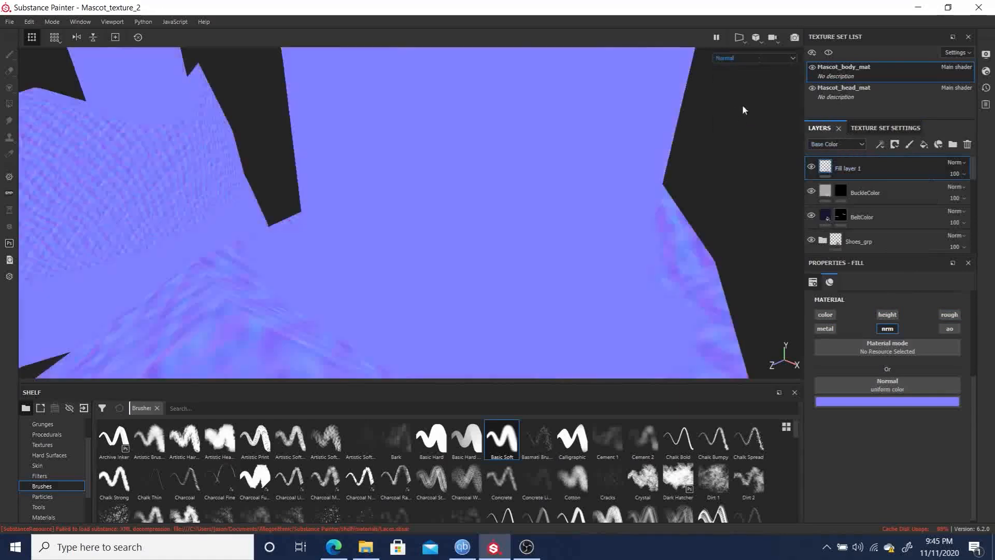
pyautogui.click(838, 142)
pyautogui.click(828, 183)
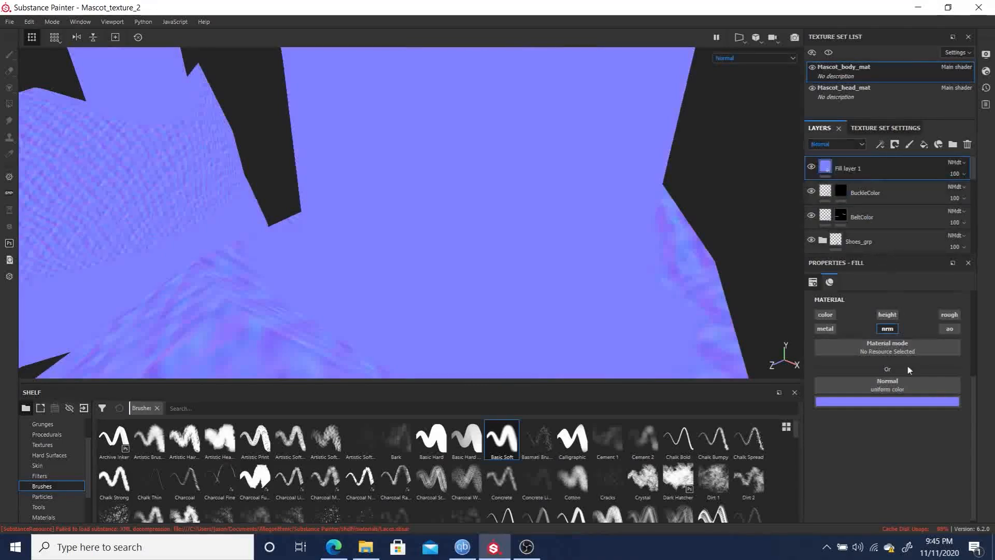
# Search the resources for "project" and assign Normal Map from Mesh Mascot_body_mat to the new fill layer's normal channel.
pyautogui.click(885, 386)
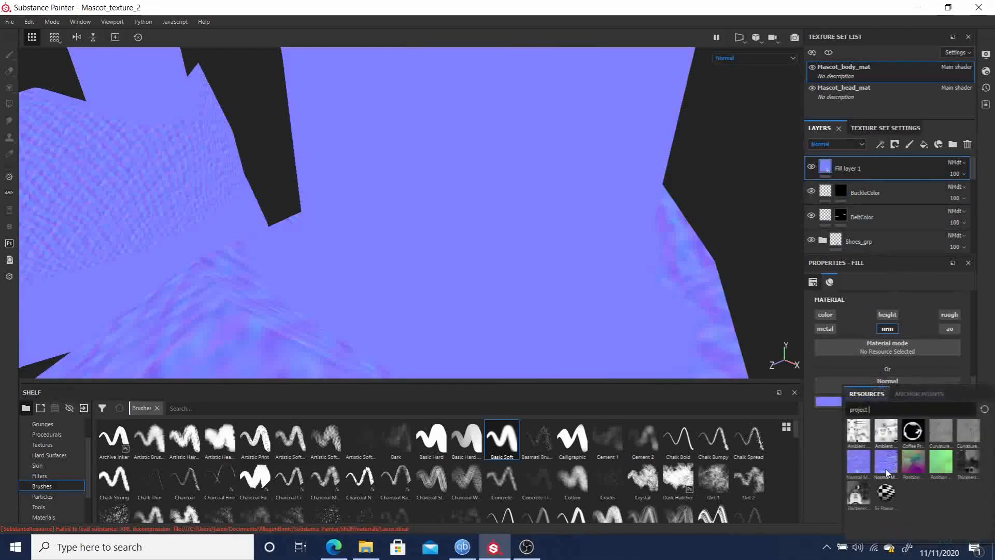
pyautogui.moveTo(862, 463)
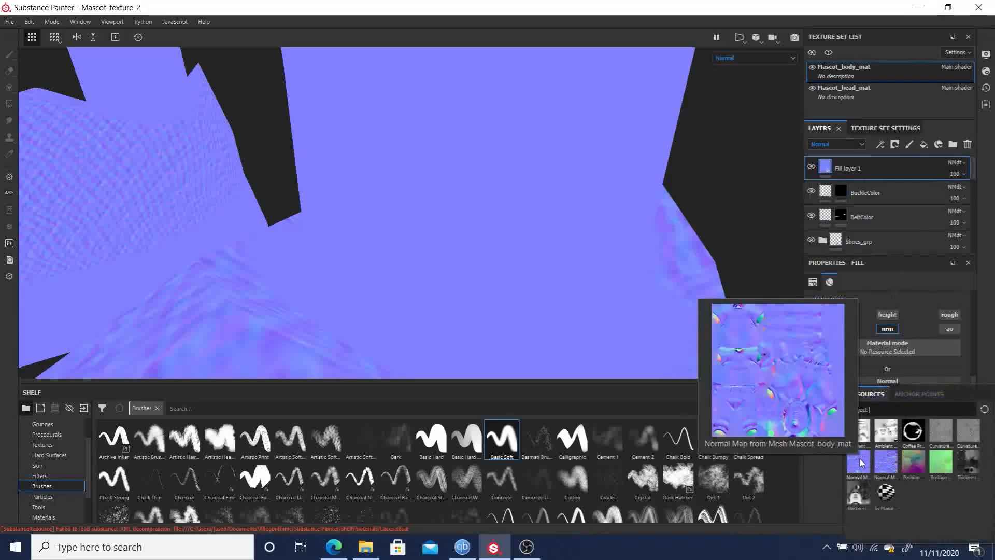
pyautogui.click(863, 463)
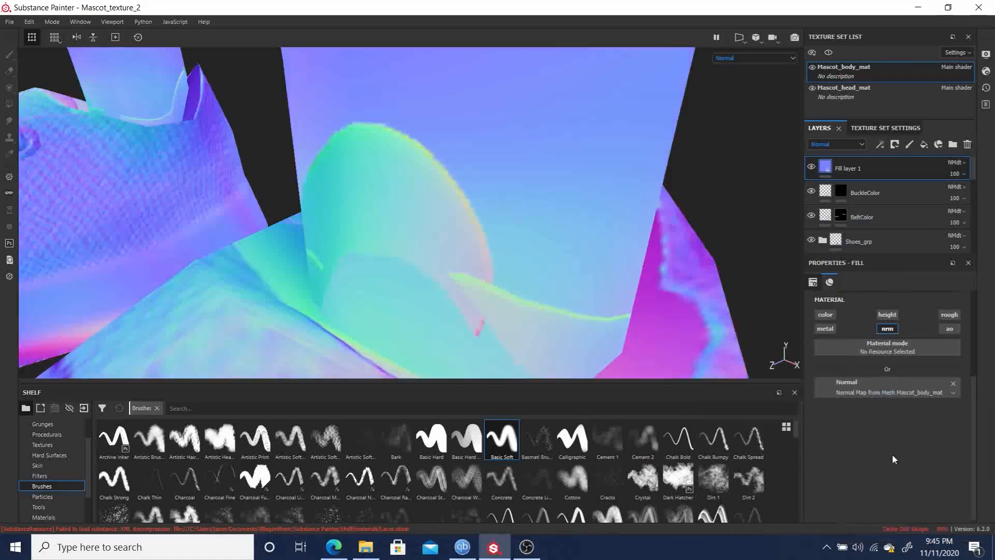
# Set the normal-map fill layer's blending to Normal and add a paint layer above it in Passthrough mode.
pyautogui.press('alt')
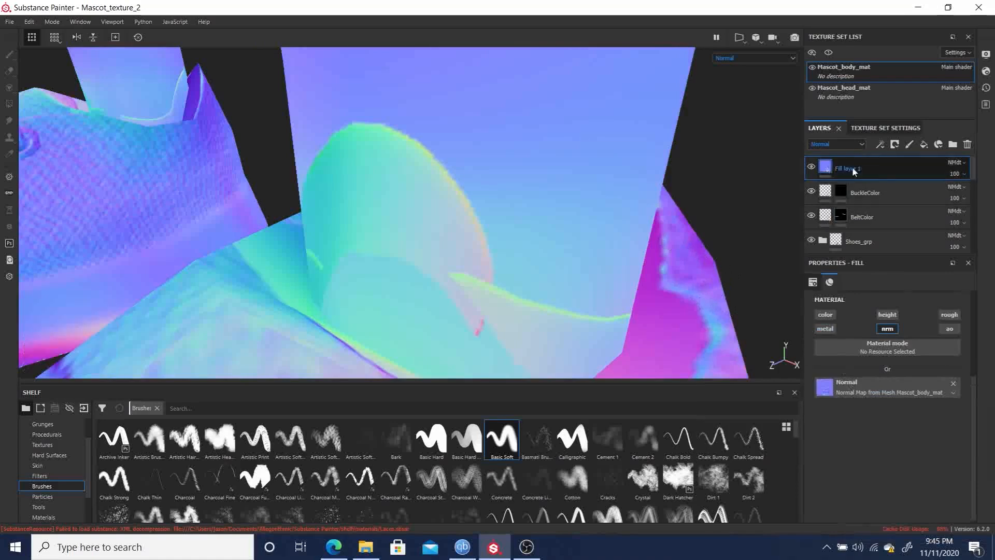
pyautogui.click(962, 162)
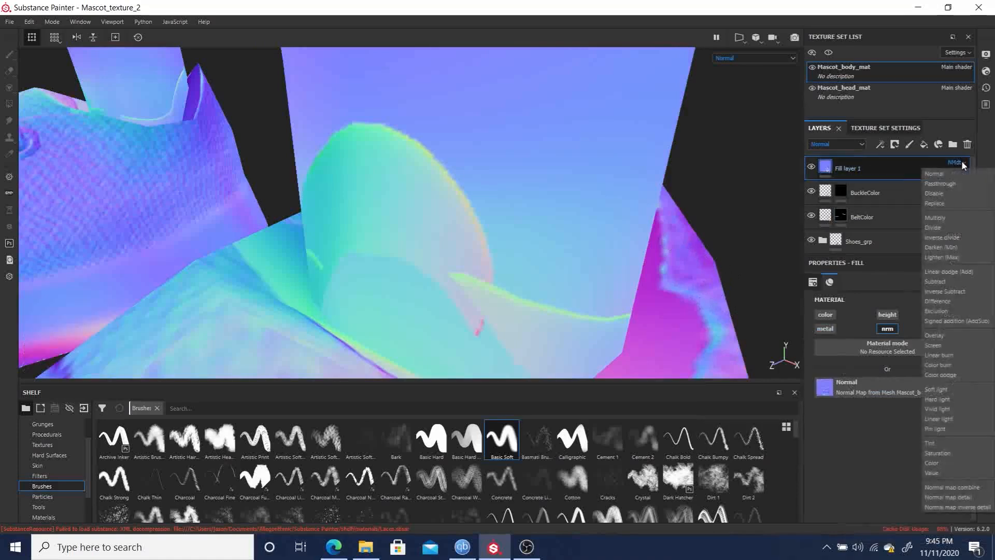
pyautogui.click(947, 173)
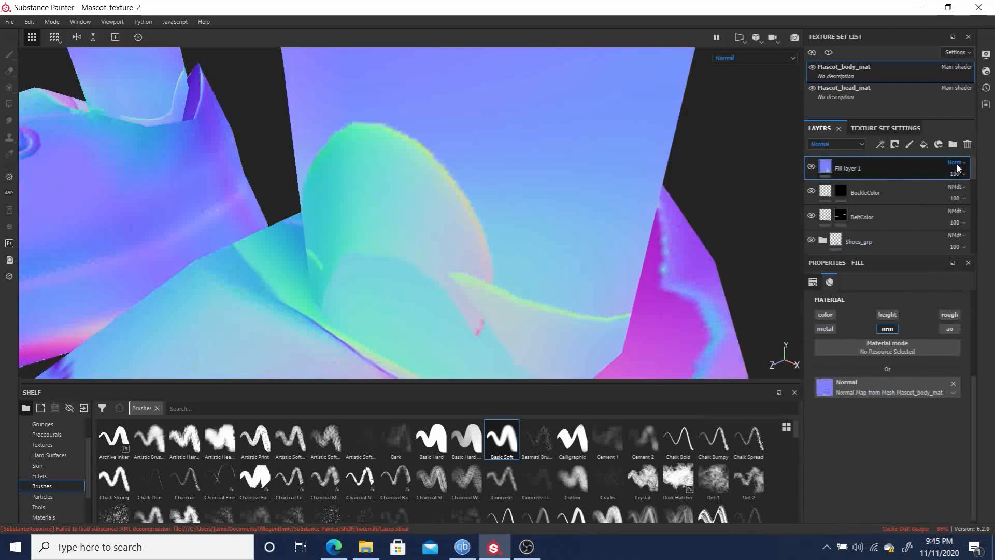
pyautogui.click(909, 146)
pyautogui.click(959, 162)
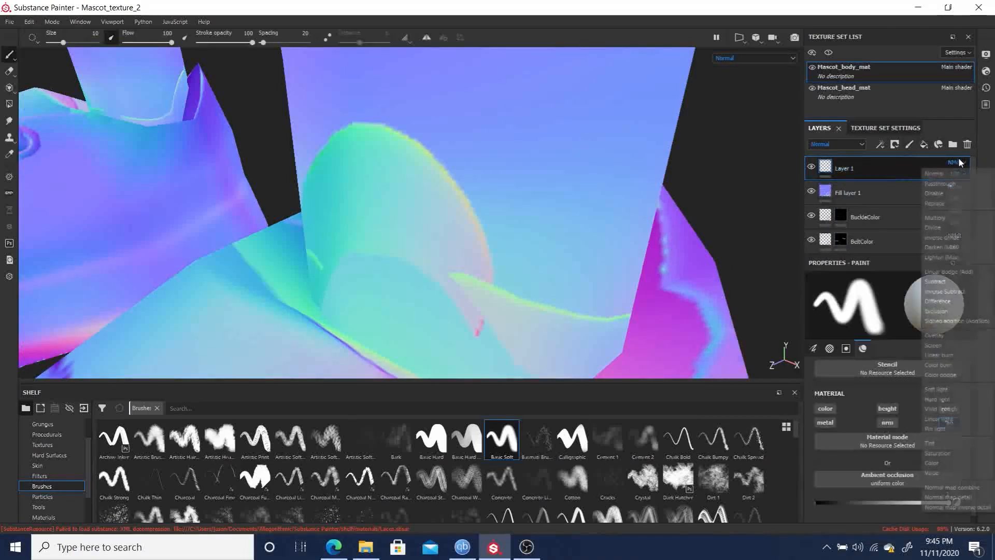
pyautogui.click(949, 183)
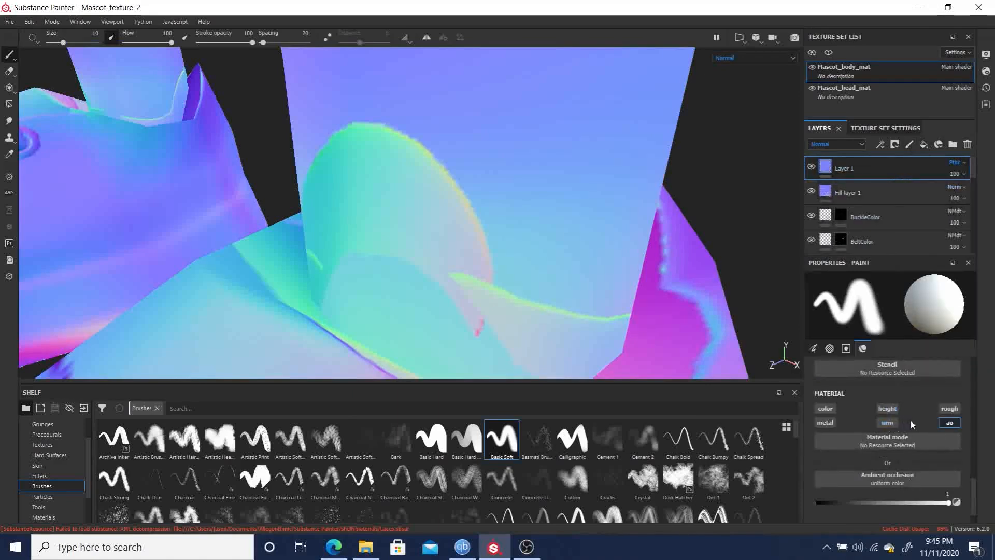
# Enable only the normal channel for painting and ready the Smudge tool at size 1.75.
pyautogui.click(887, 421)
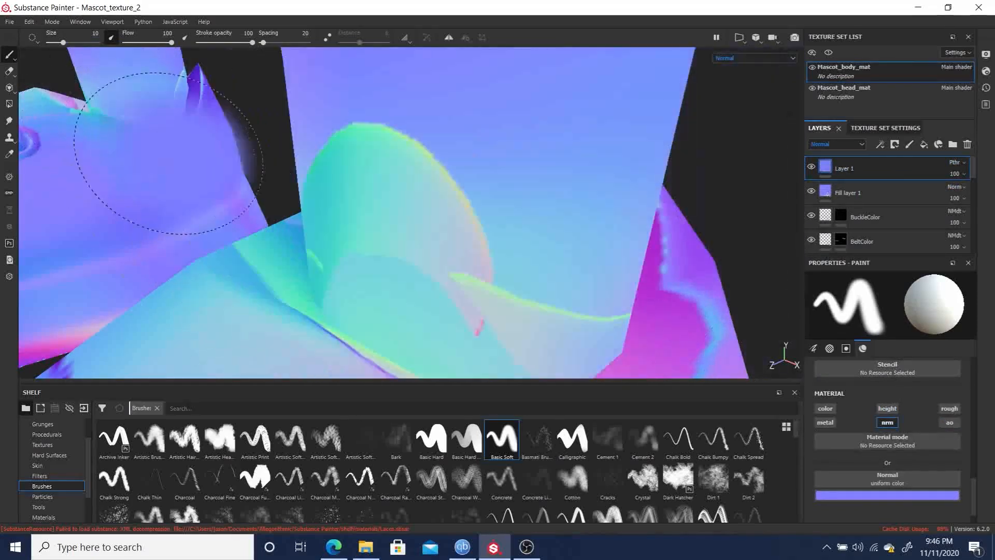
pyautogui.click(9, 121)
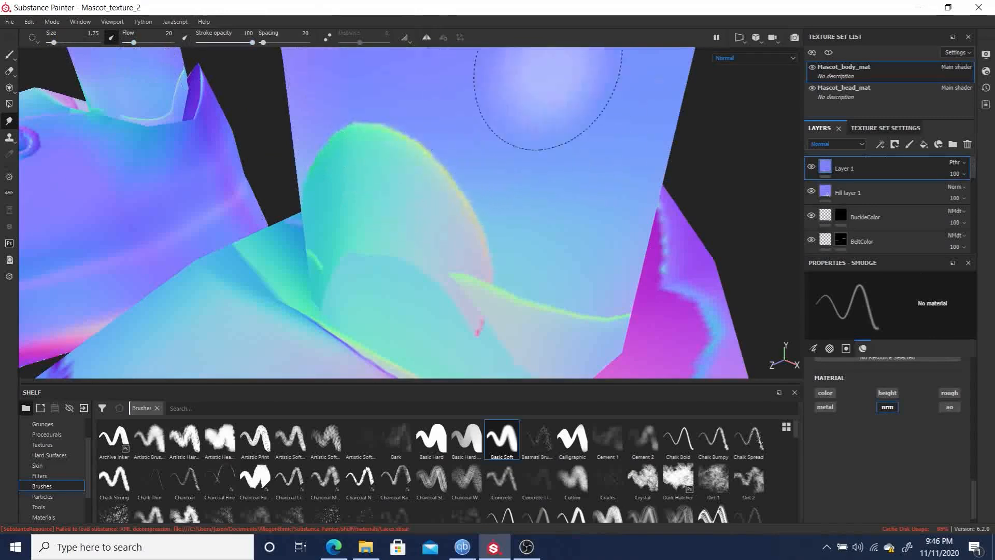
pyautogui.press('[')
pyautogui.press('[')
pyautogui.press(']')
pyautogui.press(']')
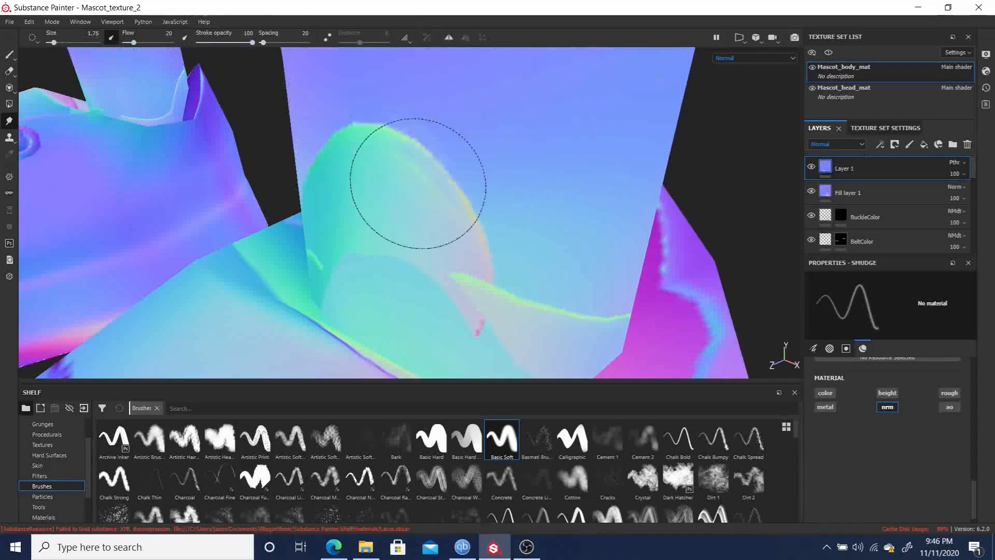
# Try smudging the tongue-shaped artefact on the front of the sock, and undo it together with the paint layer's Passthrough mode.
pyautogui.moveTo(382, 145)
pyautogui.mouseDown()
pyautogui.moveTo(417, 173)
pyautogui.moveTo(413, 195)
pyautogui.moveTo(532, 281)
pyautogui.moveTo(410, 256)
pyautogui.moveTo(461, 304)
pyautogui.moveTo(471, 289)
pyautogui.moveTo(562, 312)
pyautogui.mouseUp()
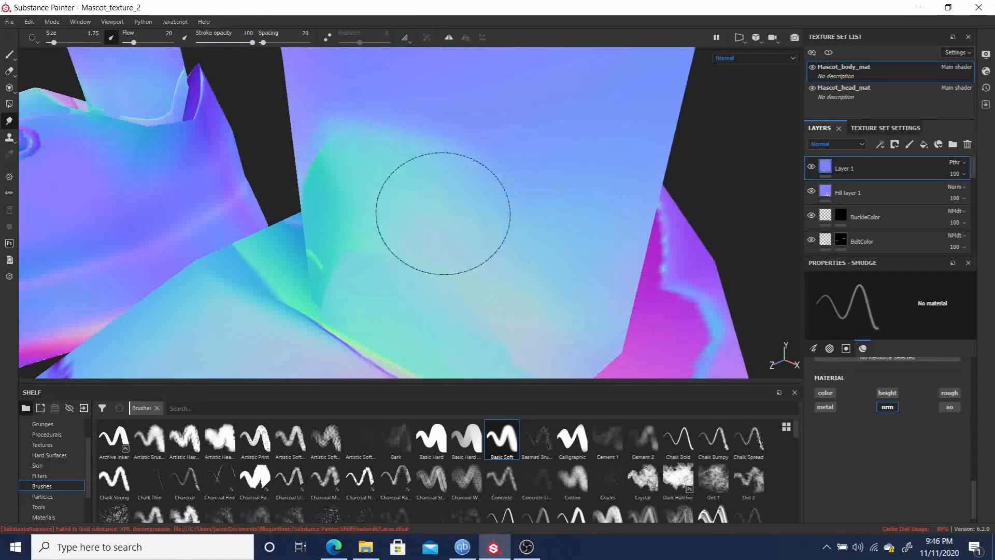
pyautogui.moveTo(475, 207)
pyautogui.keyDown('alt'); pyautogui.mouseDown()
pyautogui.moveTo(689, 231)
pyautogui.moveTo(524, 162)
pyautogui.moveTo(426, 143)
pyautogui.mouseUp(); pyautogui.keyUp('alt')
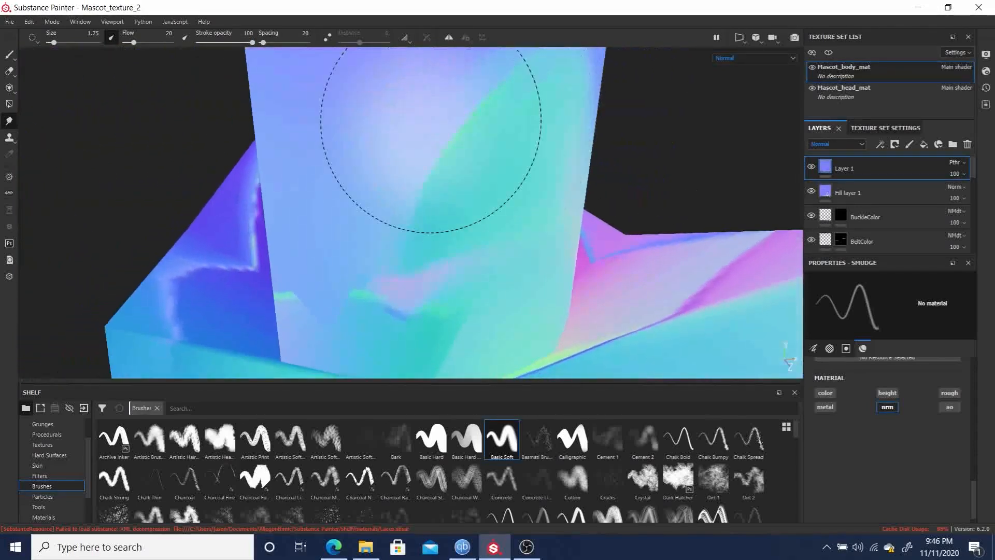
pyautogui.hotkey('ctrl', 'z')
pyautogui.hotkey('ctrl', 'z')
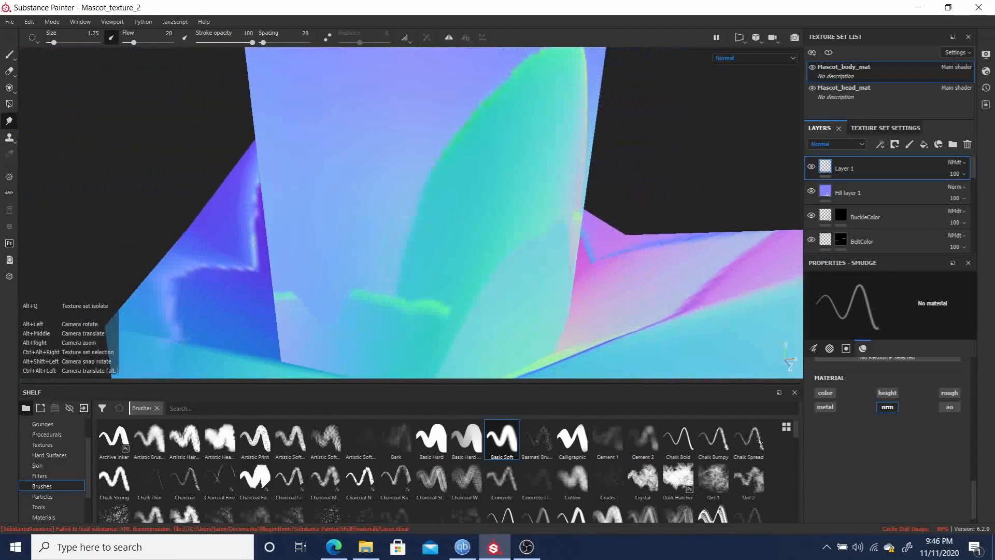
# Turn on symmetry for the Smudge tool, after trying Passthrough blending on the paint layer and undoing it.
pyautogui.keyDown('alt'); pyautogui.moveTo(679, 153); pyautogui.dragTo(453, 161); pyautogui.keyUp('alt')
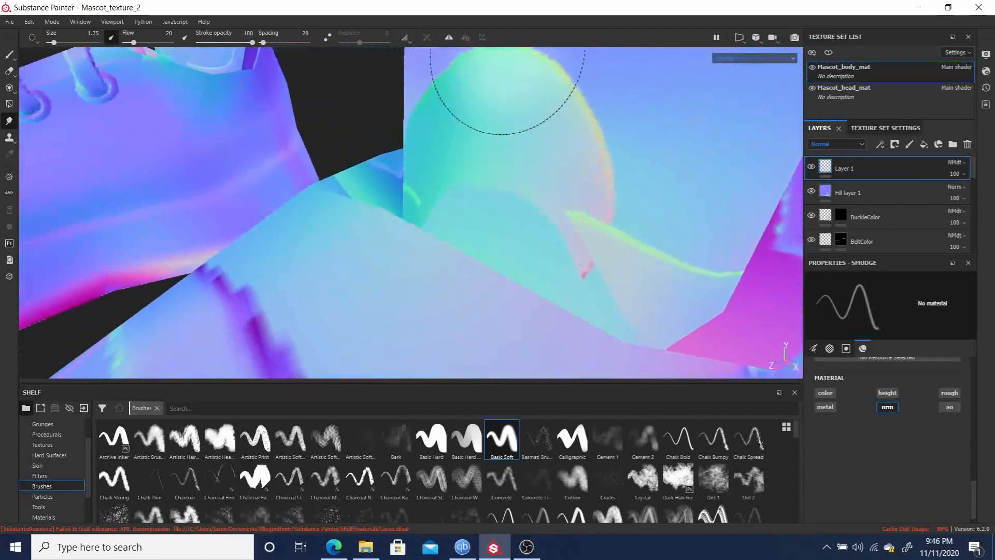
pyautogui.click(449, 38)
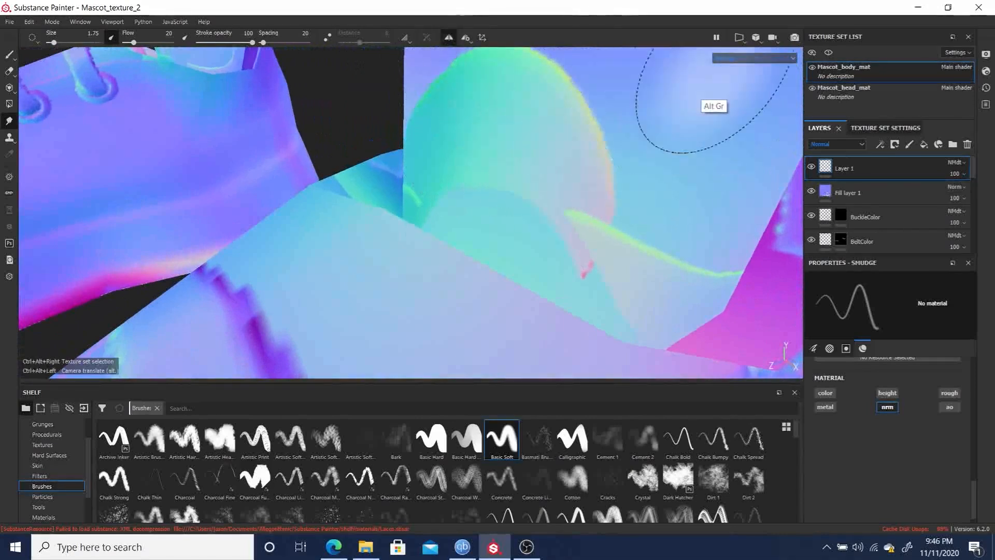
pyautogui.keyDown('alt'); pyautogui.moveTo(637, 173); pyautogui.dragTo(665, 240, button='middle'); pyautogui.keyUp('alt')
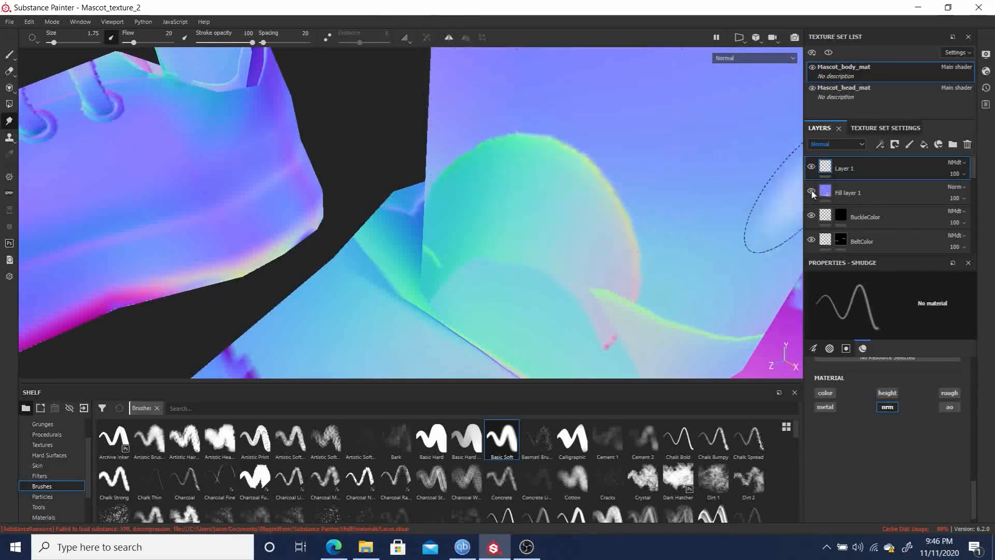
pyautogui.click(961, 162)
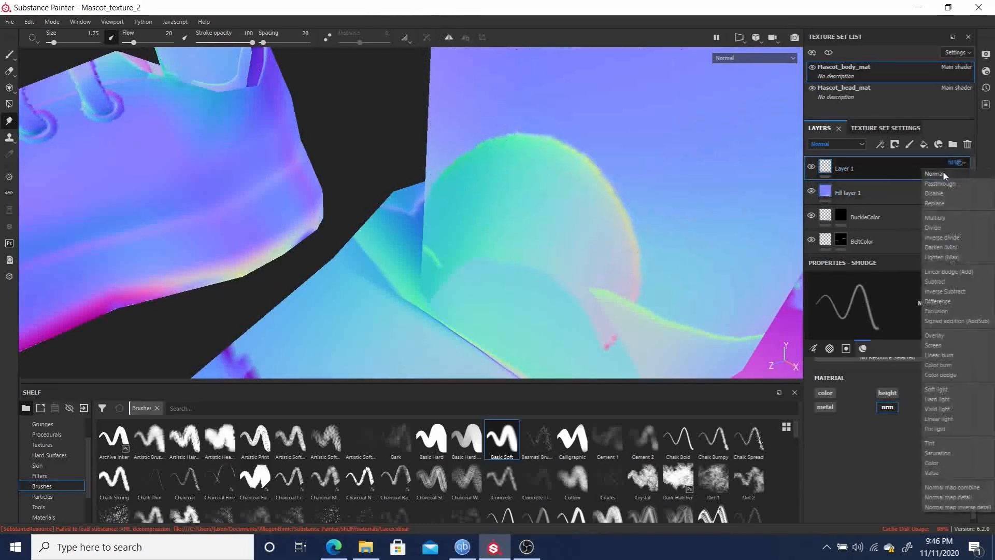
pyautogui.click(939, 184)
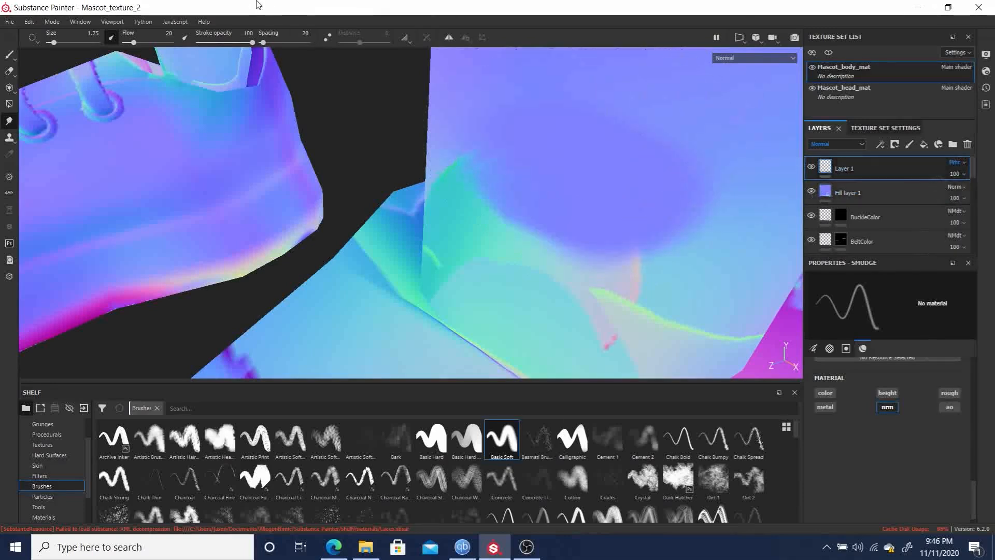
pyautogui.hotkey('ctrl', 'z')
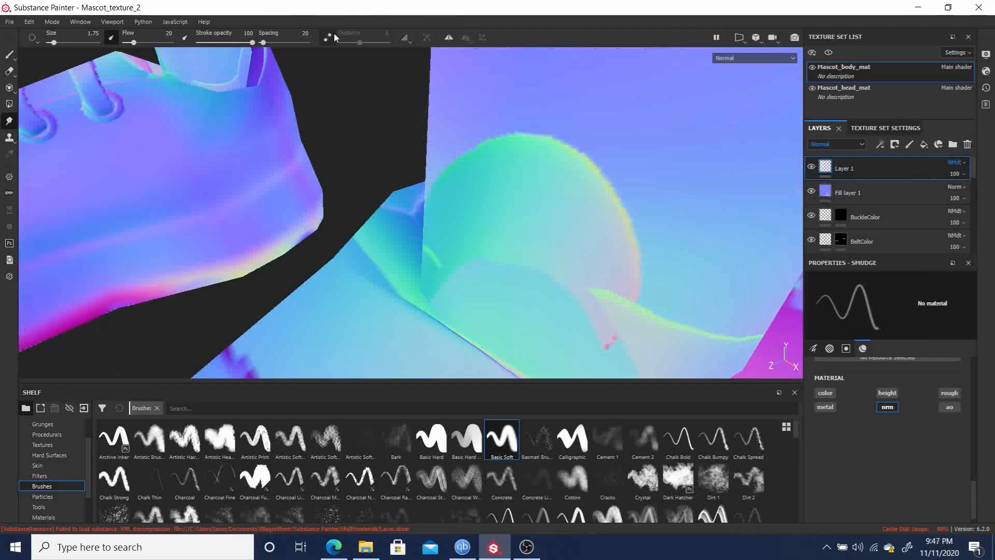
pyautogui.click(448, 37)
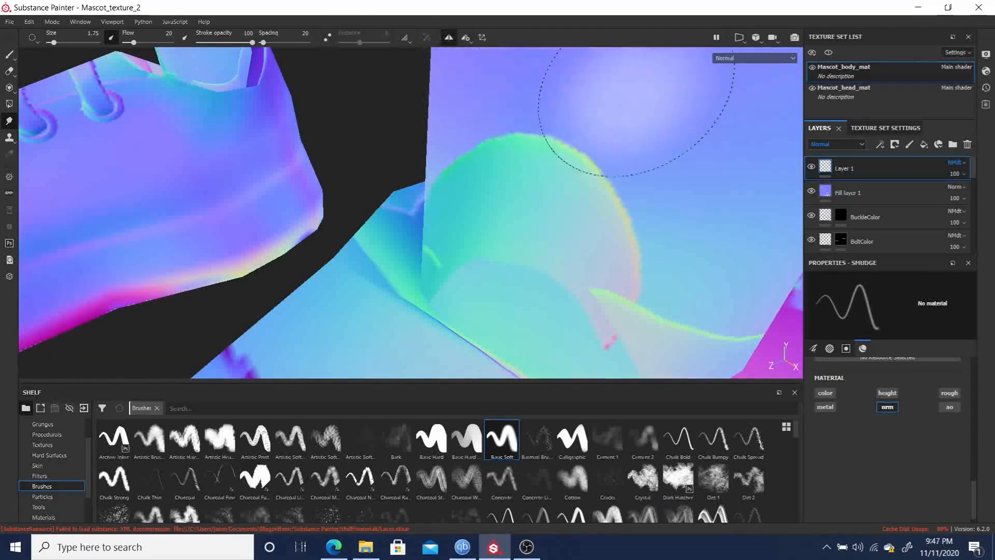
# Set the paint layer to Passthrough and smudge across the tongue-shaped artefact on the sock with symmetry on.
pyautogui.click(956, 162)
pyautogui.click(940, 187)
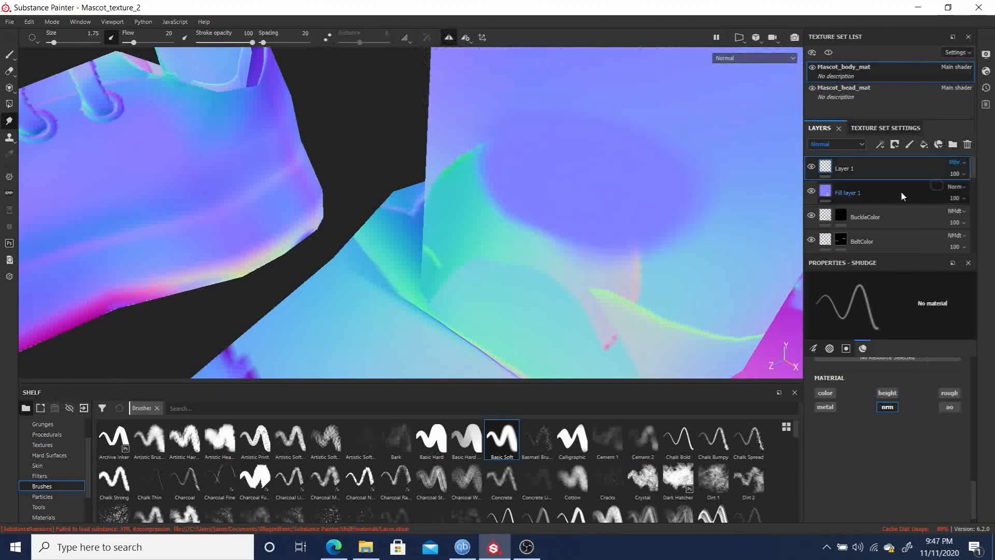
pyautogui.press('alt')
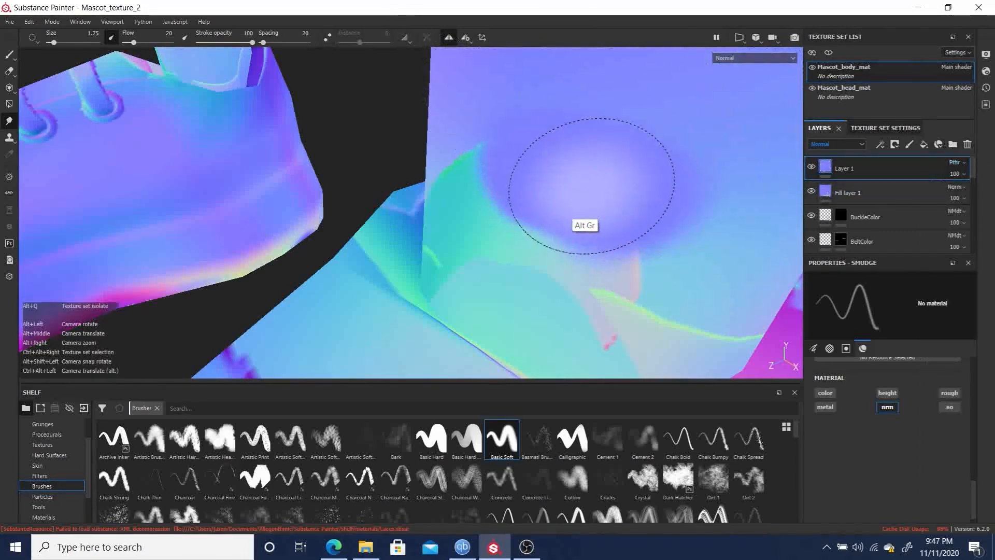
pyautogui.moveTo(671, 245)
pyautogui.keyDown('ctrl'); pyautogui.keyDown('alt'); pyautogui.mouseDown()
pyautogui.moveTo(573, 145)
pyautogui.moveTo(596, 189)
pyautogui.mouseUp(); pyautogui.keyUp('alt'); pyautogui.keyUp('ctrl')
pyautogui.moveTo(607, 238)
pyautogui.mouseDown()
pyautogui.moveTo(556, 140)
pyautogui.moveTo(551, 202)
pyautogui.moveTo(530, 184)
pyautogui.moveTo(588, 192)
pyautogui.moveTo(585, 117)
pyautogui.moveTo(660, 164)
pyautogui.moveTo(709, 218)
pyautogui.moveTo(655, 232)
pyautogui.moveTo(633, 188)
pyautogui.moveTo(584, 263)
pyautogui.moveTo(540, 239)
pyautogui.mouseUp()
pyautogui.moveTo(493, 197)
pyautogui.mouseDown()
pyautogui.moveTo(522, 89)
pyautogui.moveTo(511, 166)
pyautogui.moveTo(478, 122)
pyautogui.moveTo(491, 104)
pyautogui.moveTo(468, 178)
pyautogui.moveTo(425, 200)
pyautogui.moveTo(434, 178)
pyautogui.moveTo(592, 106)
pyautogui.mouseUp()
# Undo the symmetric smudging, the paint layer and the fill layer's blending change.
pyautogui.hotkey('ctrl', 'z')
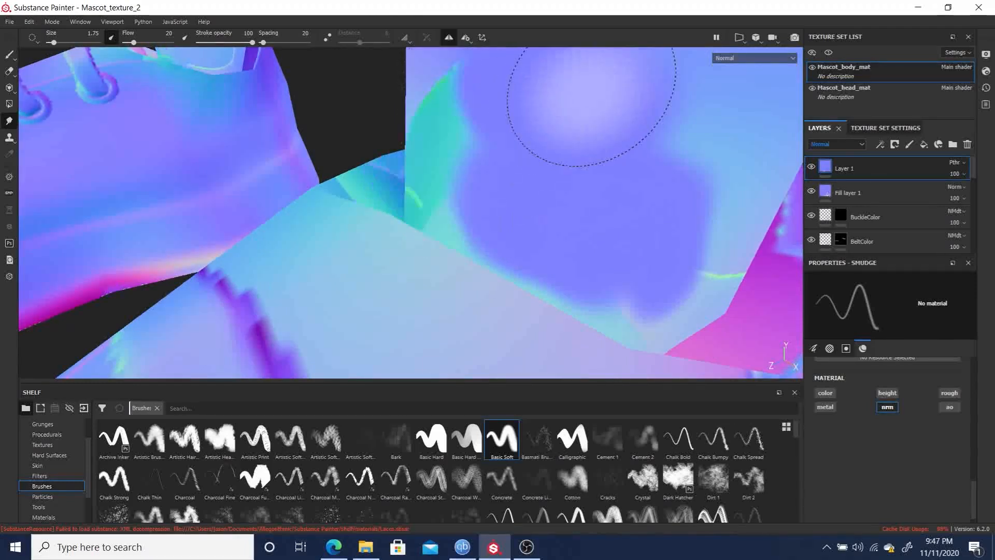
pyautogui.hotkey('ctrl', 'z')
pyautogui.hotkey('ctrl', 'z')
pyautogui.hotkey('ctrl', 'z')
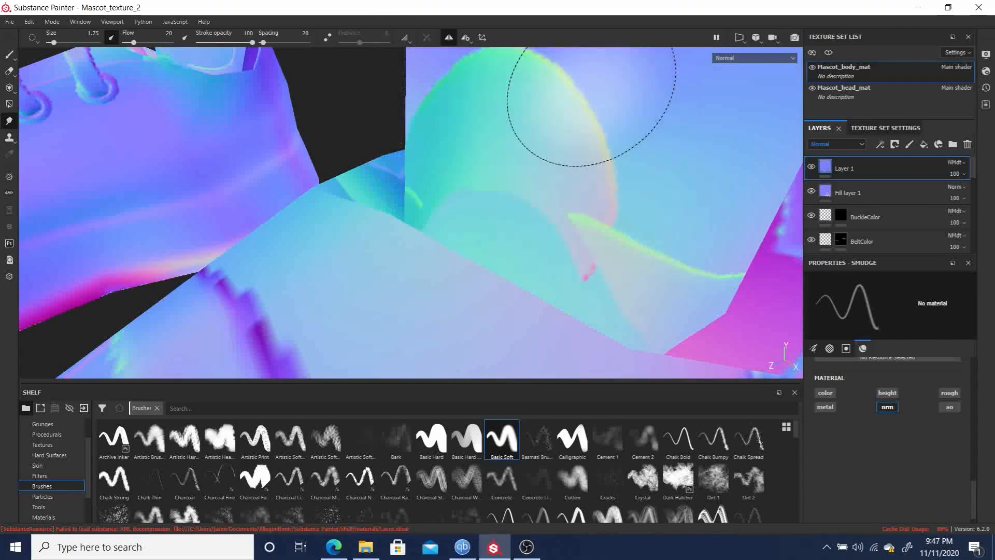
pyautogui.hotkey('ctrl', 'z')
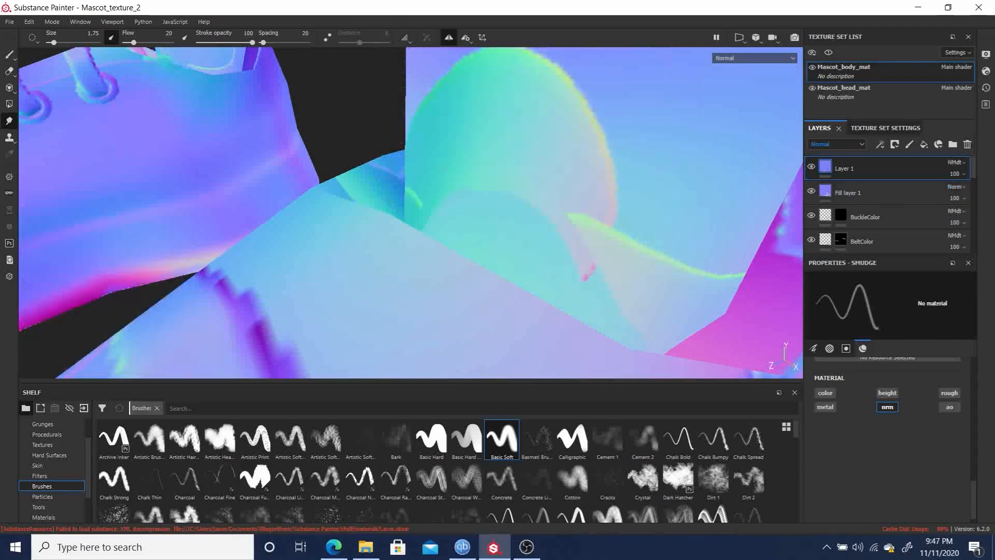
pyautogui.hotkey('ctrl', 'z')
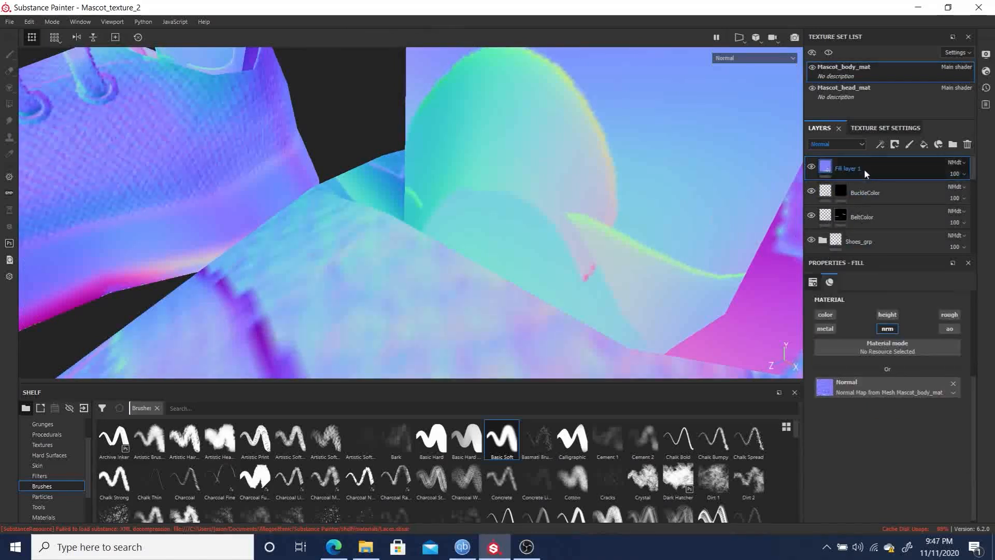
# Set the fill layer's normal blending to Normal and add a new paint layer above it in Passthrough mode.
pyautogui.click(959, 163)
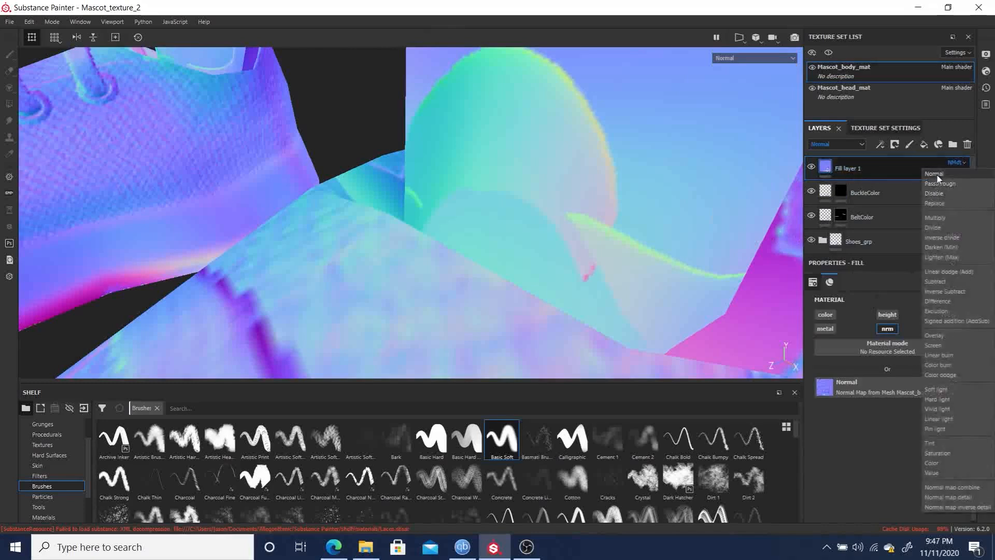
pyautogui.click(939, 176)
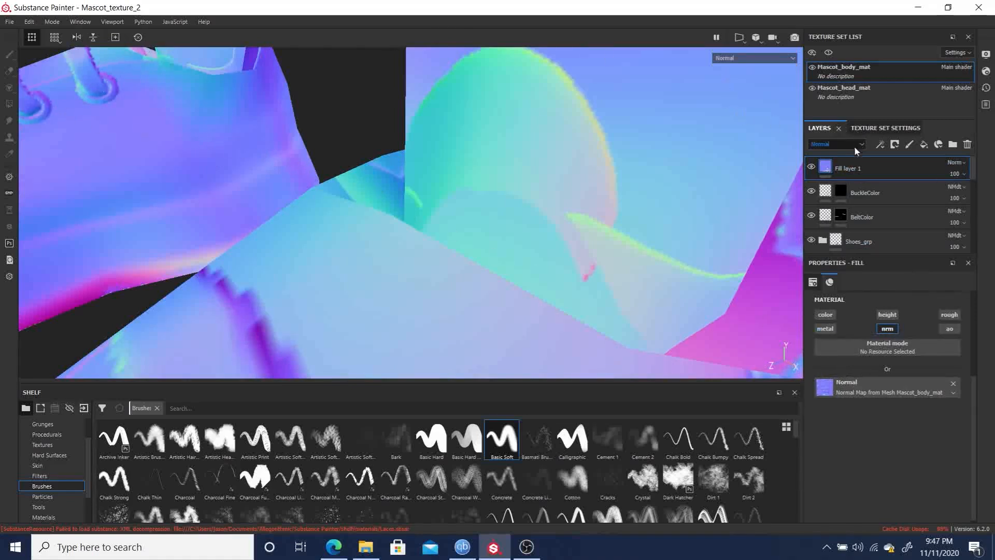
pyautogui.click(909, 144)
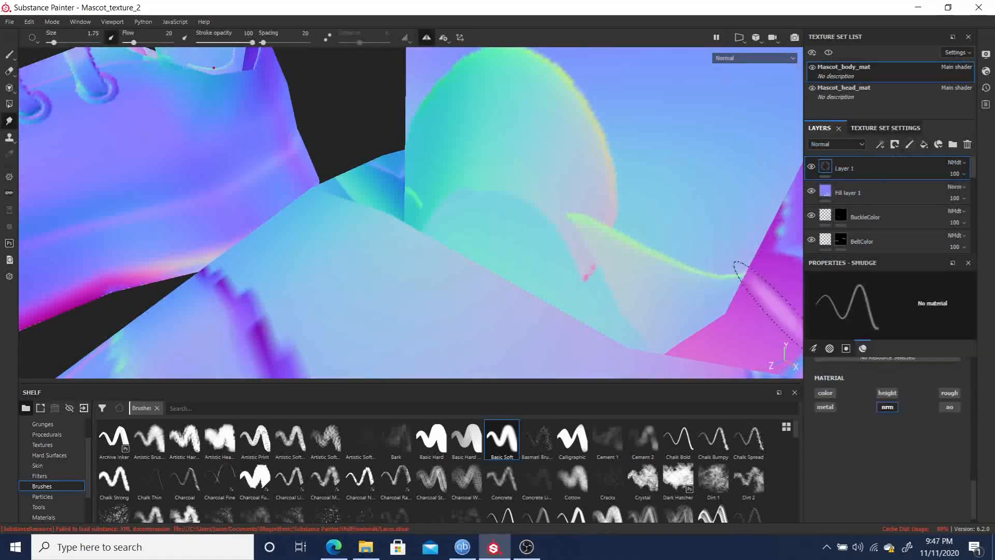
pyautogui.click(956, 162)
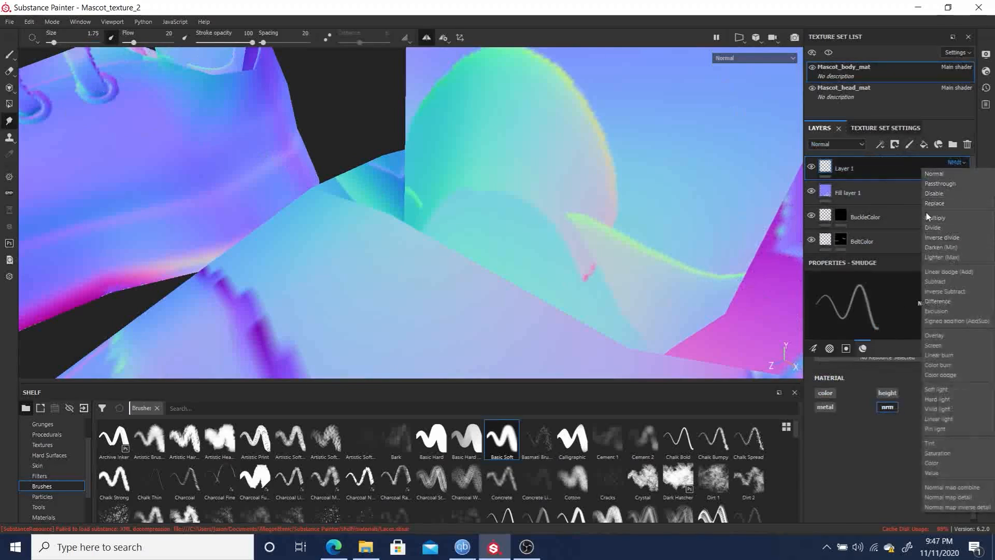
pyautogui.click(940, 184)
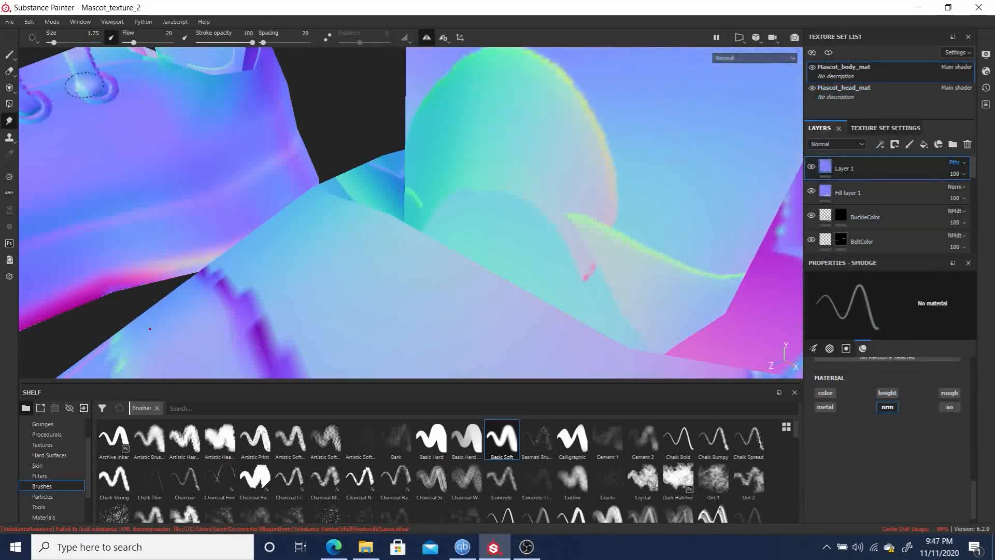
# Smudge over the upper edge of the tongue-shaped artefact on the front of the sock.
pyautogui.moveTo(566, 133)
pyautogui.mouseDown()
pyautogui.moveTo(617, 100)
pyautogui.moveTo(632, 178)
pyautogui.moveTo(586, 91)
pyautogui.moveTo(523, 79)
pyautogui.mouseUp()
pyautogui.moveTo(622, 166)
pyautogui.keyDown('alt'); pyautogui.mouseDown()
pyautogui.moveTo(553, 131)
pyautogui.moveTo(546, 149)
pyautogui.moveTo(480, 54)
pyautogui.mouseUp(); pyautogui.keyUp('alt')
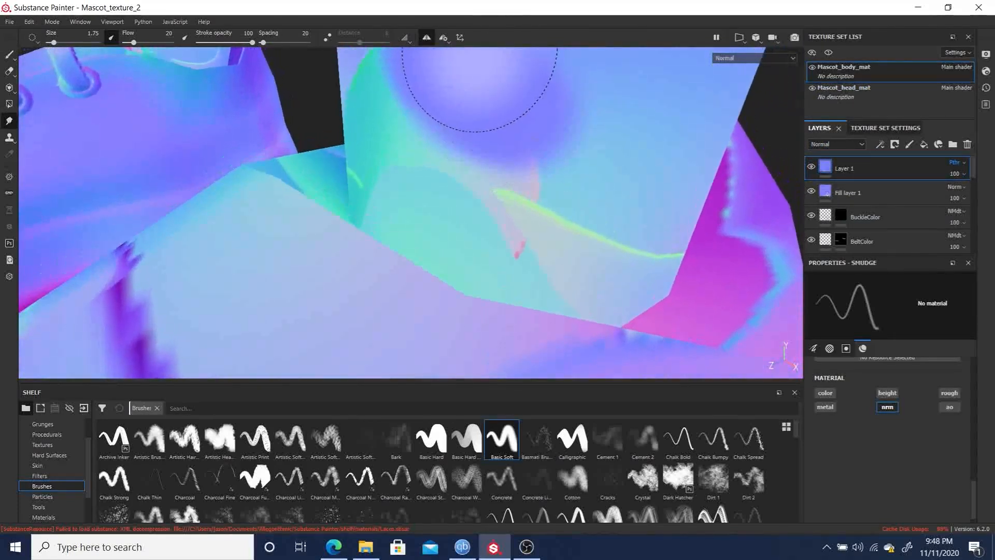
pyautogui.scroll(2, 445, 52)
pyautogui.scroll(-6, 438, 72)
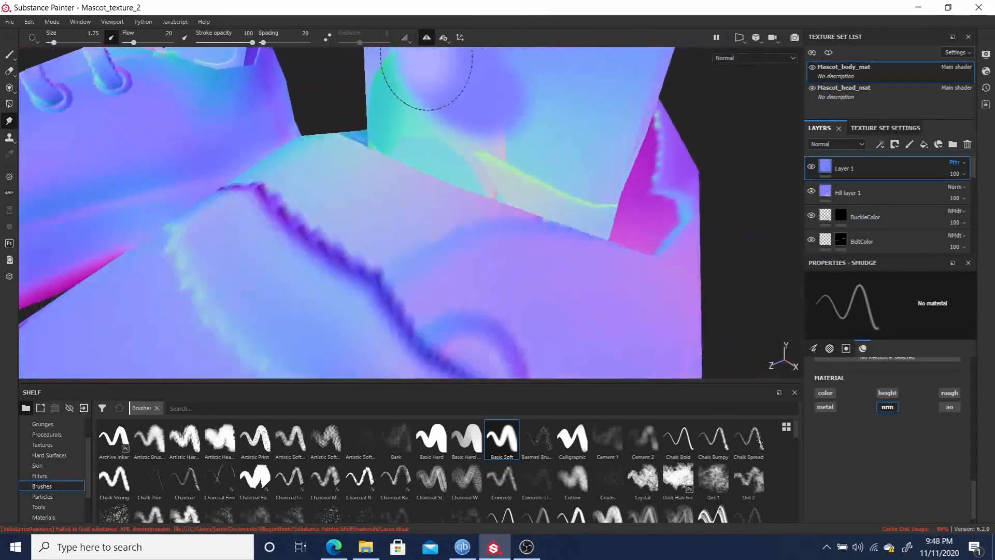
# Examine the smudged area on the sock and compare it with the opposite leg and shoe from several angles.
pyautogui.scroll(-2, 482, 116)
pyautogui.keyDown('alt'); pyautogui.moveTo(532, 136); pyautogui.dragTo(557, 231, button='middle'); pyautogui.keyUp('alt')
pyautogui.keyDown('alt'); pyautogui.moveTo(562, 208); pyautogui.dragTo(520, 126); pyautogui.keyUp('alt')
pyautogui.keyDown('alt'); pyautogui.moveTo(520, 126); pyautogui.dragTo(675, 141, button='right'); pyautogui.keyUp('alt')
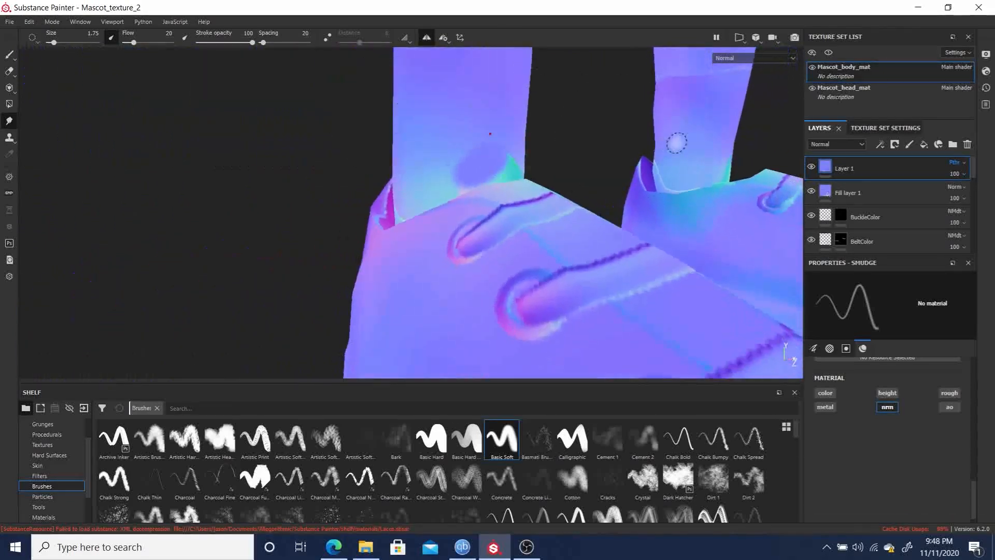
pyautogui.keyDown('alt'); pyautogui.moveTo(676, 142); pyautogui.dragTo(549, 148); pyautogui.keyUp('alt')
pyautogui.keyDown('alt'); pyautogui.moveTo(653, 131); pyautogui.dragTo(495, 144, button='middle'); pyautogui.keyUp('alt')
pyautogui.keyDown('alt'); pyautogui.moveTo(631, 141); pyautogui.dragTo(577, 191); pyautogui.keyUp('alt')
pyautogui.keyDown('alt'); pyautogui.moveTo(627, 210); pyautogui.dragTo(817, 260, button='right'); pyautogui.keyUp('alt')
pyautogui.keyDown('alt'); pyautogui.moveTo(474, 171); pyautogui.dragTo(611, 207, button='right'); pyautogui.keyUp('alt')
pyautogui.moveTo(611, 208)
pyautogui.keyDown('alt'); pyautogui.mouseDown(button='middle')
pyautogui.moveTo(617, 200)
pyautogui.moveTo(575, 154)
pyautogui.moveTo(573, 125)
pyautogui.mouseUp(button='middle'); pyautogui.keyUp('alt')
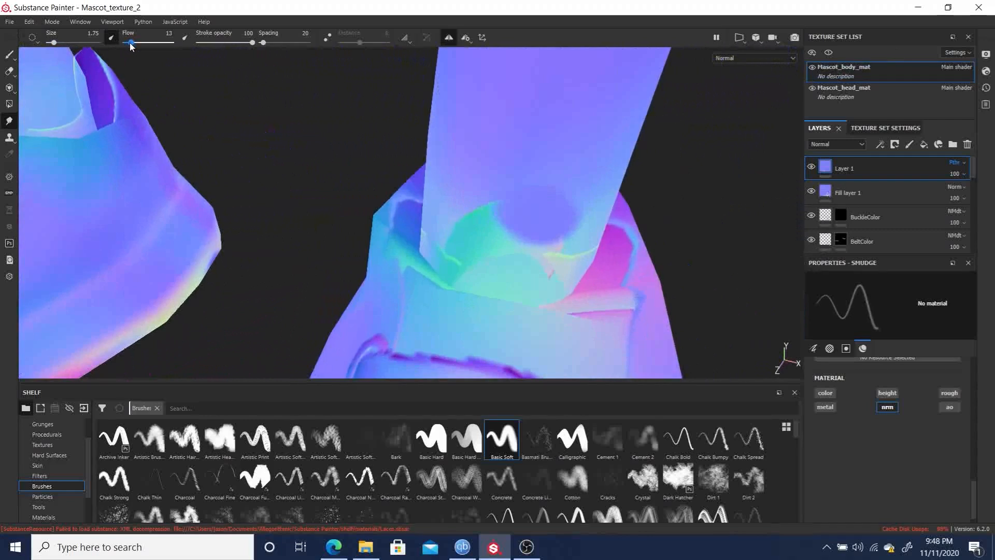
# Lower the smudge flow to 10 and smudge away the tongue-shaped artefact on the front of the sock.
pyautogui.moveTo(501, 232)
pyautogui.mouseDown()
pyautogui.moveTo(474, 192)
pyautogui.moveTo(539, 262)
pyautogui.moveTo(562, 271)
pyautogui.moveTo(528, 258)
pyautogui.moveTo(462, 256)
pyautogui.moveTo(464, 267)
pyautogui.mouseUp()
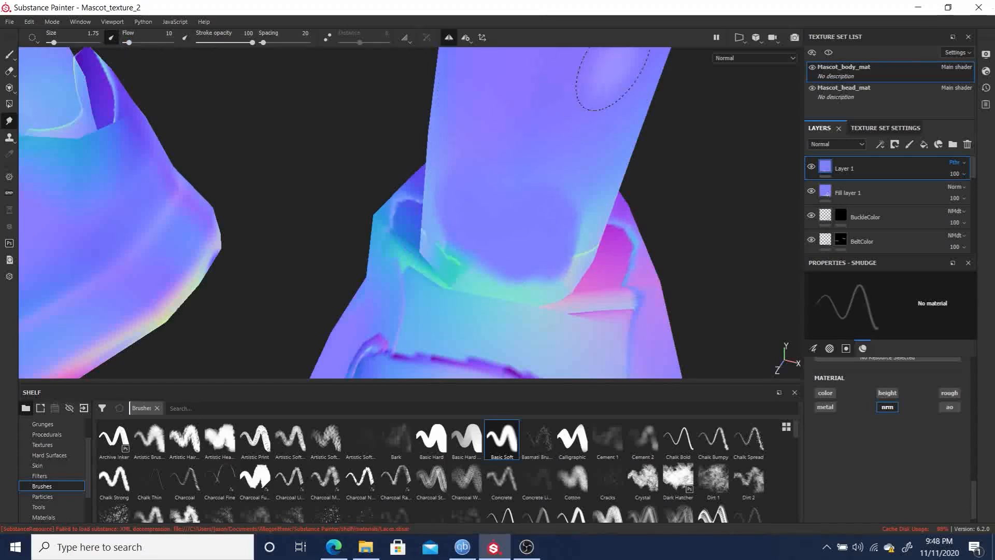
pyautogui.keyDown('alt'); pyautogui.moveTo(601, 132); pyautogui.dragTo(605, 177); pyautogui.keyUp('alt')
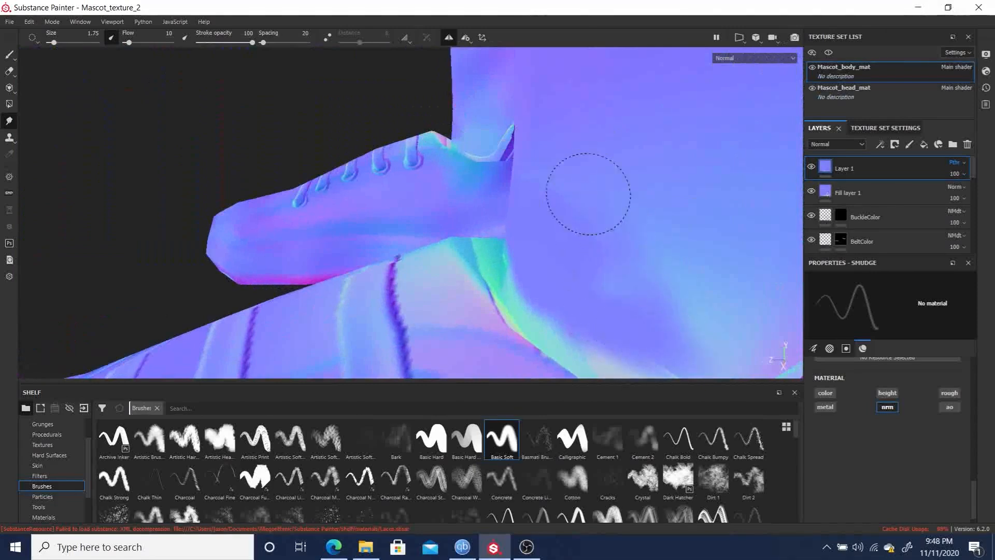
# Change the fill layer's normal blending mode to Normal map combine.
pyautogui.press('alt')
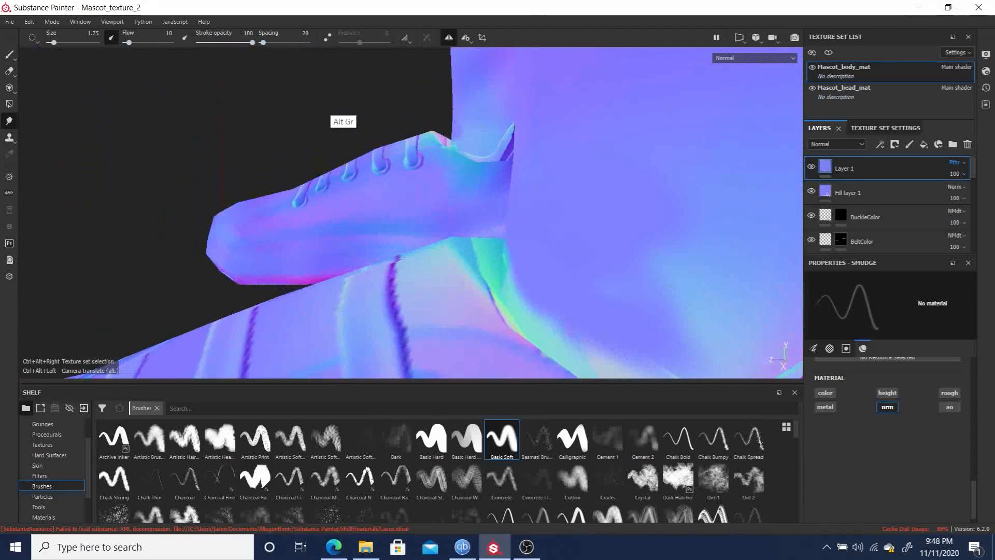
pyautogui.keyDown('alt'); pyautogui.moveTo(317, 60); pyautogui.dragTo(183, 41); pyautogui.keyUp('alt')
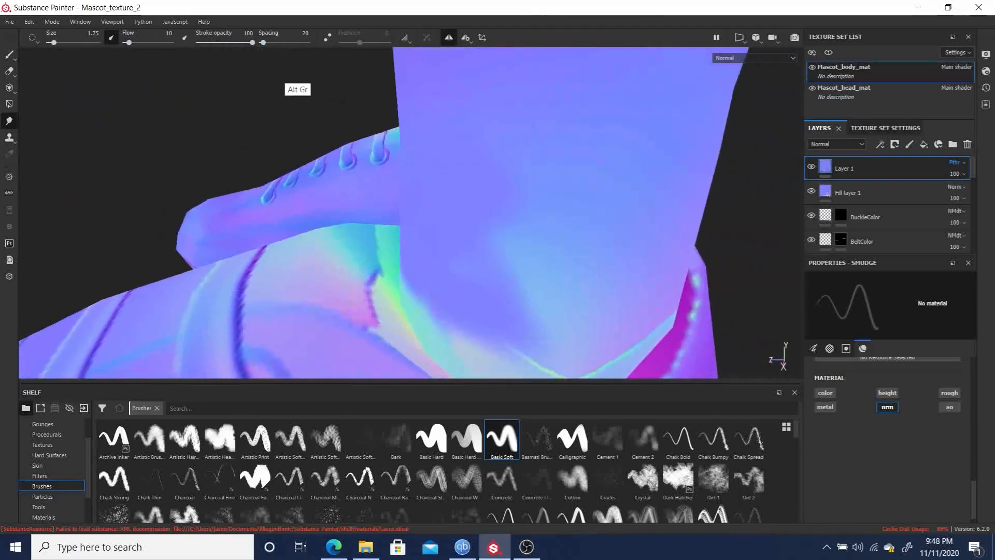
pyautogui.click(953, 187)
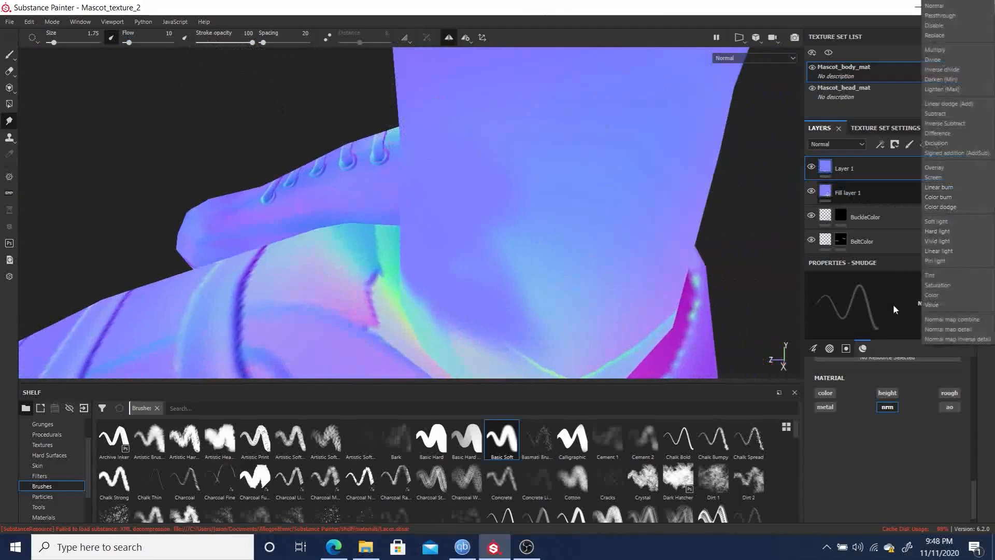
pyautogui.click(947, 320)
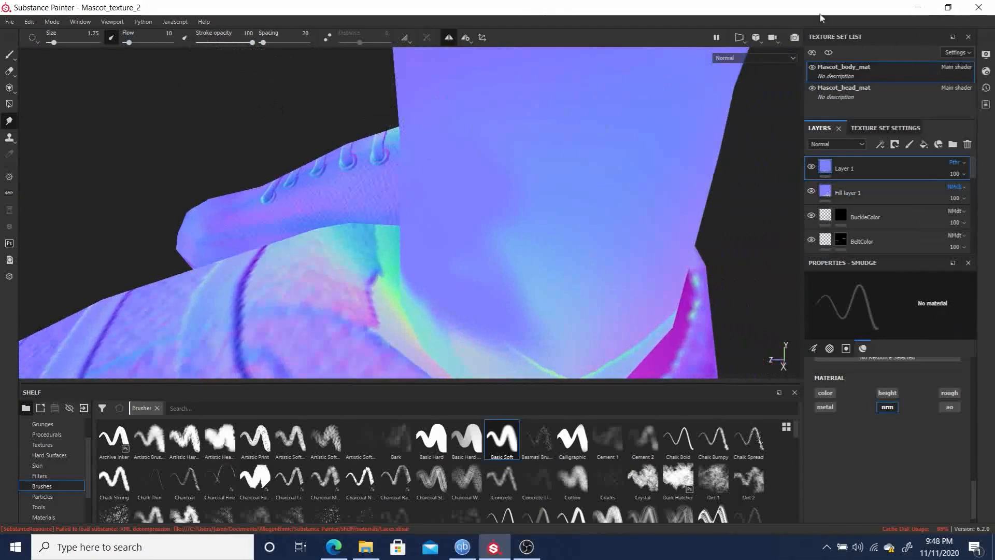
pyautogui.click(957, 186)
pyautogui.click(960, 164)
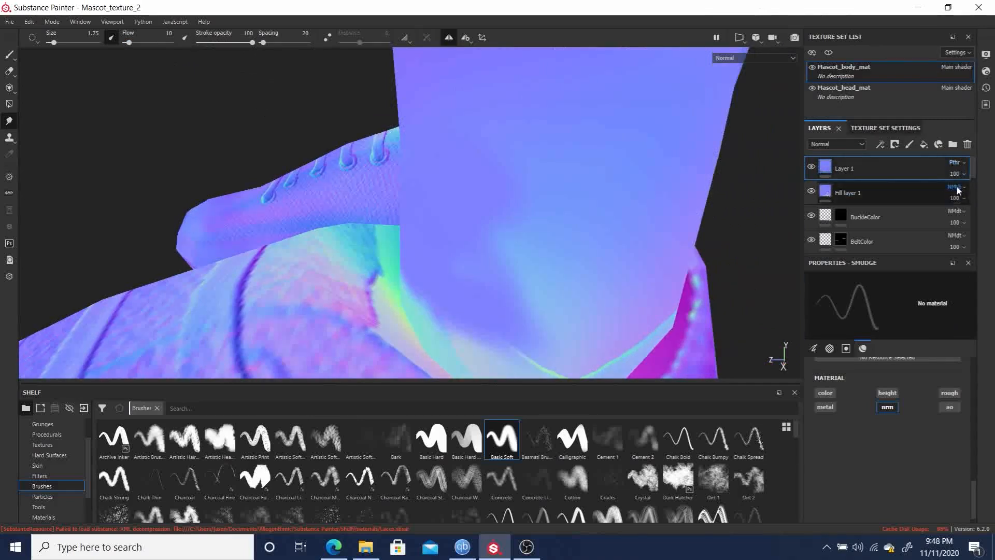
pyautogui.click(957, 188)
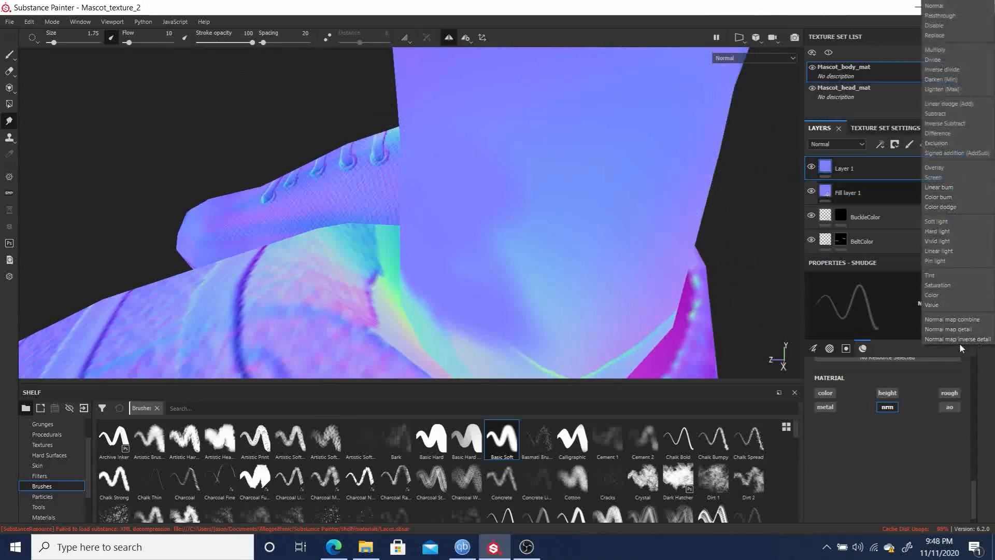
pyautogui.click(956, 319)
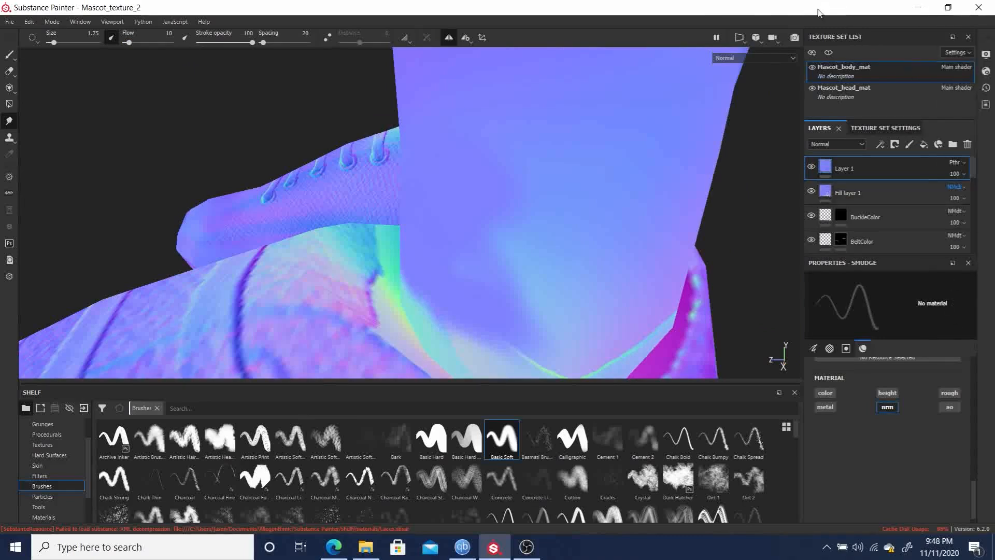
# Check the normal mixing setting of the body texture set and the channel displayed on the model.
pyautogui.click(881, 128)
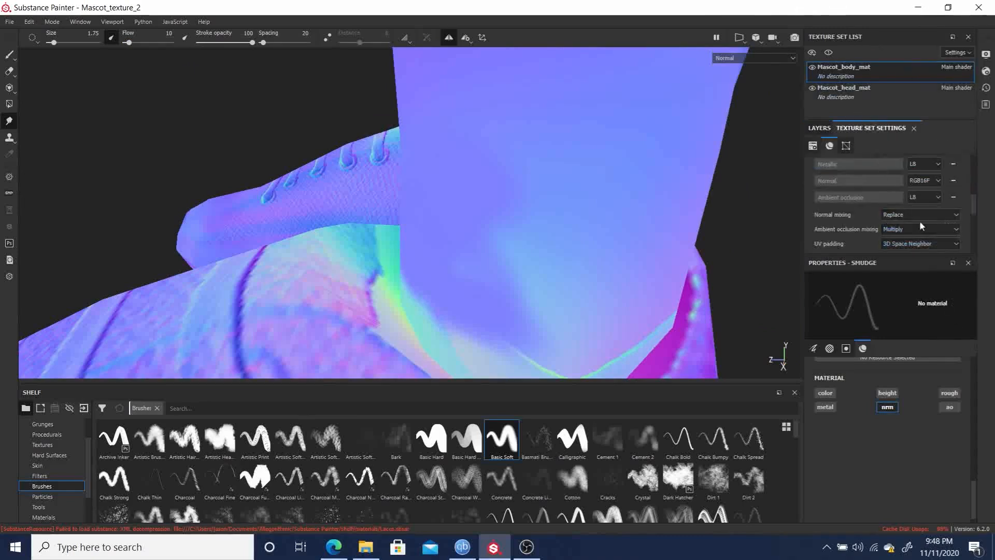
pyautogui.click(897, 214)
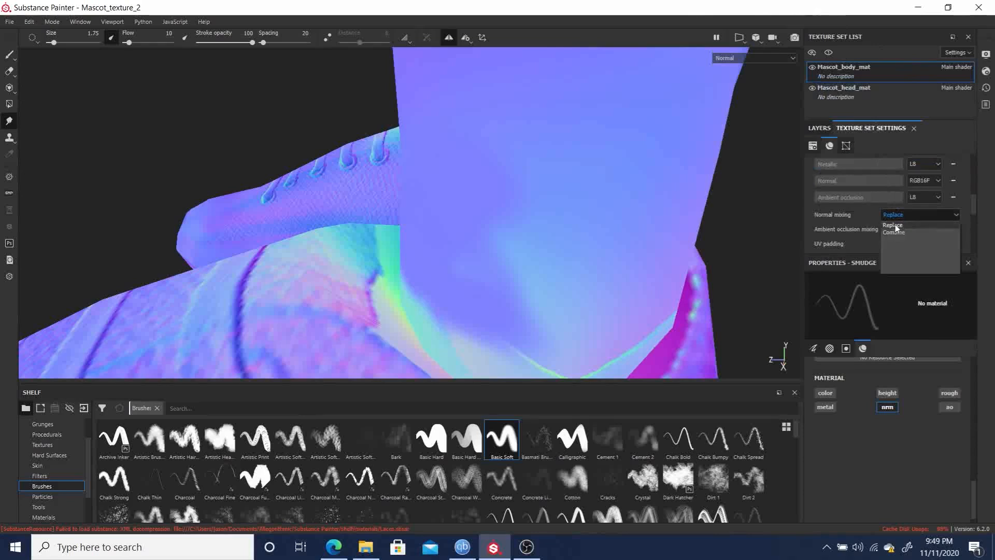
pyautogui.click(975, 205)
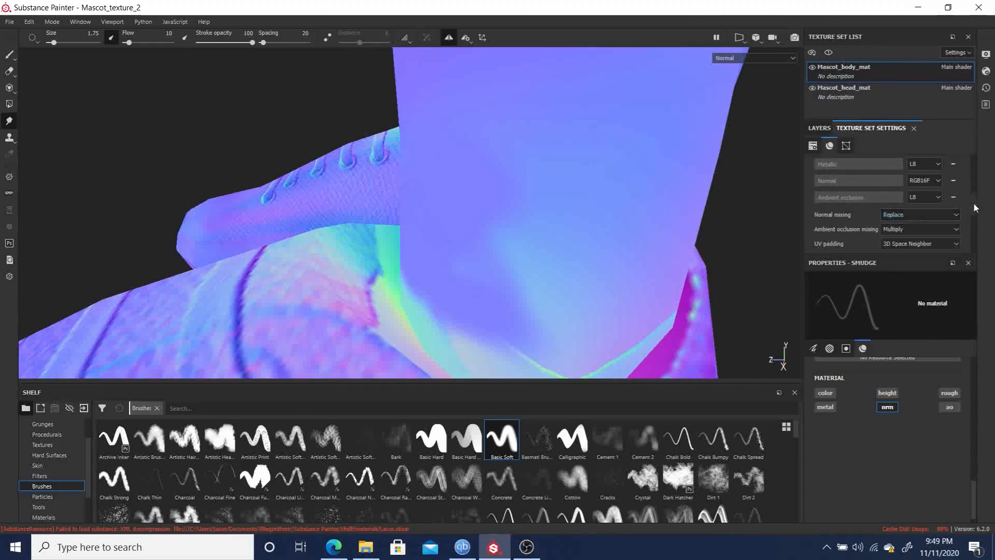
pyautogui.moveTo(972, 204); pyautogui.dragTo(972, 167)
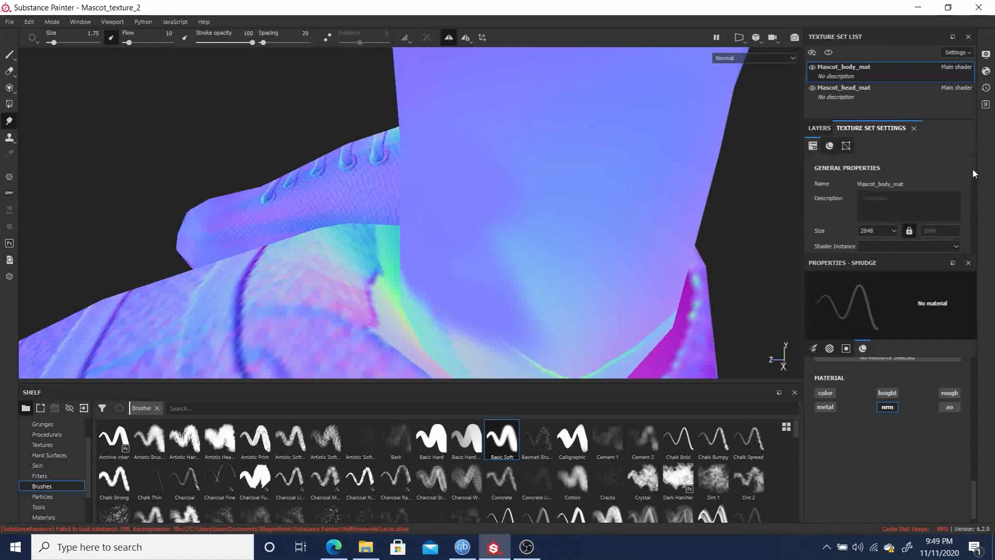
pyautogui.click(821, 128)
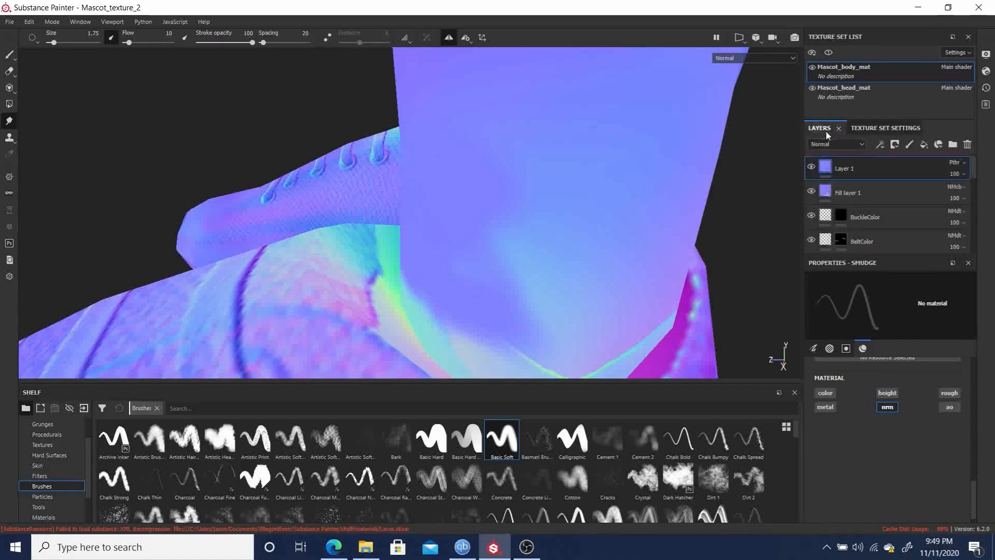
pyautogui.click(742, 59)
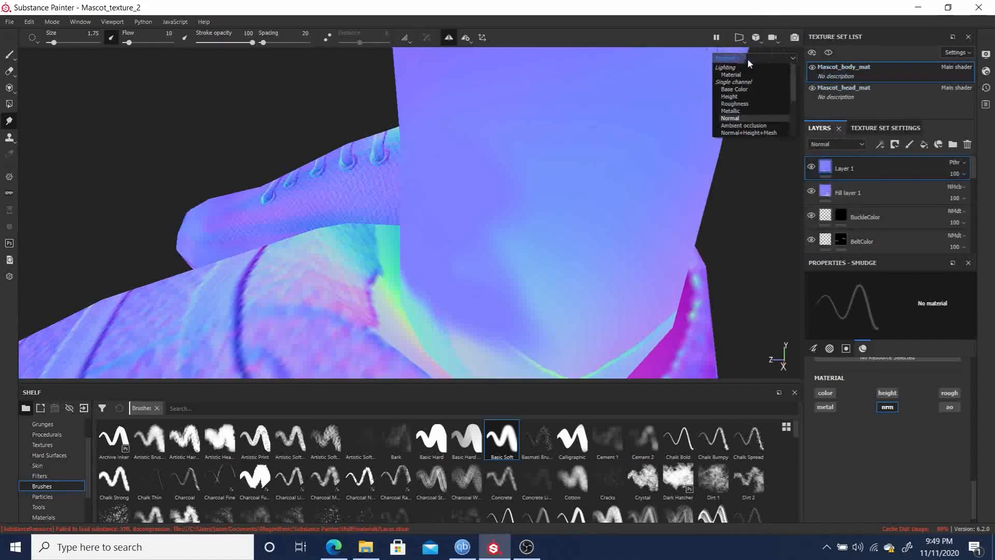
pyautogui.click(730, 118)
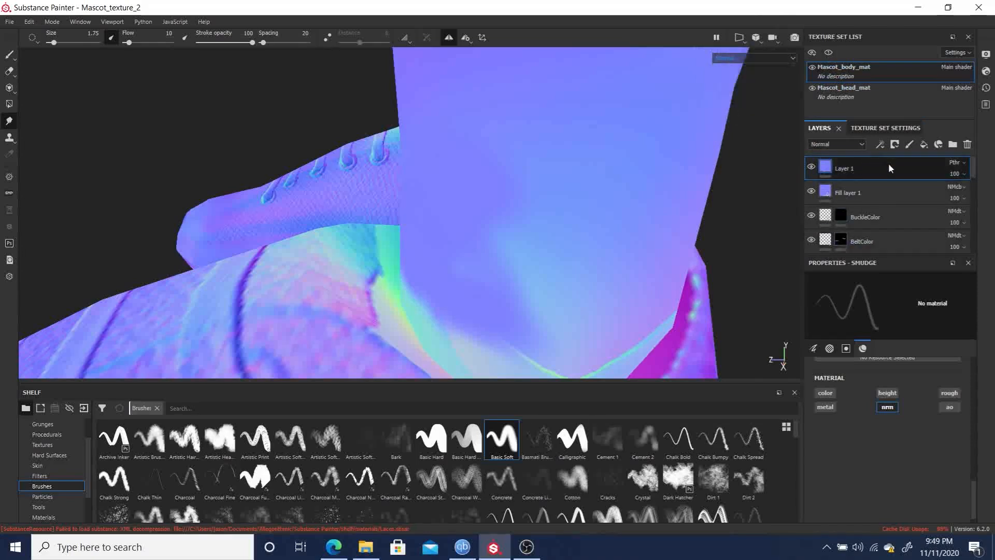
# Reduce the smudge brush size to 1.26 and smudge away the bright curved edge at the bottom of the sock, above the shoe opening.
pyautogui.press('ISO_Level3_Shift')
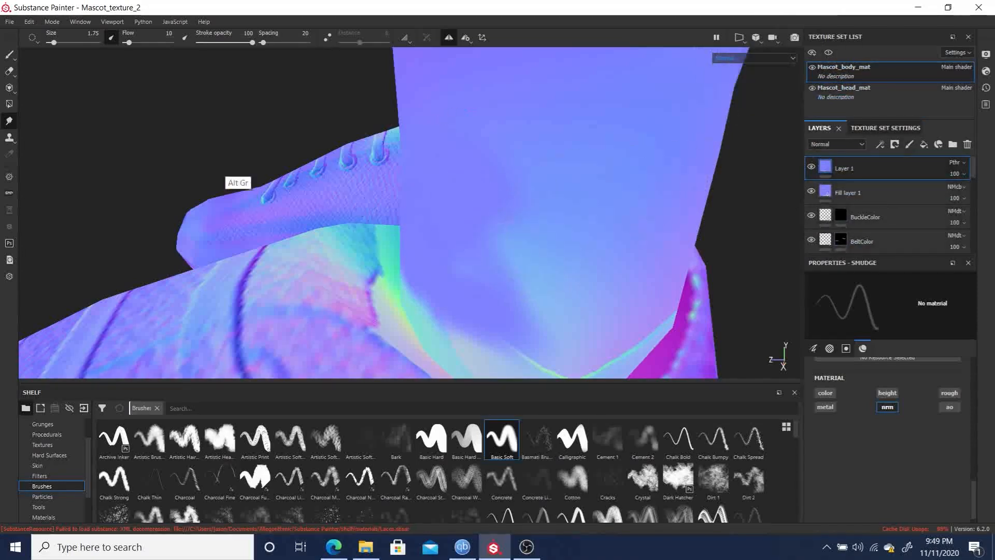
pyautogui.keyDown('alt'); pyautogui.moveTo(239, 89); pyautogui.dragTo(155, 36); pyautogui.keyUp('alt')
pyautogui.keyDown('alt'); pyautogui.moveTo(209, 91); pyautogui.dragTo(147, 38); pyautogui.keyUp('alt')
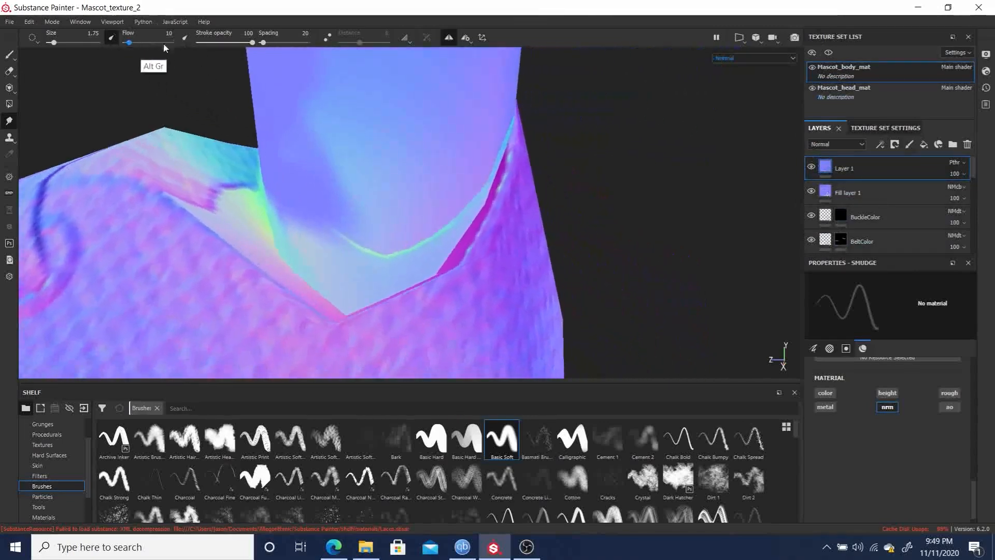
pyautogui.press('[')
pyautogui.moveTo(359, 245)
pyautogui.mouseDown()
pyautogui.moveTo(333, 249)
pyautogui.moveTo(395, 234)
pyautogui.moveTo(295, 222)
pyautogui.moveTo(307, 234)
pyautogui.moveTo(405, 220)
pyautogui.moveTo(353, 146)
pyautogui.moveTo(322, 173)
pyautogui.moveTo(348, 151)
pyautogui.mouseUp()
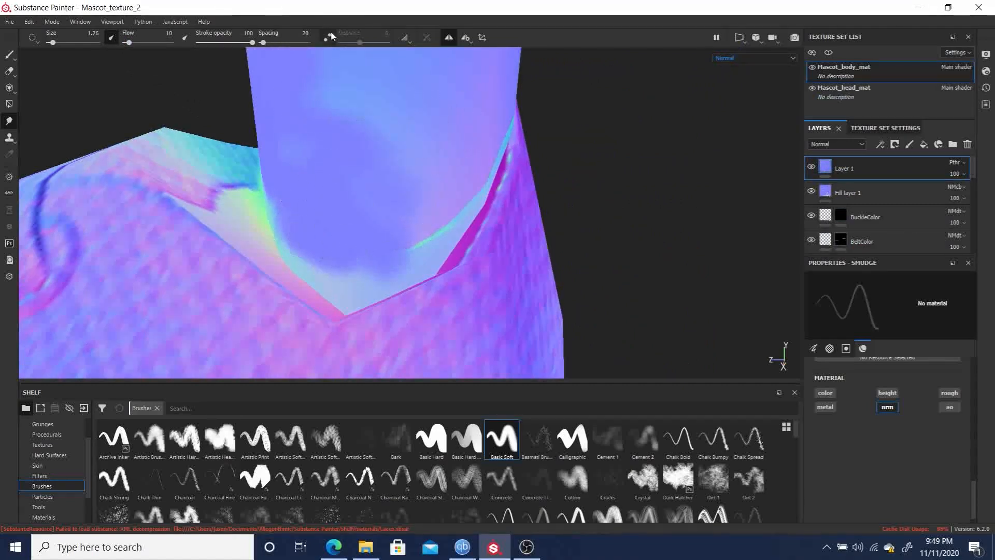
pyautogui.moveTo(401, 237)
pyautogui.mouseDown()
pyautogui.moveTo(437, 216)
pyautogui.moveTo(455, 173)
pyautogui.moveTo(410, 242)
pyautogui.moveTo(406, 166)
pyautogui.moveTo(382, 271)
pyautogui.moveTo(332, 281)
pyautogui.moveTo(287, 237)
pyautogui.mouseUp()
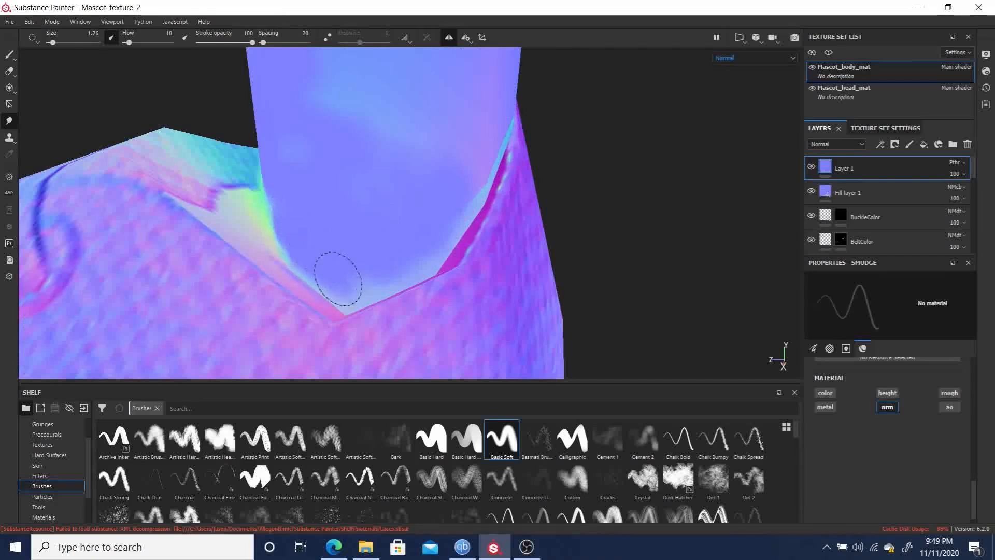
pyautogui.moveTo(315, 181)
pyautogui.mouseDown()
pyautogui.moveTo(422, 140)
pyautogui.moveTo(461, 186)
pyautogui.mouseUp()
# Smudge away the remaining blue-green patches along the front and lower edge of the sock.
pyautogui.keyDown('alt'); pyautogui.moveTo(571, 194); pyautogui.dragTo(548, 187); pyautogui.keyUp('alt')
pyautogui.keyDown('alt'); pyautogui.moveTo(595, 153); pyautogui.dragTo(582, 93); pyautogui.keyUp('alt')
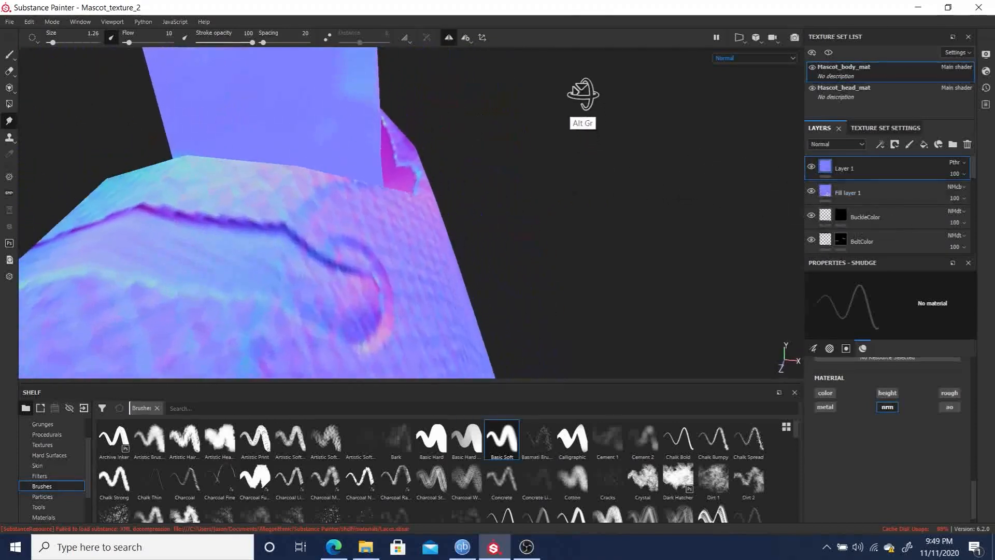
pyautogui.keyDown('alt'); pyautogui.moveTo(596, 122); pyautogui.dragTo(716, 284, button='middle'); pyautogui.keyUp('alt')
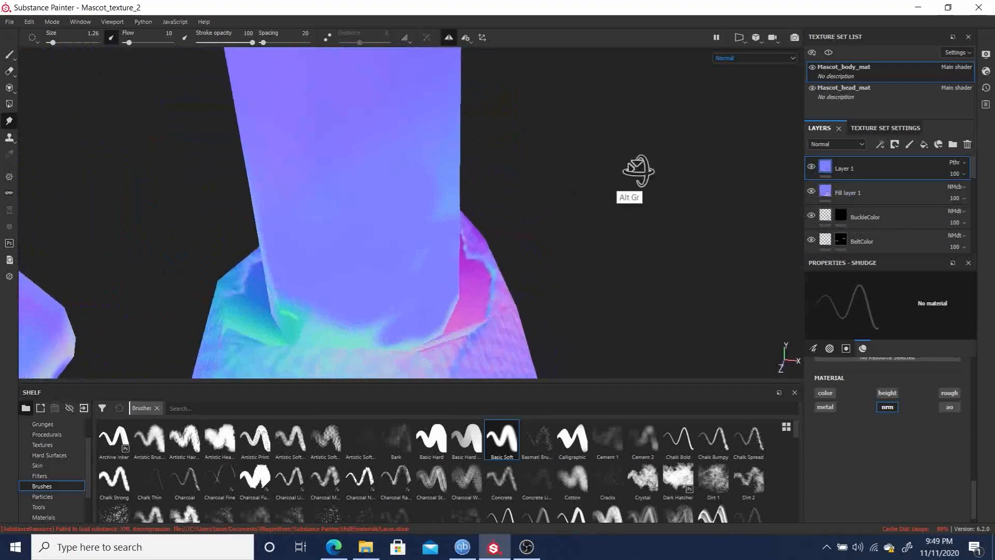
pyautogui.keyDown('alt'); pyautogui.moveTo(639, 169); pyautogui.dragTo(554, 189); pyautogui.keyUp('alt')
pyautogui.moveTo(504, 262); pyautogui.dragTo(465, 298)
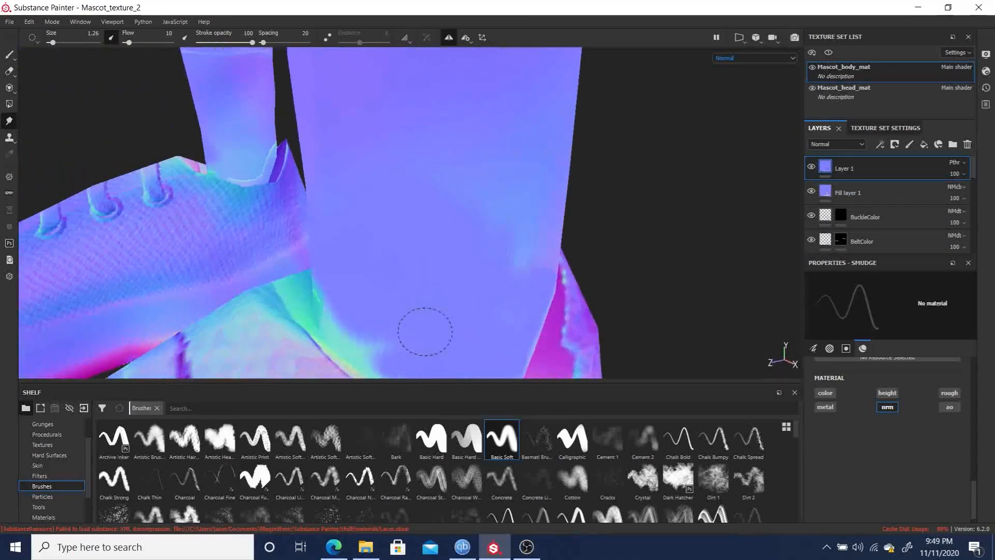
pyautogui.moveTo(374, 324)
pyautogui.mouseDown()
pyautogui.moveTo(345, 324)
pyautogui.moveTo(363, 351)
pyautogui.moveTo(326, 301)
pyautogui.mouseUp()
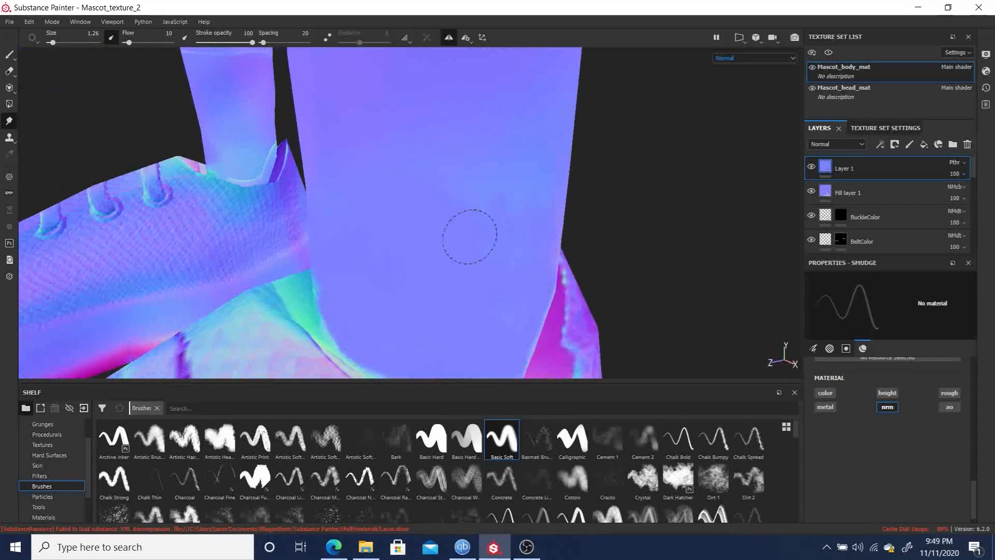
# Smudge the bright crease and green patch on the other side of the sock, just above the shoe opening.
pyautogui.keyDown('alt'); pyautogui.moveTo(660, 241); pyautogui.dragTo(815, 215); pyautogui.keyUp('alt')
pyautogui.keyDown('alt'); pyautogui.moveTo(627, 228); pyautogui.dragTo(855, 186); pyautogui.keyUp('alt')
pyautogui.moveTo(304, 205)
pyautogui.keyDown('alt'); pyautogui.mouseDown()
pyautogui.moveTo(410, 206)
pyautogui.moveTo(492, 306)
pyautogui.mouseUp(); pyautogui.keyUp('alt')
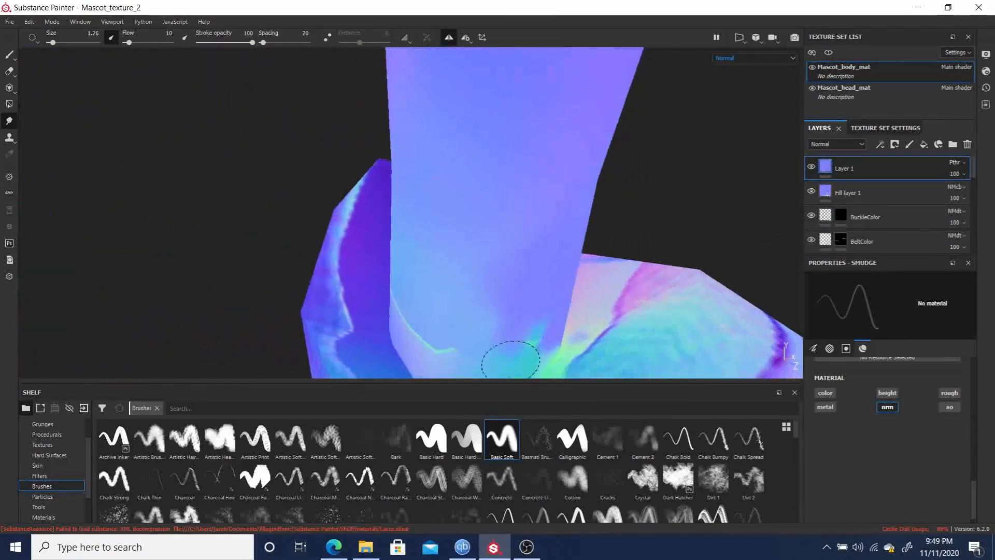
pyautogui.moveTo(527, 350)
pyautogui.mouseDown()
pyautogui.moveTo(544, 344)
pyautogui.moveTo(531, 332)
pyautogui.moveTo(473, 328)
pyautogui.moveTo(445, 345)
pyautogui.moveTo(502, 340)
pyautogui.moveTo(471, 353)
pyautogui.moveTo(414, 350)
pyautogui.moveTo(422, 333)
pyautogui.moveTo(411, 290)
pyautogui.mouseUp()
pyautogui.moveTo(131, 185)
pyautogui.keyDown('alt'); pyautogui.mouseDown()
pyautogui.moveTo(100, 145)
pyautogui.moveTo(239, 224)
pyautogui.mouseUp(); pyautogui.keyUp('alt')
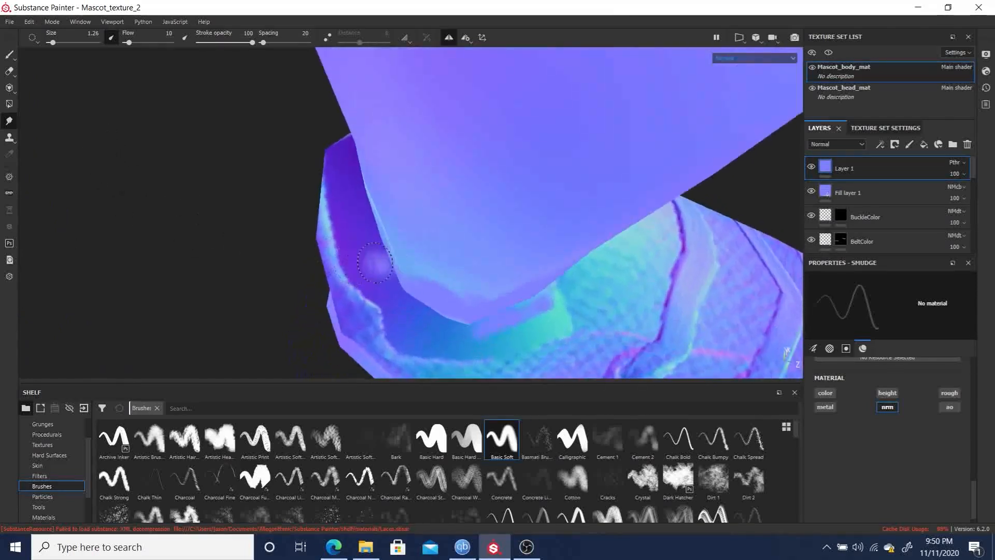
pyautogui.moveTo(371, 250)
pyautogui.mouseDown()
pyautogui.moveTo(382, 270)
pyautogui.moveTo(390, 263)
pyautogui.mouseUp()
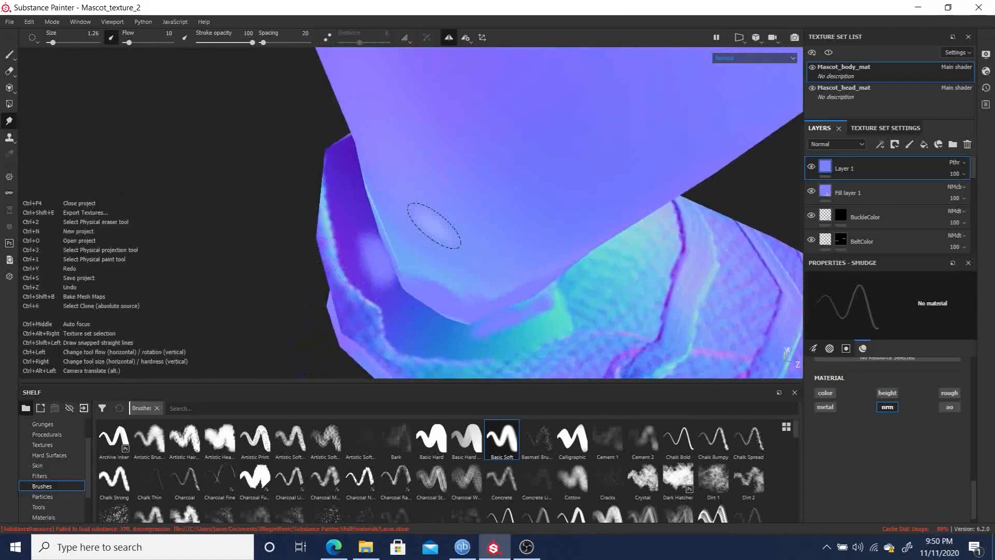
pyautogui.hotkey('ctrl', 'z')
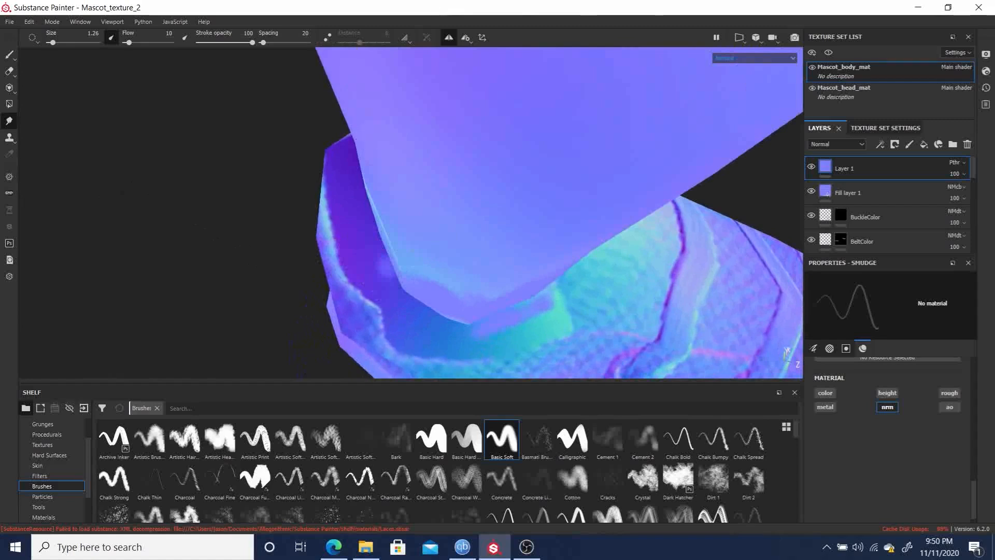
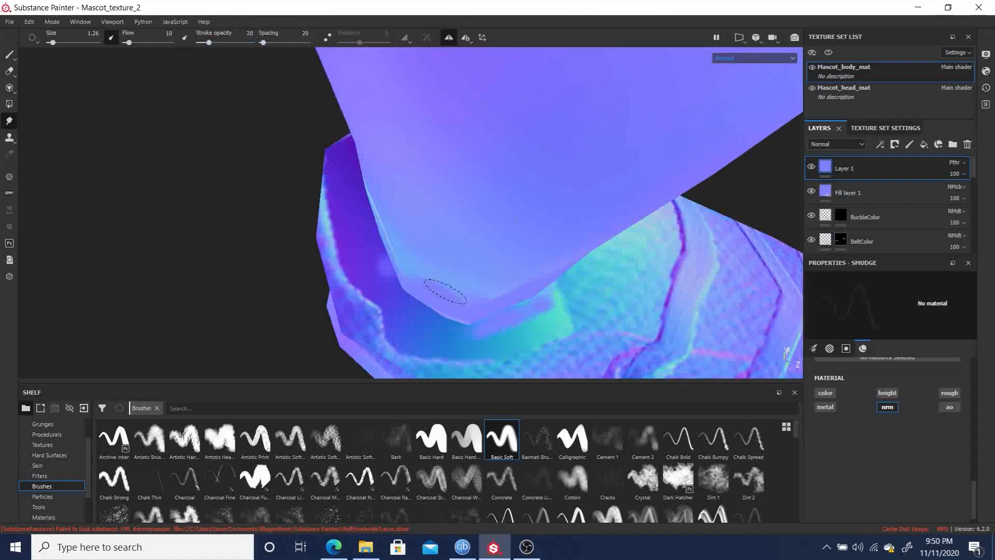
# Set the stroke opacity to 34 and smudge the lower end of the thin bright line on the side of the sock.
pyautogui.keyDown('alt'); pyautogui.moveTo(525, 198); pyautogui.dragTo(460, 115); pyautogui.keyUp('alt')
pyautogui.moveTo(522, 206)
pyautogui.keyDown('alt'); pyautogui.mouseDown()
pyautogui.moveTo(586, 68)
pyautogui.moveTo(573, 71)
pyautogui.moveTo(552, 203)
pyautogui.mouseUp(); pyautogui.keyUp('alt')
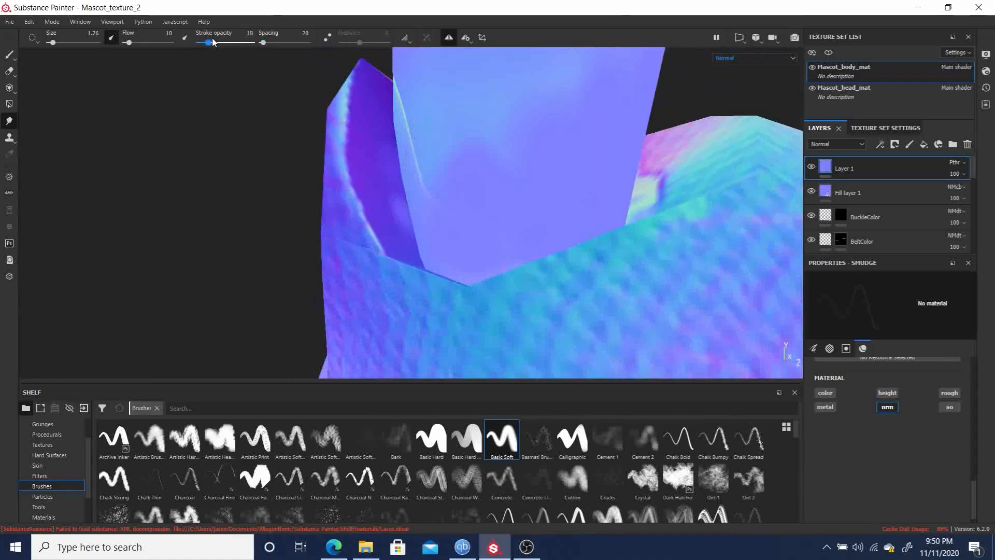
pyautogui.moveTo(213, 42); pyautogui.dragTo(217, 42)
pyautogui.moveTo(186, 122)
pyautogui.keyDown('alt'); pyautogui.mouseDown()
pyautogui.moveTo(238, 151)
pyautogui.moveTo(291, 161)
pyautogui.mouseUp(); pyautogui.keyUp('alt')
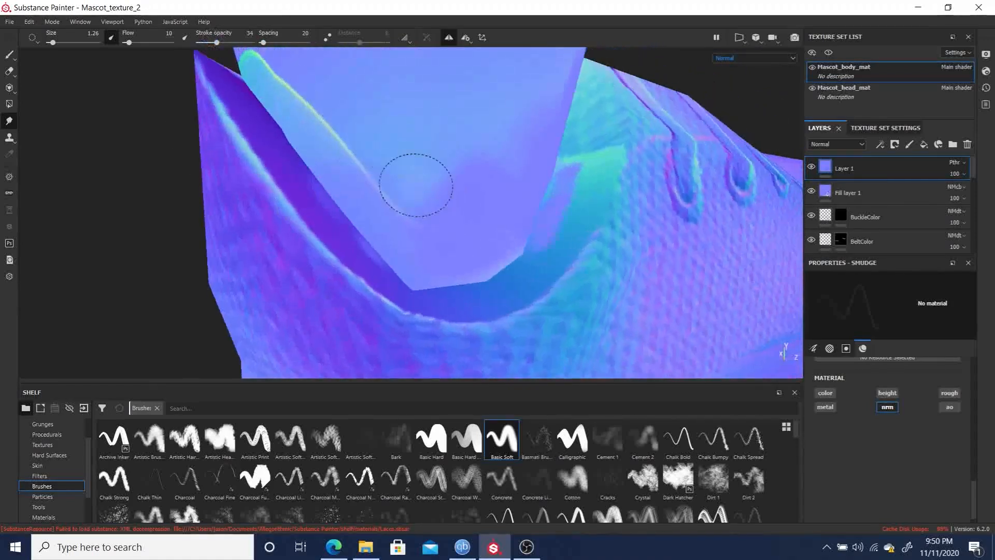
pyautogui.moveTo(394, 212)
pyautogui.mouseDown()
pyautogui.moveTo(399, 166)
pyautogui.moveTo(396, 213)
pyautogui.moveTo(384, 129)
pyautogui.mouseUp()
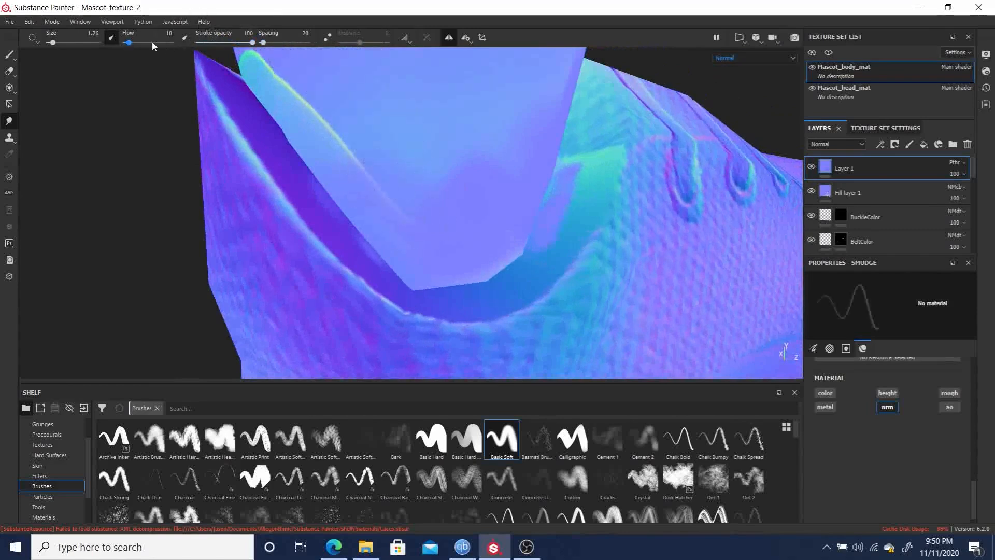
pyautogui.moveTo(407, 201)
pyautogui.mouseDown()
pyautogui.moveTo(413, 214)
pyautogui.moveTo(399, 193)
pyautogui.mouseUp()
# Raise the smudge flow to 53 and smudge away the thin yellow-green line running up the side of the sock.
pyautogui.click(137, 42)
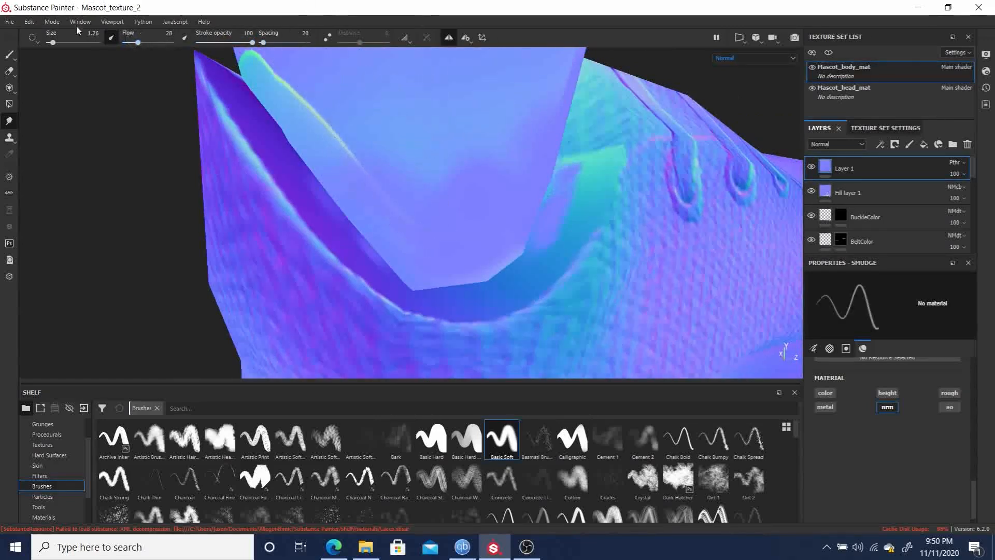
pyautogui.moveTo(142, 39); pyautogui.dragTo(207, 43)
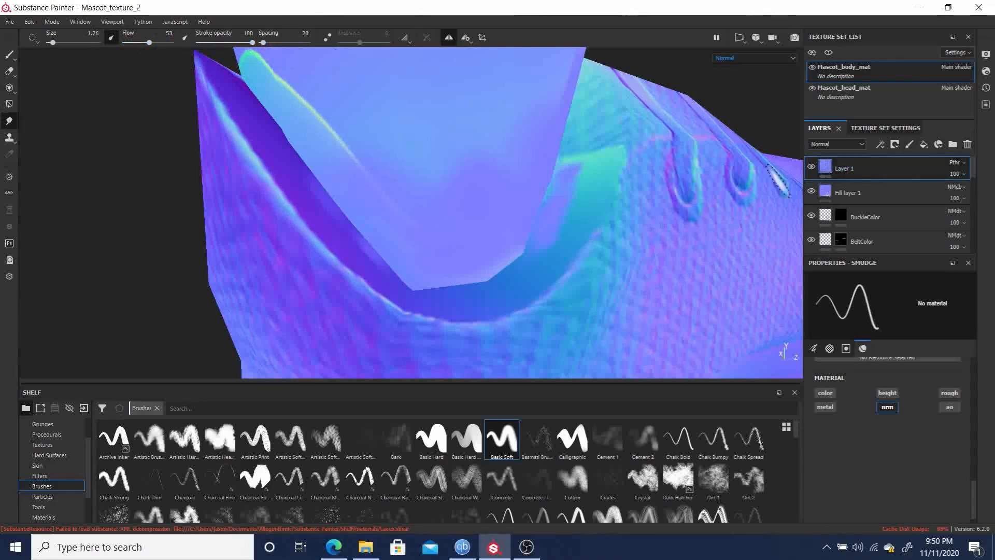
pyautogui.moveTo(375, 164); pyautogui.dragTo(272, 76)
pyautogui.moveTo(378, 166); pyautogui.dragTo(449, 222)
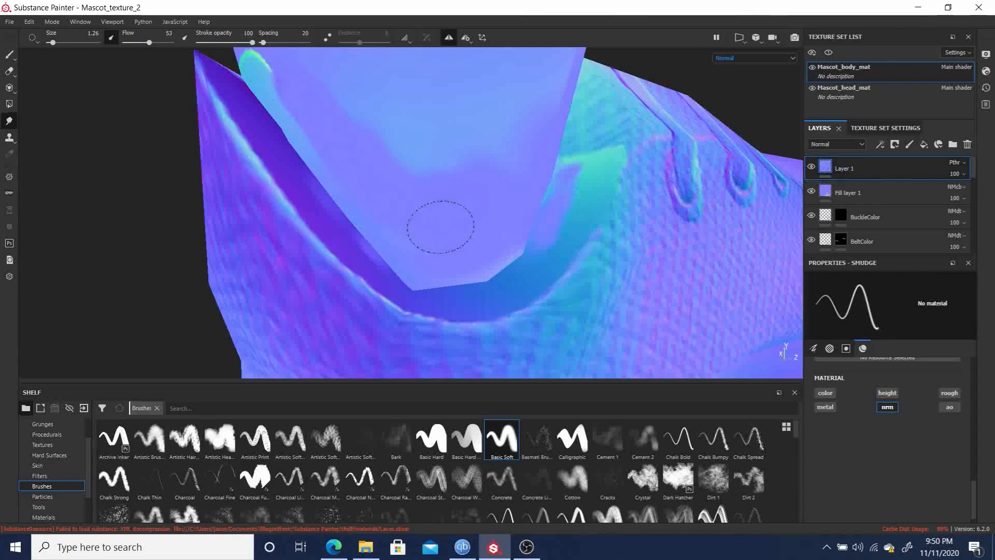
pyautogui.moveTo(300, 89); pyautogui.dragTo(252, 87)
pyautogui.moveTo(83, 133)
pyautogui.keyDown('alt'); pyautogui.mouseDown()
pyautogui.moveTo(140, 177)
pyautogui.moveTo(202, 196)
pyautogui.moveTo(345, 135)
pyautogui.moveTo(456, 207)
pyautogui.moveTo(684, 156)
pyautogui.moveTo(684, 68)
pyautogui.moveTo(575, 170)
pyautogui.mouseUp(); pyautogui.keyUp('alt')
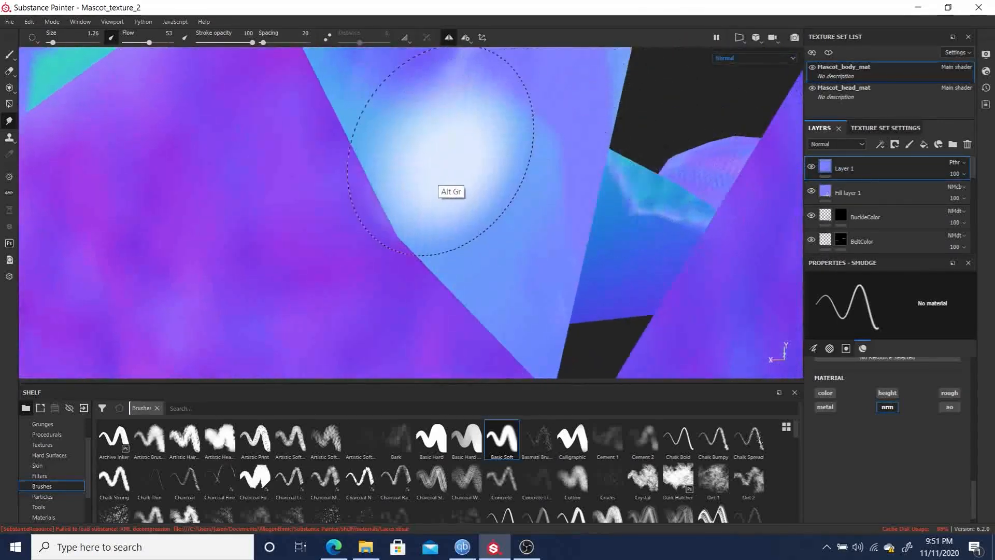
pyautogui.moveTo(590, 220)
pyautogui.keyDown('alt'); pyautogui.mouseDown()
pyautogui.moveTo(646, 204)
pyautogui.moveTo(605, 193)
pyautogui.moveTo(658, 282)
pyautogui.moveTo(611, 132)
pyautogui.mouseUp(); pyautogui.keyUp('alt')
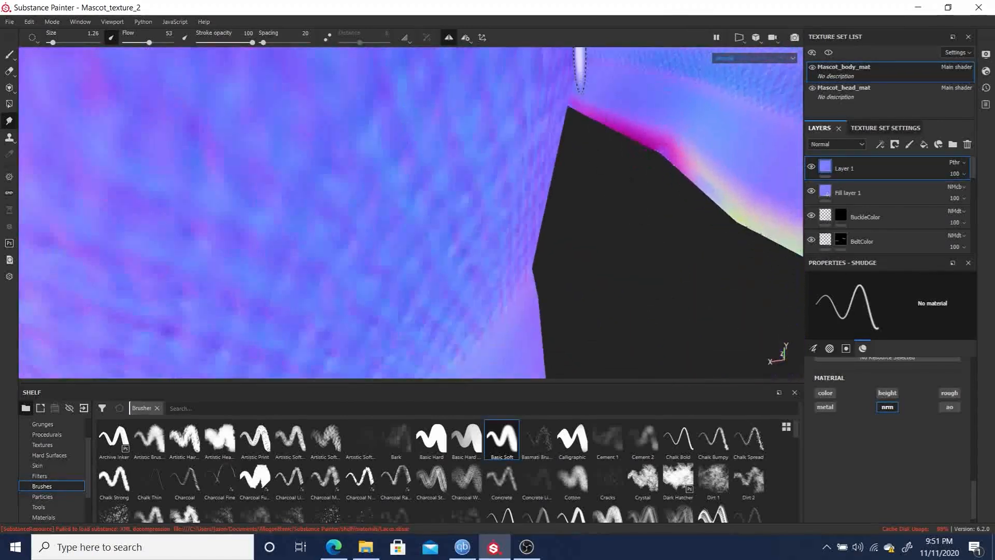
# Lower the smudge flow to 28 and smudge the lower back of the sock just above the shoe opening.
pyautogui.moveTo(609, 207)
pyautogui.keyDown('alt'); pyautogui.mouseDown(button='right')
pyautogui.moveTo(583, 247)
pyautogui.moveTo(667, 167)
pyautogui.moveTo(582, 191)
pyautogui.mouseUp(button='right'); pyautogui.keyUp('alt')
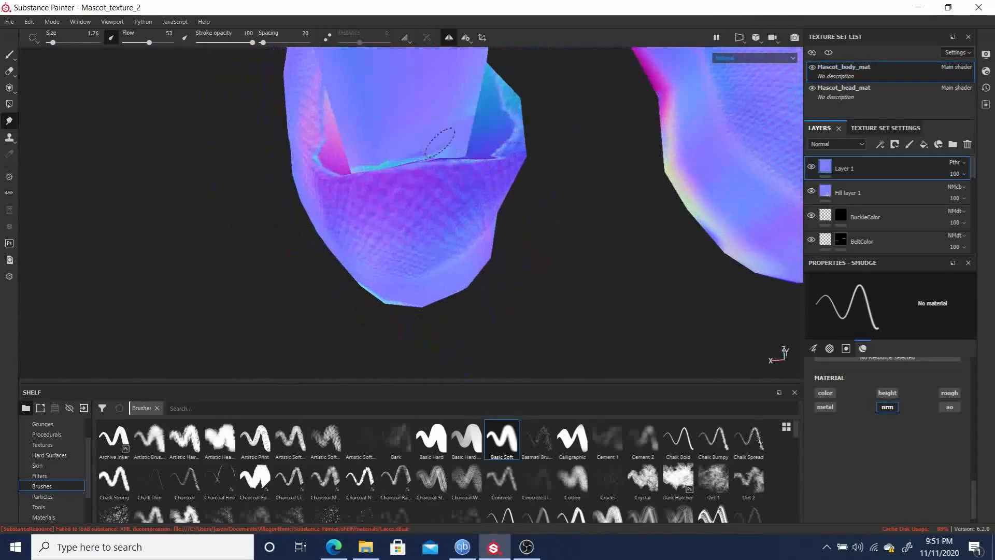
pyautogui.moveTo(437, 141)
pyautogui.mouseDown()
pyautogui.moveTo(398, 154)
pyautogui.moveTo(410, 151)
pyautogui.mouseUp()
pyautogui.click(389, 141)
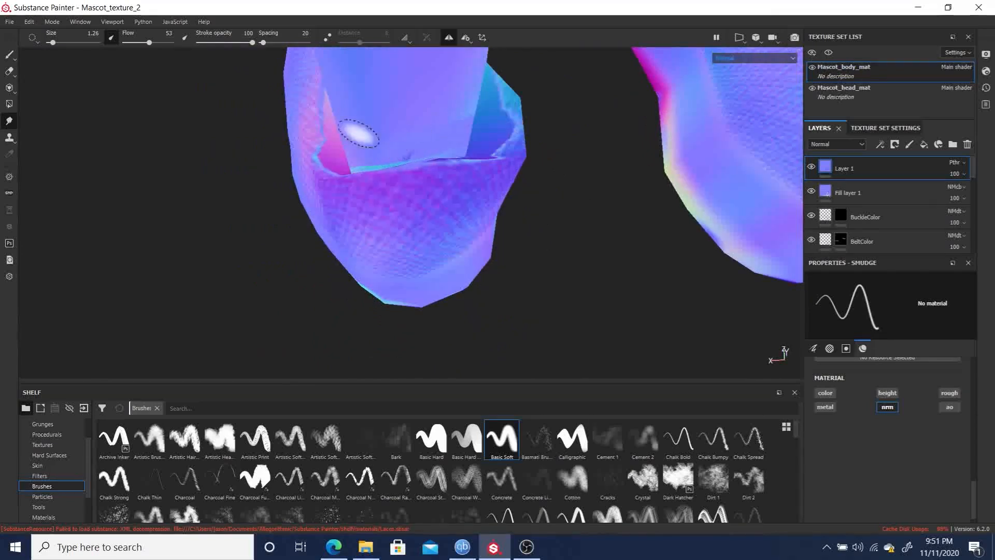
pyautogui.click(140, 41)
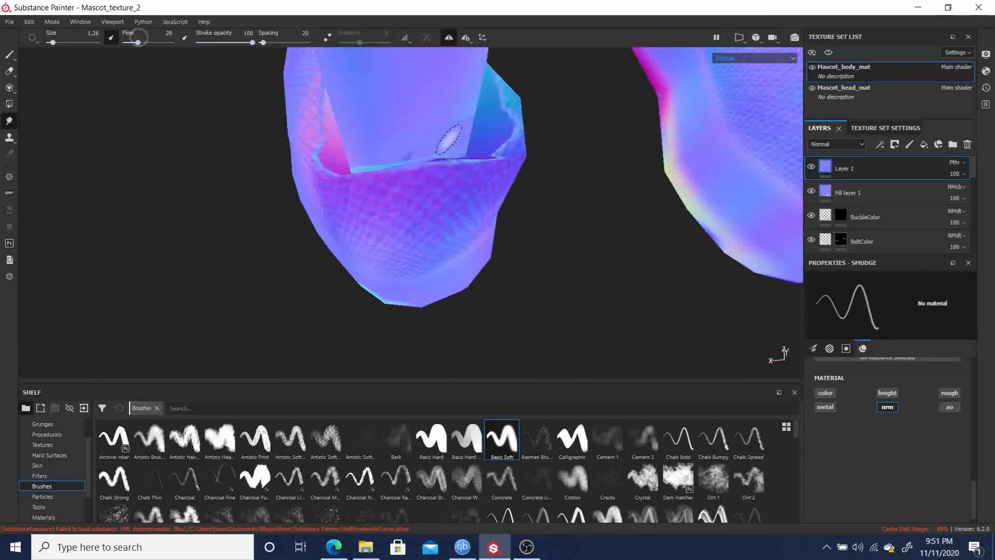
pyautogui.moveTo(396, 155); pyautogui.dragTo(414, 147)
# Try to smudge the yellow-pink area inside the shoe opening beside the sock with a 0.52 brush.
pyautogui.moveTo(583, 221)
pyautogui.keyDown('alt'); pyautogui.mouseDown()
pyautogui.moveTo(640, 218)
pyautogui.moveTo(650, 180)
pyautogui.moveTo(651, 196)
pyautogui.mouseUp(); pyautogui.keyUp('alt')
pyautogui.keyDown('ctrl'); pyautogui.moveTo(581, 154); pyautogui.dragTo(529, 189, button='right'); pyautogui.keyUp('ctrl')
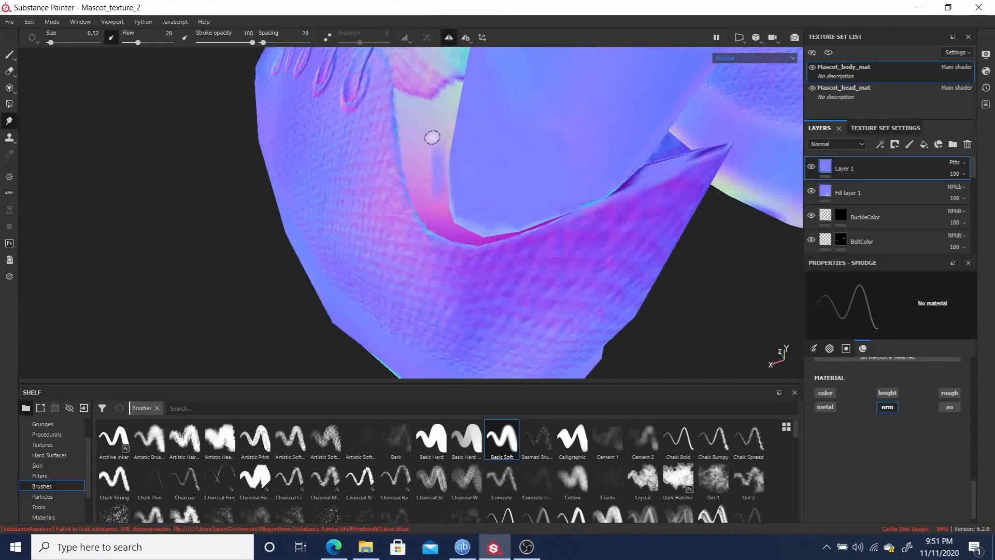
pyautogui.moveTo(428, 141); pyautogui.dragTo(421, 142)
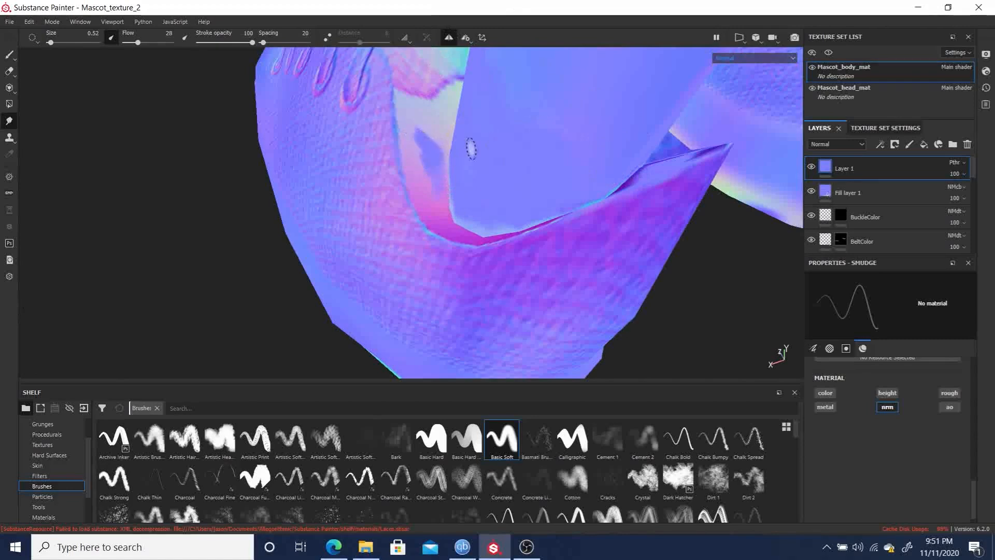
pyautogui.hotkey('ctrl', 'z')
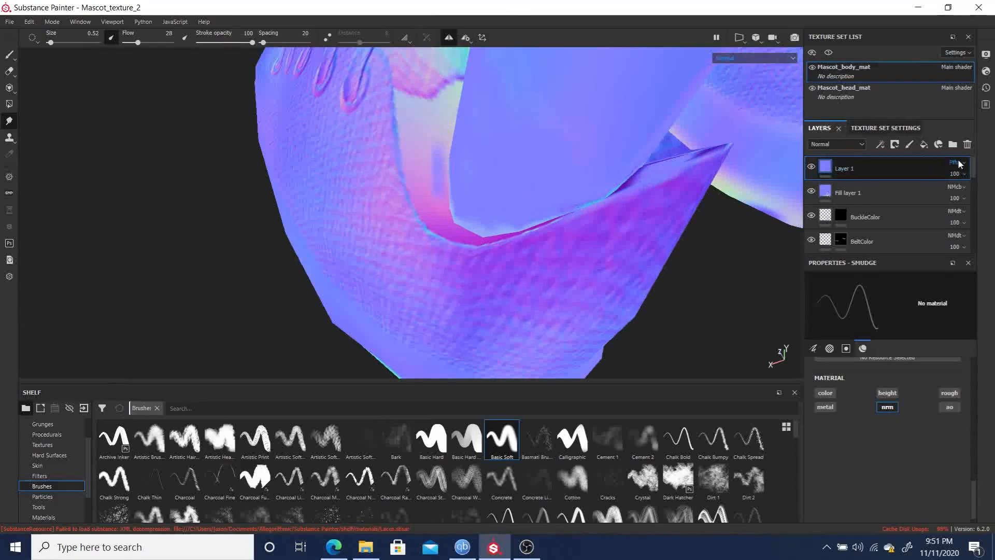
# Examine the smudge brush's alignment, size space, alpha, stencil and material channel settings.
pyautogui.press('ISO_Level3_Shift')
pyautogui.keyDown('ctrl'); pyautogui.keyDown('alt'); pyautogui.moveTo(735, 256); pyautogui.dragTo(711, 182); pyautogui.keyUp('alt'); pyautogui.keyUp('ctrl')
pyautogui.moveTo(974, 483); pyautogui.dragTo(949, 370)
pyautogui.scroll(-10, 951, 376)
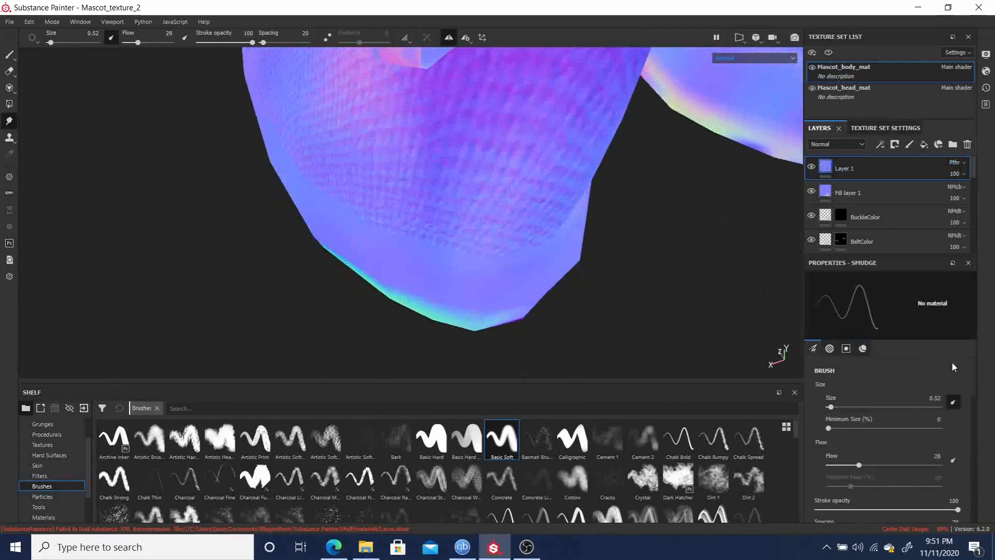
pyautogui.scroll(1, 966, 430)
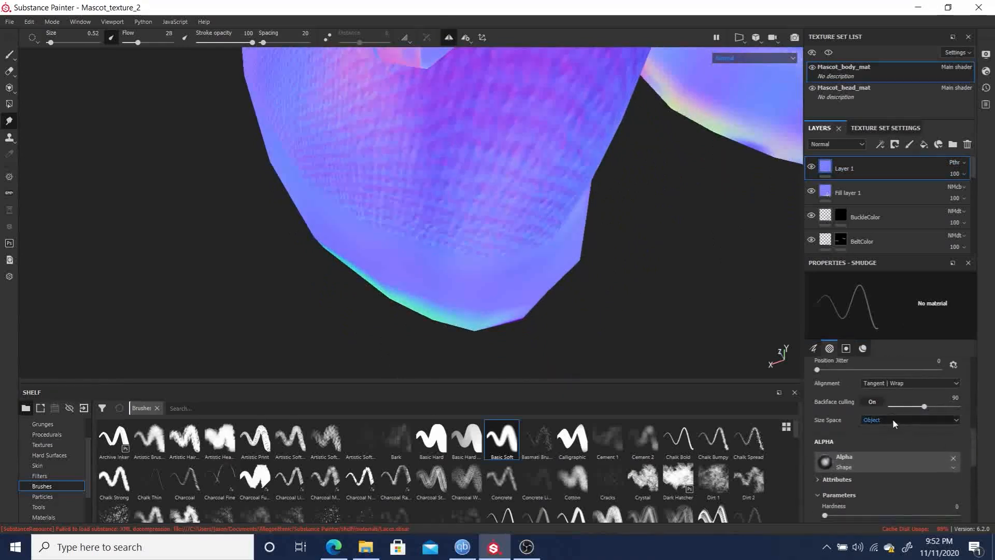
pyautogui.click(882, 383)
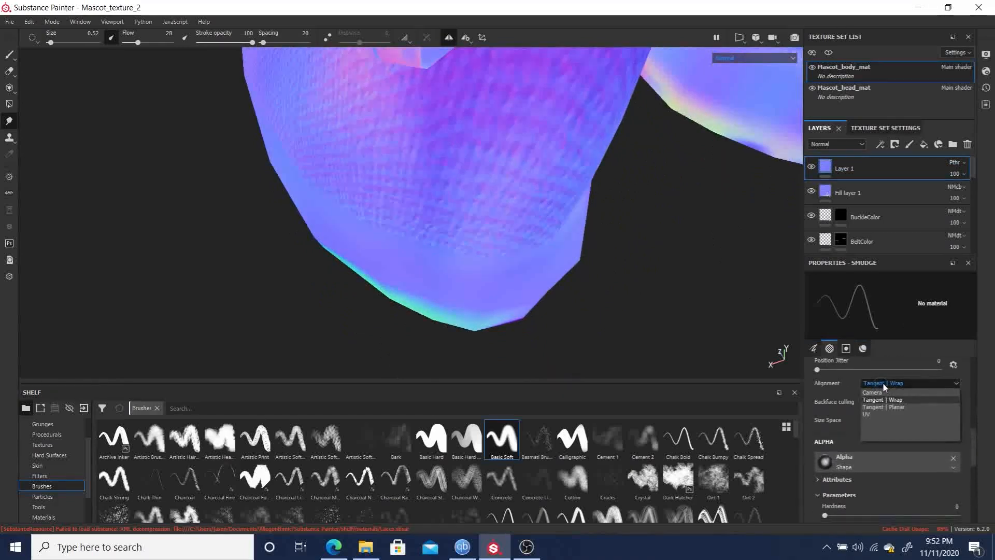
pyautogui.click(882, 382)
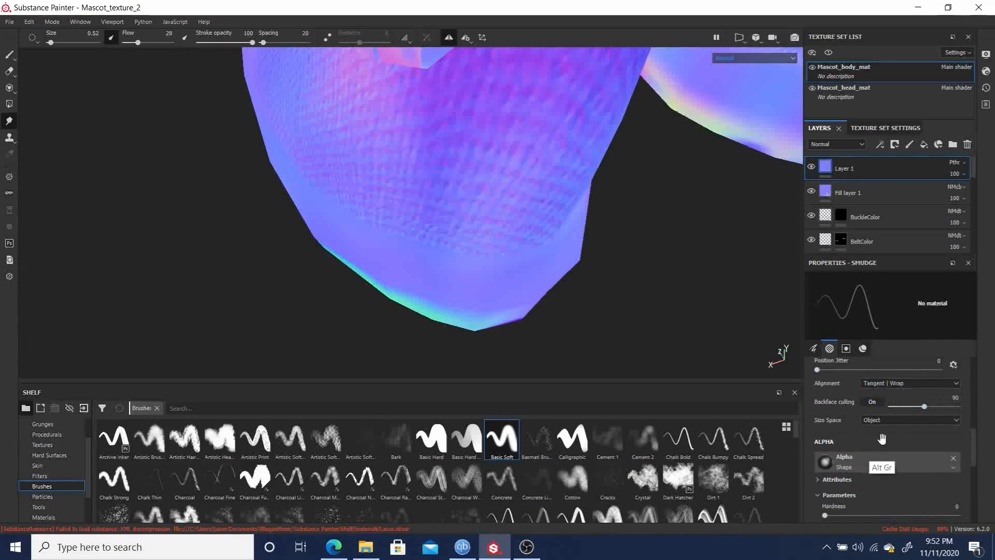
pyautogui.scroll(-2, 970, 447)
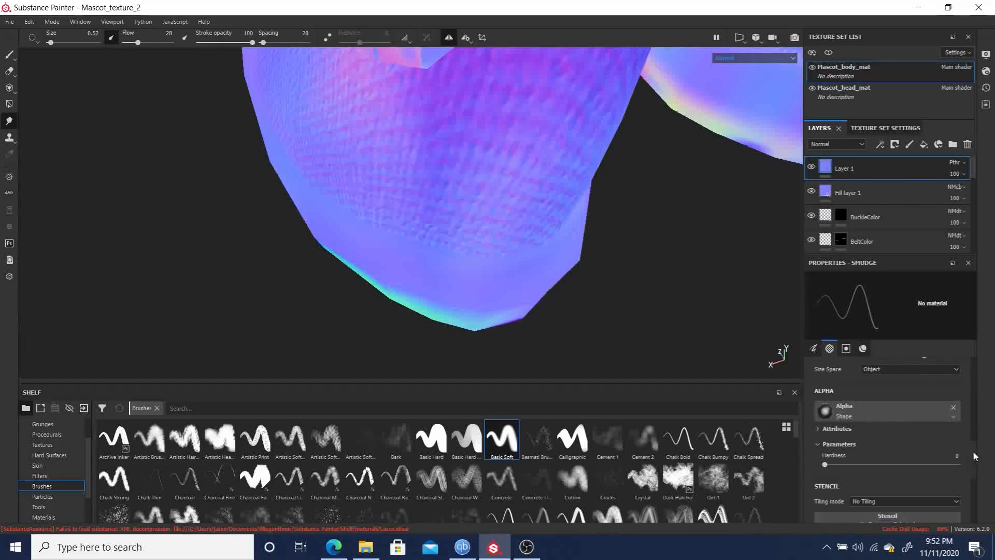
pyautogui.scroll(-4, 973, 457)
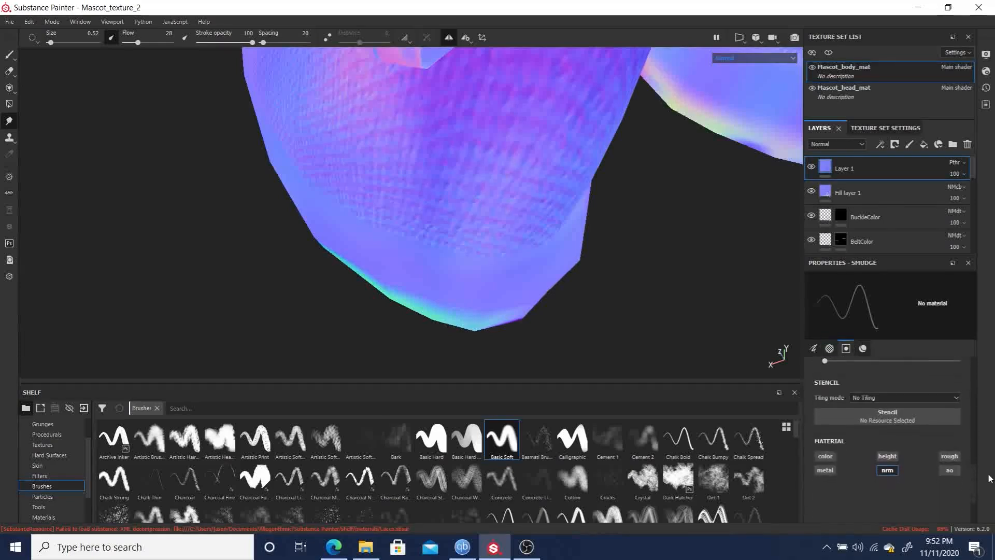
# Enlarge the smudge brush to 3.7 and smudge the uneven patch on the side of the sock above the shoe opening.
pyautogui.keyDown('alt'); pyautogui.moveTo(605, 219); pyautogui.dragTo(576, 194); pyautogui.keyUp('alt')
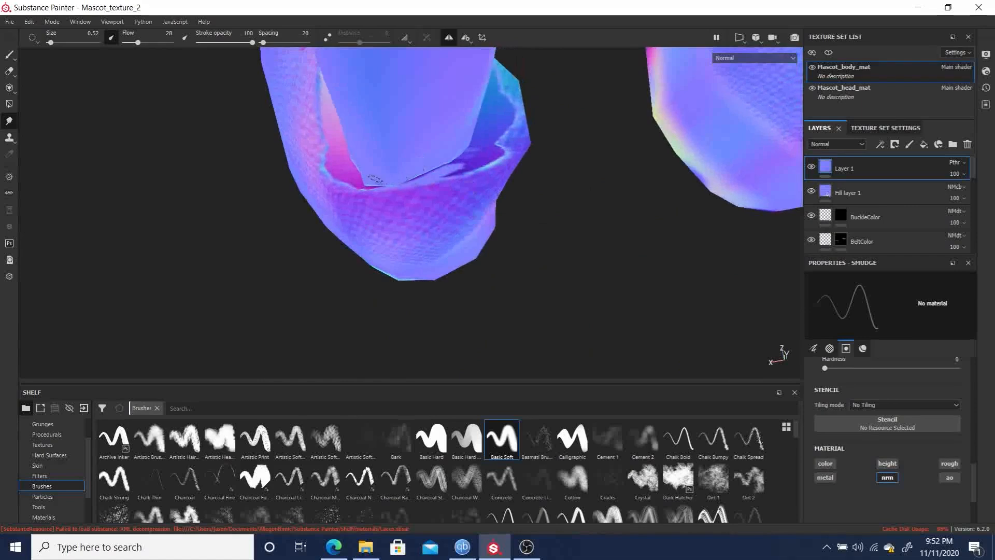
pyautogui.keyDown('alt'); pyautogui.moveTo(592, 191); pyautogui.dragTo(519, 200); pyautogui.keyUp('alt')
pyautogui.keyDown('alt'); pyautogui.moveTo(546, 186); pyautogui.dragTo(574, 225, button='middle'); pyautogui.keyUp('alt')
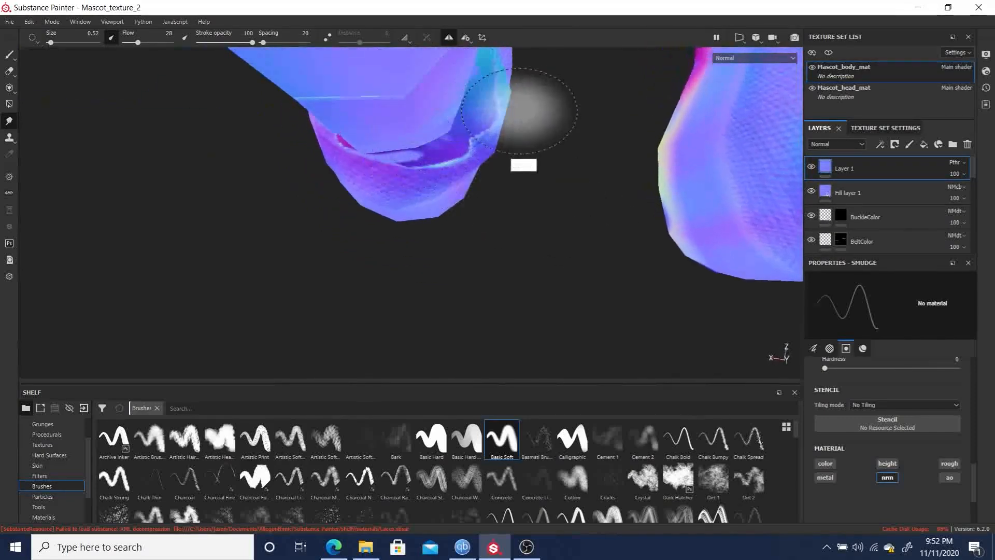
pyautogui.moveTo(594, 148)
pyautogui.keyDown('alt'); pyautogui.mouseDown()
pyautogui.moveTo(528, 130)
pyautogui.moveTo(555, 134)
pyautogui.moveTo(596, 116)
pyautogui.moveTo(582, 160)
pyautogui.mouseUp(); pyautogui.keyUp('alt')
pyautogui.keyDown('alt'); pyautogui.moveTo(582, 160); pyautogui.dragTo(422, 121, button='middle'); pyautogui.keyUp('alt')
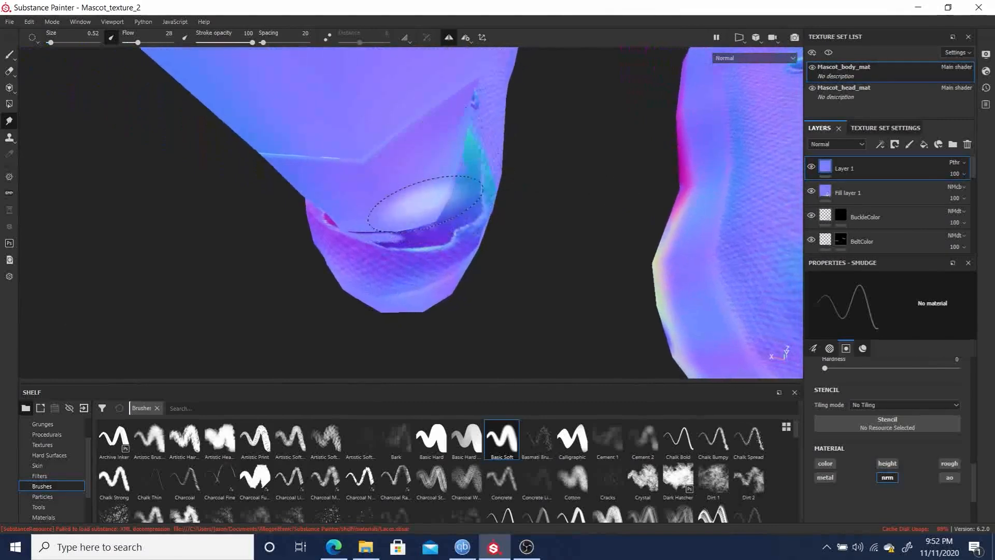
pyautogui.keyDown('alt'); pyautogui.moveTo(562, 200); pyautogui.dragTo(400, 182); pyautogui.keyUp('alt')
pyautogui.moveTo(400, 183)
pyautogui.keyDown('alt'); pyautogui.mouseDown(button='middle')
pyautogui.moveTo(319, 104)
pyautogui.moveTo(205, 51)
pyautogui.moveTo(240, 50)
pyautogui.mouseUp(button='middle'); pyautogui.keyUp('alt')
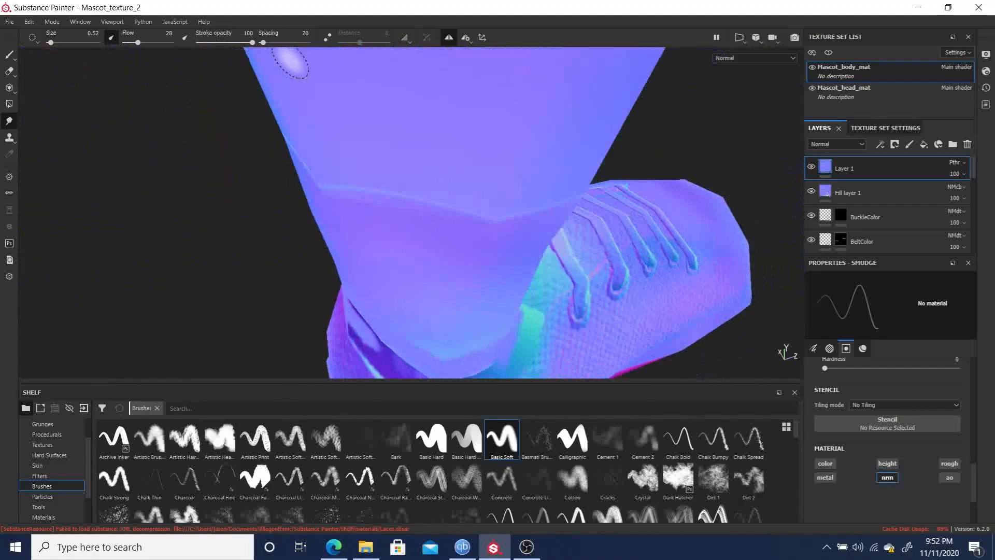
pyautogui.keyDown('alt'); pyautogui.moveTo(443, 226); pyautogui.dragTo(415, 92, button='middle'); pyautogui.keyUp('alt')
pyautogui.moveTo(458, 193)
pyautogui.keyDown('alt'); pyautogui.mouseDown(button='middle')
pyautogui.moveTo(378, 99)
pyautogui.moveTo(368, 146)
pyautogui.mouseUp(button='middle'); pyautogui.keyUp('alt')
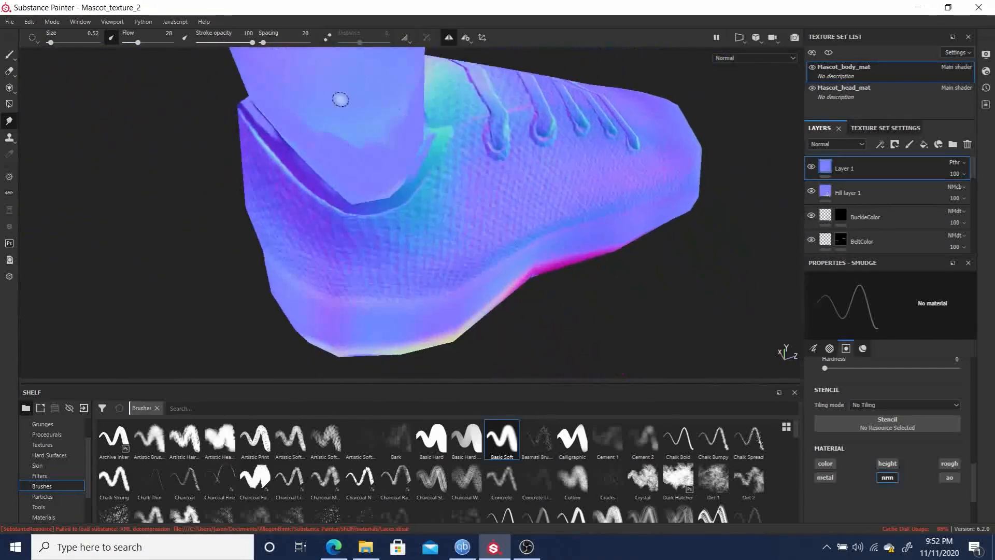
pyautogui.press(']')
pyautogui.press(']')
pyautogui.press(']')
pyautogui.press(']')
pyautogui.press(']')
pyautogui.press(']')
pyautogui.press(']')
pyautogui.press(']')
pyautogui.moveTo(357, 122); pyautogui.dragTo(358, 133)
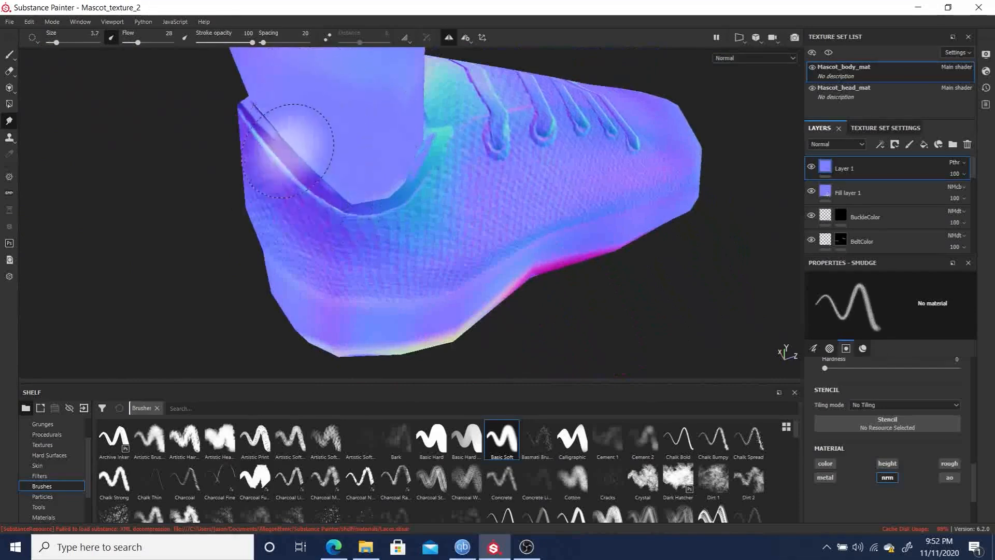
# Inspect the socks and shoes from the front and sides in the normal channel and in the material view.
pyautogui.moveTo(163, 168)
pyautogui.keyDown('alt'); pyautogui.mouseDown()
pyautogui.moveTo(10, 149)
pyautogui.moveTo(395, 100)
pyautogui.mouseUp(); pyautogui.keyUp('alt')
pyautogui.moveTo(121, 132)
pyautogui.keyDown('alt'); pyautogui.mouseDown()
pyautogui.moveTo(19, 116)
pyautogui.moveTo(157, 116)
pyautogui.moveTo(238, 133)
pyautogui.mouseUp(); pyautogui.keyUp('alt')
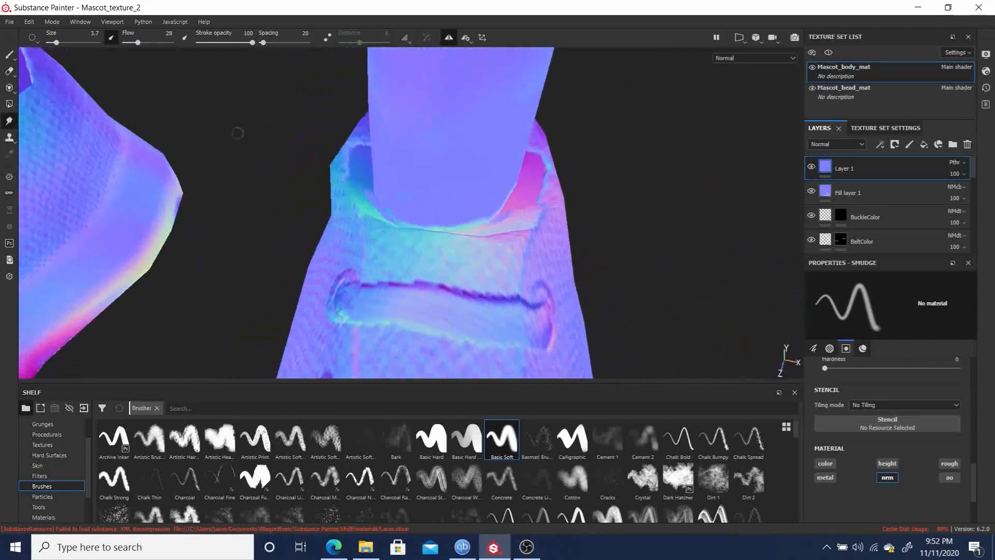
pyautogui.scroll(3, 432, 142)
pyautogui.scroll(-8, 433, 145)
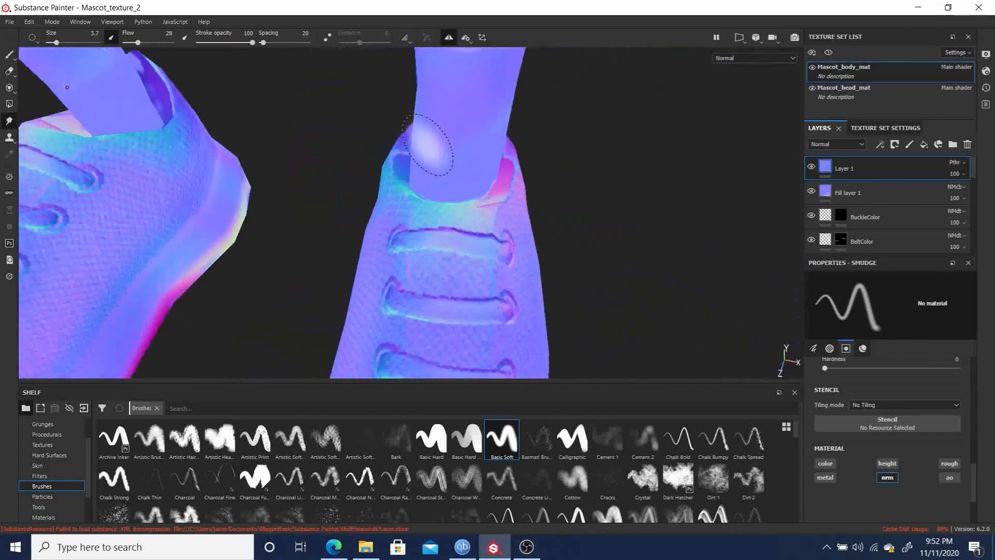
pyautogui.keyDown('alt'); pyautogui.moveTo(433, 145); pyautogui.dragTo(422, 110); pyautogui.keyUp('alt')
pyautogui.keyDown('alt'); pyautogui.moveTo(422, 111); pyautogui.dragTo(389, 124, button='right'); pyautogui.keyUp('alt')
pyautogui.moveTo(390, 124)
pyautogui.keyDown('alt'); pyautogui.mouseDown()
pyautogui.moveTo(434, 160)
pyautogui.moveTo(266, 151)
pyautogui.moveTo(399, 102)
pyautogui.mouseUp(); pyautogui.keyUp('alt')
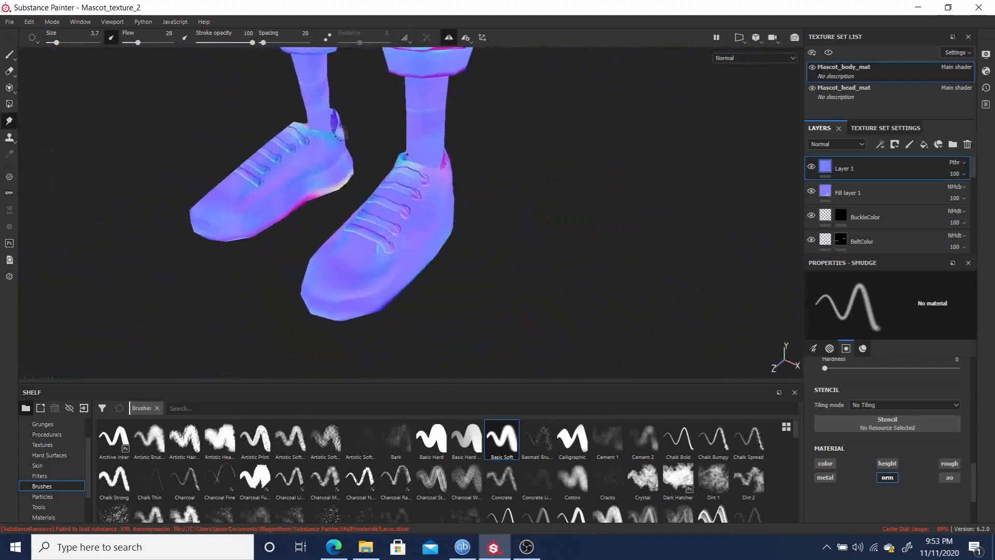
pyautogui.press('m')
pyautogui.keyDown('alt'); pyautogui.moveTo(359, 173); pyautogui.dragTo(360, 217, button='right'); pyautogui.keyUp('alt')
pyautogui.keyDown('alt'); pyautogui.moveTo(362, 221); pyautogui.dragTo(527, 185); pyautogui.keyUp('alt')
pyautogui.keyDown('alt'); pyautogui.moveTo(526, 185); pyautogui.dragTo(521, 308, button='middle'); pyautogui.keyUp('alt')
pyautogui.keyDown('alt'); pyautogui.moveTo(512, 209); pyautogui.dragTo(405, 202); pyautogui.keyUp('alt')
pyautogui.keyDown('alt'); pyautogui.moveTo(518, 169); pyautogui.dragTo(394, 174, button='middle'); pyautogui.keyUp('alt')
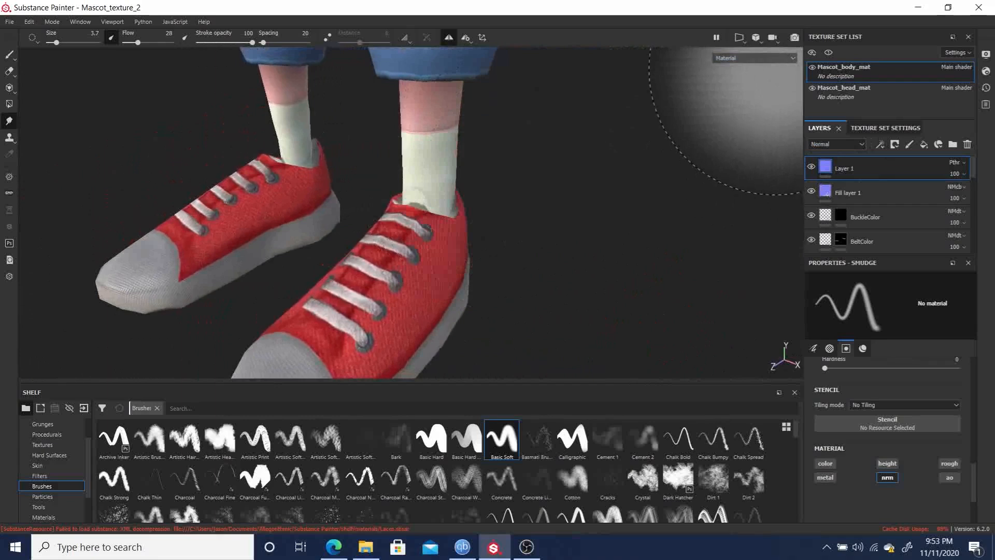
# Cycle through the baked mesh maps and examine the original normal bake around the socks and shoes.
pyautogui.press('b')
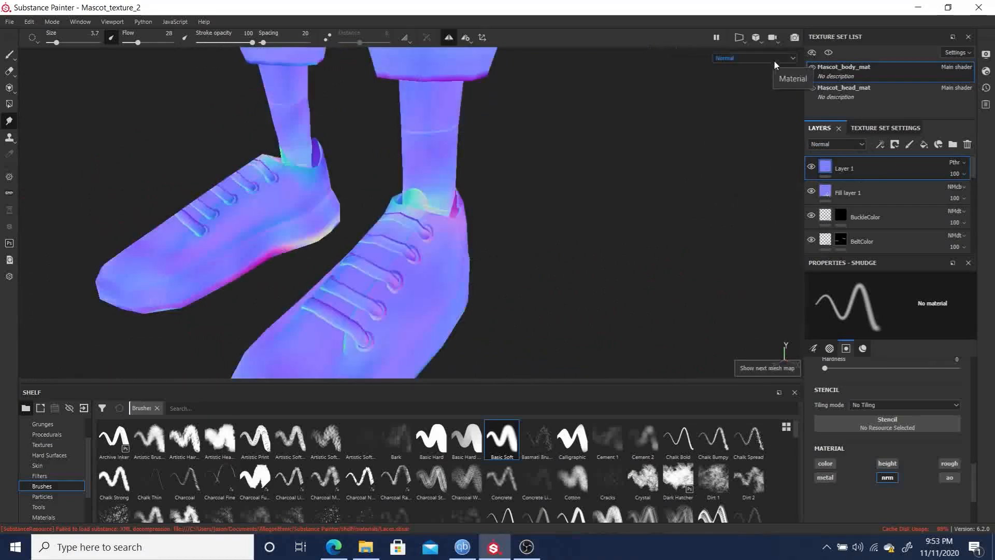
pyautogui.press('b')
pyautogui.press('b')
pyautogui.press('b')
pyautogui.press('b')
pyautogui.press('b')
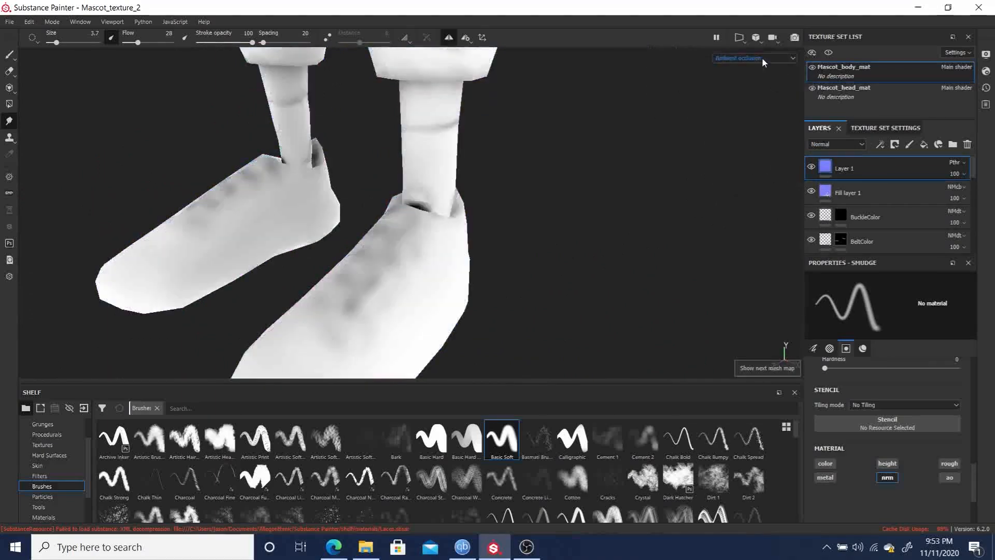
pyautogui.press('b')
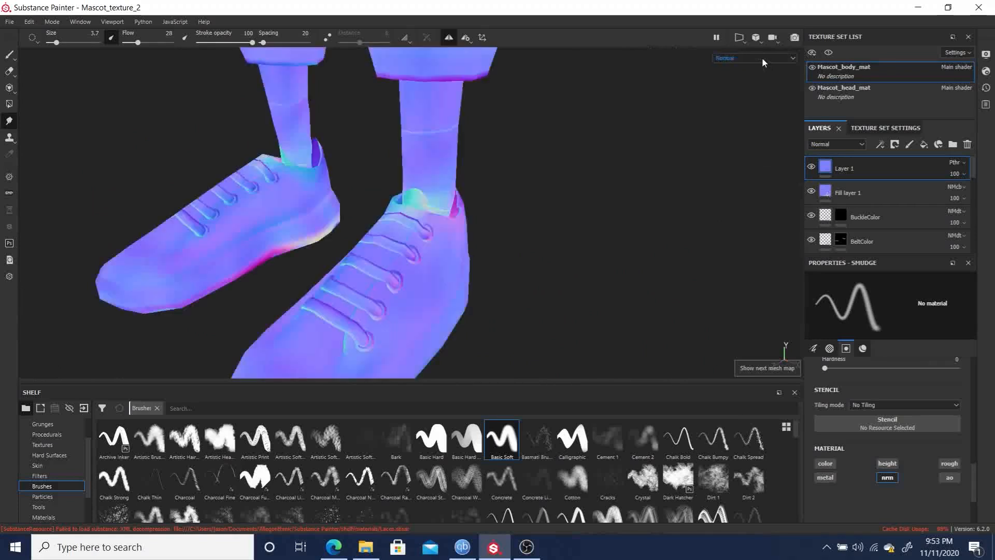
pyautogui.keyDown('alt'); pyautogui.moveTo(460, 241); pyautogui.dragTo(530, 220); pyautogui.keyUp('alt')
pyautogui.keyDown('alt'); pyautogui.moveTo(445, 228); pyautogui.dragTo(661, 263, button='middle'); pyautogui.keyUp('alt')
pyautogui.keyDown('alt'); pyautogui.moveTo(547, 222); pyautogui.dragTo(674, 150); pyautogui.keyUp('alt')
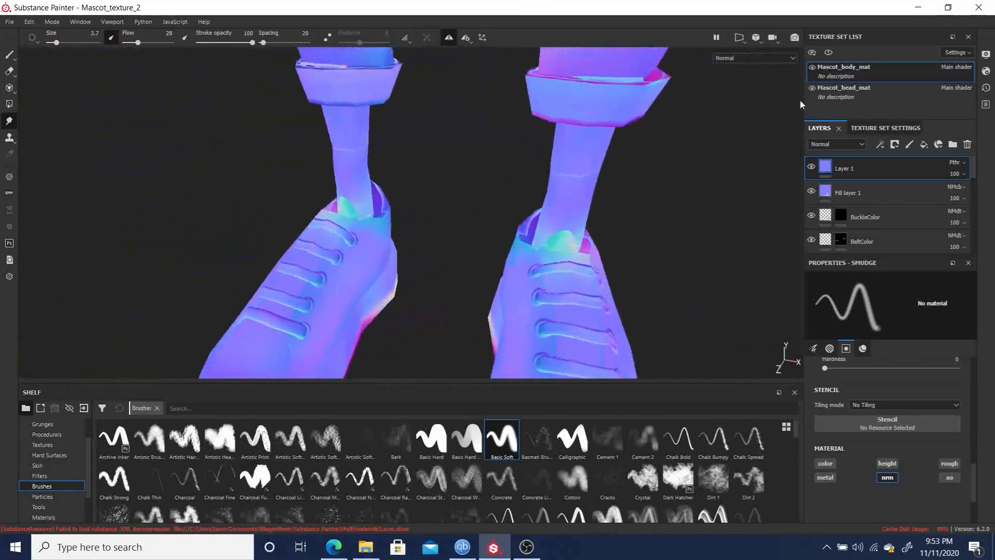
# View the corrected Normal and Ambient occlusion channels on the legs, and return to the material view.
pyautogui.click(767, 62)
pyautogui.click(740, 101)
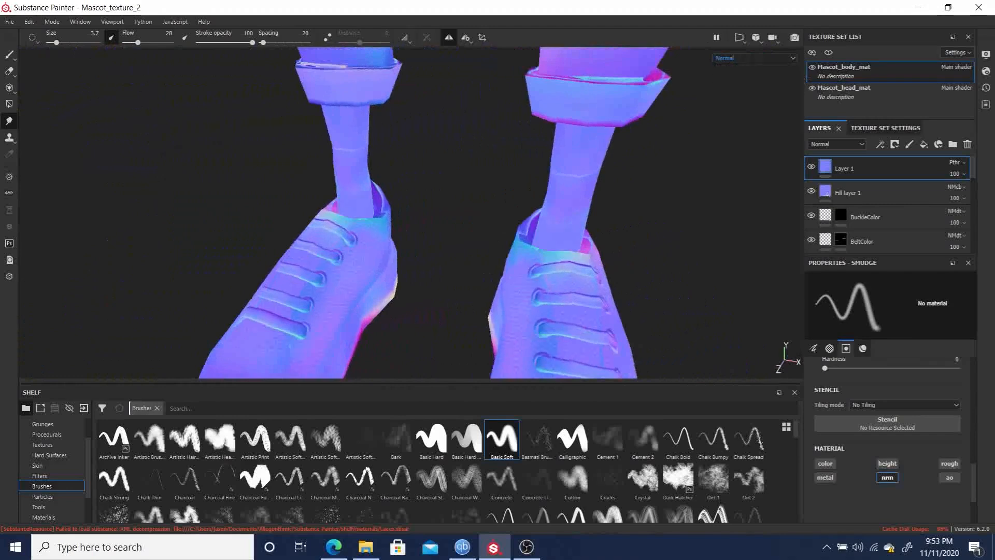
pyautogui.click(742, 57)
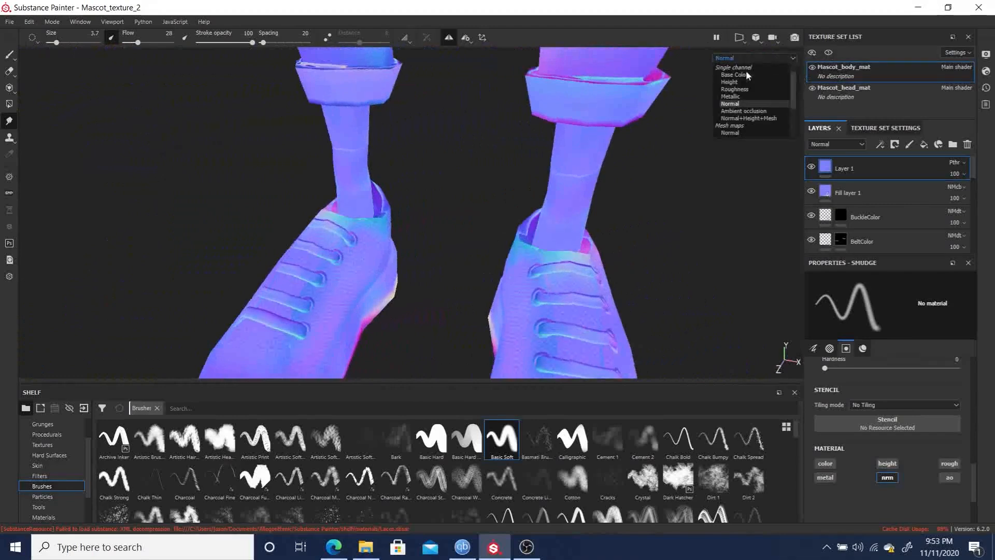
pyautogui.click(746, 113)
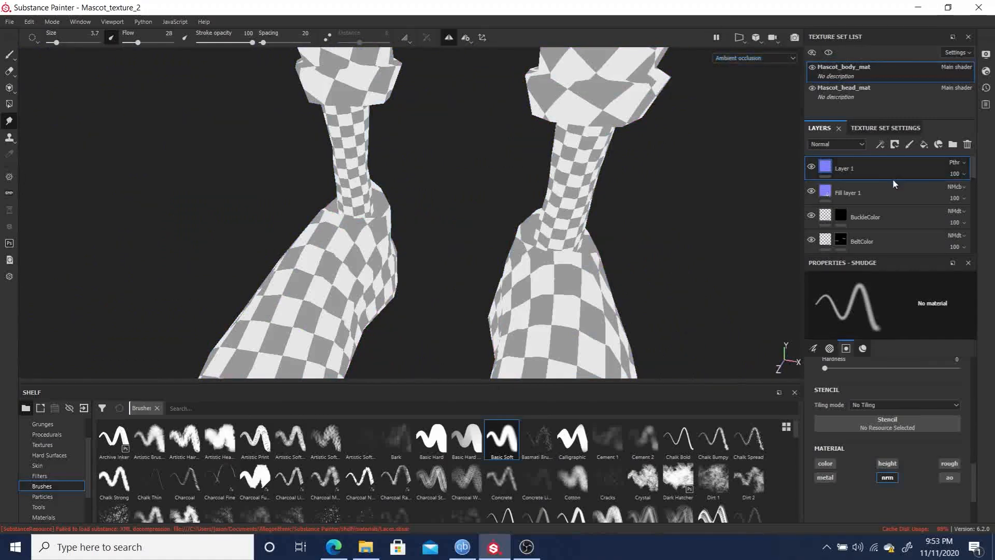
pyautogui.click(730, 58)
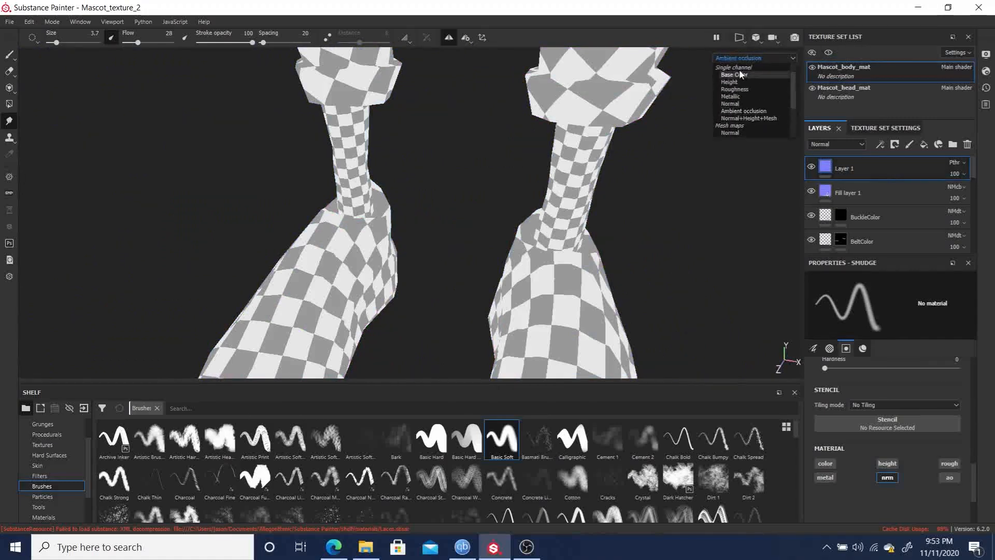
pyautogui.press('m')
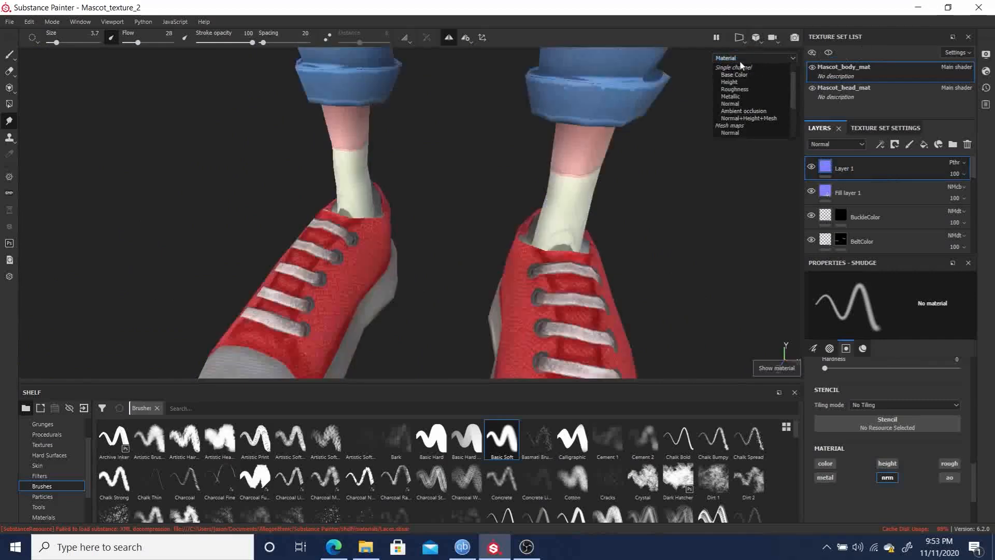
pyautogui.keyDown('alt'); pyautogui.moveTo(654, 220); pyautogui.dragTo(466, 215, button='middle'); pyautogui.keyUp('alt')
pyautogui.moveTo(570, 207)
pyautogui.keyDown('alt'); pyautogui.mouseDown()
pyautogui.moveTo(466, 204)
pyautogui.moveTo(610, 199)
pyautogui.mouseUp(); pyautogui.keyUp('alt')
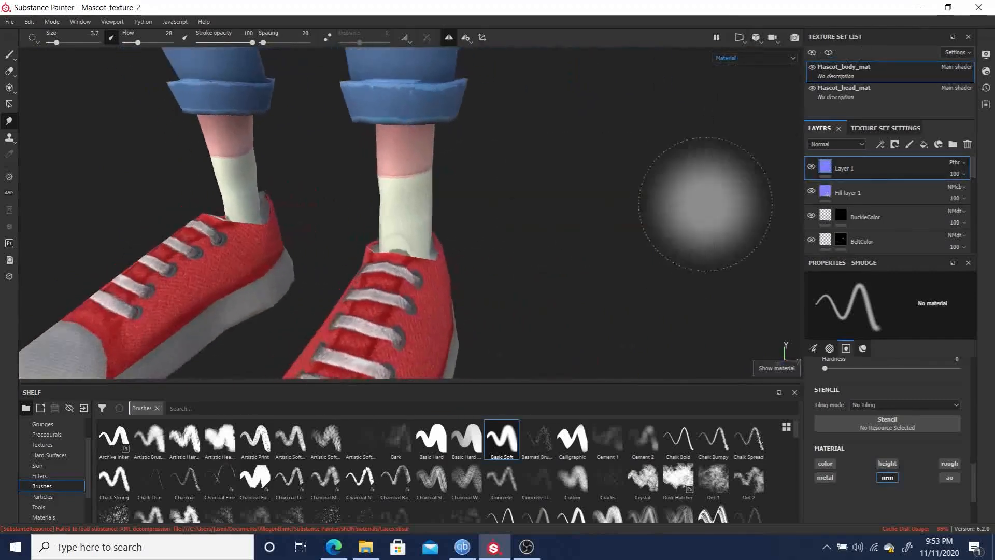
# Group Layer 1 and Fill layer 1 into a folder named NormalFixLayer and set the layer stack to the Base Color channel.
pyautogui.keyDown('ctrl'); pyautogui.click(868, 191); pyautogui.keyUp('ctrl')
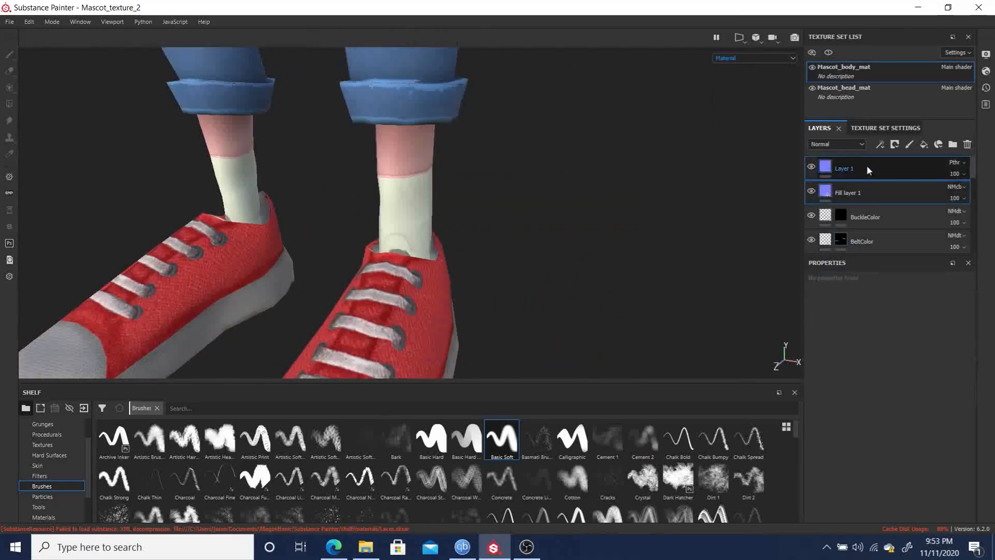
pyautogui.rightClick(866, 165)
pyautogui.click(908, 256)
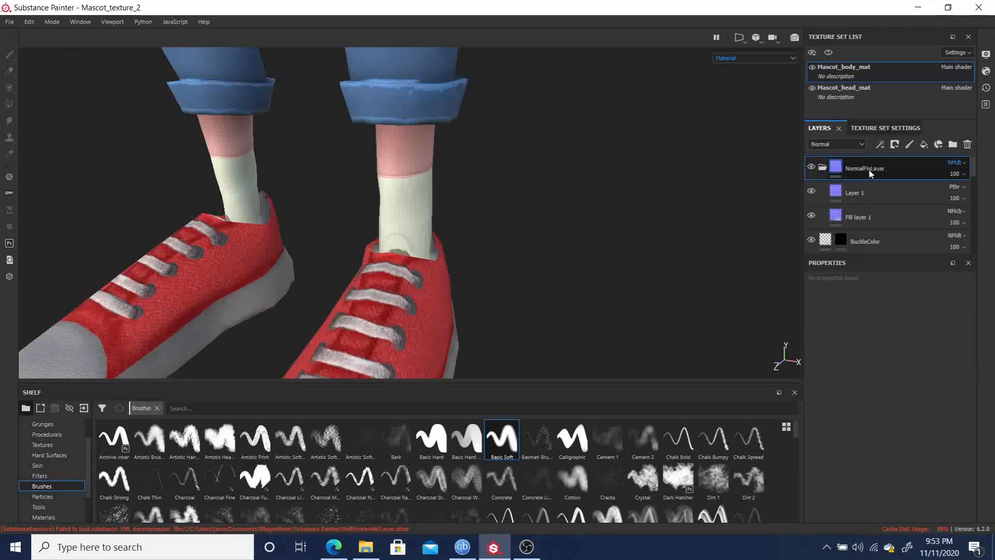
pyautogui.click(822, 168)
pyautogui.click(828, 143)
pyautogui.click(829, 153)
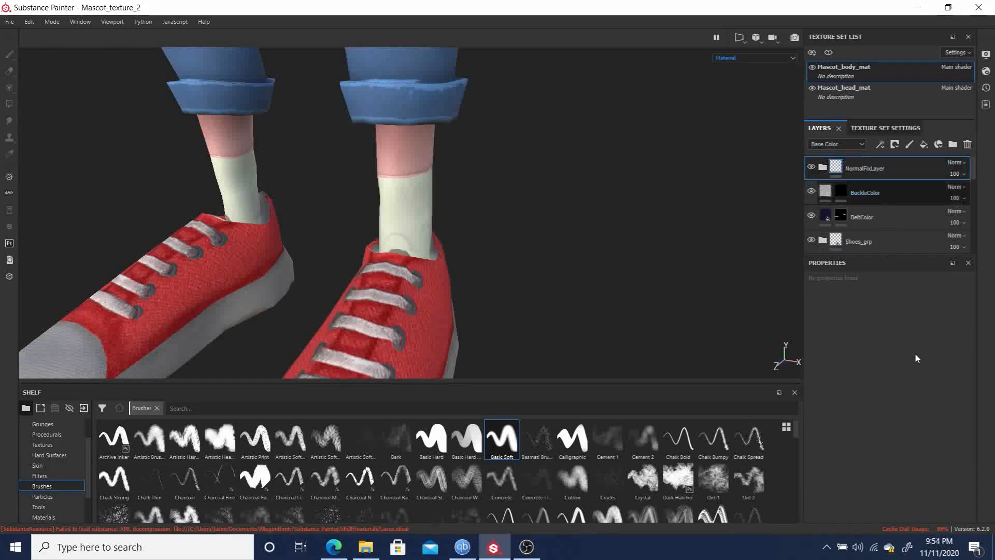
# Display the Ambient occlusion channel on the model and set the texture set's ambient occlusion mixing to Replace.
pyautogui.keyDown('alt'); pyautogui.moveTo(491, 228); pyautogui.dragTo(456, 223); pyautogui.keyUp('alt')
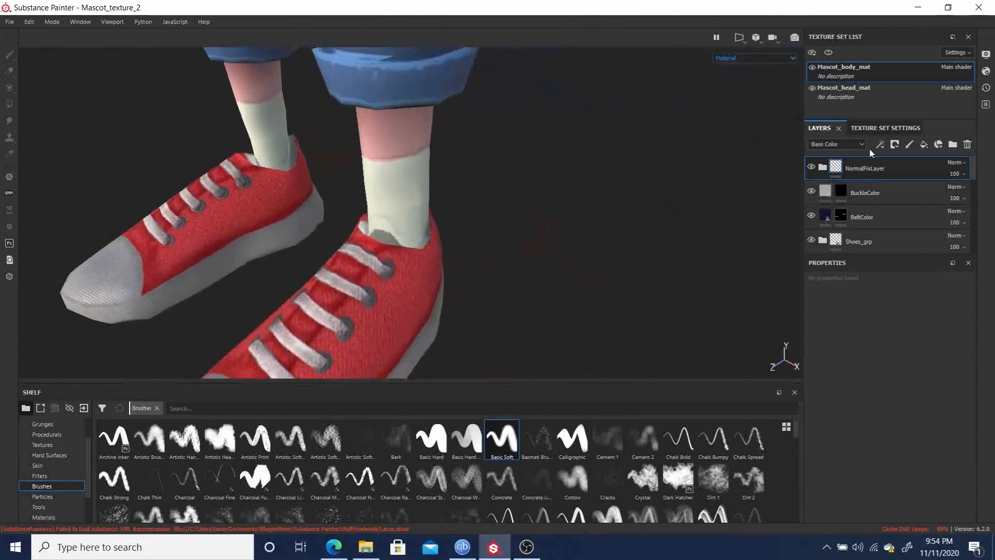
pyautogui.click(743, 58)
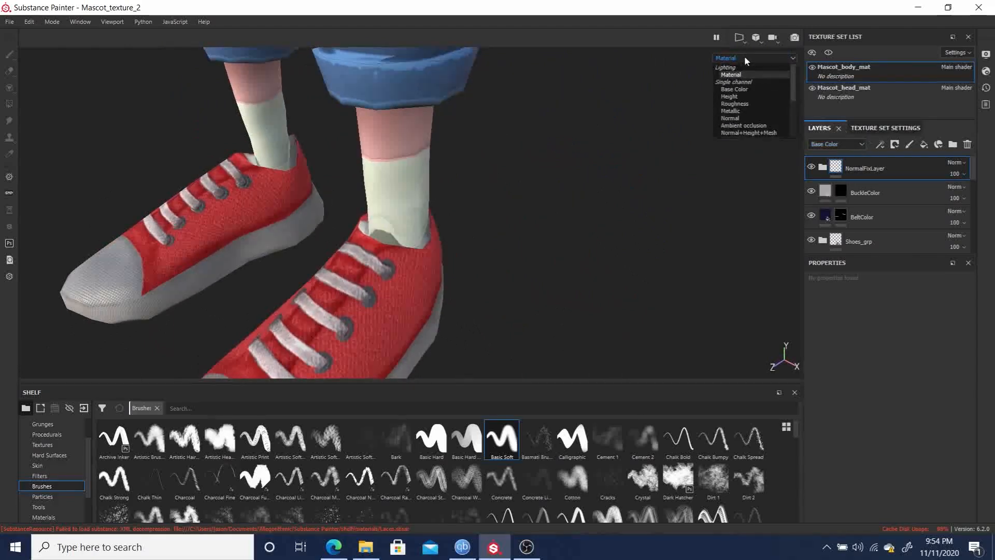
pyautogui.click(743, 125)
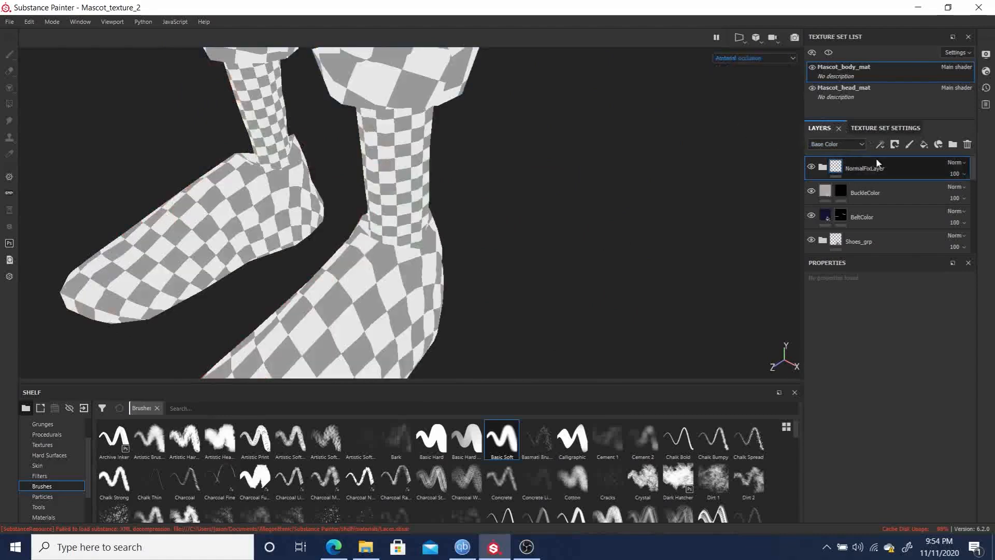
pyautogui.click(885, 129)
pyautogui.scroll(-5, 918, 197)
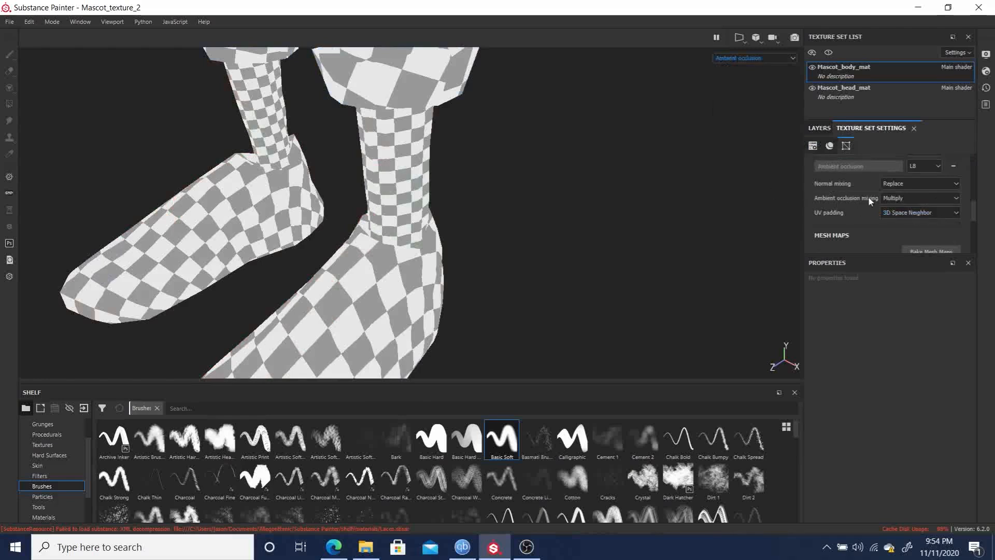
pyautogui.click(903, 198)
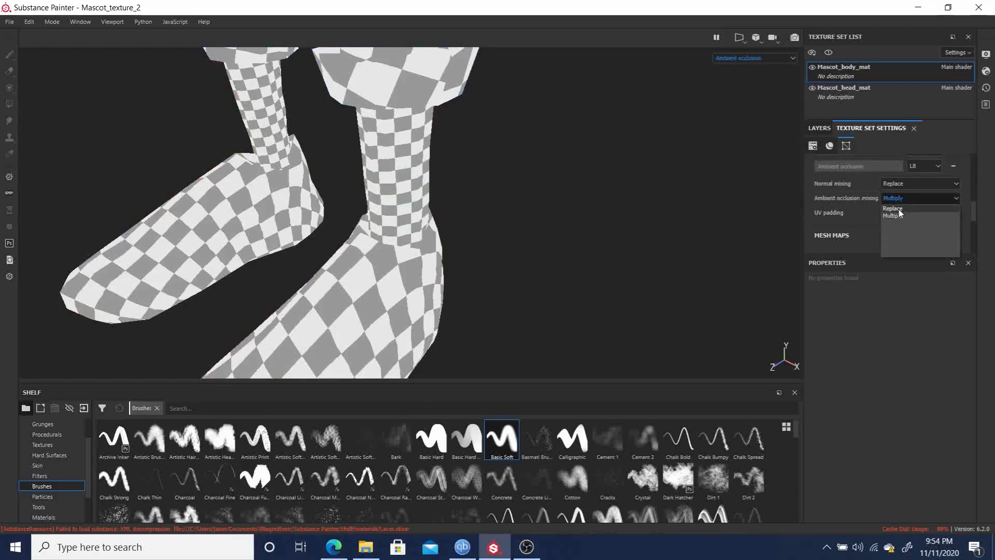
pyautogui.click(898, 207)
pyautogui.click(820, 128)
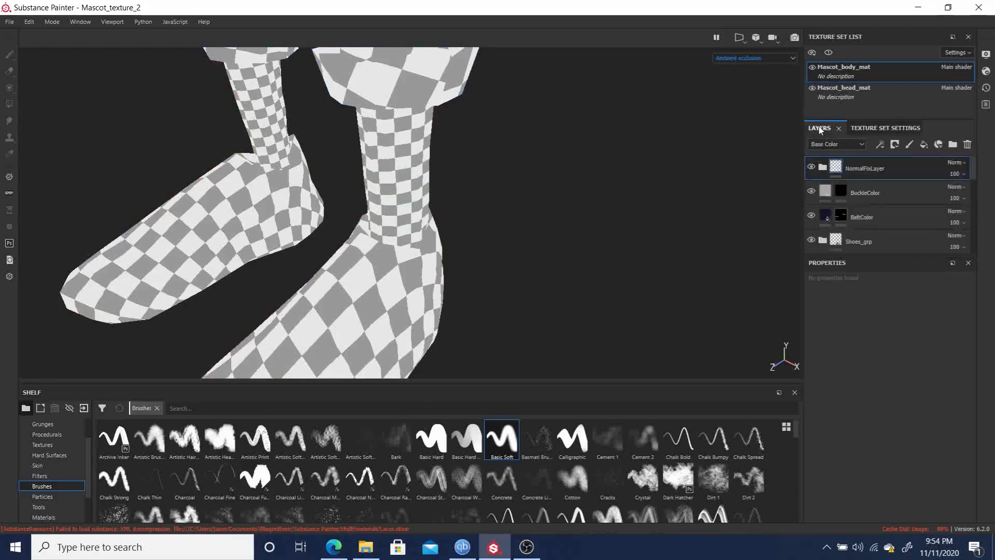
# Add a fill layer above NormalFixLayer with only the ao channel active, using the baked Mascot_body_mat ambient occlusion map.
pyautogui.click(923, 143)
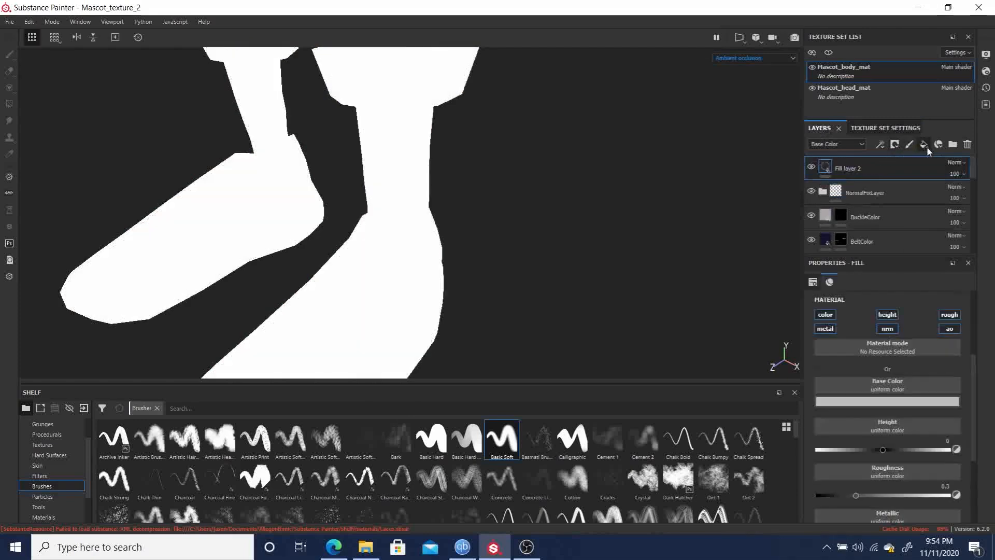
pyautogui.click(952, 328)
pyautogui.click(885, 386)
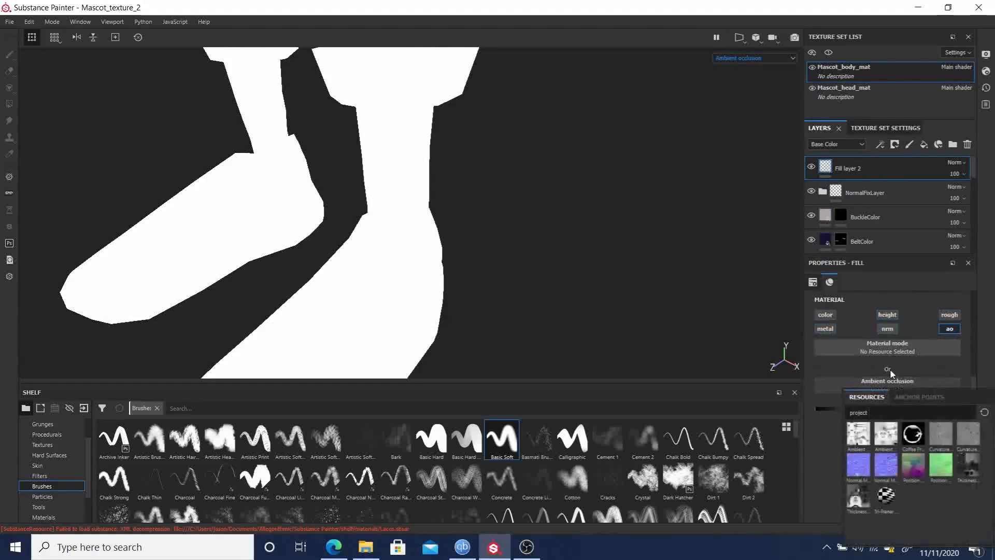
pyautogui.click(859, 438)
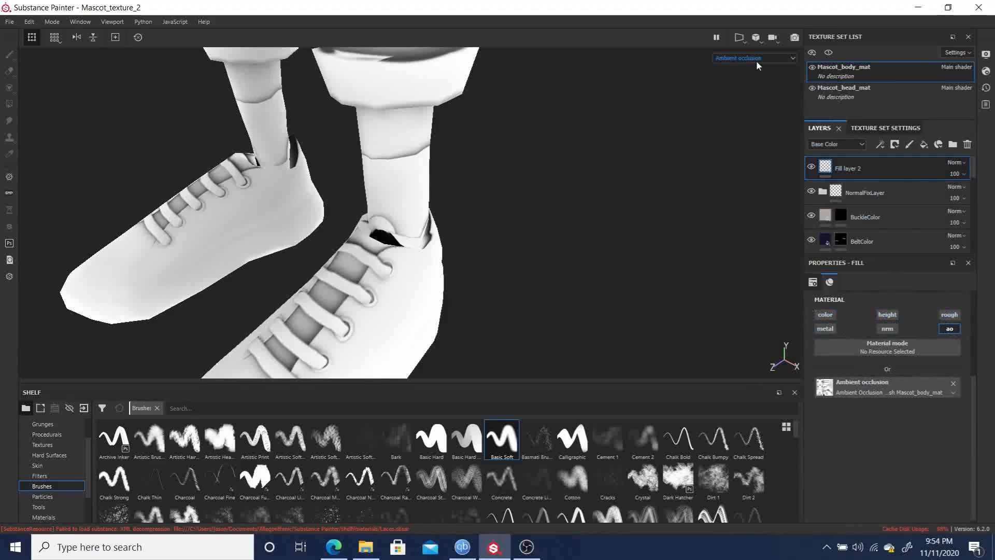
# Set the layer stack to the Ambient occlusion channel and add a paint layer above Fill layer 2 in Passthrough mode.
pyautogui.click(846, 145)
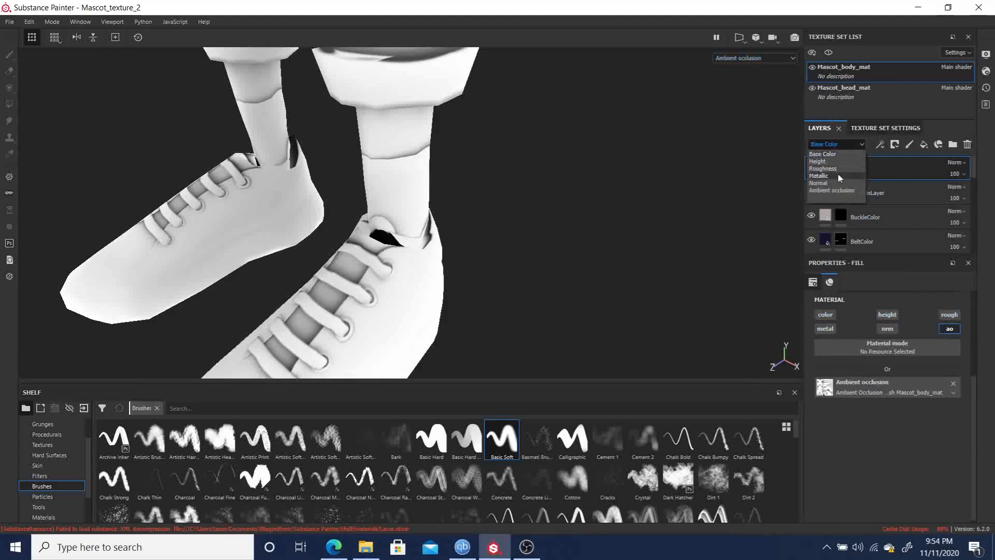
pyautogui.click(835, 190)
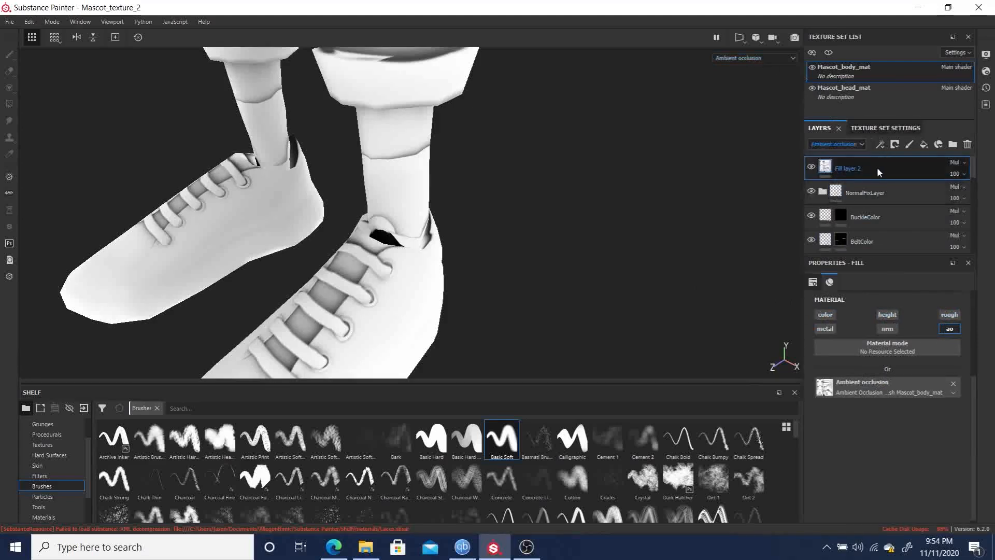
pyautogui.click(909, 145)
pyautogui.click(957, 163)
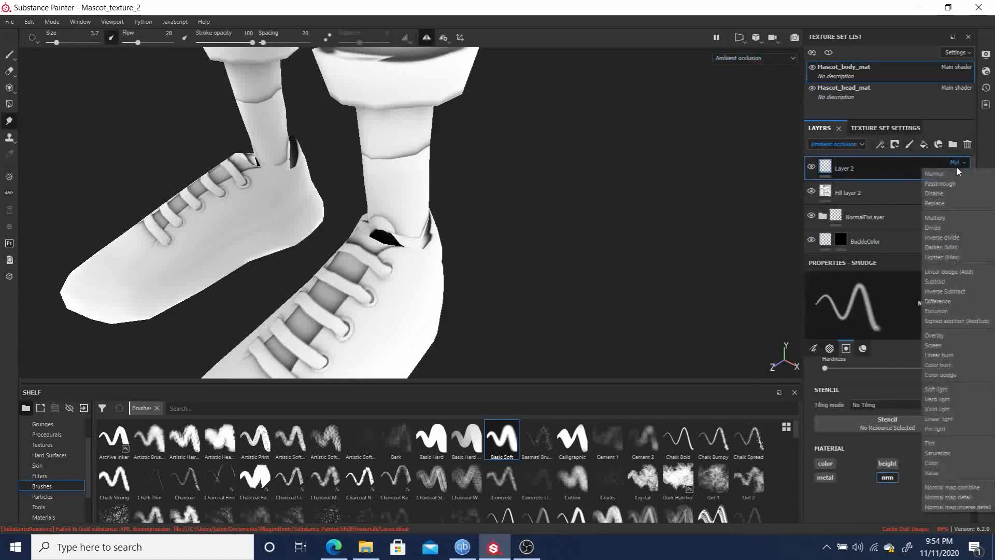
pyautogui.click(947, 184)
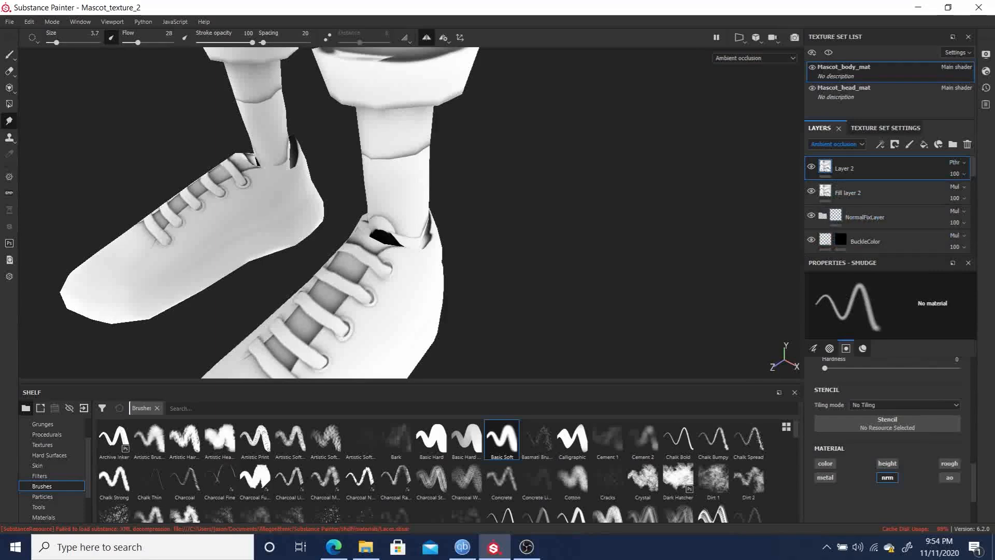
# Restrict the Smudge tool's material to the ao channel only and keep Layer 2 selected for painting.
pyautogui.click(950, 476)
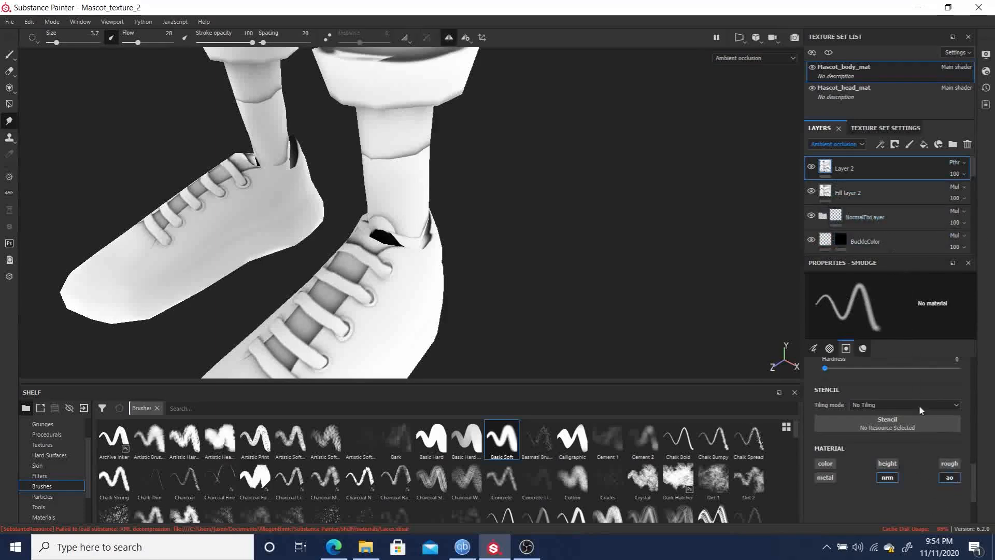
pyautogui.keyDown('alt'); pyautogui.click(894, 475); pyautogui.keyUp('alt')
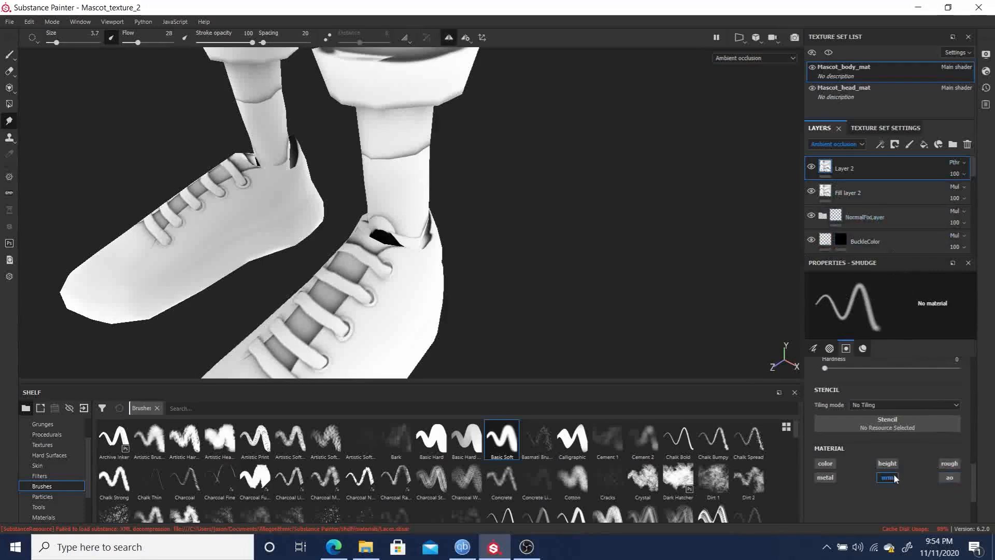
pyautogui.click(950, 478)
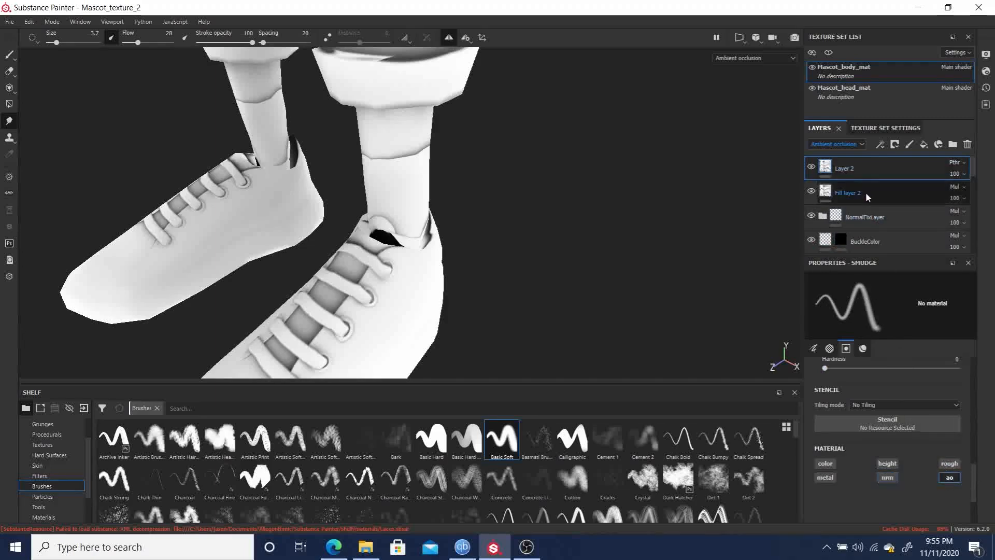
pyautogui.click(866, 194)
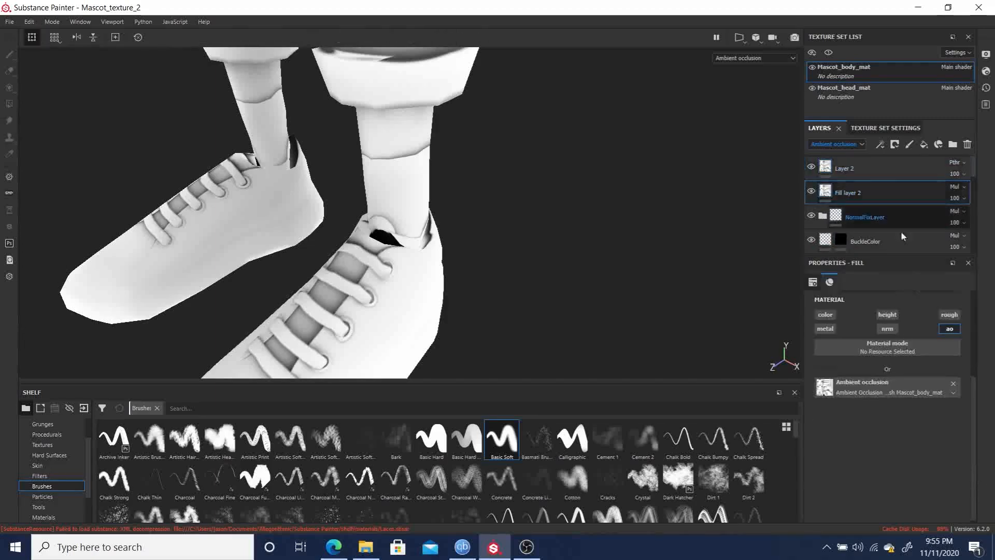
pyautogui.click(881, 167)
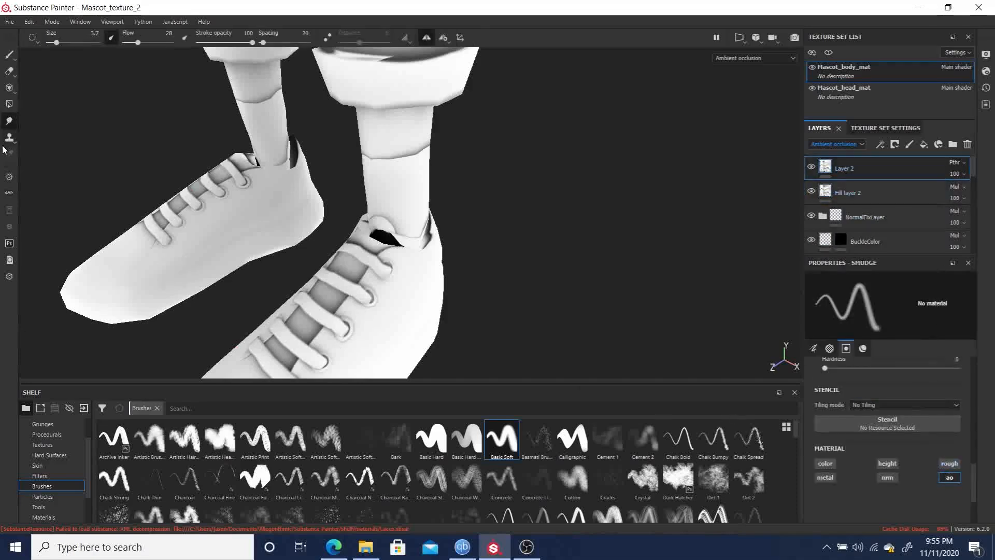
# Undo the first smudge, reduce the brush size to 1.75, and smudge the dark artefacts on the sock front above the shoe.
pyautogui.keyDown('alt'); pyautogui.moveTo(572, 283); pyautogui.dragTo(633, 364, button='right'); pyautogui.keyUp('alt')
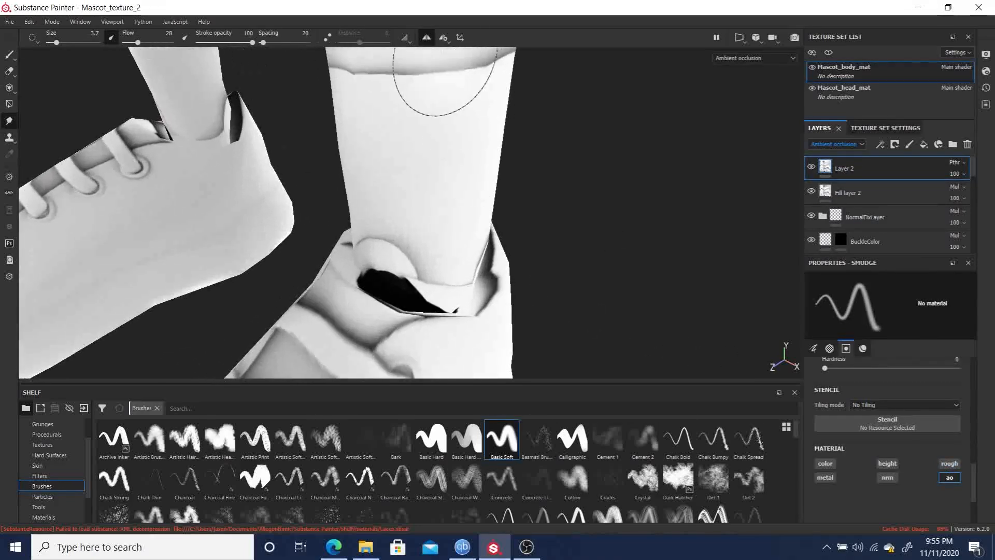
pyautogui.keyDown('alt'); pyautogui.moveTo(406, 251); pyautogui.dragTo(449, 288, button='right'); pyautogui.keyUp('alt')
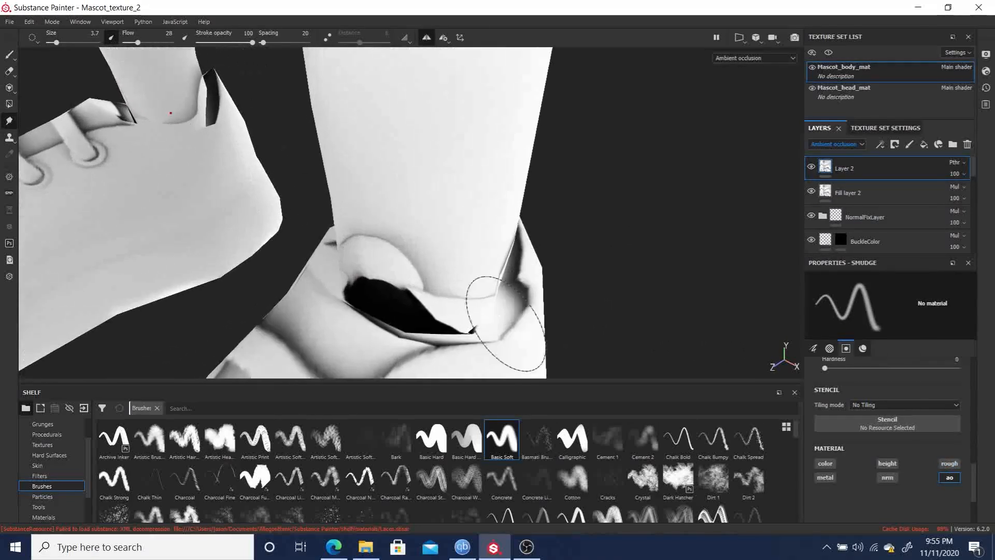
pyautogui.keyDown('alt'); pyautogui.moveTo(491, 316); pyautogui.dragTo(482, 194, button='middle'); pyautogui.keyUp('alt')
pyautogui.moveTo(460, 201)
pyautogui.keyDown('alt'); pyautogui.mouseDown()
pyautogui.moveTo(430, 215)
pyautogui.moveTo(456, 190)
pyautogui.mouseUp(); pyautogui.keyUp('alt')
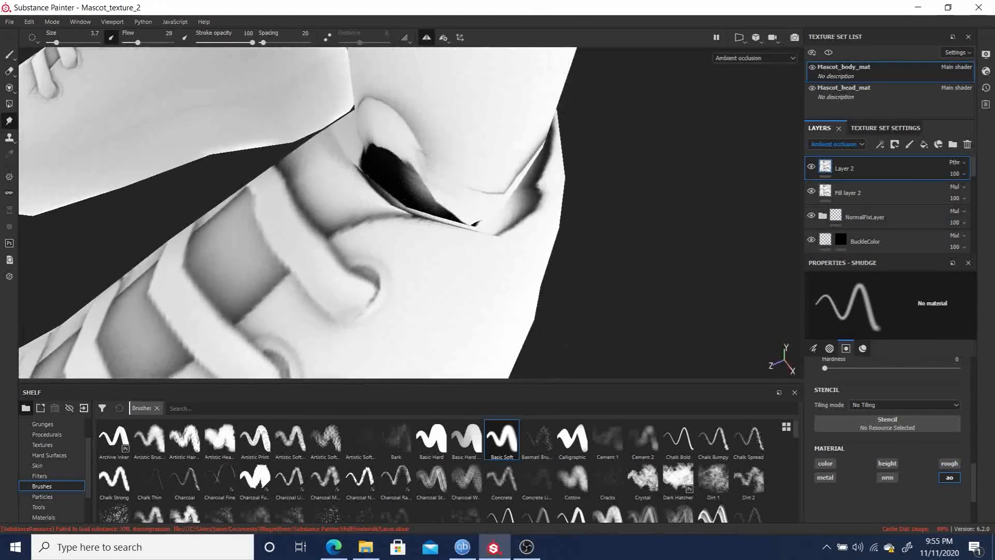
pyautogui.hotkey('ctrl', 'z')
pyautogui.keyDown('ctrl'); pyautogui.moveTo(469, 164); pyautogui.dragTo(439, 154, button='right'); pyautogui.keyUp('ctrl')
pyautogui.moveTo(435, 160)
pyautogui.mouseDown()
pyautogui.moveTo(384, 108)
pyautogui.moveTo(406, 146)
pyautogui.moveTo(446, 180)
pyautogui.moveTo(499, 193)
pyautogui.moveTo(490, 199)
pyautogui.moveTo(430, 115)
pyautogui.moveTo(384, 97)
pyautogui.moveTo(467, 91)
pyautogui.mouseUp()
pyautogui.keyDown('alt'); pyautogui.moveTo(550, 184); pyautogui.dragTo(800, 165); pyautogui.keyUp('alt')
pyautogui.moveTo(375, 144)
pyautogui.mouseDown()
pyautogui.moveTo(356, 166)
pyautogui.moveTo(455, 188)
pyautogui.moveTo(402, 196)
pyautogui.moveTo(363, 168)
pyautogui.moveTo(361, 205)
pyautogui.moveTo(344, 171)
pyautogui.moveTo(334, 179)
pyautogui.moveTo(360, 174)
pyautogui.moveTo(337, 192)
pyautogui.mouseUp()
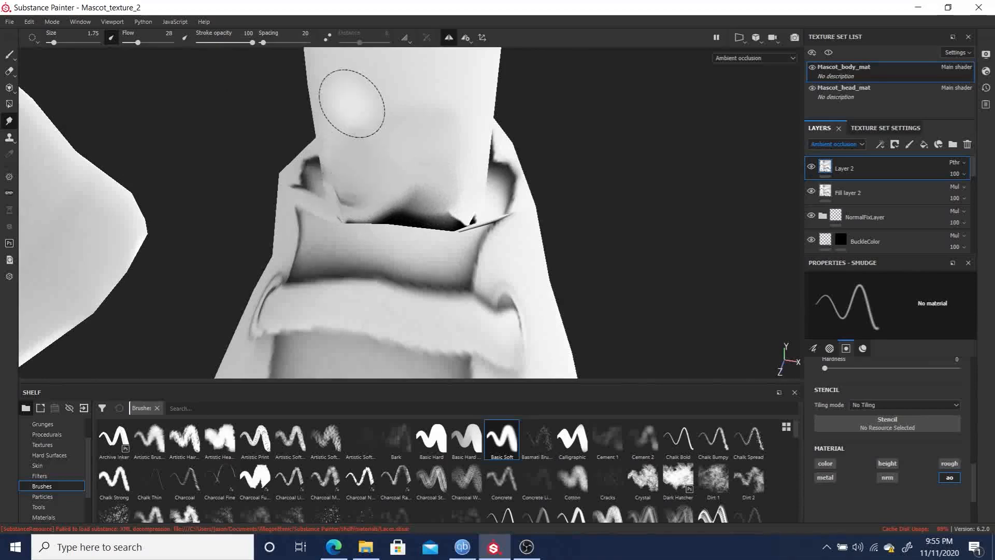
# Smudge away the remaining dark ambient occlusion patches on the side of the sock near the shoe opening.
pyautogui.press('alt')
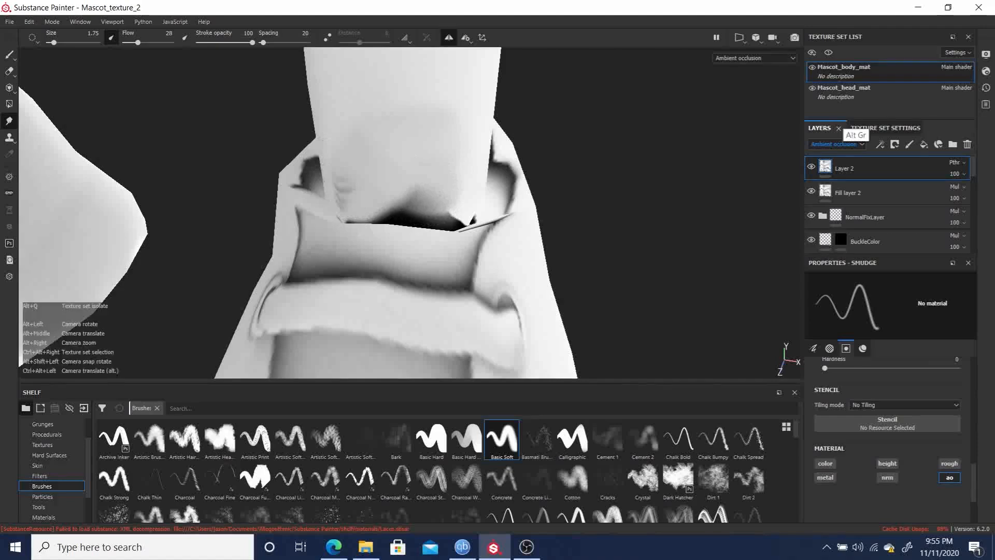
pyautogui.moveTo(736, 187)
pyautogui.keyDown('alt'); pyautogui.mouseDown()
pyautogui.moveTo(773, 173)
pyautogui.moveTo(715, 181)
pyautogui.mouseUp(); pyautogui.keyUp('alt')
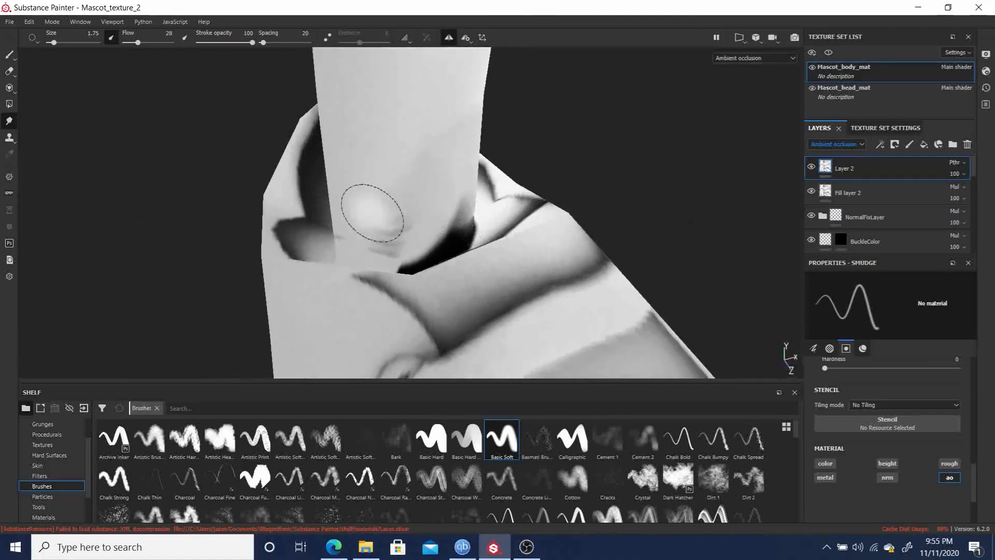
pyautogui.moveTo(391, 220)
pyautogui.mouseDown()
pyautogui.moveTo(400, 222)
pyautogui.moveTo(371, 200)
pyautogui.moveTo(392, 237)
pyautogui.moveTo(382, 231)
pyautogui.moveTo(404, 222)
pyautogui.moveTo(371, 235)
pyautogui.moveTo(397, 222)
pyautogui.moveTo(371, 246)
pyautogui.moveTo(377, 238)
pyautogui.mouseUp()
pyautogui.keyDown('alt'); pyautogui.moveTo(645, 109); pyautogui.dragTo(801, 99); pyautogui.keyUp('alt')
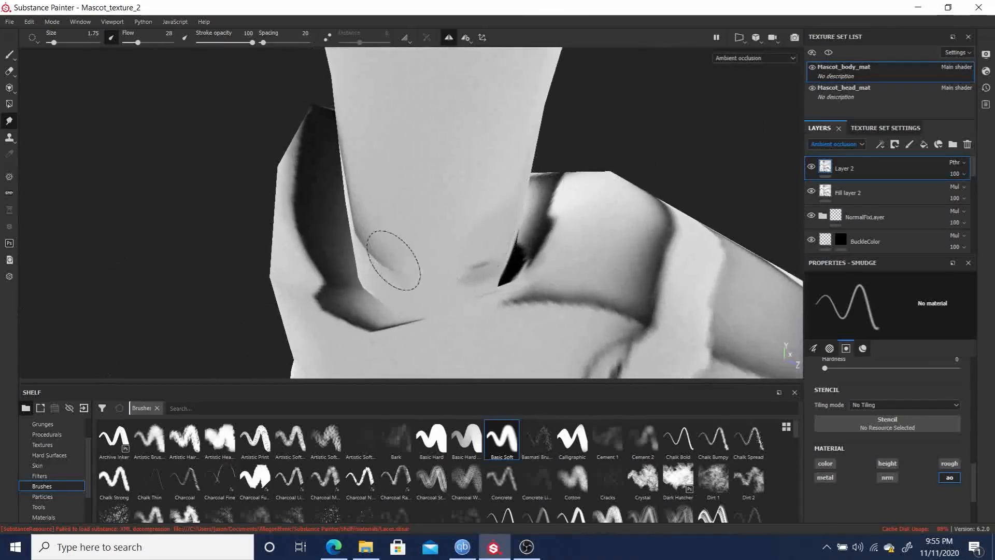
pyautogui.moveTo(473, 240)
pyautogui.mouseDown()
pyautogui.moveTo(478, 262)
pyautogui.moveTo(442, 262)
pyautogui.moveTo(472, 258)
pyautogui.mouseUp()
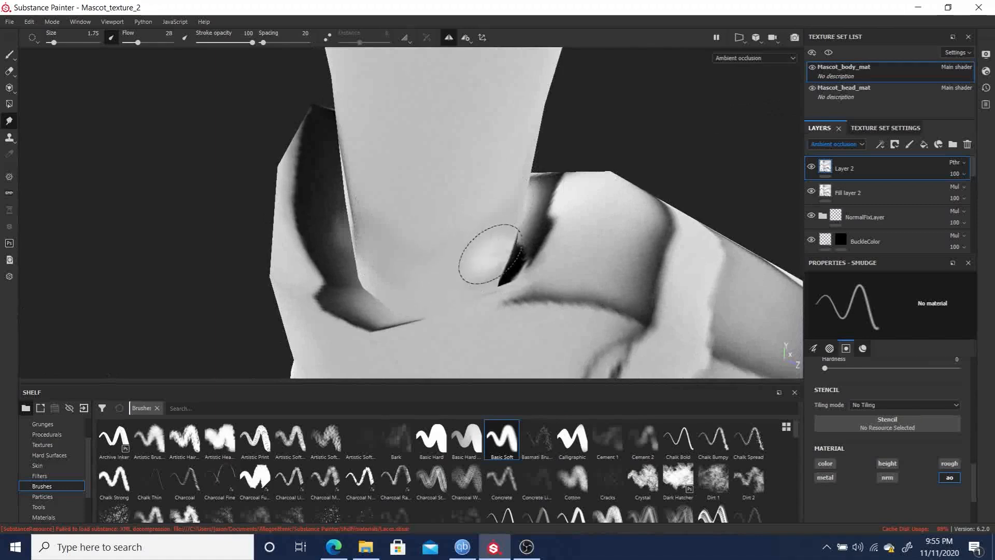
pyautogui.keyDown('alt'); pyautogui.moveTo(757, 104); pyautogui.dragTo(640, 85); pyautogui.keyUp('alt')
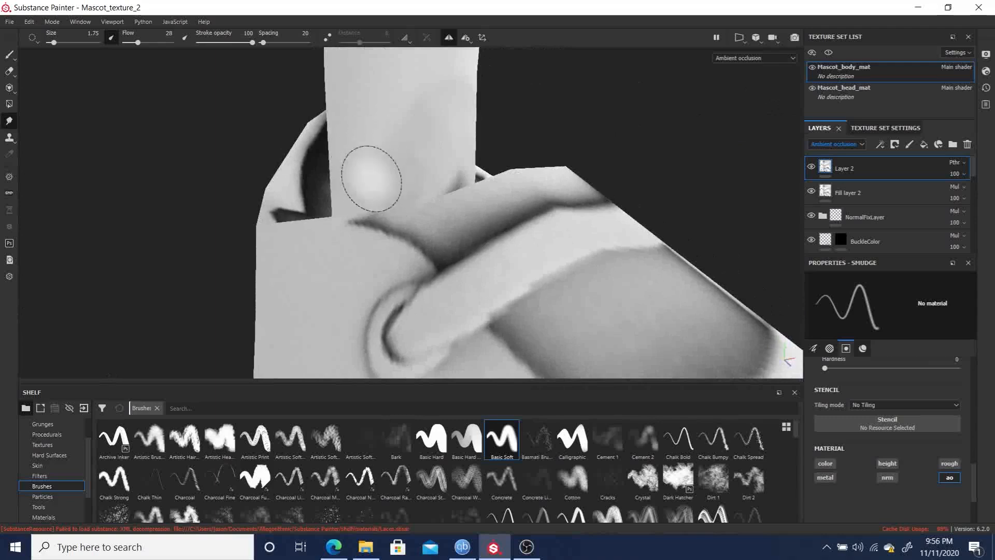
# Smudge the dark ambient occlusion where the front of the sock meets the shoe tongue into a thin contact shadow.
pyautogui.moveTo(601, 117)
pyautogui.keyDown('alt'); pyautogui.mouseDown()
pyautogui.moveTo(564, 147)
pyautogui.moveTo(523, 160)
pyautogui.mouseUp(); pyautogui.keyUp('alt')
pyautogui.moveTo(401, 205)
pyautogui.mouseDown()
pyautogui.moveTo(455, 221)
pyautogui.moveTo(395, 207)
pyautogui.moveTo(349, 238)
pyautogui.moveTo(378, 242)
pyautogui.moveTo(414, 229)
pyautogui.moveTo(374, 249)
pyautogui.moveTo(344, 217)
pyautogui.moveTo(366, 200)
pyautogui.moveTo(433, 234)
pyautogui.moveTo(406, 230)
pyautogui.moveTo(435, 210)
pyautogui.moveTo(462, 220)
pyautogui.mouseUp()
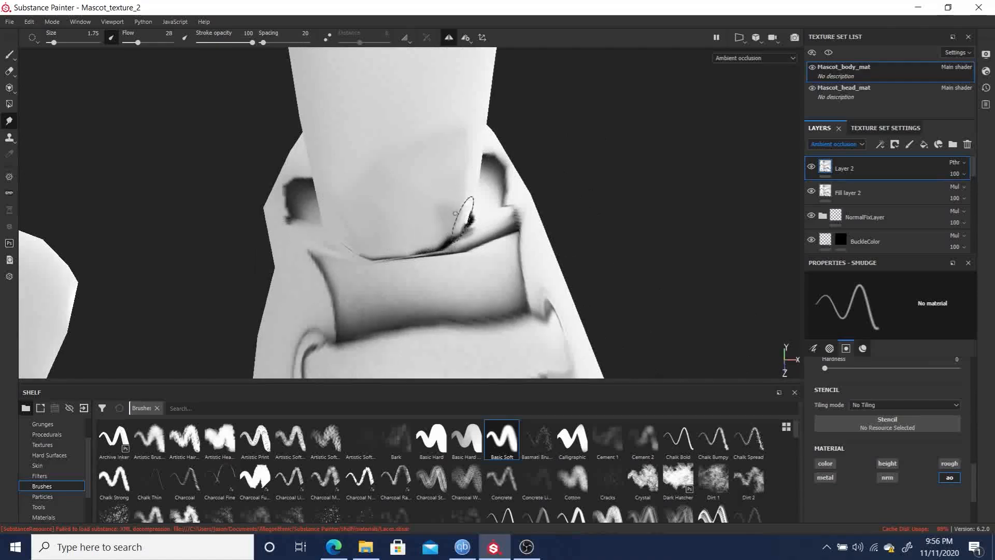
pyautogui.keyDown('alt'); pyautogui.moveTo(611, 171); pyautogui.dragTo(548, 206); pyautogui.keyUp('alt')
pyautogui.moveTo(445, 210)
pyautogui.mouseDown()
pyautogui.moveTo(464, 211)
pyautogui.moveTo(416, 221)
pyautogui.moveTo(429, 223)
pyautogui.mouseUp()
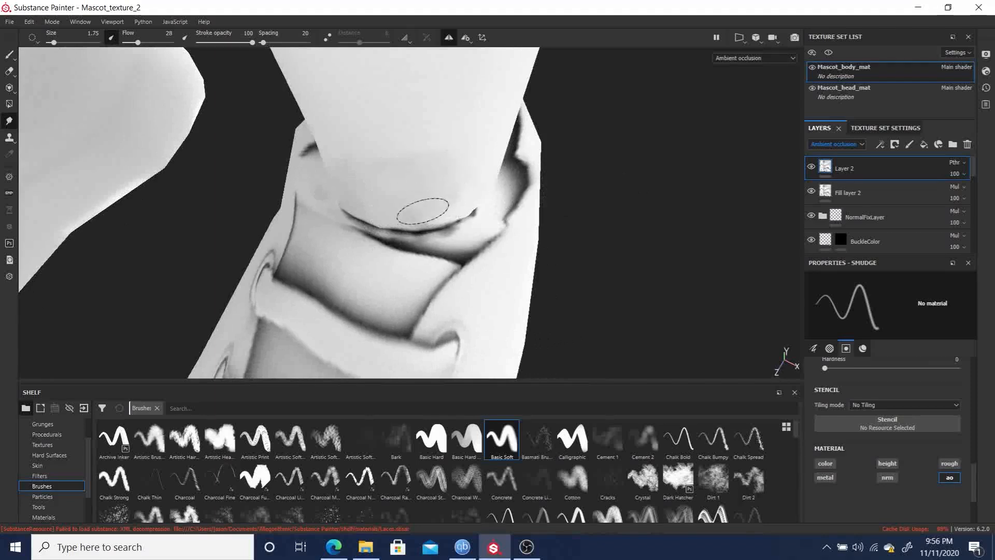
# Smudge the ambient occlusion on the sock's side along the shoe collar and reduce the brush size to 0.52.
pyautogui.moveTo(689, 176)
pyautogui.keyDown('alt'); pyautogui.mouseDown()
pyautogui.moveTo(441, 147)
pyautogui.moveTo(526, 195)
pyautogui.mouseUp(); pyautogui.keyUp('alt')
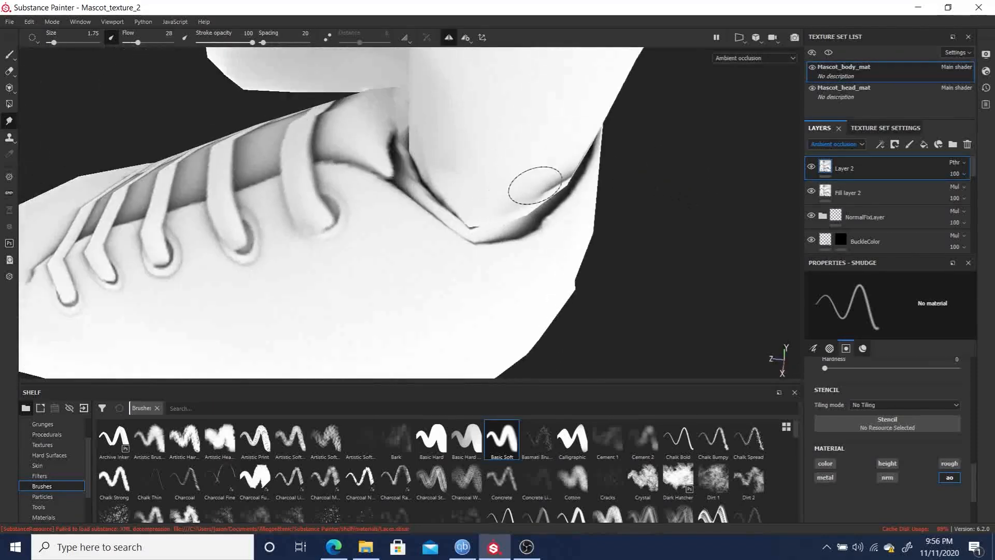
pyautogui.keyDown('alt'); pyautogui.moveTo(766, 188); pyautogui.dragTo(595, 166); pyautogui.keyUp('alt')
pyautogui.moveTo(542, 186); pyautogui.dragTo(516, 185)
pyautogui.press('[')
pyautogui.press('[')
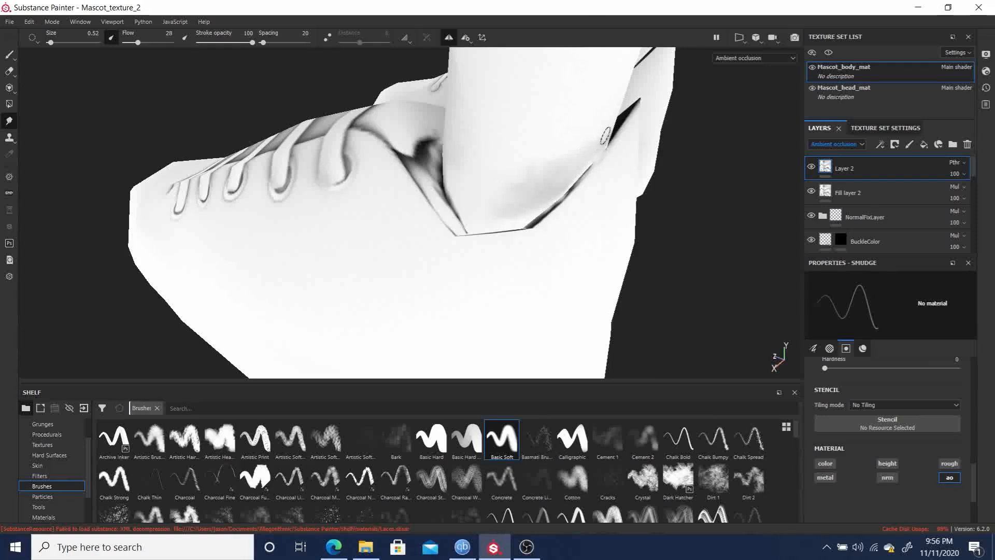
# Try smudging the ambient occlusion at the back of the ankle with the brush size at 1.75, and undo the strokes.
pyautogui.moveTo(760, 192)
pyautogui.keyDown('alt'); pyautogui.mouseDown()
pyautogui.moveTo(644, 173)
pyautogui.moveTo(508, 169)
pyautogui.moveTo(493, 196)
pyautogui.moveTo(536, 165)
pyautogui.moveTo(483, 187)
pyautogui.moveTo(582, 151)
pyautogui.moveTo(559, 171)
pyautogui.mouseUp(); pyautogui.keyUp('alt')
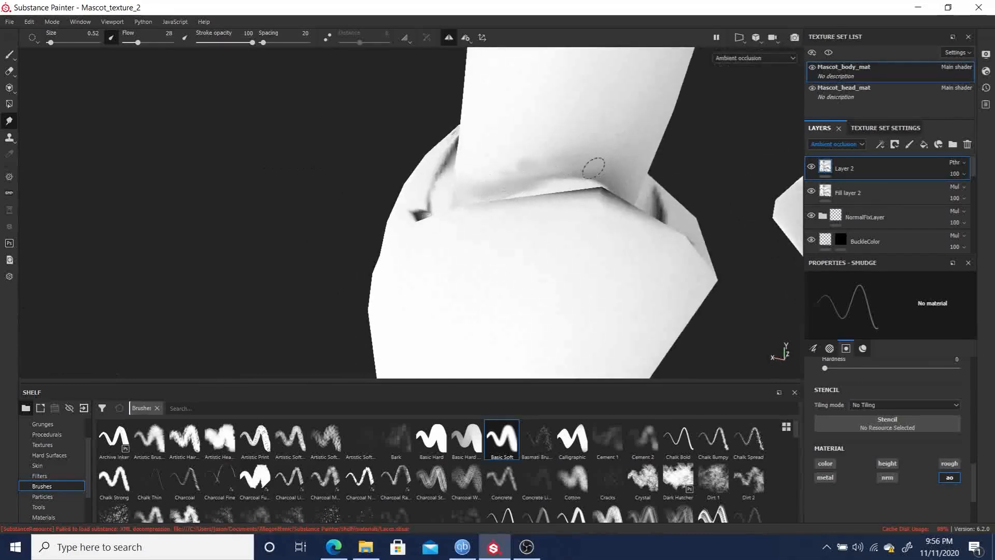
pyautogui.keyDown('ctrl'); pyautogui.moveTo(520, 158); pyautogui.dragTo(547, 156, button='right'); pyautogui.keyUp('ctrl')
pyautogui.moveTo(546, 156)
pyautogui.mouseDown()
pyautogui.moveTo(518, 164)
pyautogui.moveTo(582, 154)
pyautogui.mouseUp()
pyautogui.hotkey('ctrl', 'z')
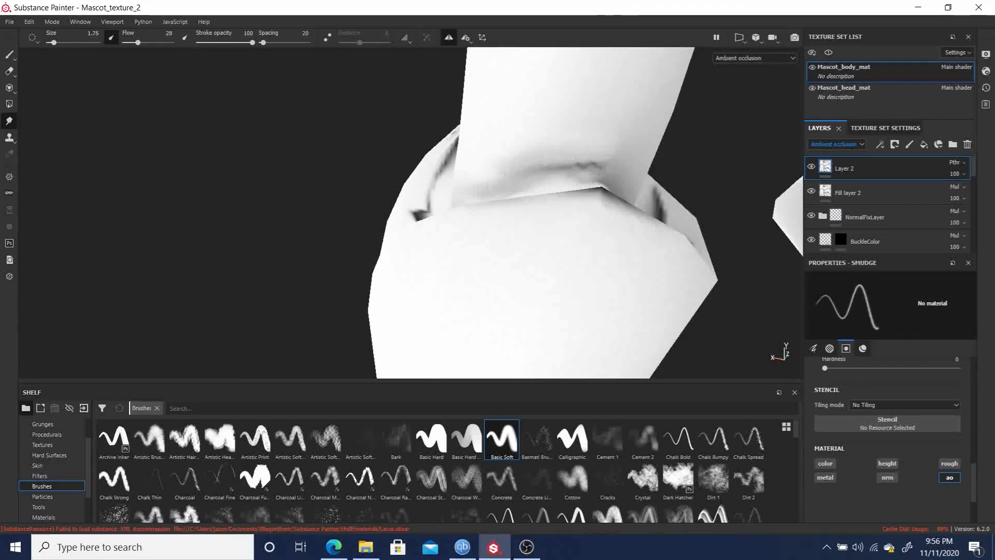
pyautogui.hotkey('ctrl', 'z')
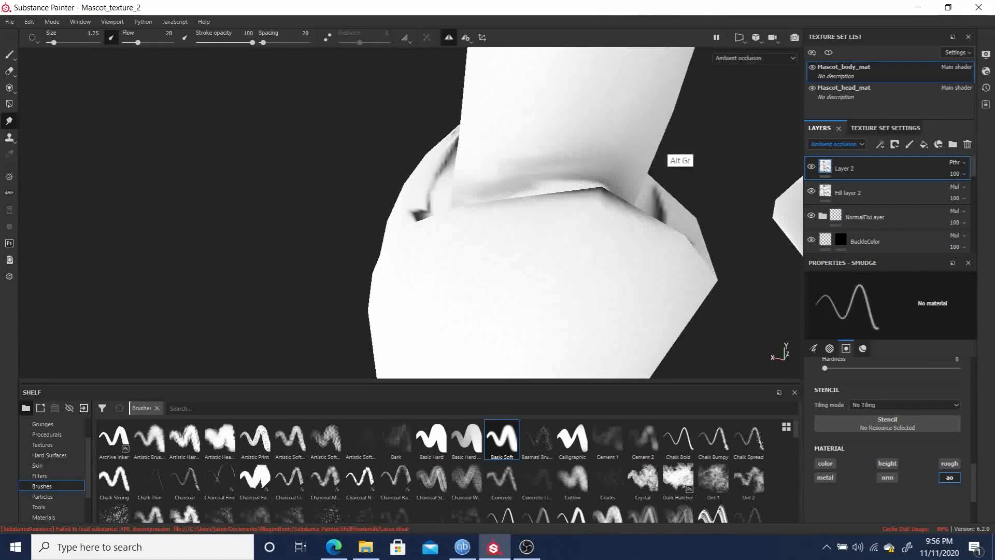
pyautogui.moveTo(633, 125)
pyautogui.keyDown('alt'); pyautogui.mouseDown()
pyautogui.moveTo(608, 146)
pyautogui.moveTo(603, 171)
pyautogui.mouseUp(); pyautogui.keyUp('alt')
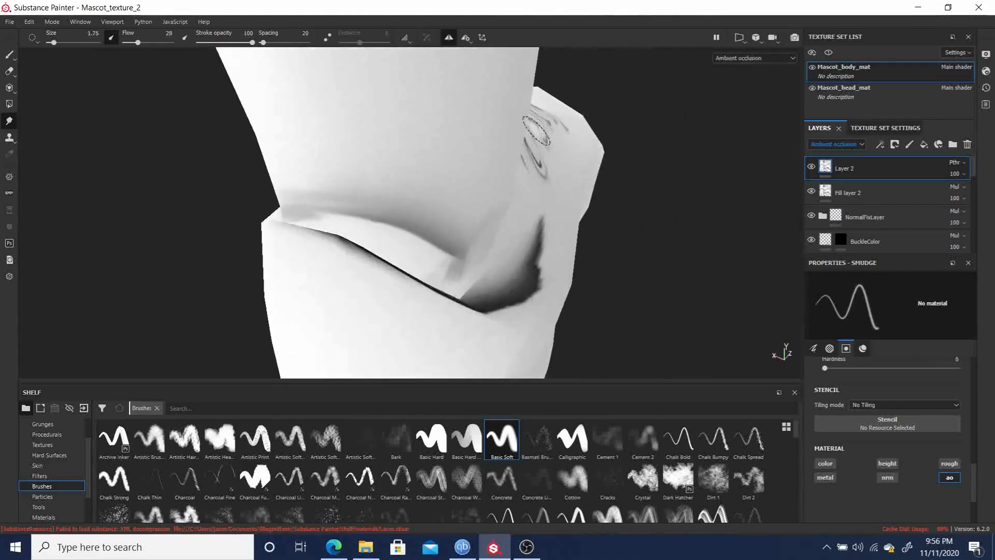
# Smudge the ambient occlusion on the back of the ankle above the shoe collar with the brush size at 0.85.
pyautogui.press('[')
pyautogui.press('[')
pyautogui.press('[')
pyautogui.press('[')
pyautogui.moveTo(407, 228)
pyautogui.mouseDown()
pyautogui.moveTo(338, 211)
pyautogui.moveTo(306, 188)
pyautogui.moveTo(380, 214)
pyautogui.moveTo(359, 202)
pyautogui.moveTo(374, 222)
pyautogui.moveTo(289, 207)
pyautogui.moveTo(322, 198)
pyautogui.moveTo(441, 250)
pyautogui.moveTo(434, 239)
pyautogui.moveTo(454, 263)
pyautogui.moveTo(378, 211)
pyautogui.moveTo(473, 240)
pyautogui.moveTo(374, 214)
pyautogui.moveTo(438, 251)
pyautogui.mouseUp()
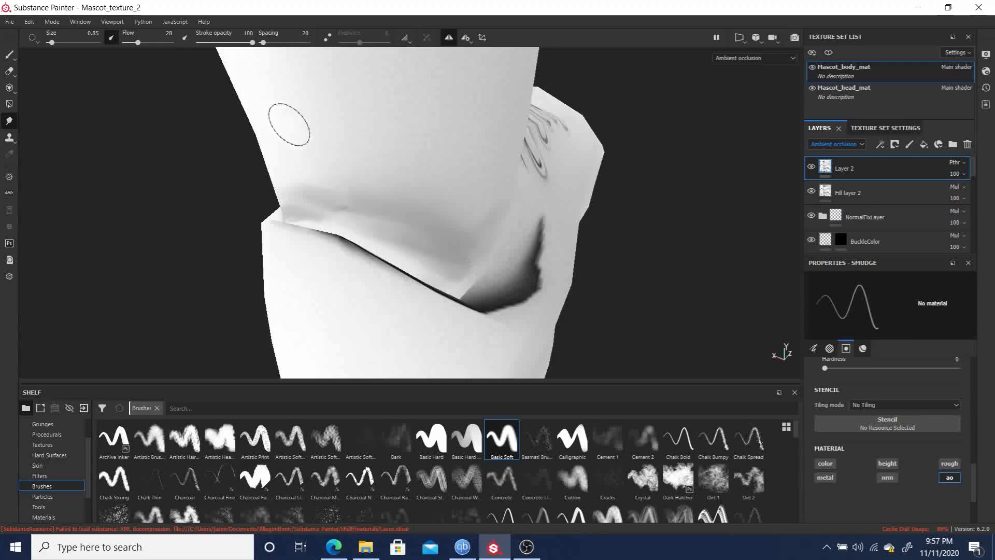
pyautogui.moveTo(435, 240)
pyautogui.mouseDown()
pyautogui.moveTo(349, 204)
pyautogui.moveTo(360, 211)
pyautogui.moveTo(350, 223)
pyautogui.moveTo(311, 193)
pyautogui.mouseUp()
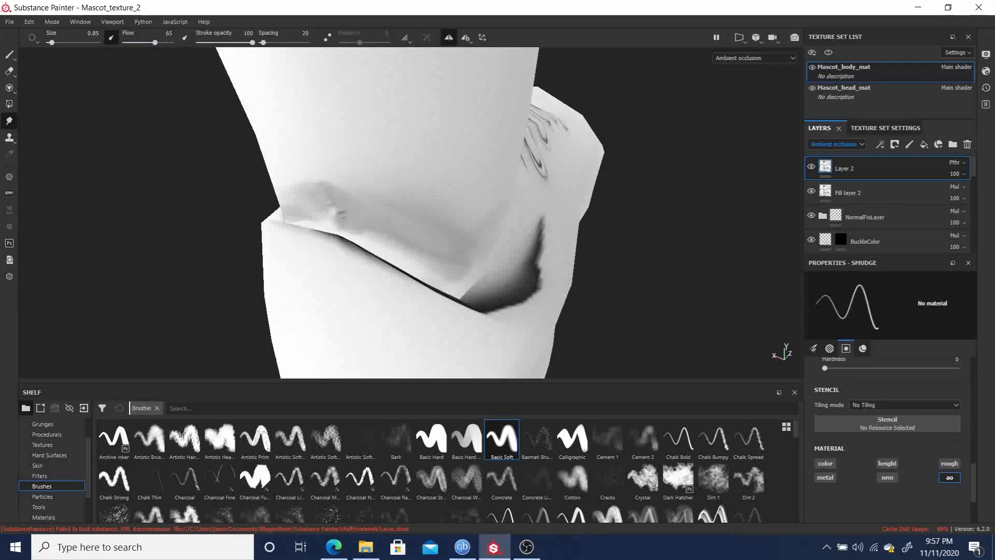
# Set the smudge flow to 28 and stroke opacity to 54, and soften the ankle shading along the shoe collar.
pyautogui.click(138, 41)
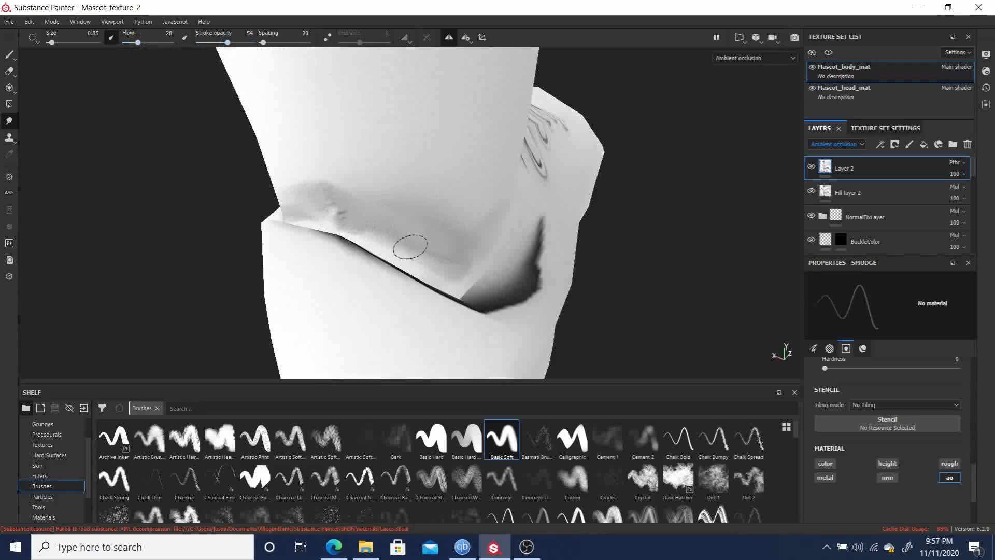
pyautogui.moveTo(476, 260)
pyautogui.mouseDown()
pyautogui.moveTo(449, 262)
pyautogui.moveTo(400, 233)
pyautogui.moveTo(360, 227)
pyautogui.moveTo(372, 224)
pyautogui.moveTo(323, 173)
pyautogui.mouseUp()
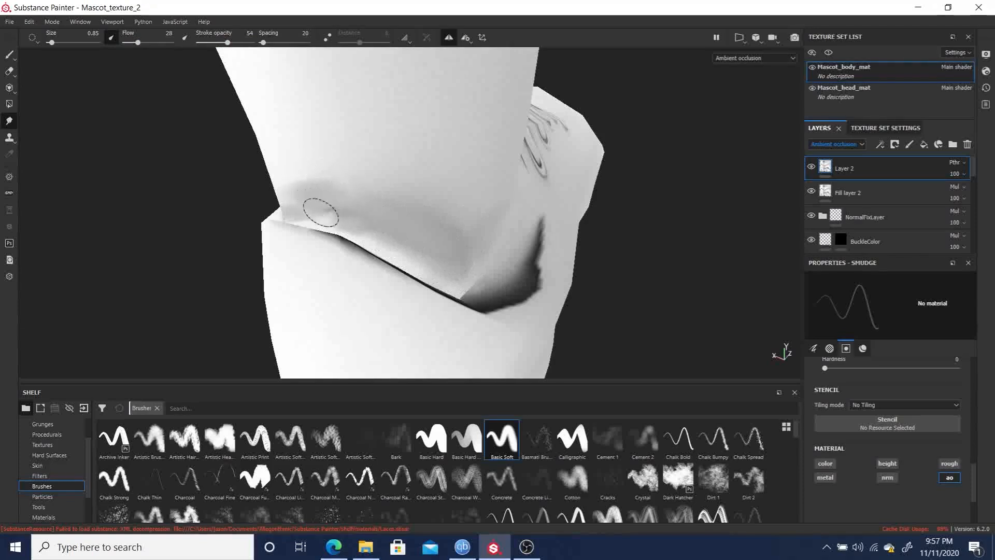
pyautogui.moveTo(315, 215)
pyautogui.mouseDown()
pyautogui.moveTo(328, 172)
pyautogui.moveTo(311, 195)
pyautogui.moveTo(330, 189)
pyautogui.moveTo(392, 216)
pyautogui.moveTo(314, 217)
pyautogui.moveTo(341, 212)
pyautogui.moveTo(310, 178)
pyautogui.moveTo(291, 201)
pyautogui.moveTo(355, 220)
pyautogui.moveTo(317, 206)
pyautogui.mouseUp()
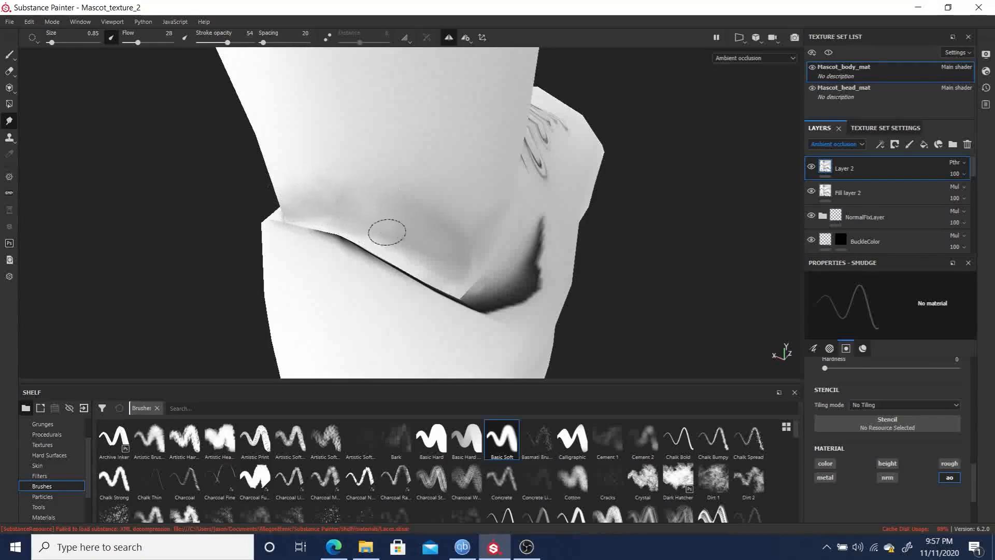
pyautogui.moveTo(304, 212); pyautogui.dragTo(368, 211)
# Set up the Paint brush at size 2.44 with only the ao channel active and an ambient occlusion value of 0.7395.
pyautogui.click(10, 54)
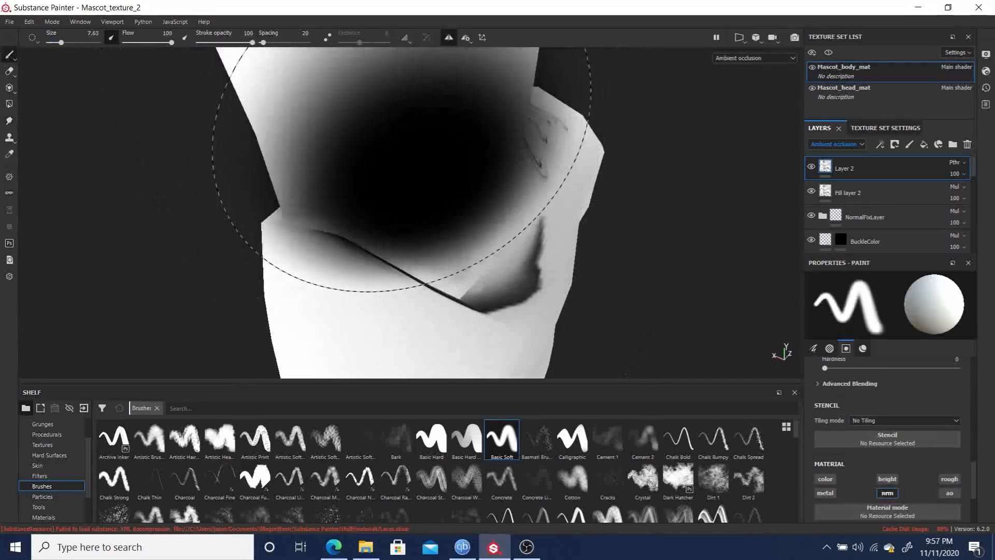
pyautogui.press('[')
pyautogui.press('[')
pyautogui.press('[')
pyautogui.press('[')
pyautogui.press('[')
pyautogui.press('[')
pyautogui.press('[')
pyautogui.press('[')
pyautogui.press('[')
pyautogui.press('[')
pyautogui.press('[')
pyautogui.press('[')
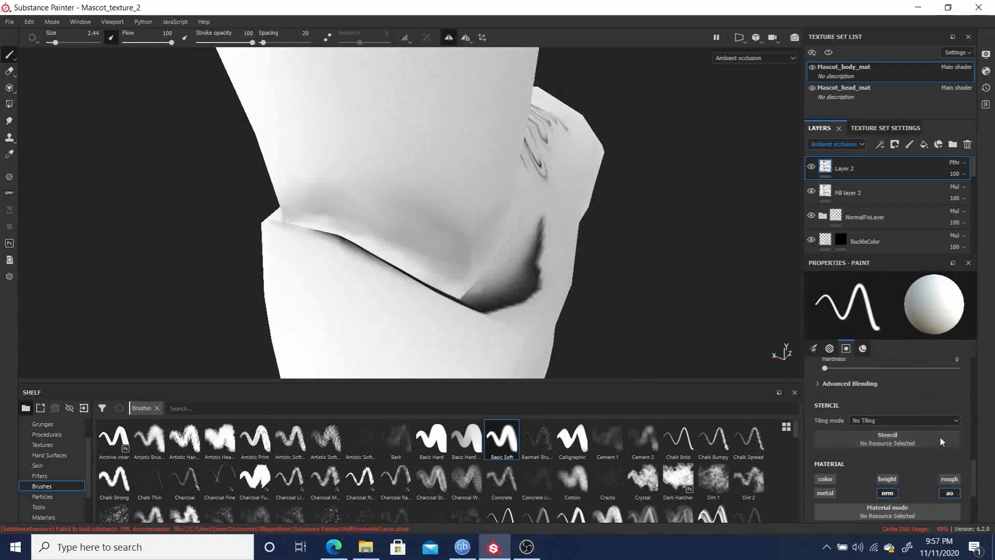
pyautogui.scroll(-3, 974, 474)
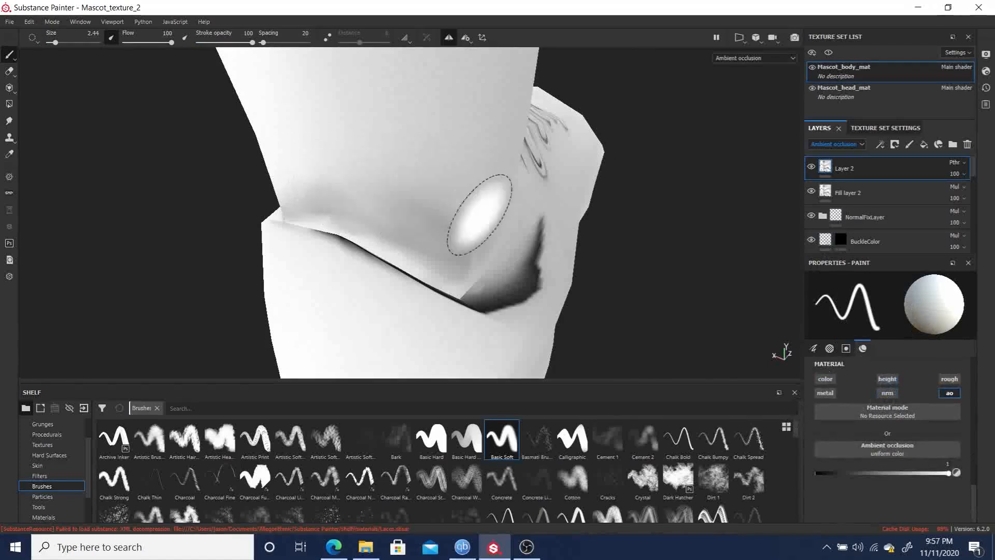
pyautogui.moveTo(883, 475); pyautogui.dragTo(870, 473)
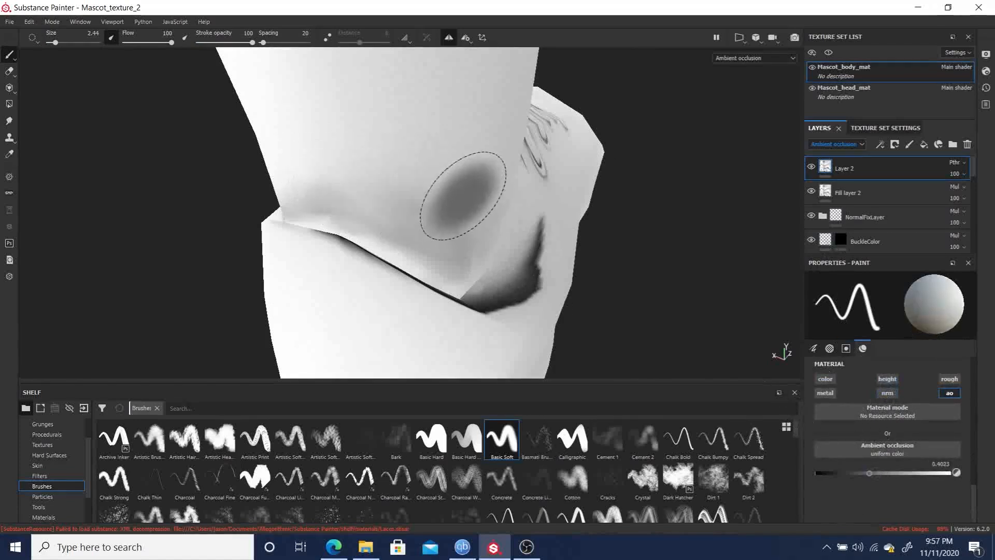
pyautogui.click(916, 473)
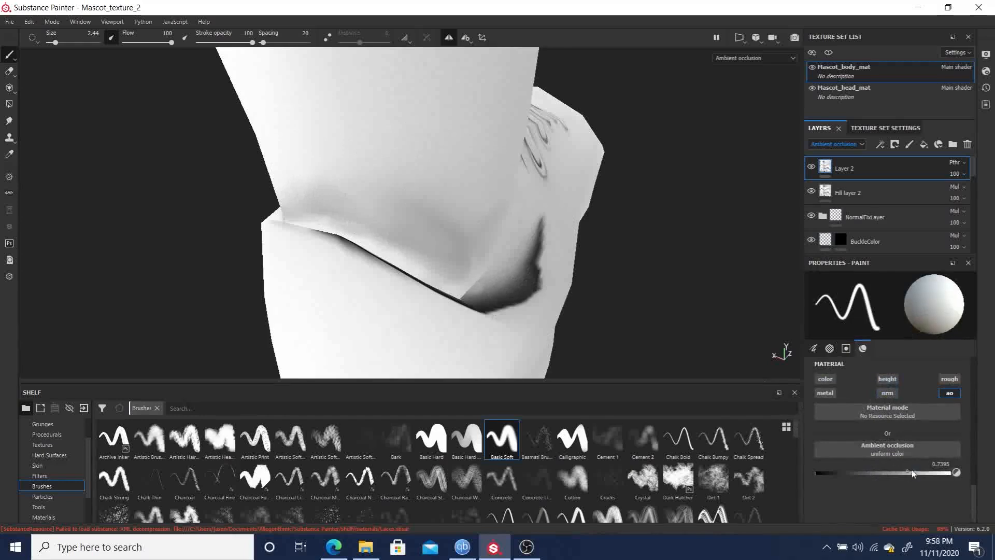
# Paint a grey contact shadow on the ankle along the shoe collar with the brush size at 0.32.
pyautogui.press('[')
pyautogui.press('[')
pyautogui.press('[')
pyautogui.press('[')
pyautogui.press('[')
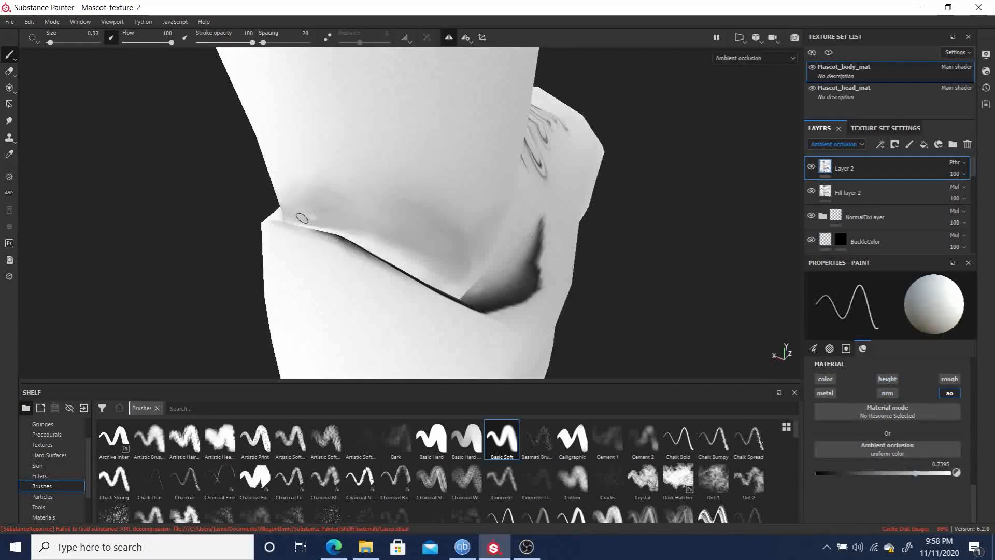
pyautogui.moveTo(356, 232); pyautogui.dragTo(365, 238)
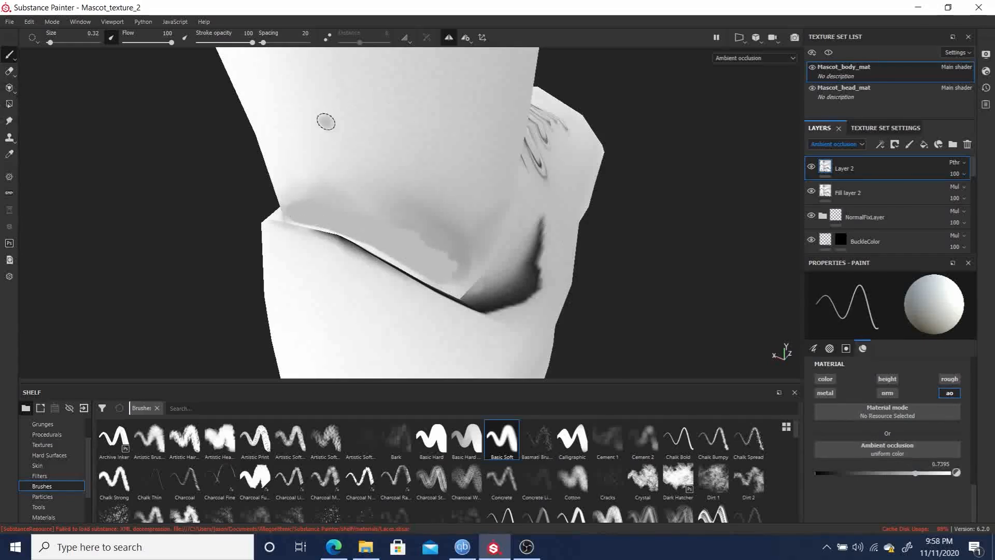
# Smudge the painted grey shadow along the shoe collar to blend it into the ankle.
pyautogui.click(9, 121)
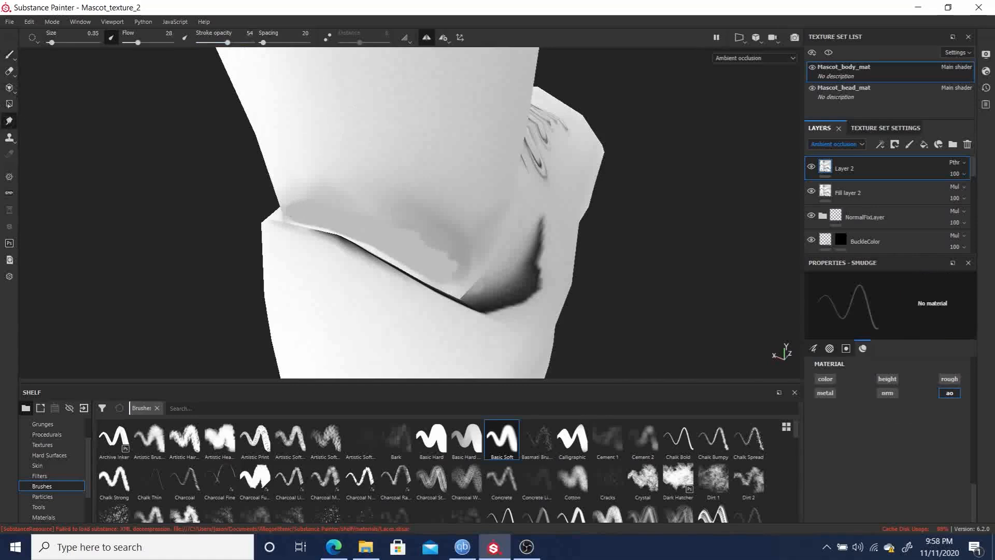
pyautogui.keyDown('ctrl'); pyautogui.moveTo(402, 234); pyautogui.dragTo(424, 242, button='right'); pyautogui.keyUp('ctrl')
pyautogui.moveTo(422, 239)
pyautogui.mouseDown()
pyautogui.moveTo(355, 189)
pyautogui.moveTo(359, 173)
pyautogui.moveTo(361, 218)
pyautogui.moveTo(337, 203)
pyautogui.mouseUp()
pyautogui.moveTo(362, 201)
pyautogui.keyDown('ctrl'); pyautogui.mouseDown(button='right')
pyautogui.moveTo(340, 201)
pyautogui.moveTo(394, 220)
pyautogui.mouseUp(button='right'); pyautogui.keyUp('ctrl')
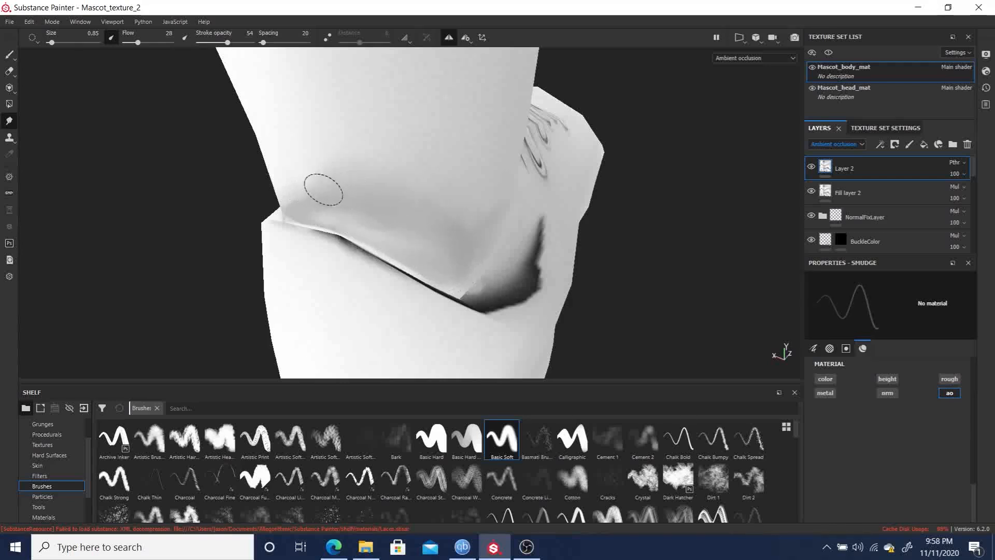
# Paint ambient occlusion shading on the back of the sock above the heel with flow 38 and stroke opacity 45.
pyautogui.keyDown('alt'); pyautogui.moveTo(685, 282); pyautogui.dragTo(793, 266); pyautogui.keyUp('alt')
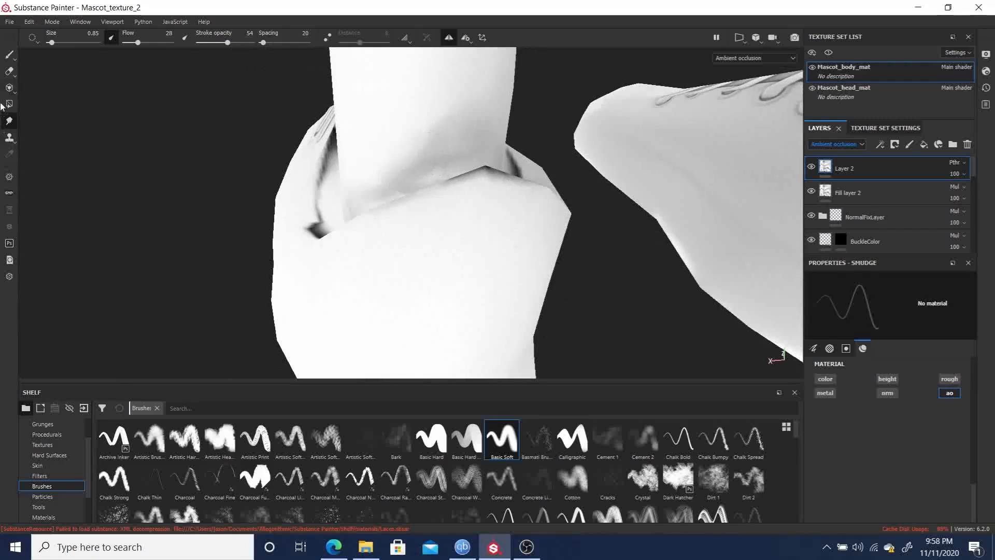
pyautogui.click(11, 56)
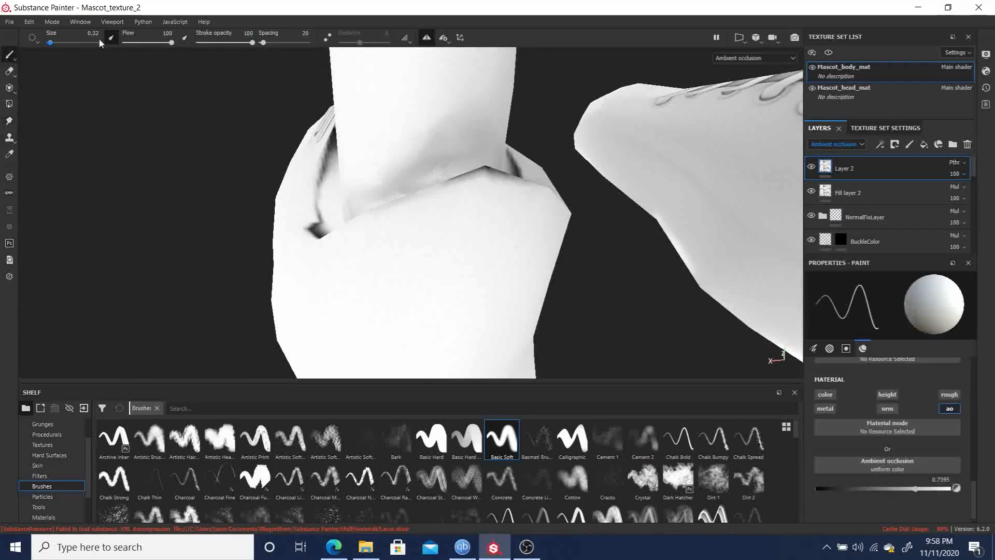
pyautogui.click(143, 43)
pyautogui.click(222, 41)
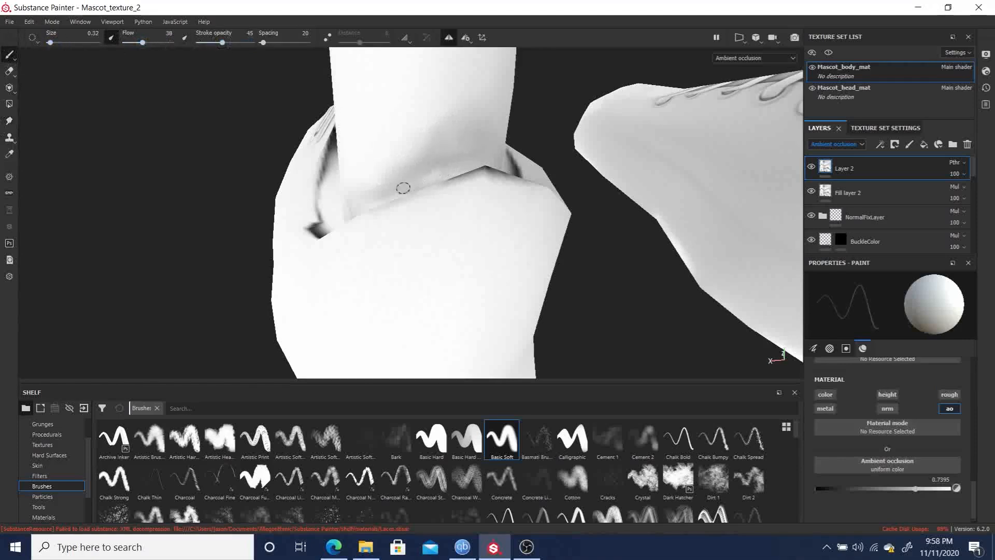
pyautogui.moveTo(422, 173)
pyautogui.mouseDown()
pyautogui.moveTo(455, 151)
pyautogui.moveTo(406, 171)
pyautogui.moveTo(439, 136)
pyautogui.moveTo(397, 180)
pyautogui.moveTo(397, 160)
pyautogui.moveTo(390, 186)
pyautogui.moveTo(406, 185)
pyautogui.moveTo(371, 198)
pyautogui.moveTo(437, 159)
pyautogui.mouseUp()
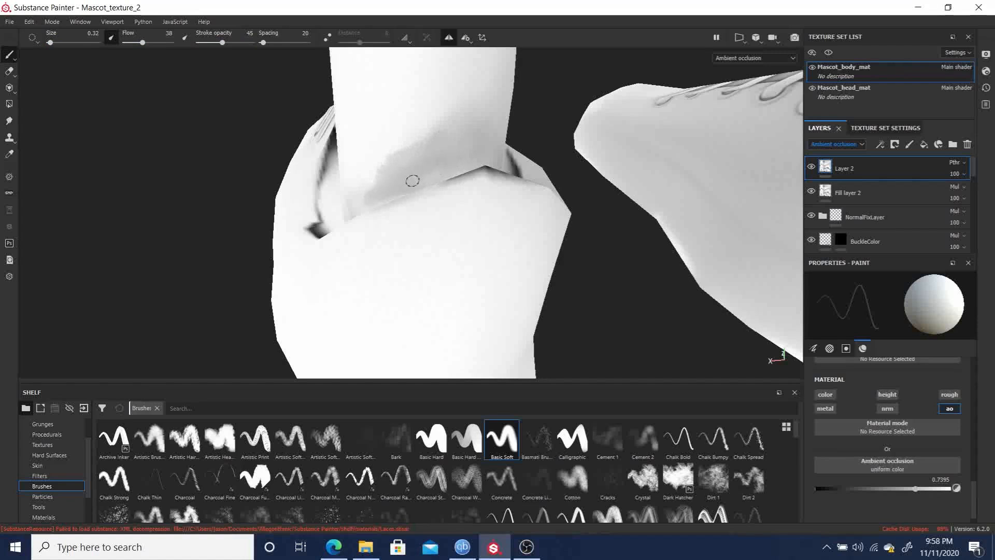
# Paint lighter shading at an ambient occlusion value of 0.8697 along the shadow's upper edge and smudge it smooth.
pyautogui.moveTo(926, 490); pyautogui.dragTo(936, 495)
pyautogui.moveTo(427, 136)
pyautogui.mouseDown()
pyautogui.moveTo(463, 137)
pyautogui.moveTo(473, 155)
pyautogui.moveTo(398, 153)
pyautogui.moveTo(427, 162)
pyautogui.moveTo(372, 172)
pyautogui.moveTo(472, 135)
pyautogui.moveTo(490, 134)
pyautogui.moveTo(484, 151)
pyautogui.mouseUp()
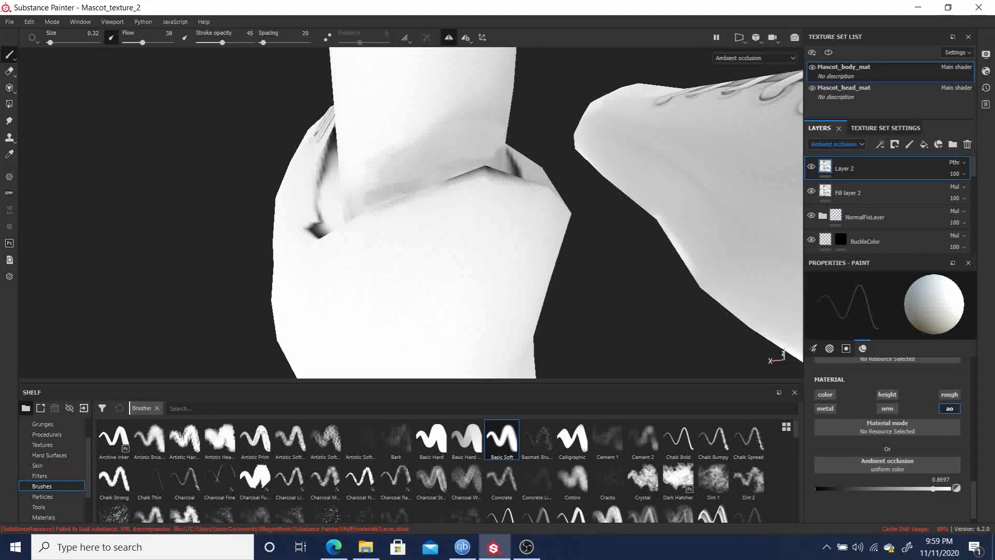
pyautogui.click(9, 121)
pyautogui.moveTo(548, 115)
pyautogui.keyDown('alt'); pyautogui.mouseDown()
pyautogui.moveTo(501, 102)
pyautogui.moveTo(473, 111)
pyautogui.mouseUp(); pyautogui.keyUp('alt')
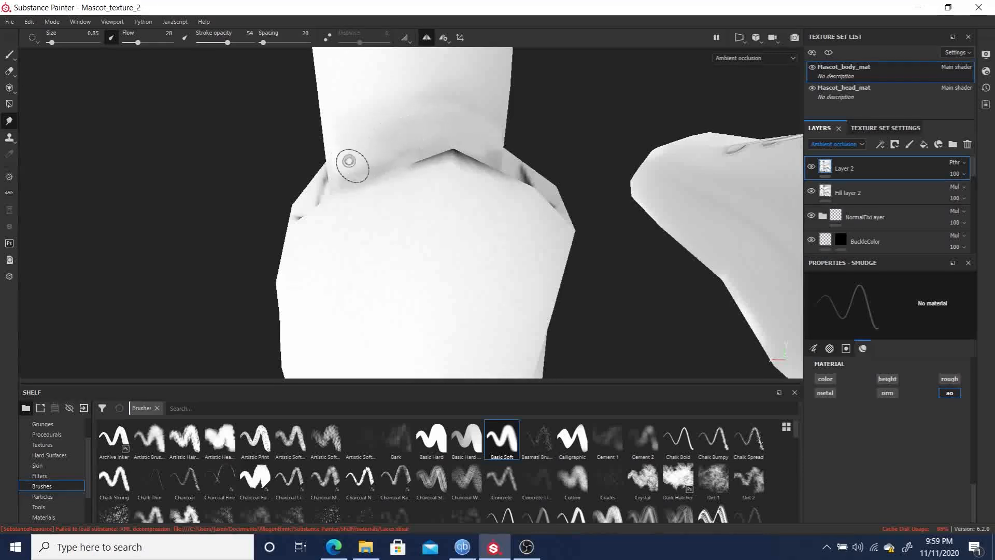
pyautogui.scroll(1, 402, 187)
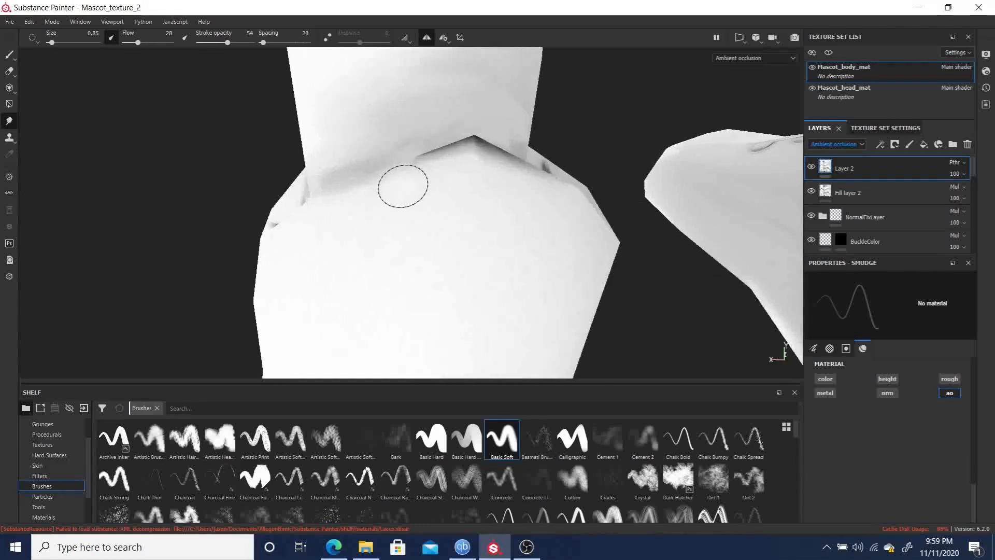
# Inspect the legs and shoes, and check the mascot's body from several angles in the Material view.
pyautogui.scroll(-8, 403, 187)
pyautogui.keyDown('alt'); pyautogui.moveTo(366, 201); pyautogui.dragTo(653, 192); pyautogui.keyUp('alt')
pyautogui.keyDown('alt'); pyautogui.moveTo(246, 203); pyautogui.dragTo(308, 195); pyautogui.keyUp('alt')
pyautogui.keyDown('ctrl'); pyautogui.keyDown('alt'); pyautogui.moveTo(309, 194); pyautogui.dragTo(354, 238); pyautogui.keyUp('alt'); pyautogui.keyUp('ctrl')
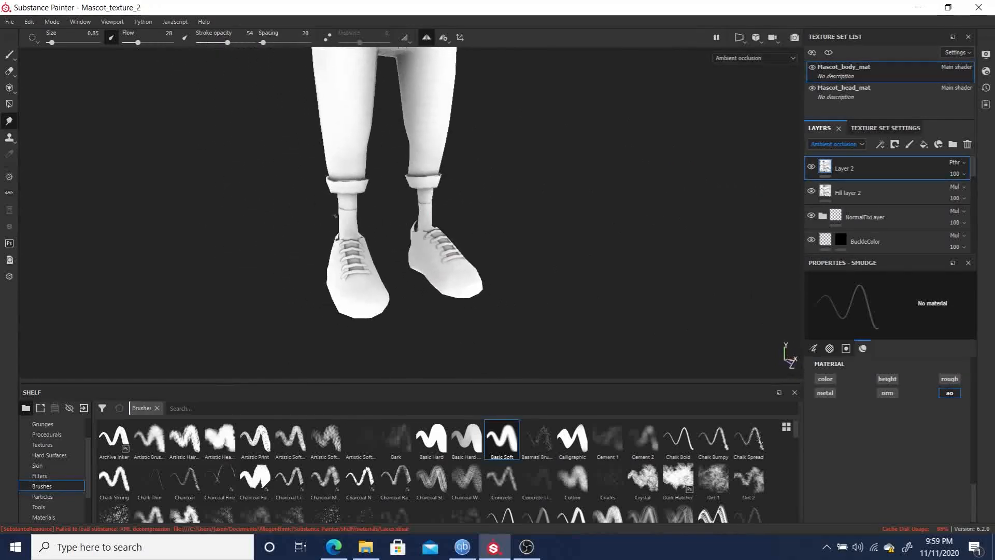
pyautogui.press('m')
pyautogui.keyDown('alt'); pyautogui.moveTo(493, 259); pyautogui.dragTo(3, 258); pyautogui.keyUp('alt')
pyautogui.keyDown('alt'); pyautogui.moveTo(520, 231); pyautogui.dragTo(467, 237); pyautogui.keyUp('alt')
pyautogui.keyDown('alt'); pyautogui.moveTo(544, 242); pyautogui.dragTo(540, 205, button='right'); pyautogui.keyUp('alt')
pyautogui.keyDown('alt'); pyautogui.moveTo(430, 235); pyautogui.dragTo(378, 233); pyautogui.keyUp('alt')
pyautogui.keyDown('alt'); pyautogui.moveTo(404, 217); pyautogui.dragTo(403, 178, button='right'); pyautogui.keyUp('alt')
pyautogui.keyDown('alt'); pyautogui.moveTo(421, 155); pyautogui.dragTo(480, 266, button='middle'); pyautogui.keyUp('alt')
pyautogui.keyDown('alt'); pyautogui.moveTo(461, 259); pyautogui.dragTo(485, 259); pyautogui.keyUp('alt')
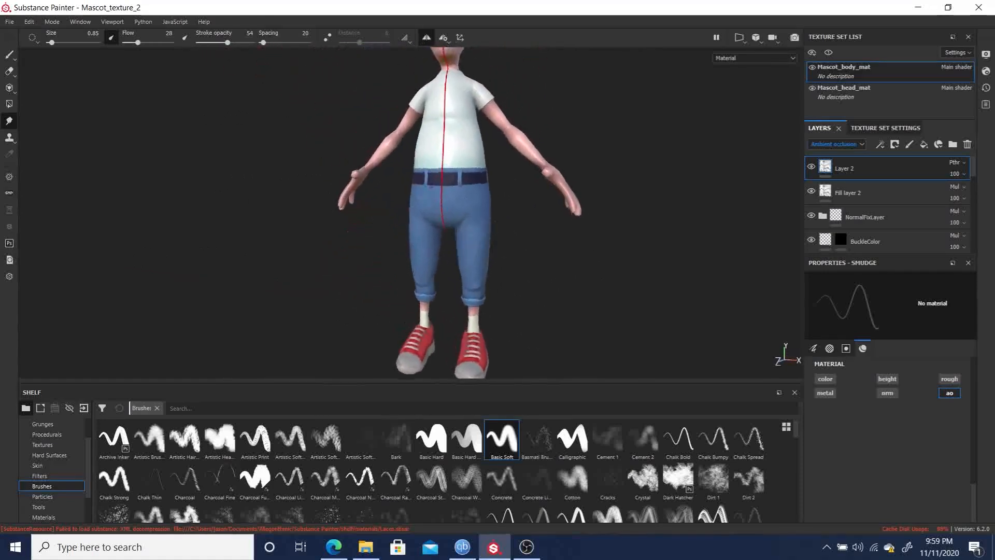
# Turn off symmetry and group Layer 2 and Fill layer 2 into a folder.
pyautogui.click(427, 38)
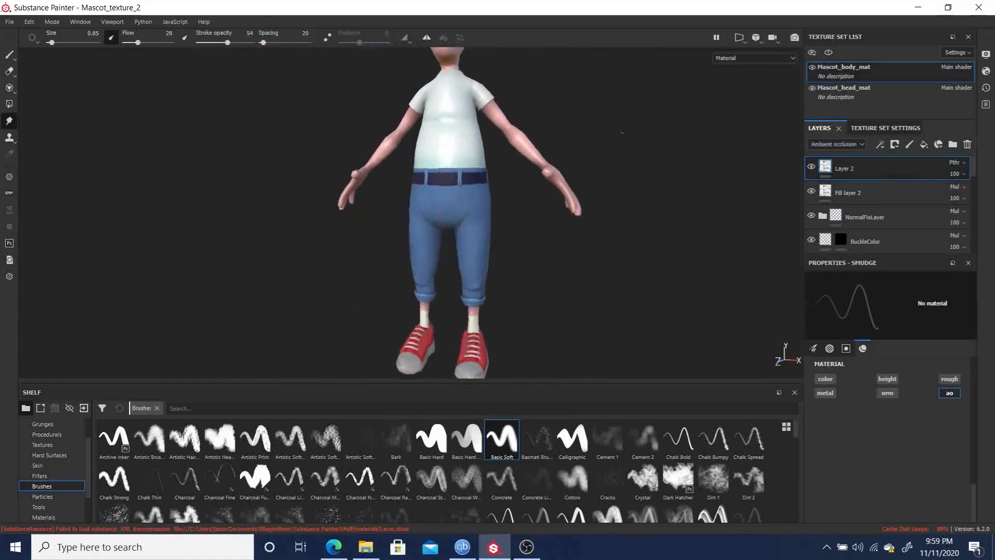
pyautogui.click(835, 144)
pyautogui.click(834, 151)
pyautogui.click(866, 194)
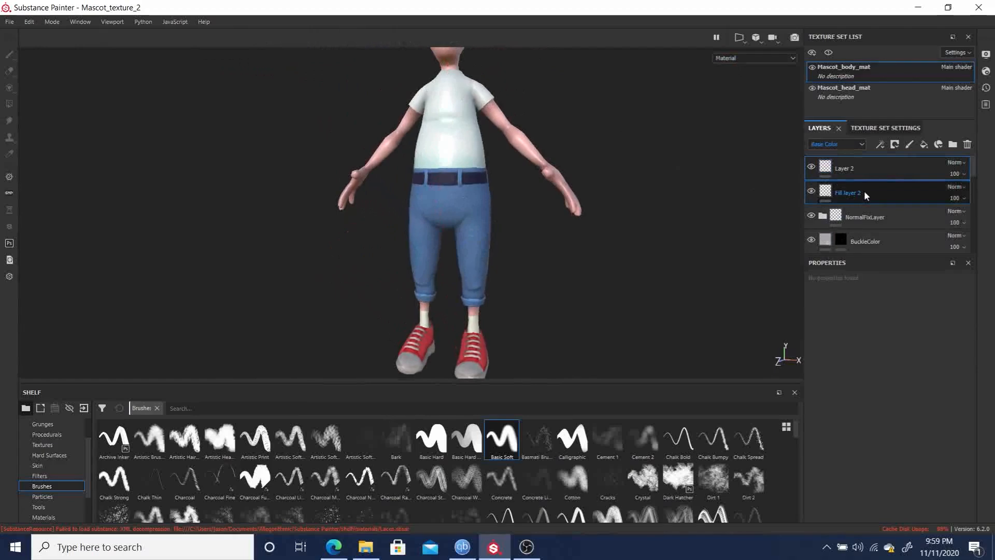
pyautogui.rightClick(864, 191)
pyautogui.click(903, 280)
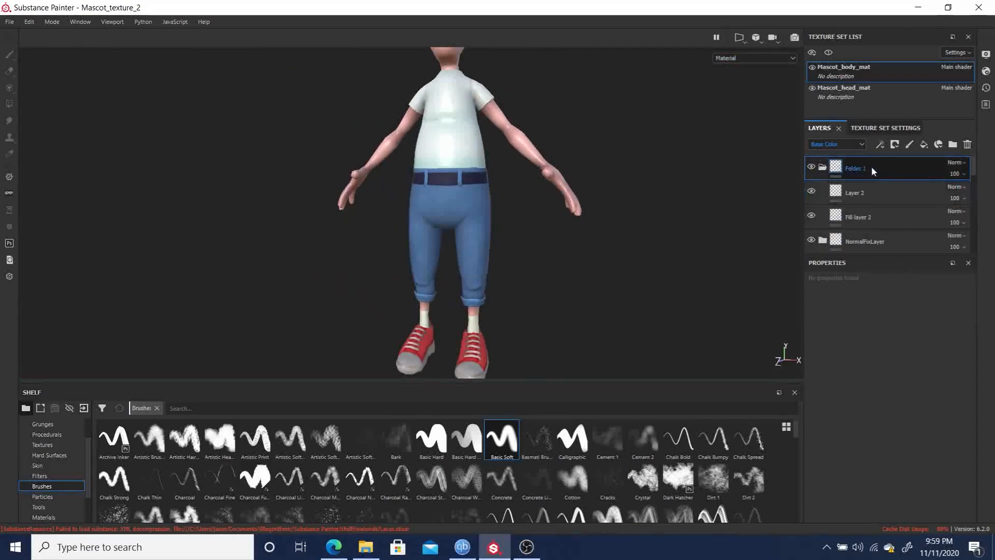
# Toggle the new folder's visibility to compare the mascot with and without the ambient occlusion correction.
pyautogui.click(813, 166)
pyautogui.click(813, 165)
pyautogui.click(812, 166)
pyautogui.click(812, 167)
pyautogui.click(811, 167)
pyautogui.click(811, 167)
pyautogui.keyDown('alt'); pyautogui.moveTo(683, 222); pyautogui.dragTo(654, 242); pyautogui.keyUp('alt')
# Switch the layer stack to the Ambient occlusion channel and compare the mascot with the folder hidden and shown.
pyautogui.click(831, 145)
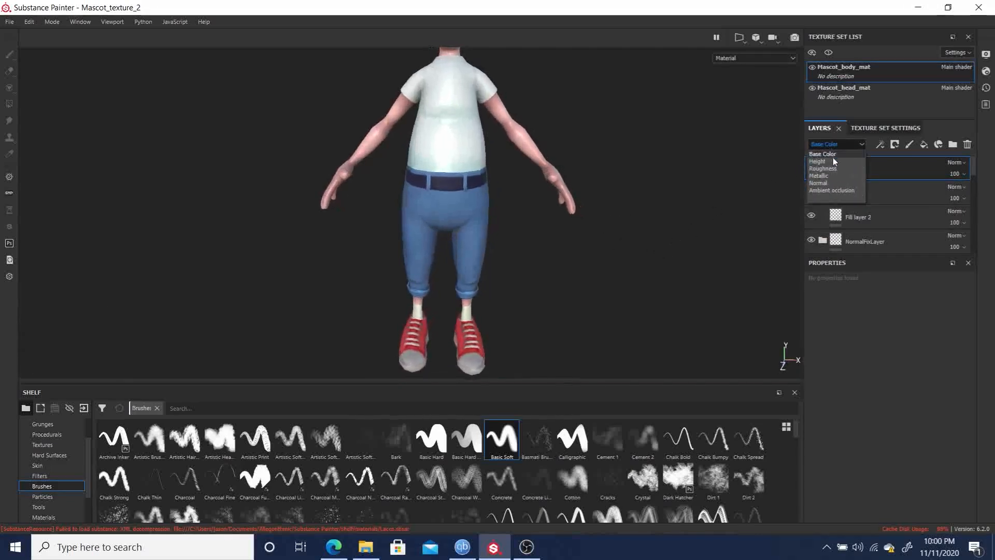
pyautogui.click(833, 190)
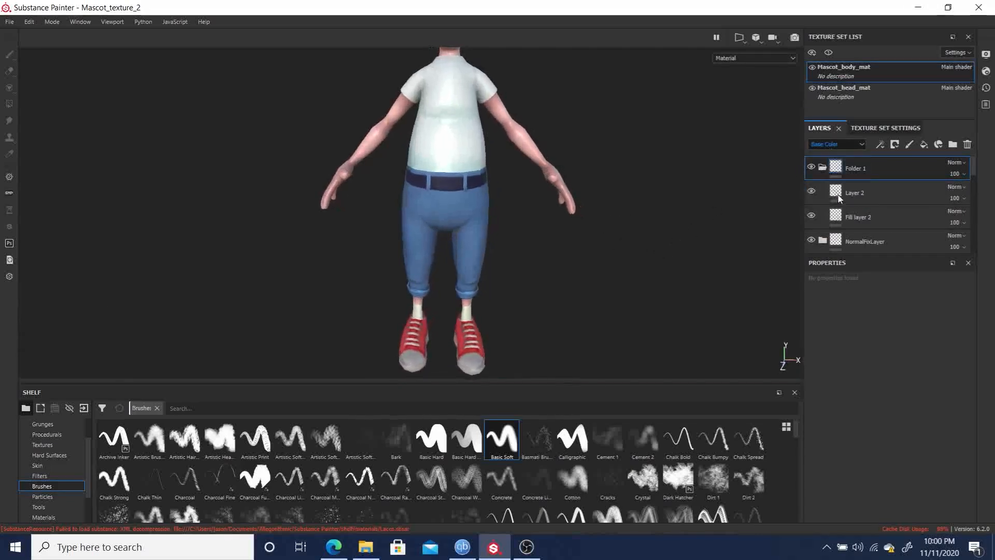
pyautogui.click(823, 169)
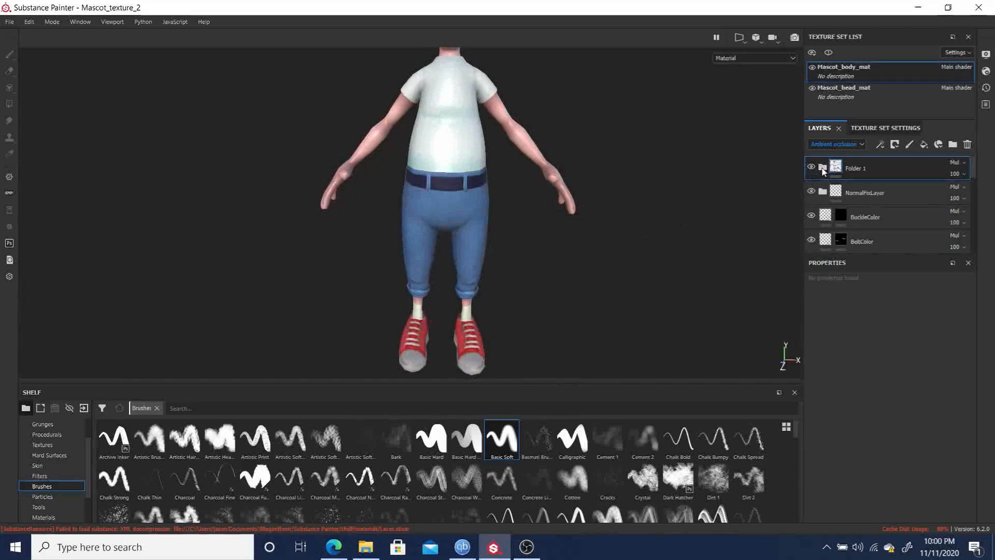
pyautogui.click(823, 168)
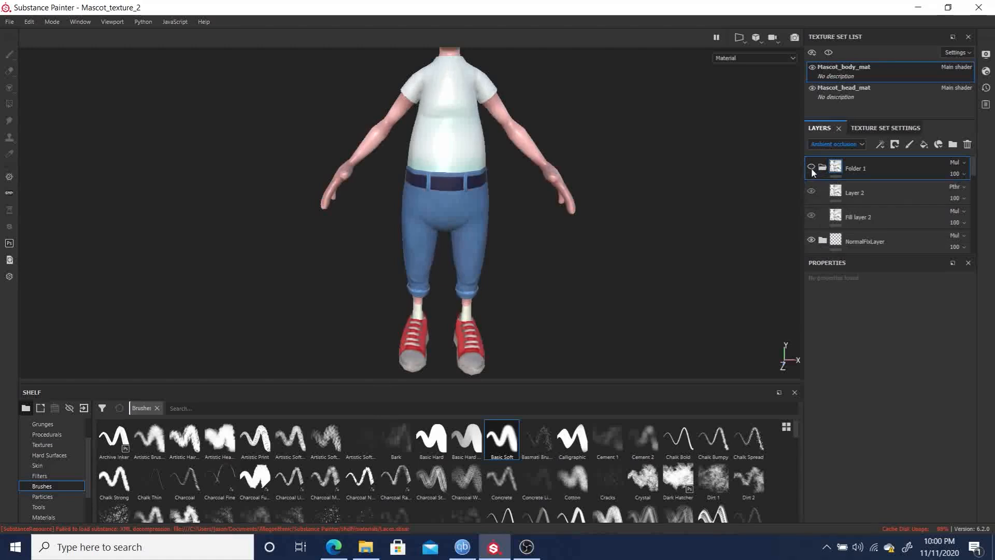
pyautogui.click(811, 166)
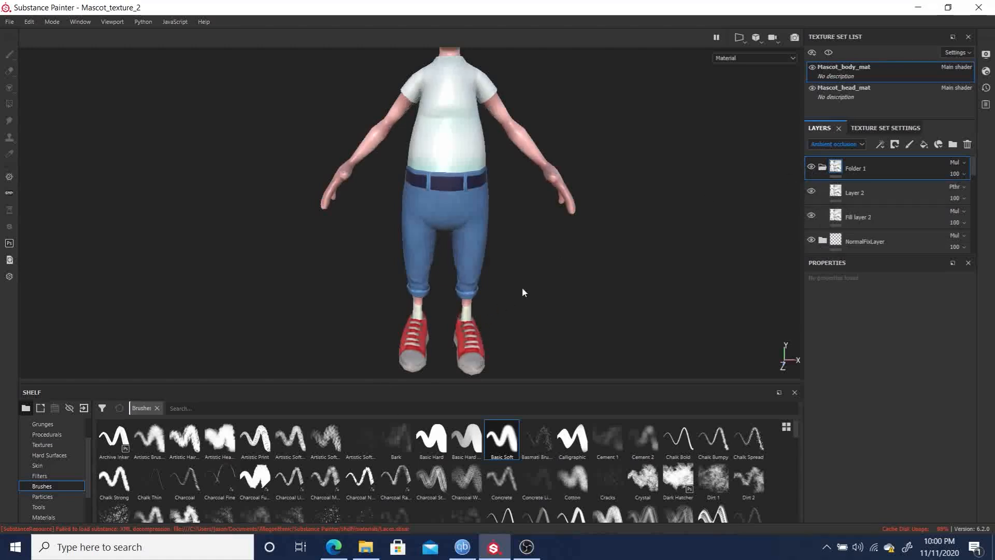
# Examine the whole mascot from head to shoes with the ambient occlusion correction enabled.
pyautogui.keyDown('alt'); pyautogui.moveTo(539, 292); pyautogui.dragTo(577, 250); pyautogui.keyUp('alt')
pyautogui.keyDown('alt'); pyautogui.moveTo(577, 249); pyautogui.dragTo(516, 296, button='middle'); pyautogui.keyUp('alt')
pyautogui.keyDown('alt'); pyautogui.moveTo(517, 297); pyautogui.dragTo(425, 243, button='right'); pyautogui.keyUp('alt')
pyautogui.keyDown('alt'); pyautogui.moveTo(425, 244); pyautogui.dragTo(441, 207); pyautogui.keyUp('alt')
pyautogui.keyDown('alt'); pyautogui.moveTo(445, 238); pyautogui.dragTo(435, 191, button='middle'); pyautogui.keyUp('alt')
pyautogui.keyDown('alt'); pyautogui.moveTo(434, 191); pyautogui.dragTo(361, 213, button='right'); pyautogui.keyUp('alt')
pyautogui.keyDown('alt'); pyautogui.moveTo(463, 239); pyautogui.dragTo(434, 246); pyautogui.keyUp('alt')
pyautogui.keyDown('alt'); pyautogui.moveTo(483, 254); pyautogui.dragTo(480, 226, button='middle'); pyautogui.keyUp('alt')
pyautogui.keyDown('alt'); pyautogui.moveTo(604, 234); pyautogui.dragTo(586, 239, button='right'); pyautogui.keyUp('alt')
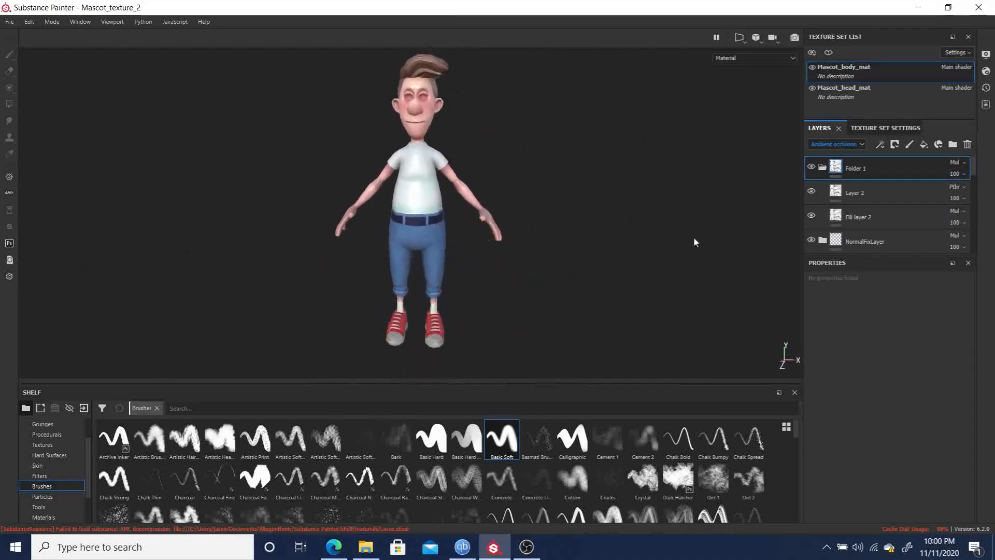
# Collapse the correction folder and rename it AOFixLayer.
pyautogui.click(824, 169)
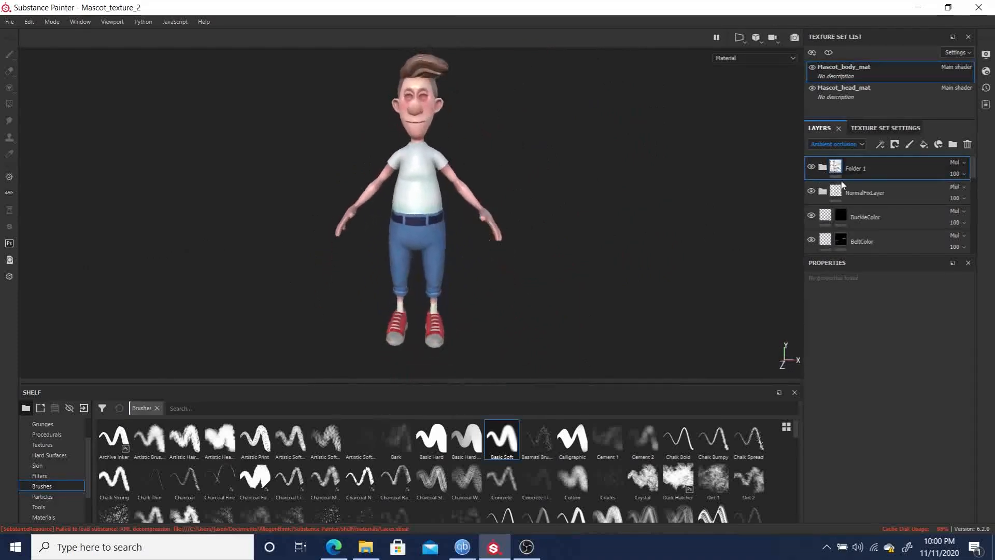
pyautogui.doubleClick(858, 169)
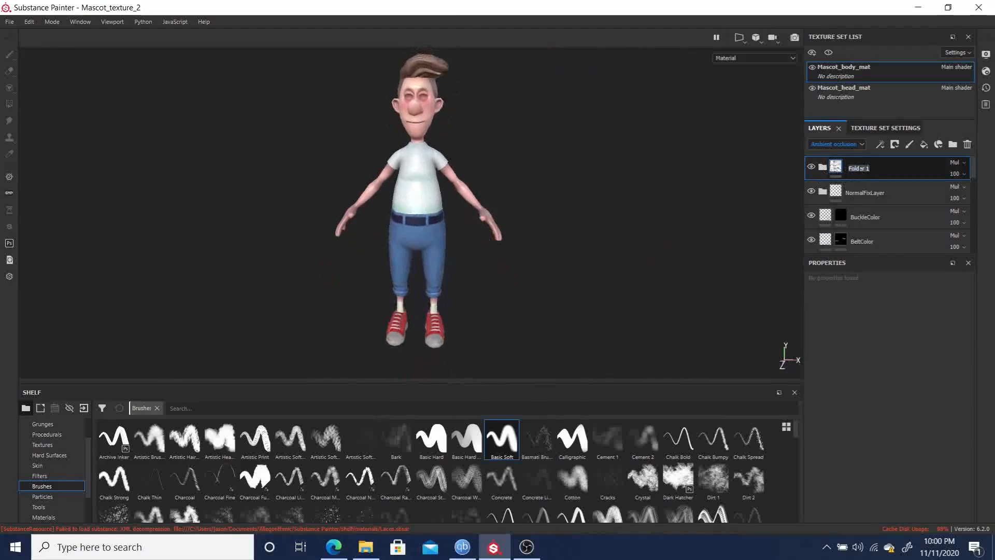
pyautogui.write('AOFixLayer')
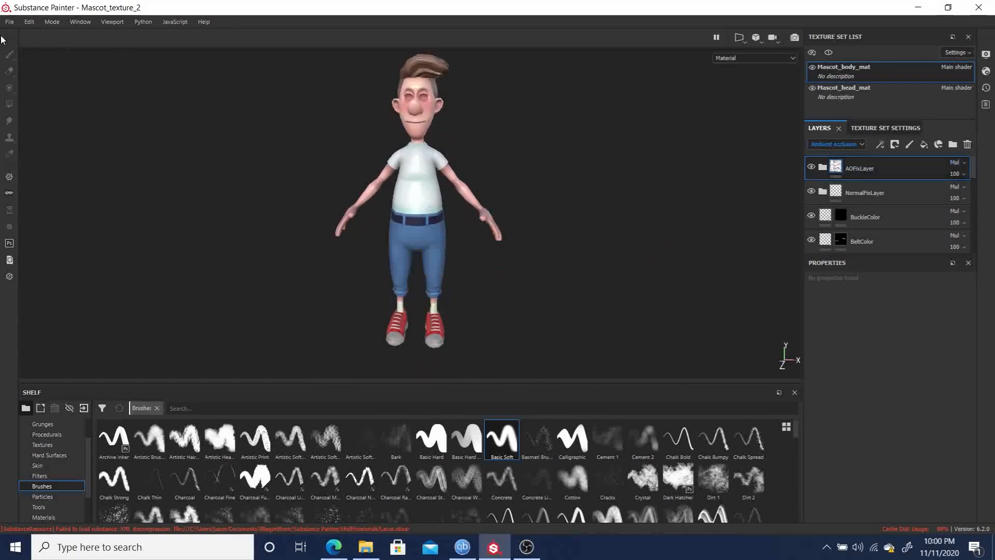
# Save the project as a new file named Mascot_texture_3 in the Substance folder.
pyautogui.click(9, 22)
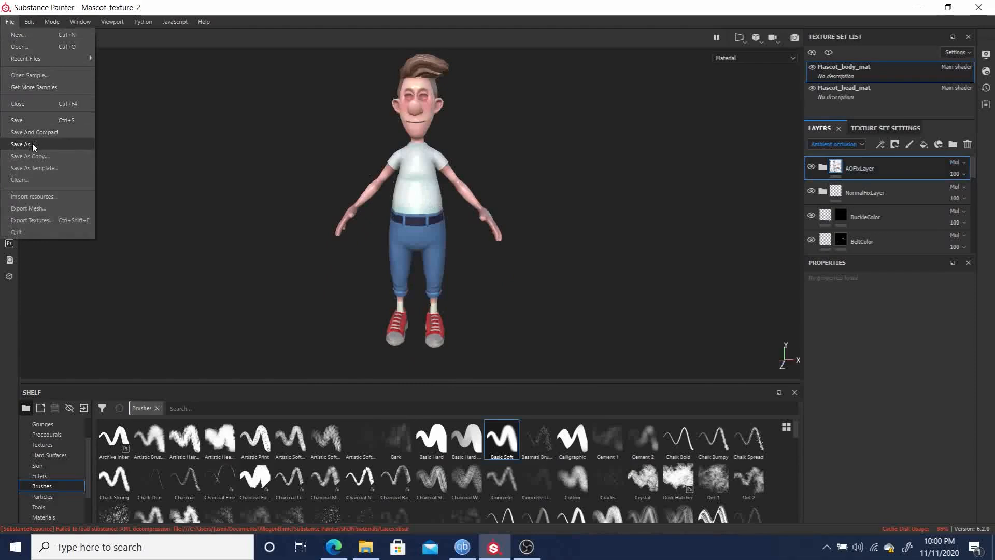
pyautogui.click(32, 145)
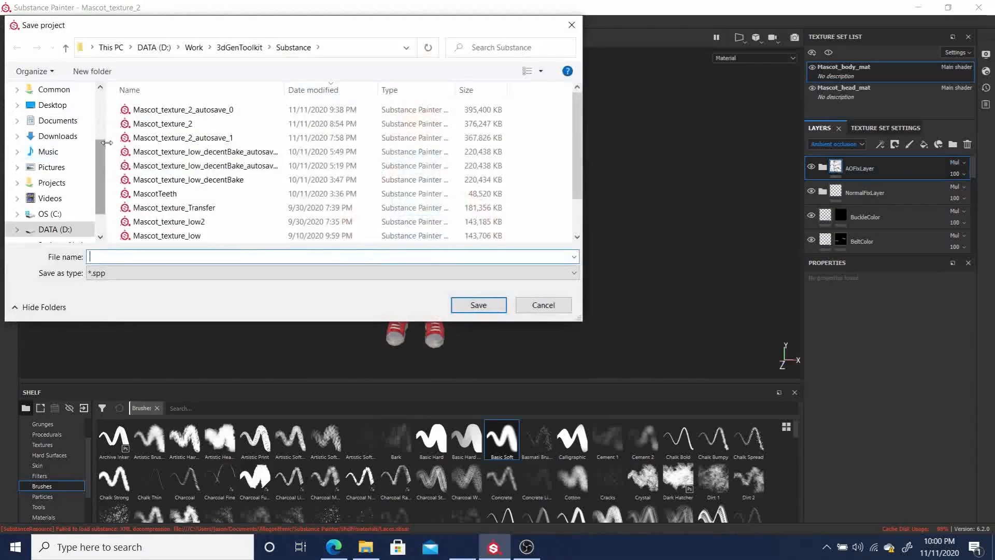
pyautogui.click(172, 128)
pyautogui.click(154, 259)
pyautogui.click(155, 260)
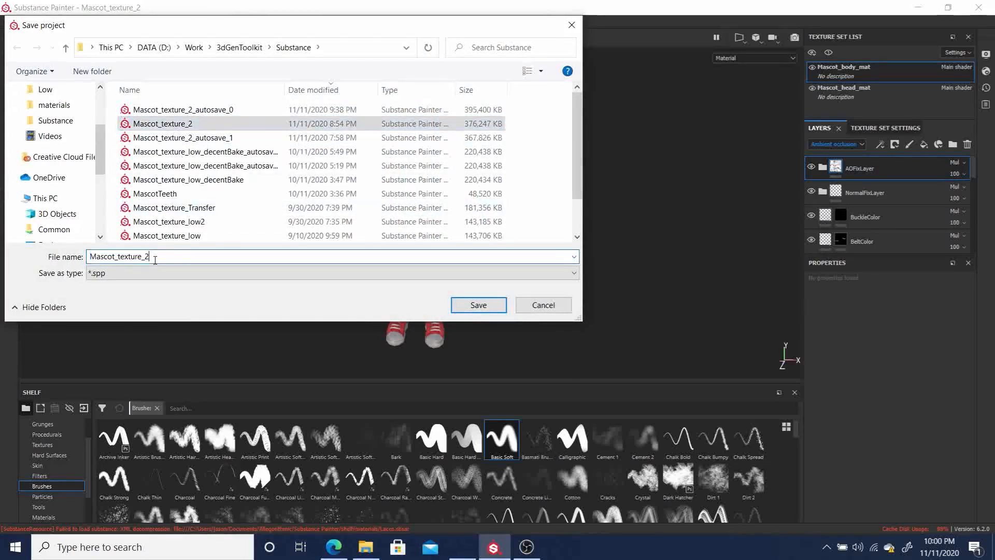
pyautogui.press('BackSpace')
pyautogui.write('3')
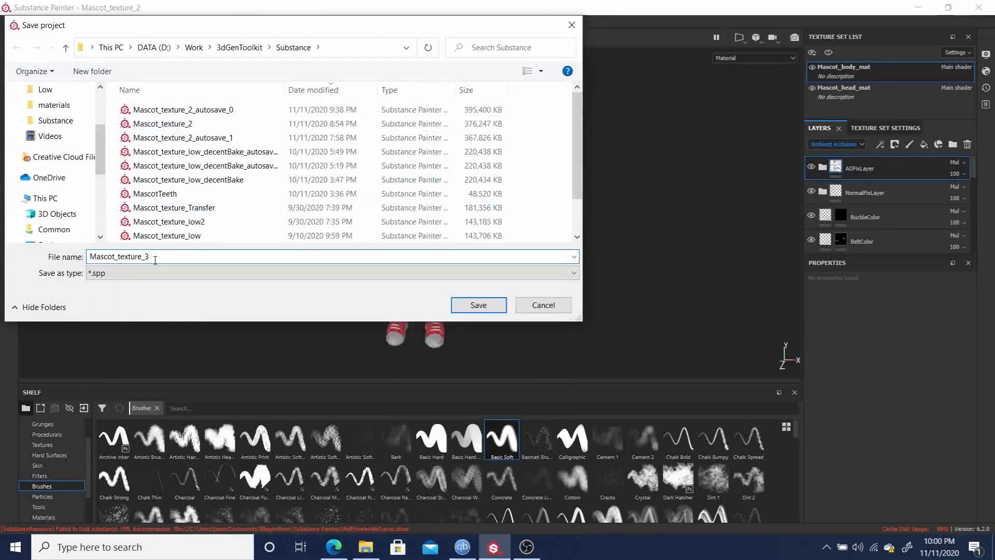
pyautogui.press('Return')
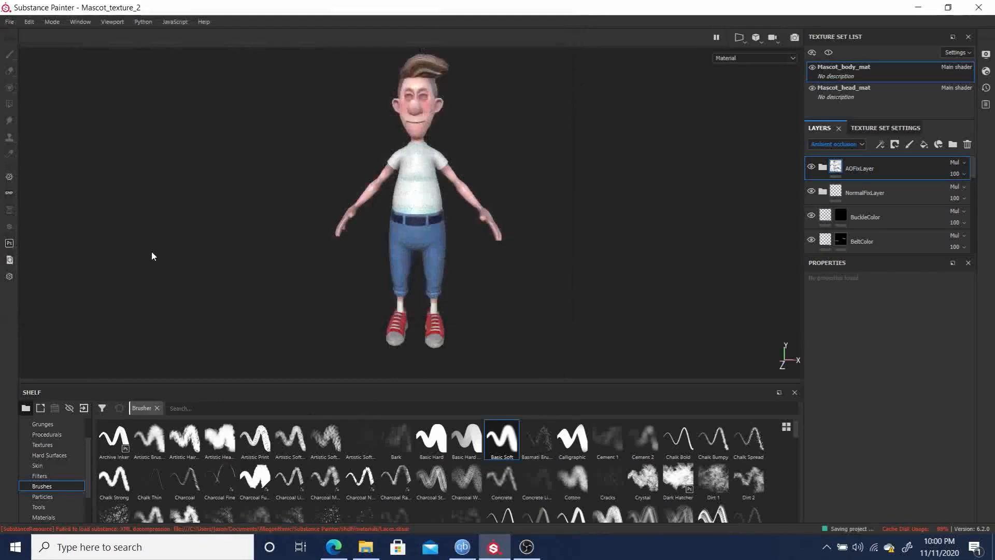